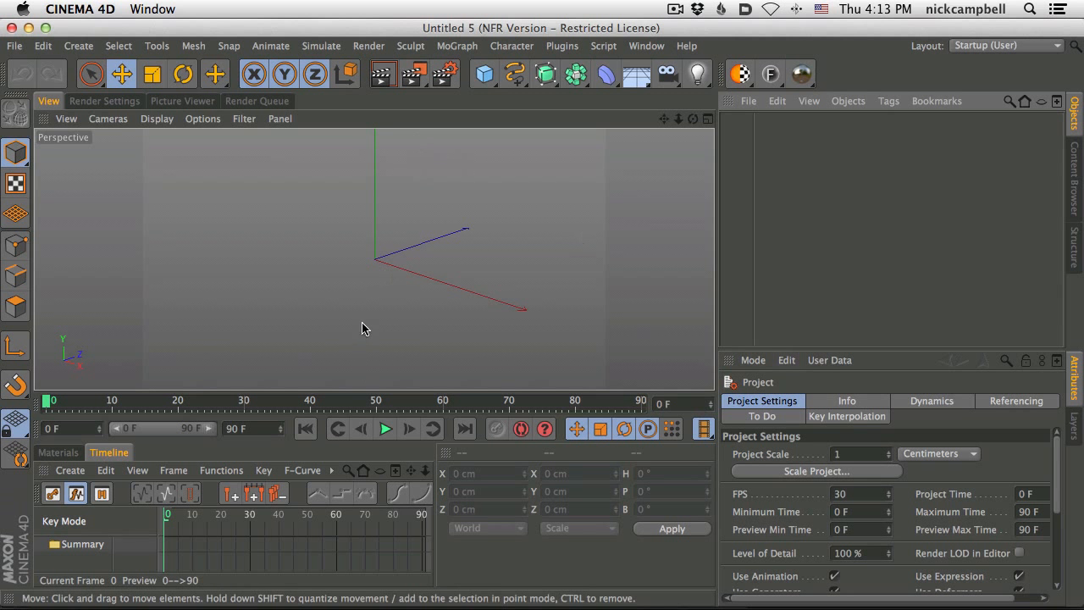
# Add a cube to the scene and set its X, Y and Z sizes to 50 cm
pyautogui.click(486, 75)
pyautogui.click(640, 100)
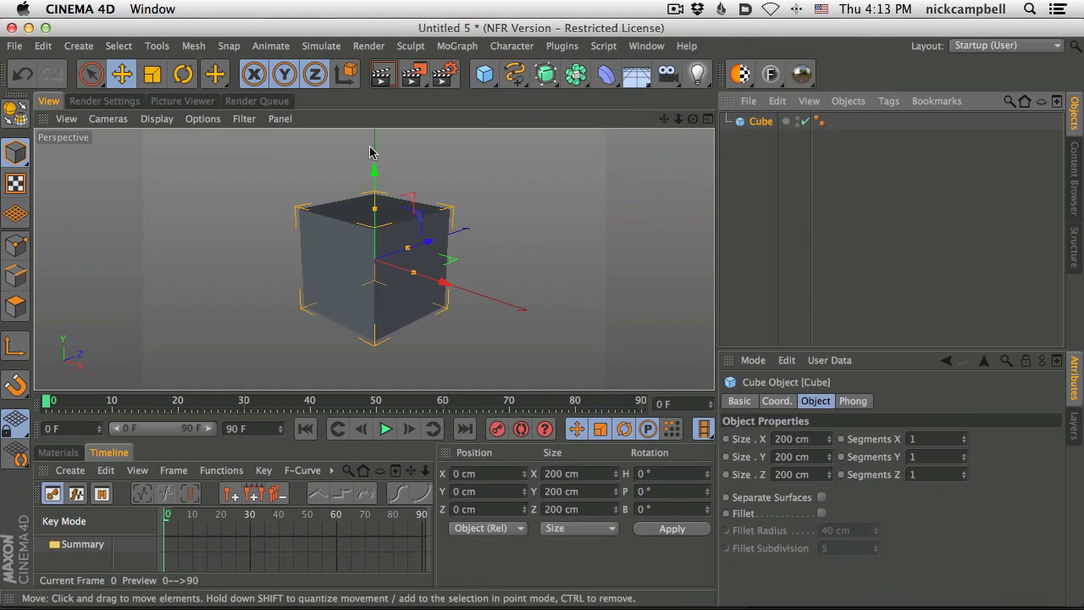
pyautogui.doubleClick(780, 432)
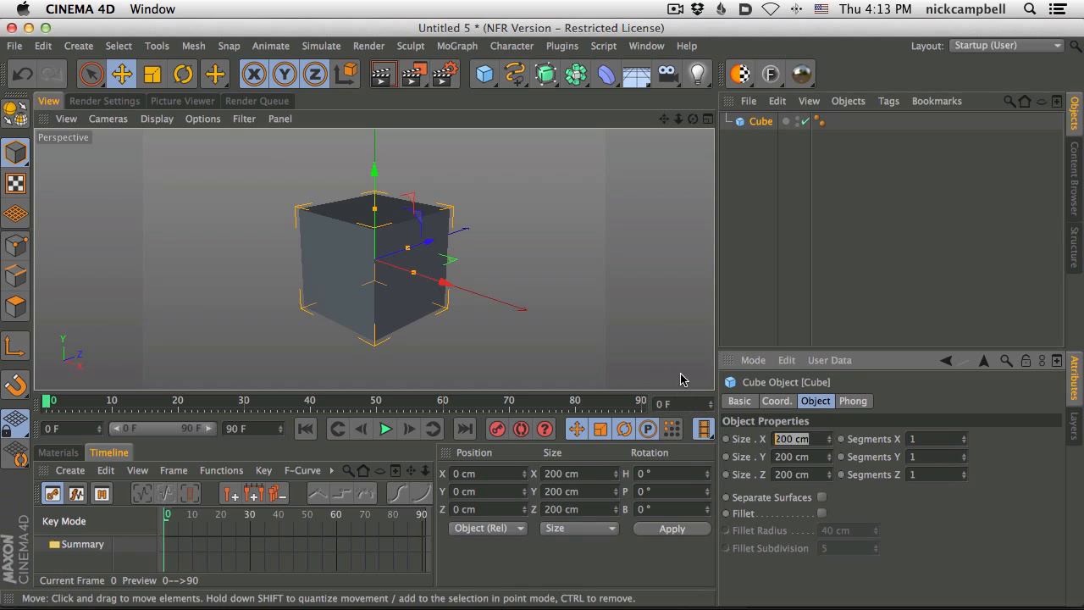
pyautogui.write('50')
pyautogui.press('Tab')
pyautogui.write('50')
pyautogui.press('Tab')
pyautogui.write('50')
pyautogui.press('Return')
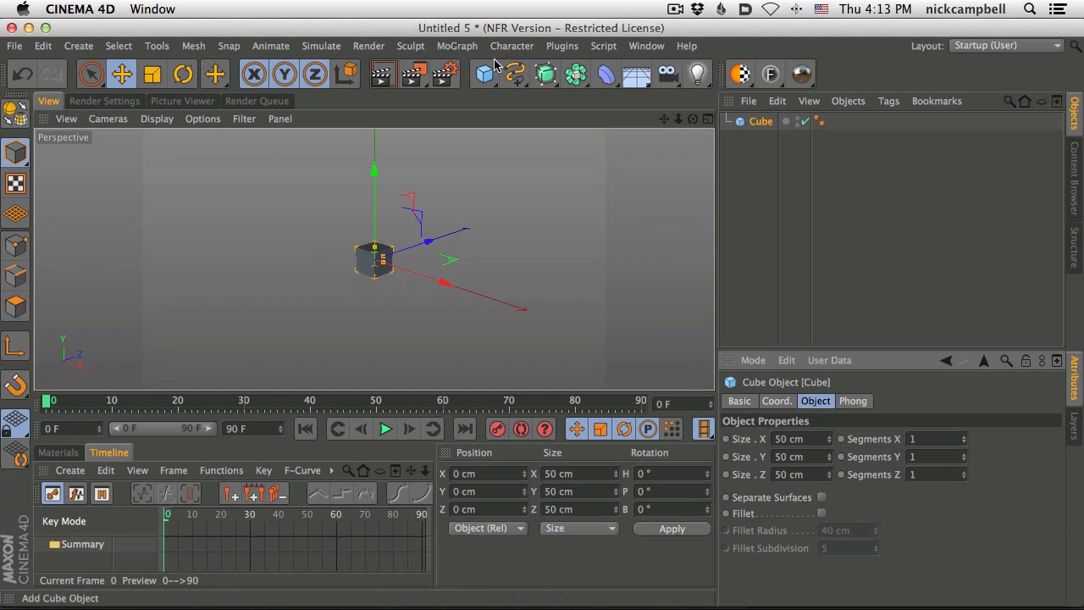
# Place the cube inside a new Cloner and set the linear clone spacing to 57 cm in X and 0 cm in Y
pyautogui.click(469, 46)
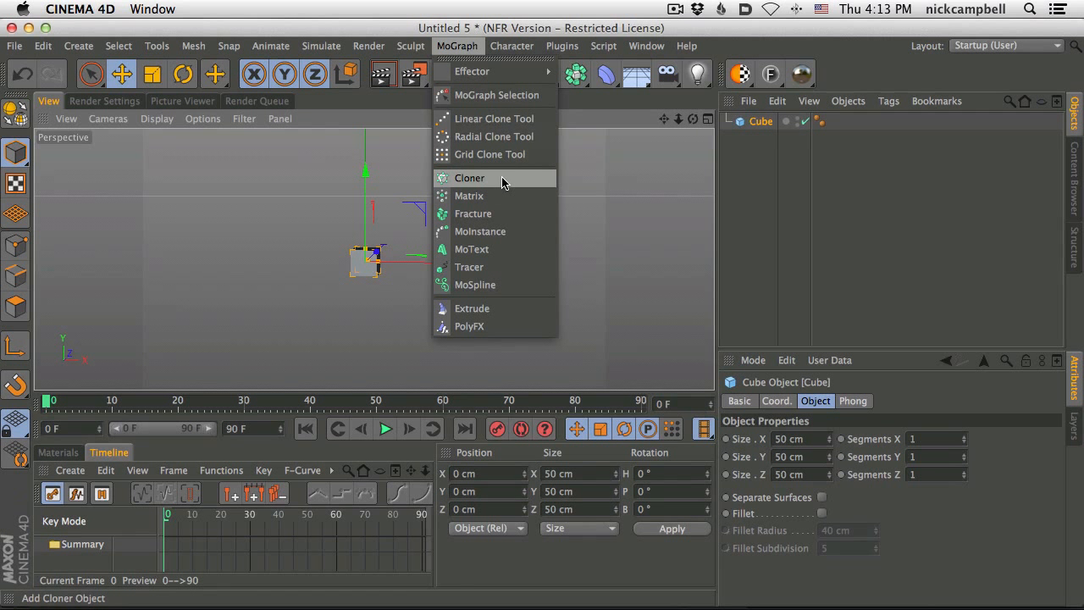
pyautogui.keyDown('alt'); pyautogui.click(471, 177); pyautogui.keyUp('alt')
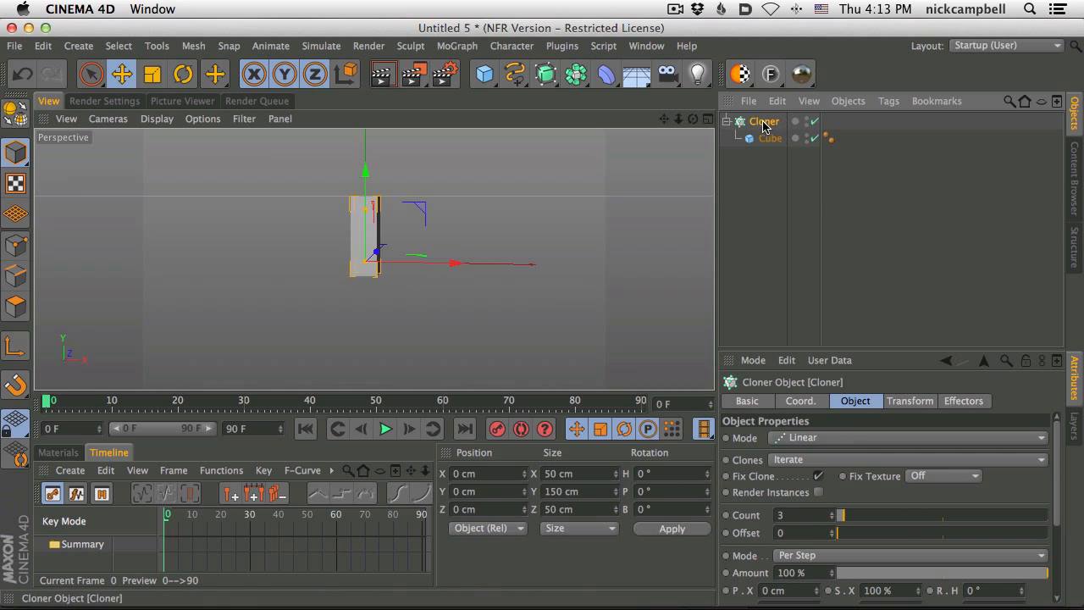
pyautogui.moveTo(936, 347); pyautogui.dragTo(936, 272)
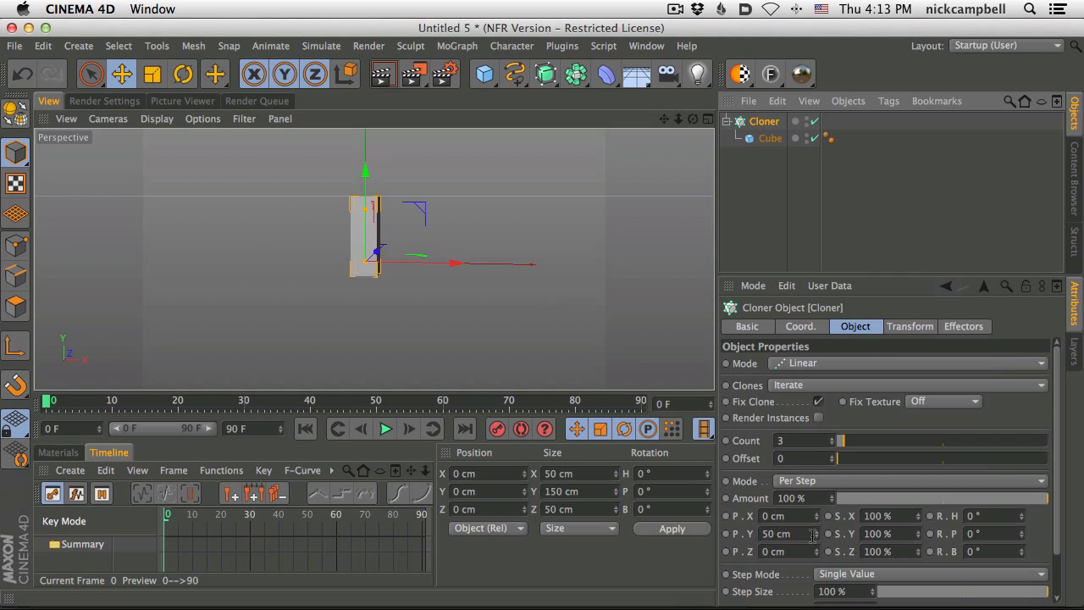
pyautogui.moveTo(817, 538); pyautogui.dragTo(818, 498)
pyautogui.write('0')
pyautogui.press('Return')
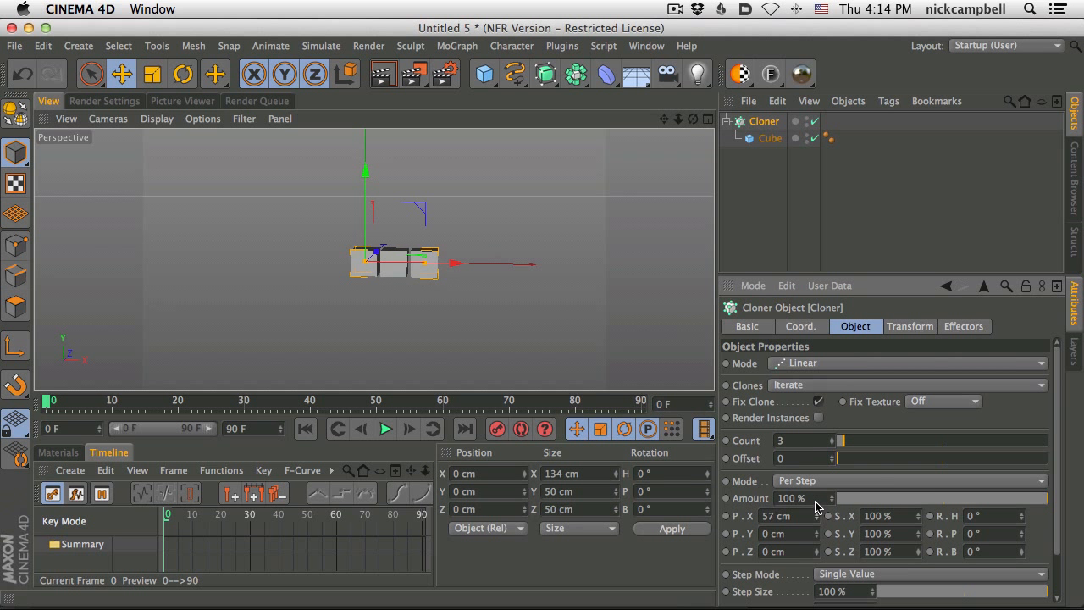
# Raise the Cloner's count to 15 and frame the whole row of cubes from the front
pyautogui.moveTo(847, 447); pyautogui.dragTo(870, 442)
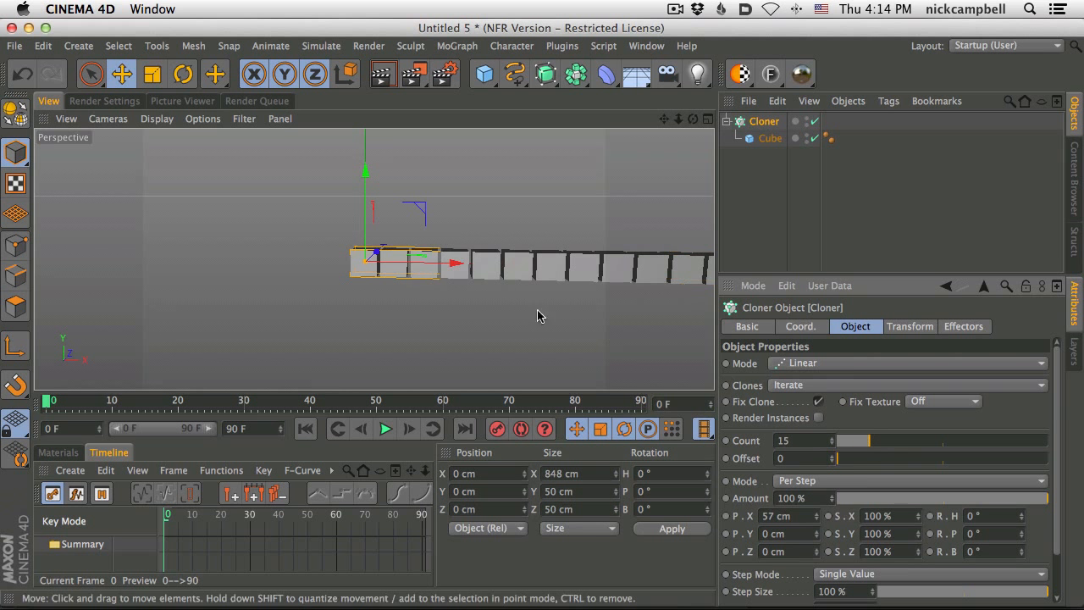
pyautogui.scroll(-3, 543, 315)
pyautogui.keyDown('alt'); pyautogui.moveTo(434, 273); pyautogui.dragTo(410, 286, button='middle'); pyautogui.keyUp('alt')
pyautogui.moveTo(405, 287)
pyautogui.keyDown('alt'); pyautogui.mouseDown(button='right')
pyautogui.moveTo(481, 264)
pyautogui.moveTo(464, 270)
pyautogui.mouseUp(button='right'); pyautogui.keyUp('alt')
pyautogui.keyDown('alt'); pyautogui.moveTo(431, 293); pyautogui.dragTo(462, 271); pyautogui.keyUp('alt')
pyautogui.keyDown('alt'); pyautogui.moveTo(463, 293); pyautogui.dragTo(420, 303, button='middle'); pyautogui.keyUp('alt')
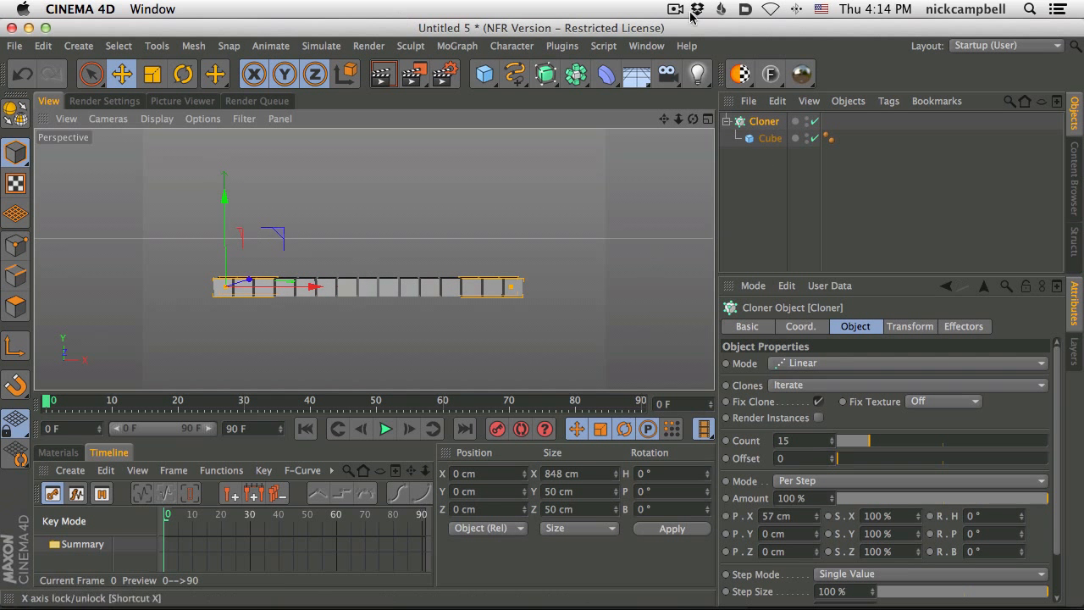
# Add a Sound effector to the Cloner and play the animation briefly without a sound file
pyautogui.click(458, 50)
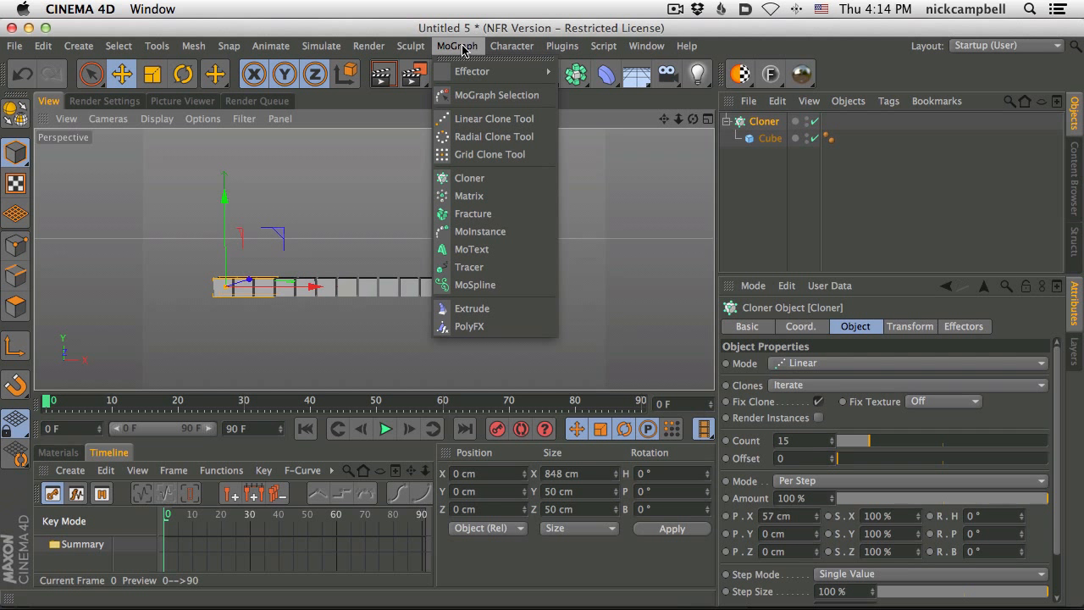
pyautogui.moveTo(466, 71)
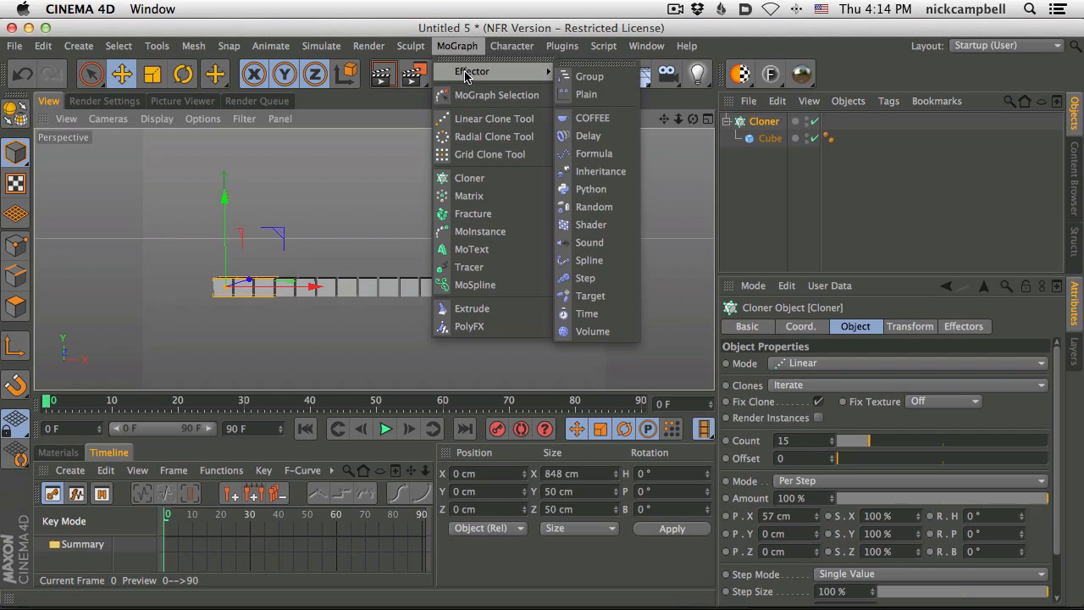
pyautogui.click(593, 243)
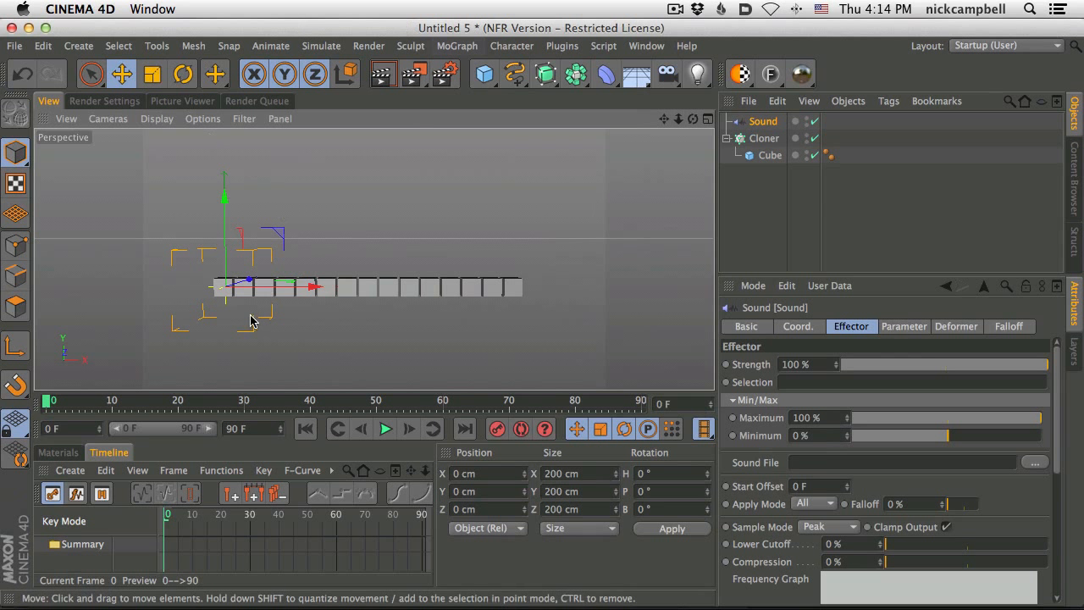
pyautogui.click(386, 428)
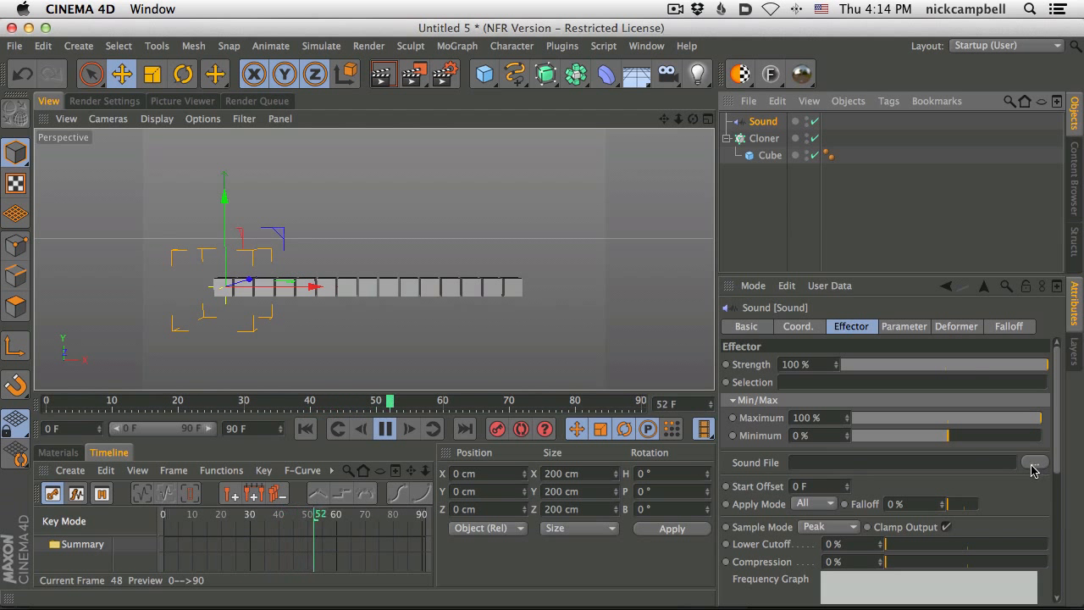
pyautogui.click(385, 428)
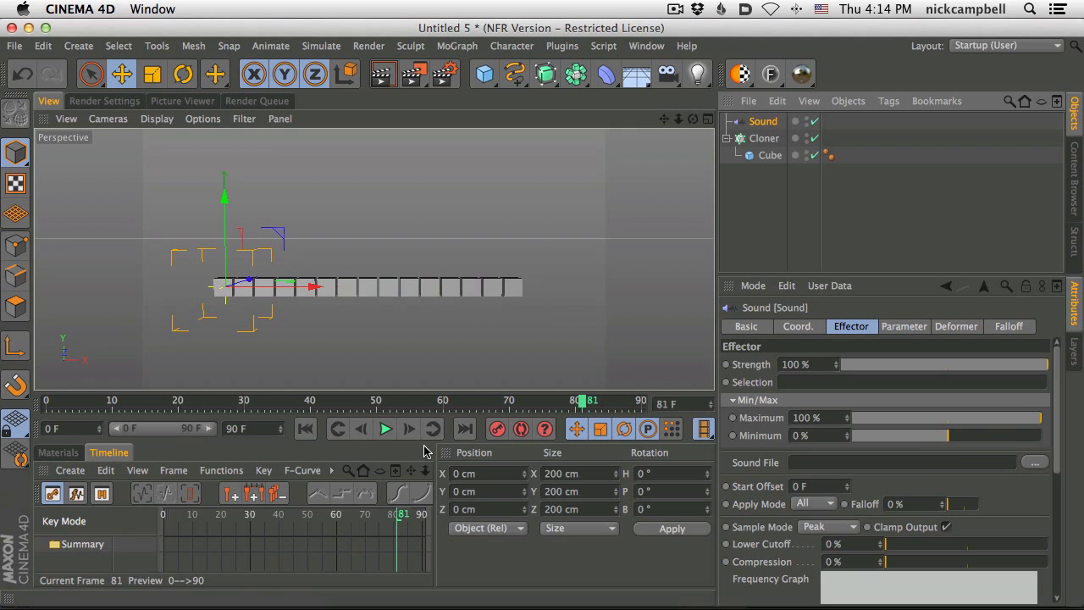
# Load 04 EMDCR.m4a from the cubicroom folder as the Sound effector's sound file
pyautogui.click(1034, 463)
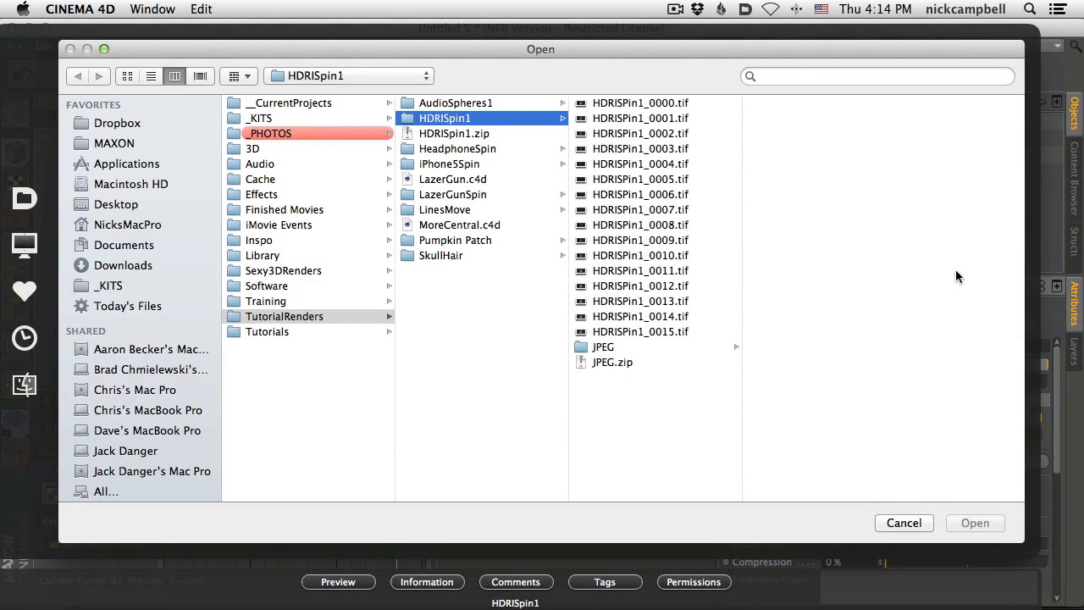
pyautogui.click(23, 338)
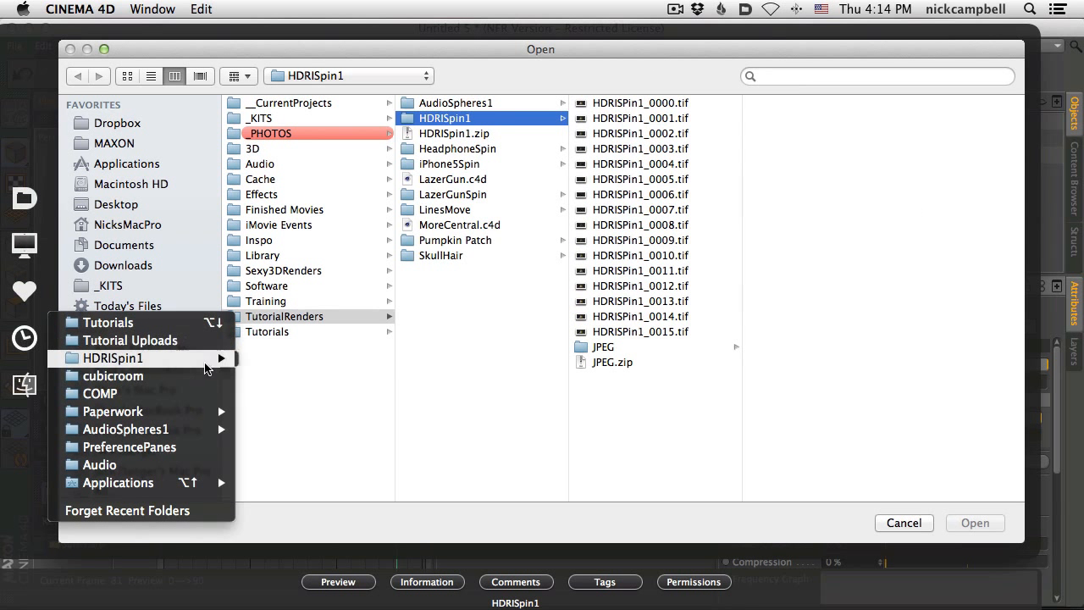
pyautogui.moveTo(191, 430)
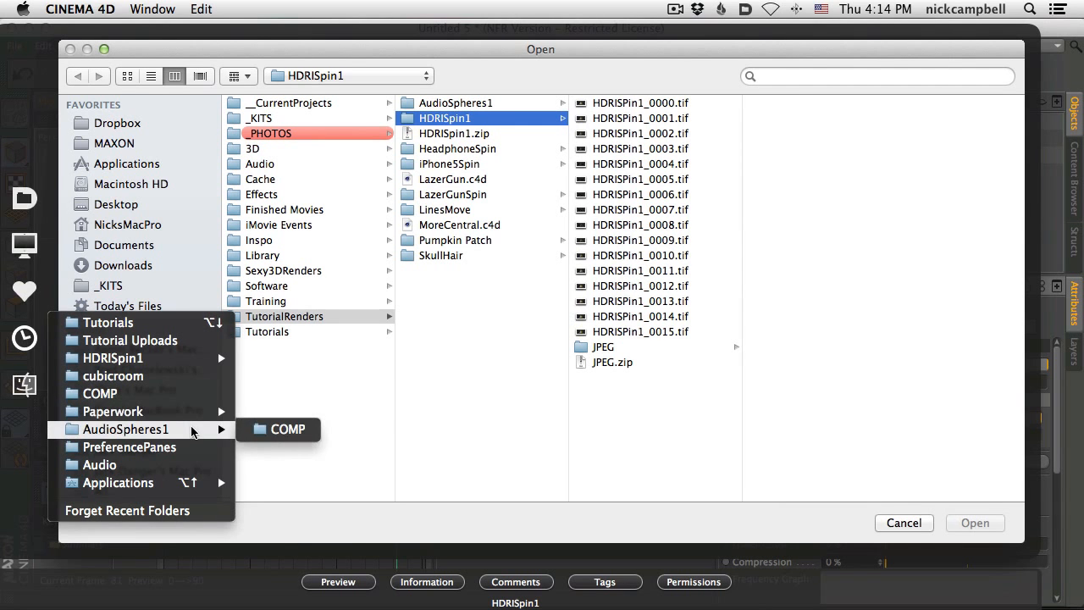
pyautogui.click(203, 377)
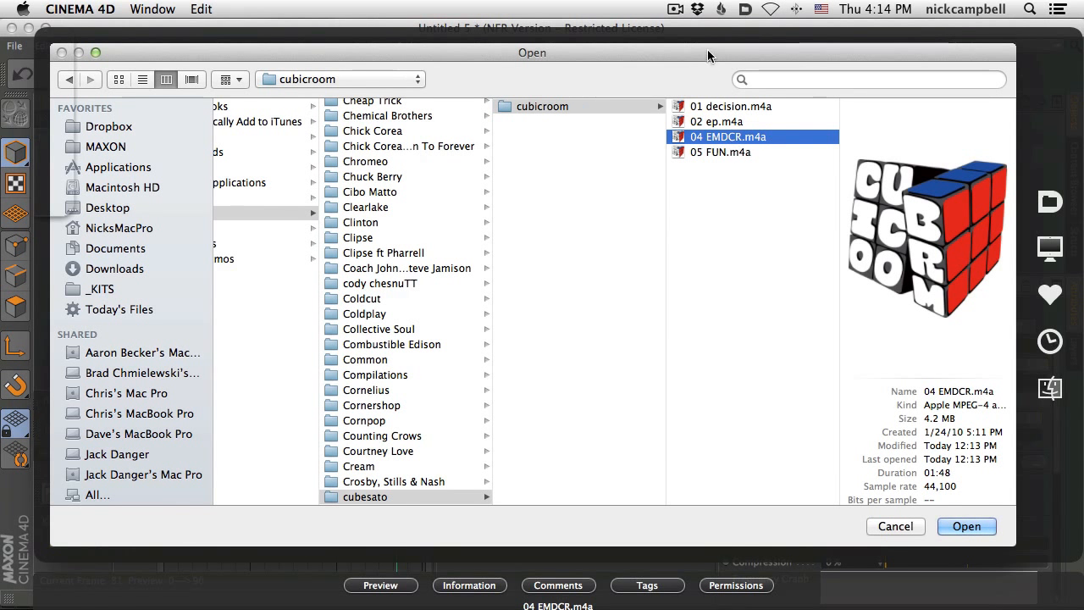
pyautogui.moveTo(707, 49); pyautogui.dragTo(702, 56)
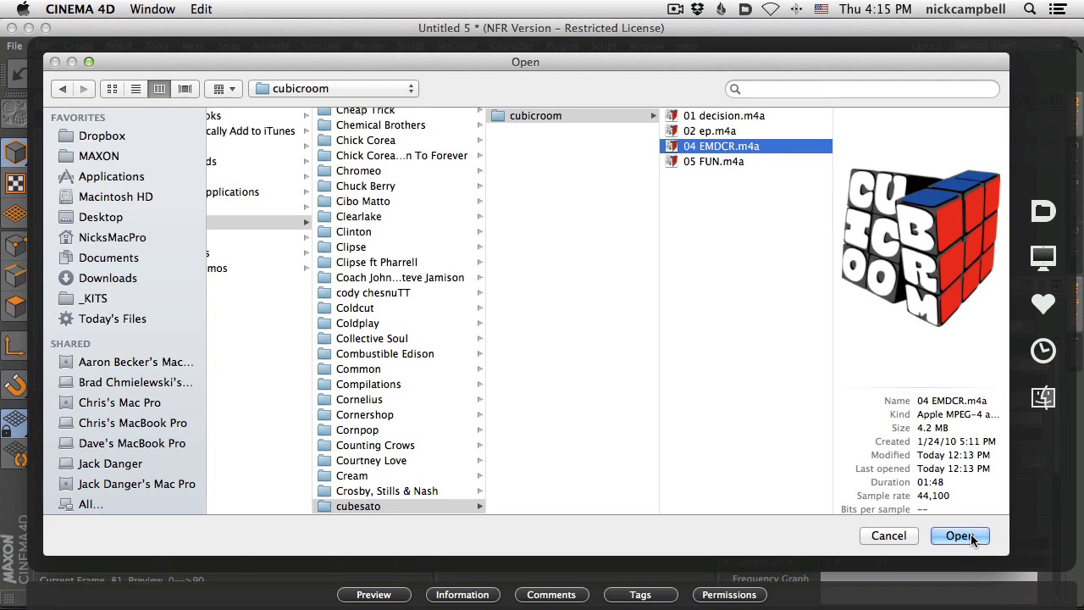
pyautogui.press('Return')
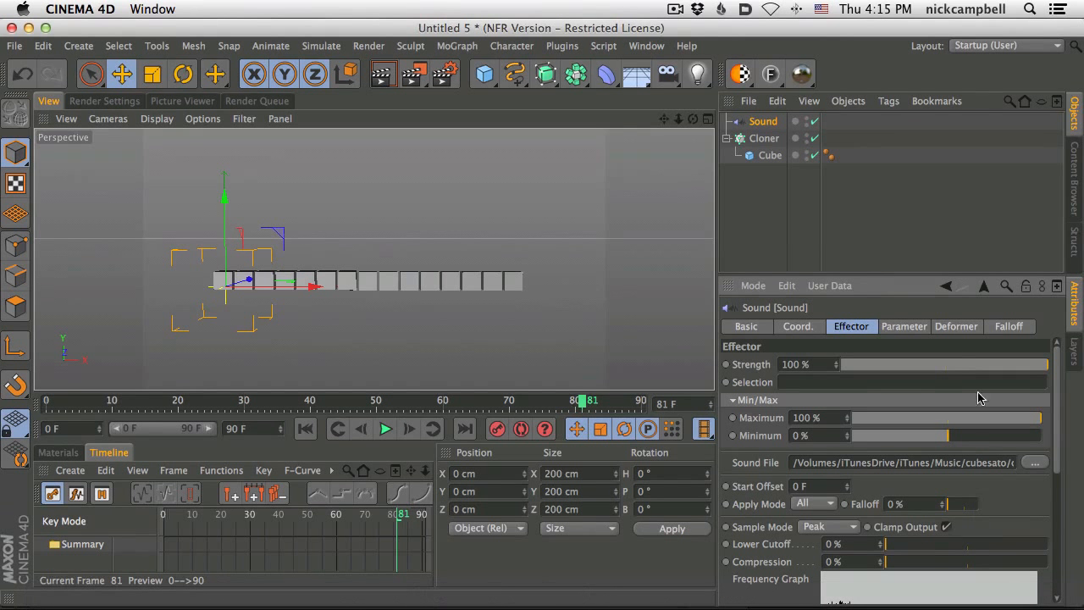
# Set the project's end frame to 500, extend the preview range to match, and play the animation for a while
pyautogui.click(385, 429)
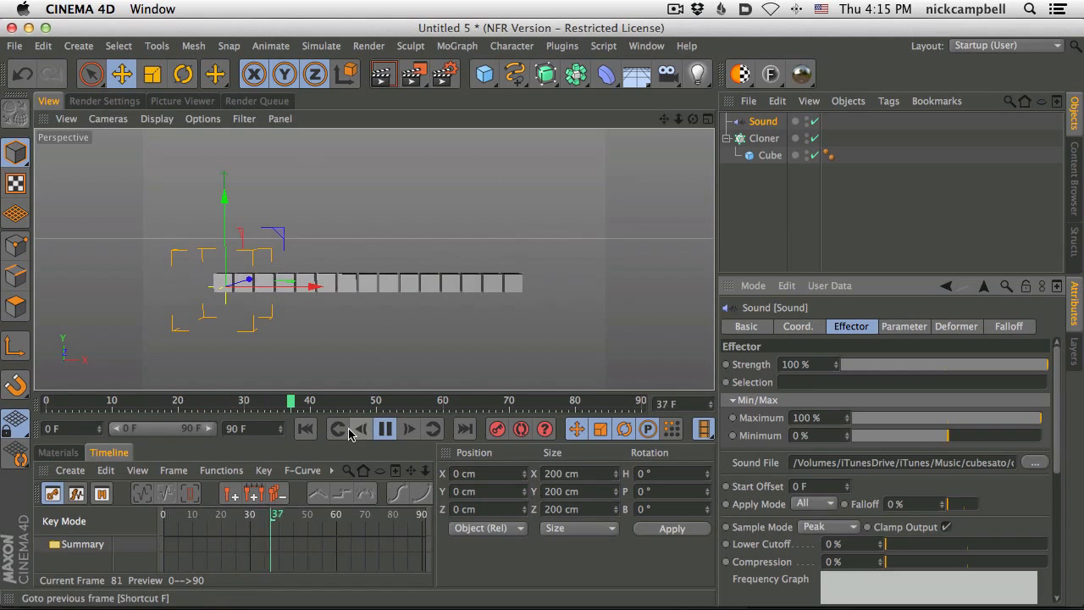
pyautogui.moveTo(261, 430); pyautogui.dragTo(215, 424)
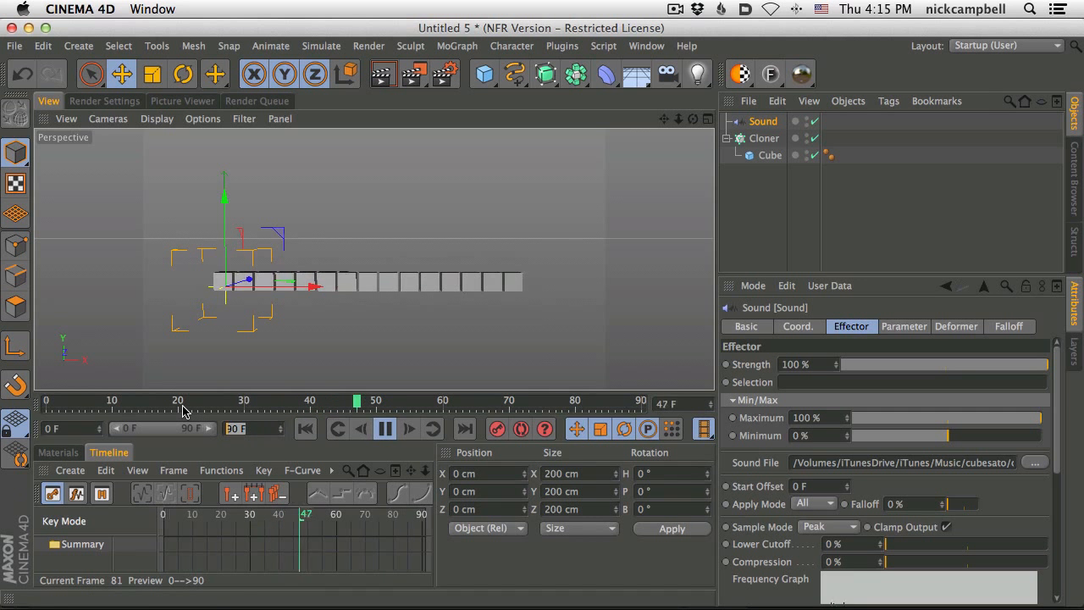
pyautogui.write('500')
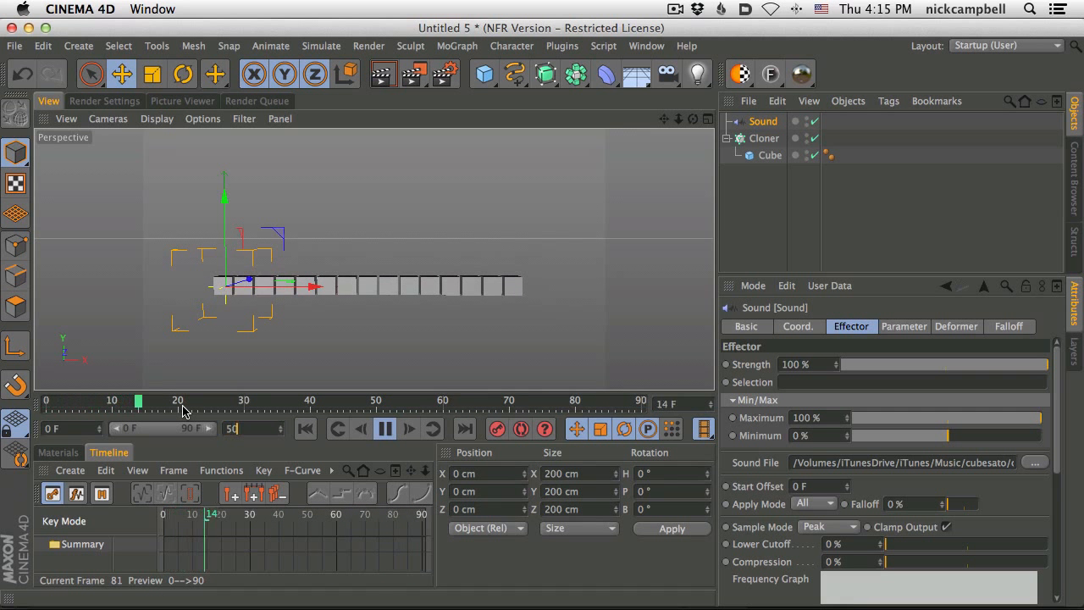
pyautogui.press('Return')
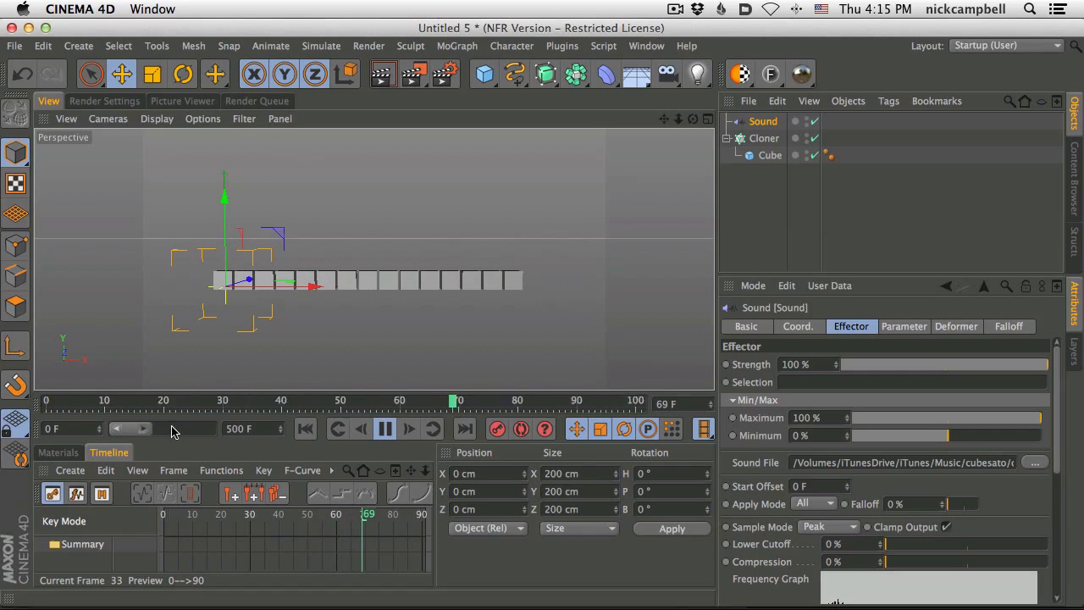
pyautogui.moveTo(146, 428); pyautogui.dragTo(271, 436)
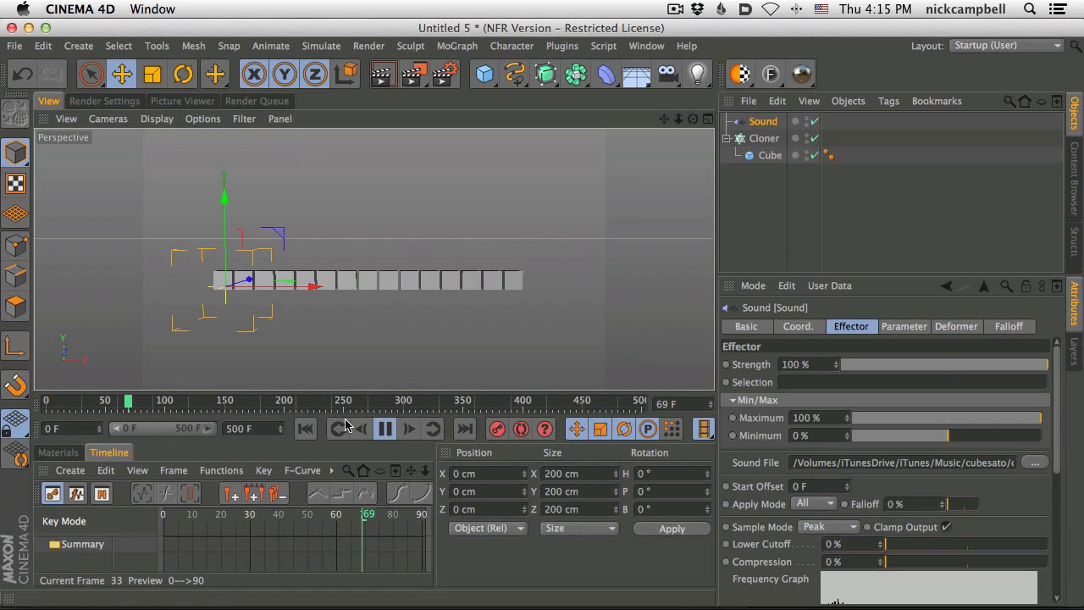
pyautogui.click(479, 374)
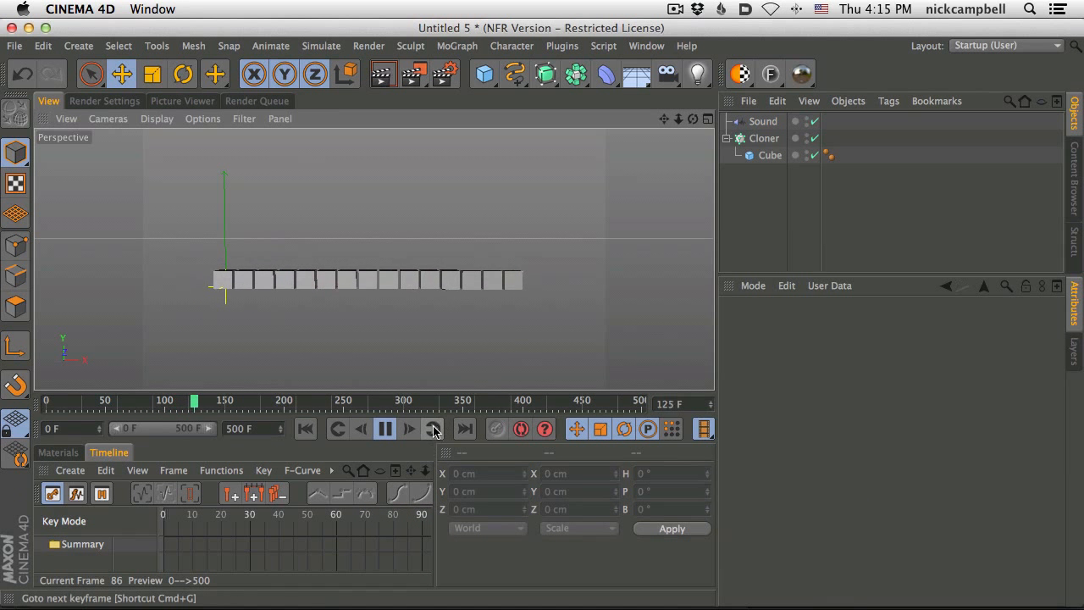
pyautogui.click(386, 429)
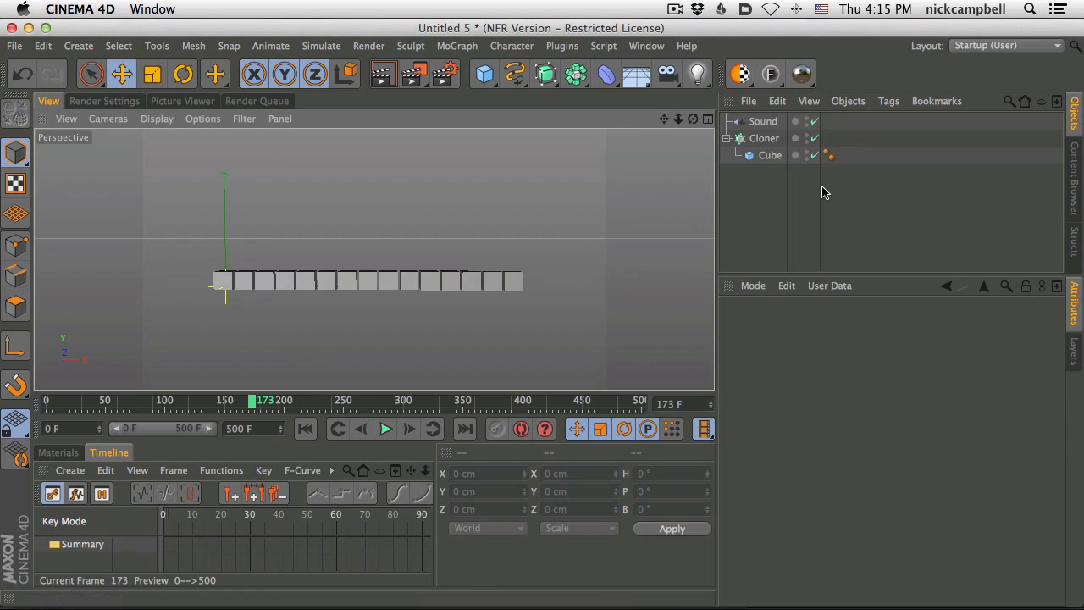
# Set the project's start frame to 499 and end frame to 1000, and extend the preview range to frame 1000
pyautogui.moveTo(78, 428); pyautogui.dragTo(5, 428)
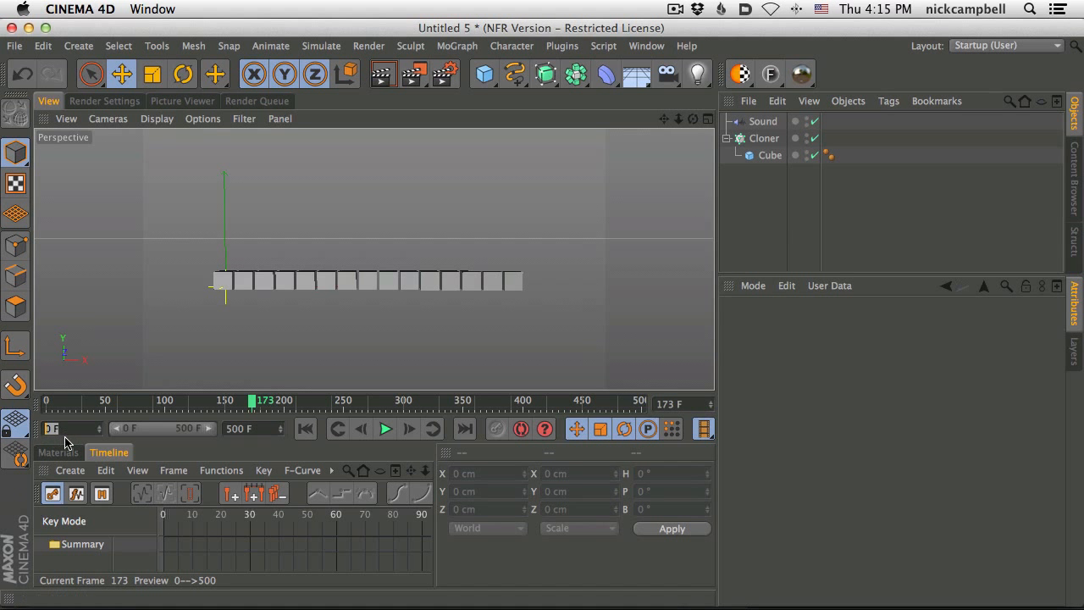
pyautogui.press('Tab')
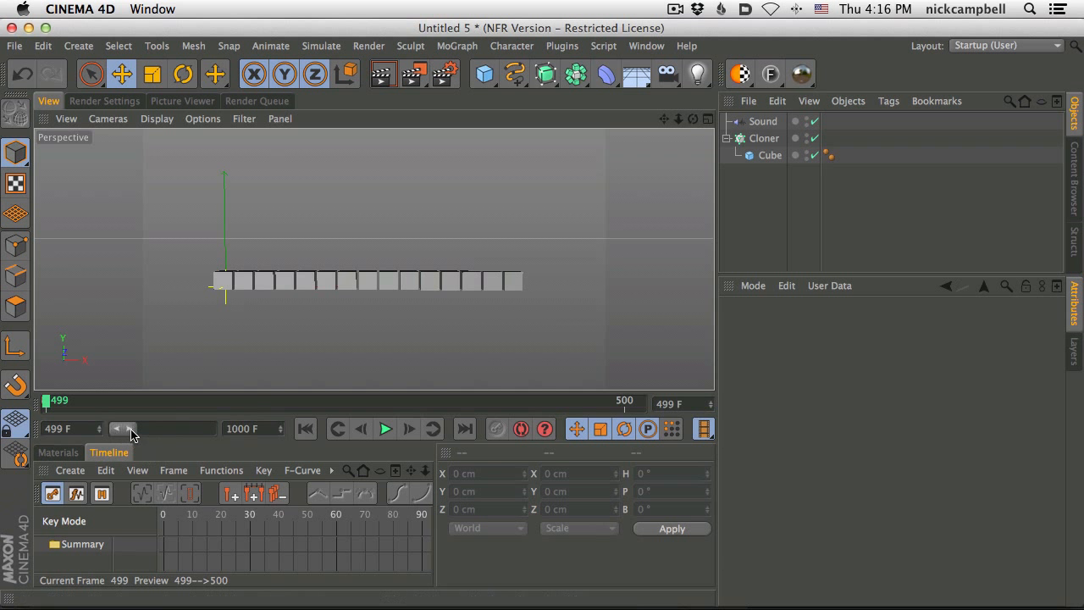
pyautogui.press('Return')
# Play and stop the animation over frames 499 to 1000 to watch how the cubes react to the music
pyautogui.click(386, 430)
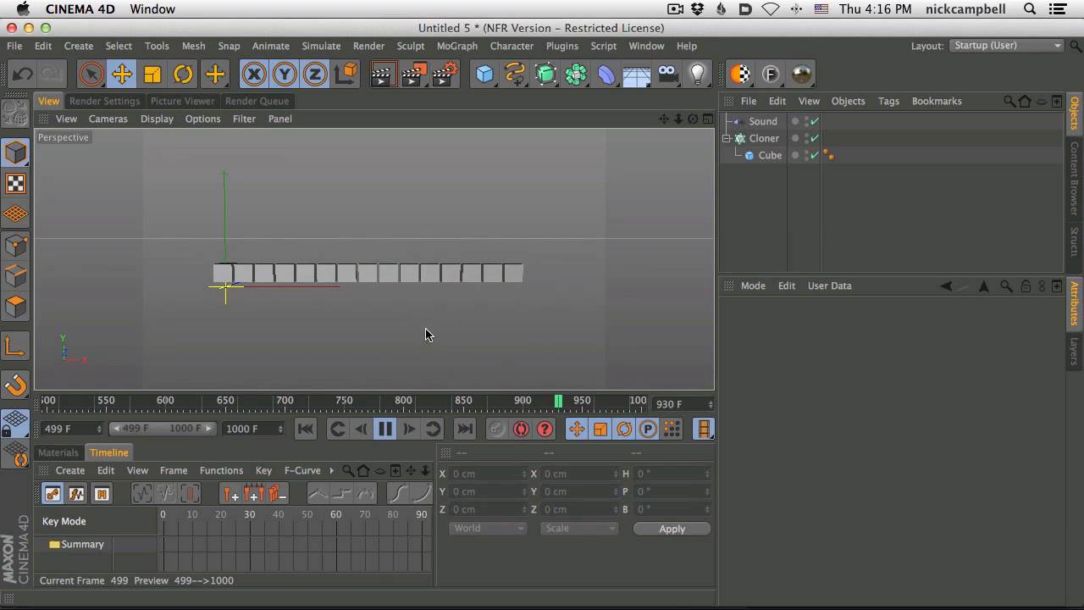
pyautogui.click(385, 429)
pyautogui.click(384, 430)
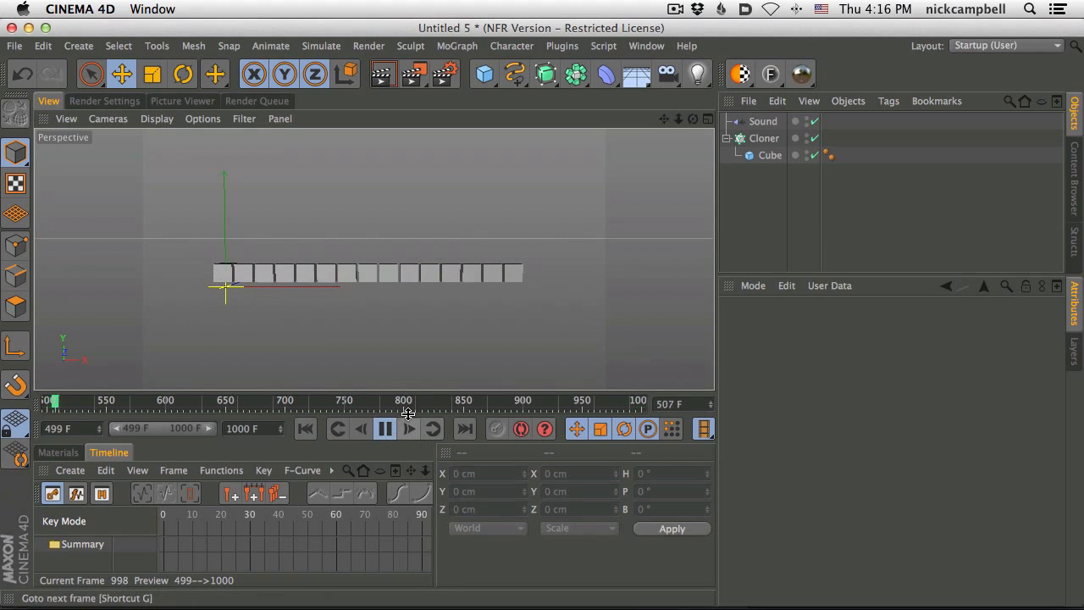
pyautogui.click(384, 429)
# Inspect the Sound effector's frequency graph during playback, and open the effector's transform parameters
pyautogui.click(765, 123)
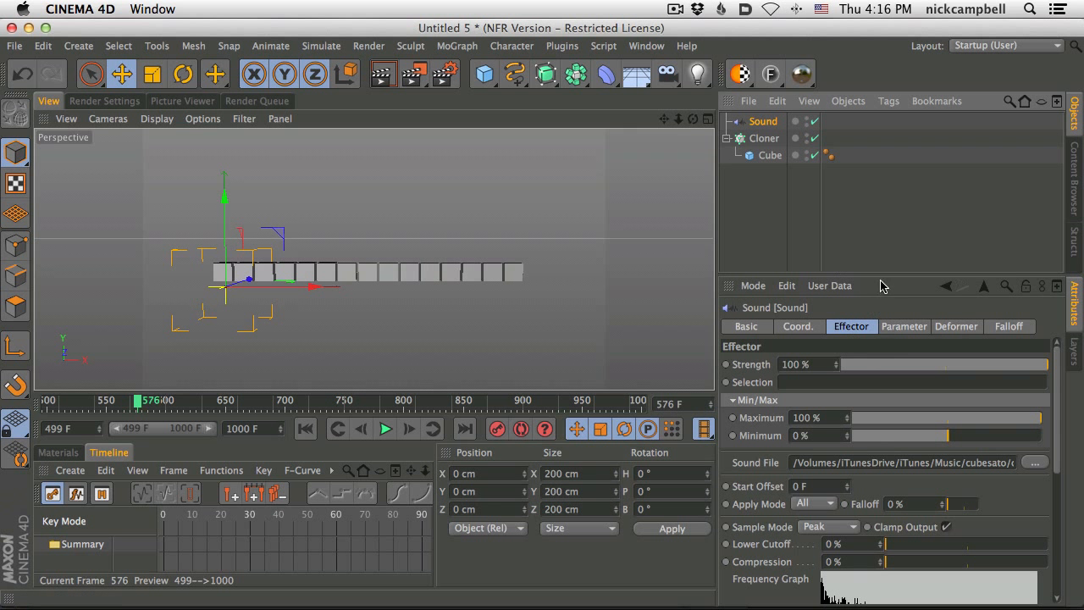
pyautogui.moveTo(882, 273); pyautogui.dragTo(883, 184)
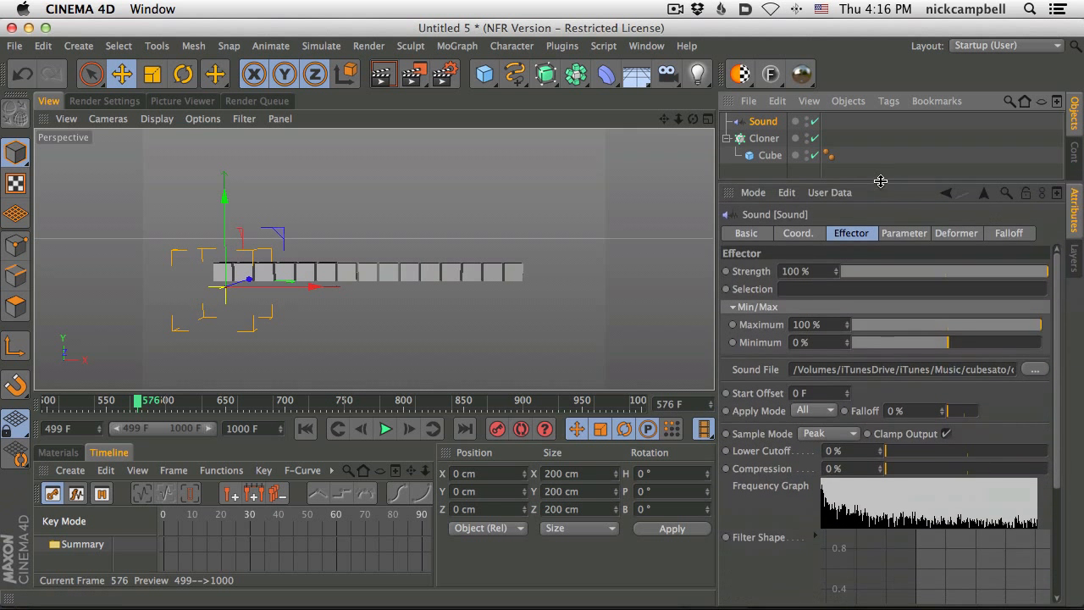
pyautogui.click(385, 428)
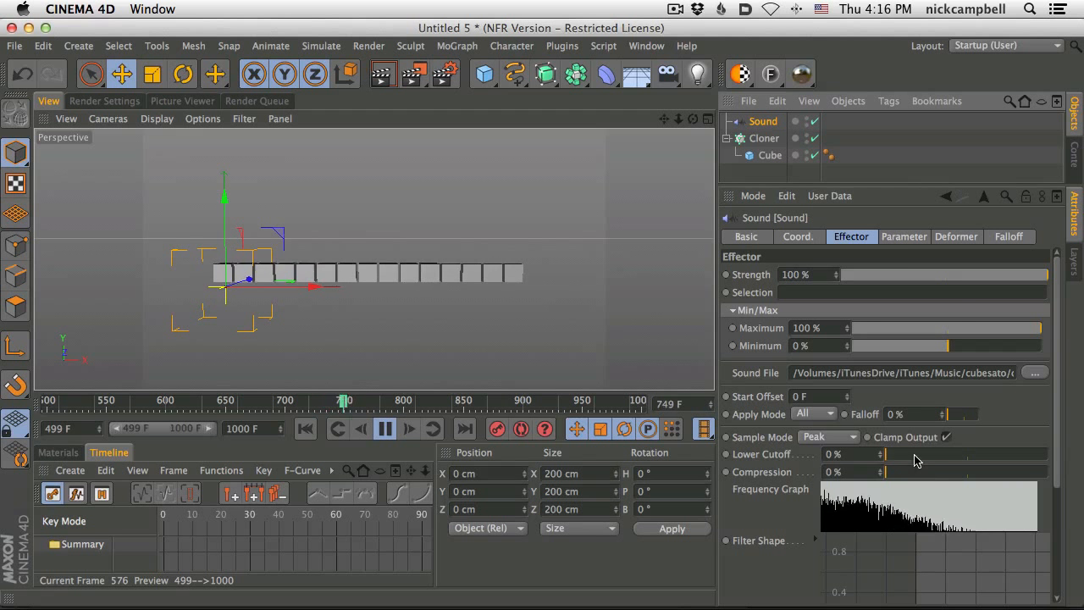
pyautogui.click(900, 236)
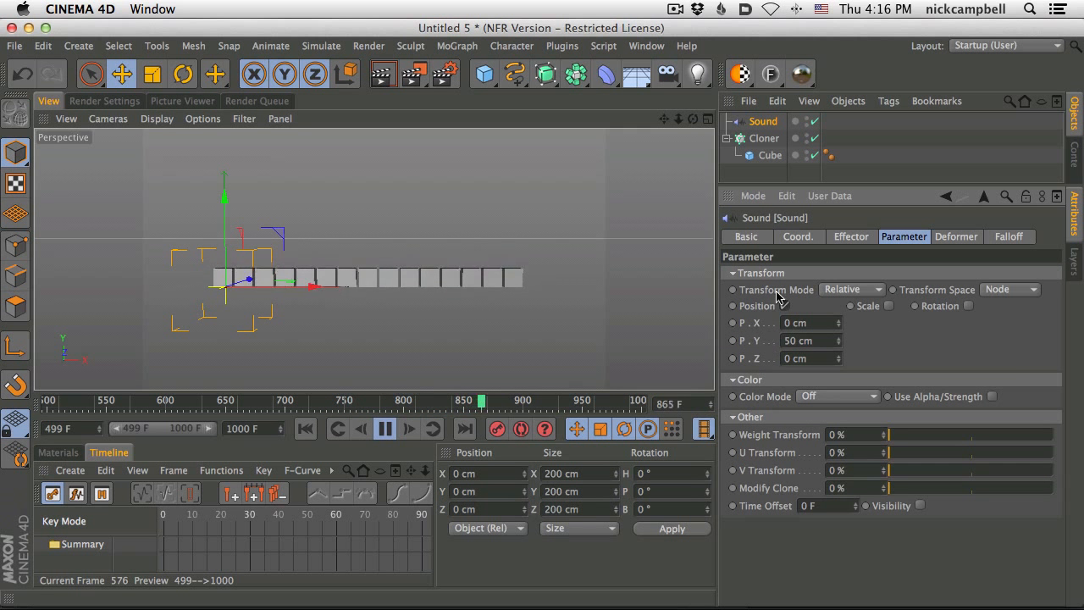
# Raise the Sound effector's Y position to 298 cm, and switch the effect from position to scale with S.Y at 7.22
pyautogui.moveTo(837, 340); pyautogui.dragTo(855, 374)
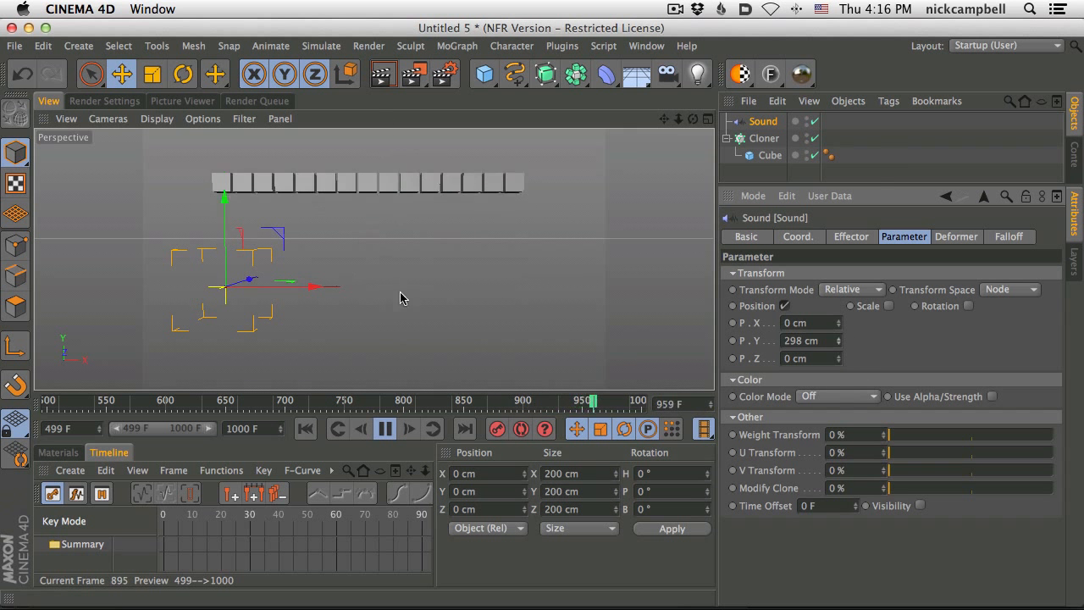
pyautogui.click(785, 306)
pyautogui.click(849, 305)
pyautogui.moveTo(947, 346)
pyautogui.mouseDown()
pyautogui.moveTo(946, 373)
pyautogui.moveTo(947, 332)
pyautogui.mouseUp()
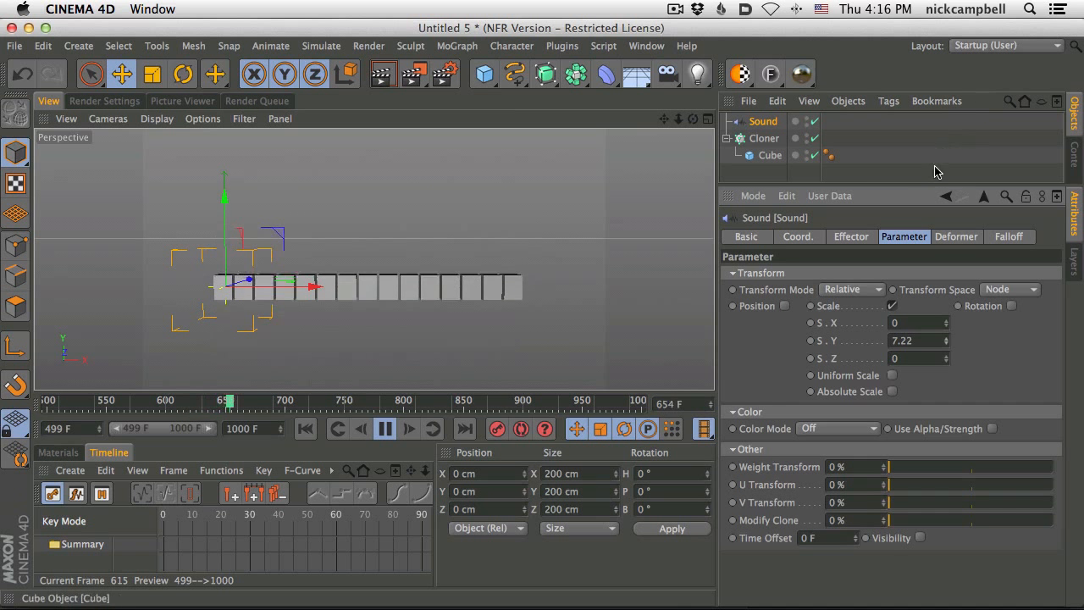
# Play the animation briefly, stop at frame 730, and raise the Sound effector's Y scale to 11.26
pyautogui.click(387, 431)
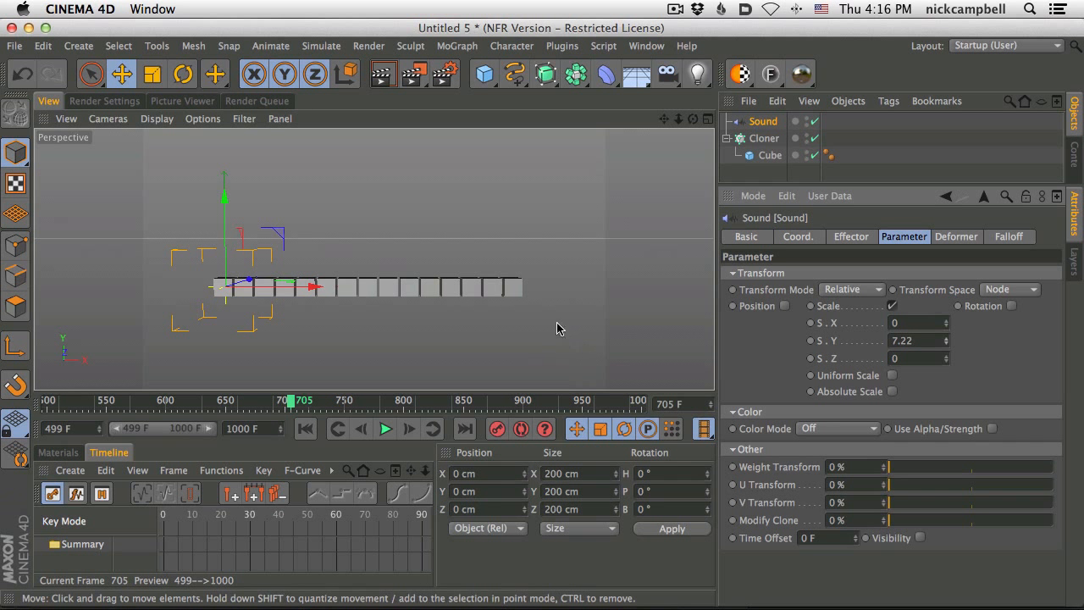
pyautogui.click(386, 429)
pyautogui.click(386, 430)
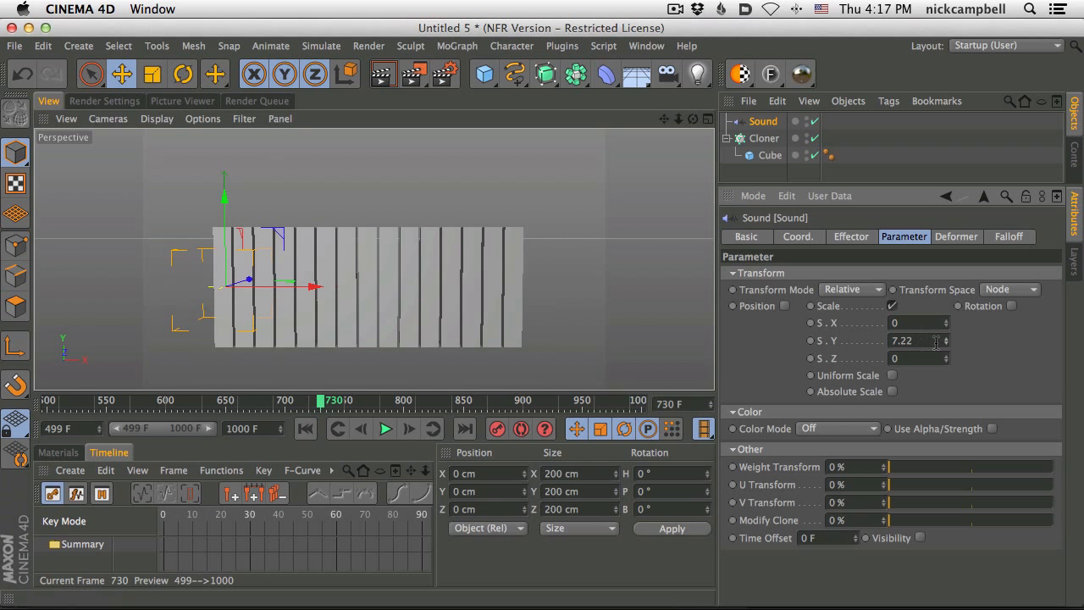
pyautogui.moveTo(946, 346)
pyautogui.mouseDown()
pyautogui.moveTo(980, 97)
pyautogui.moveTo(972, 121)
pyautogui.moveTo(971, 8)
pyautogui.mouseUp()
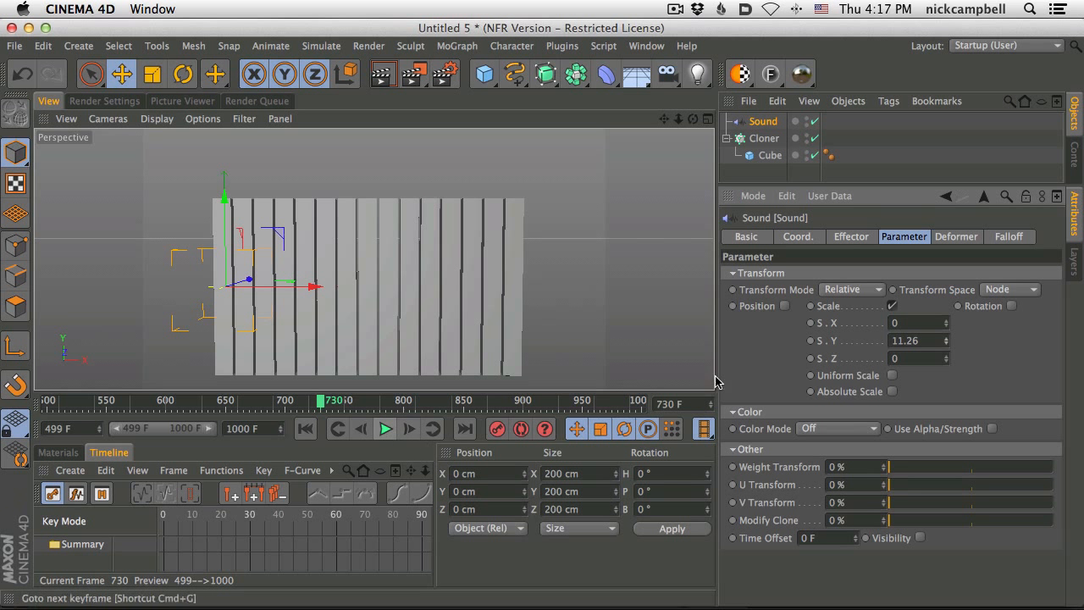
# Review the Sound effector's Apply Mode options and effector settings, and read the help entry for Frequency Graph
pyautogui.click(852, 237)
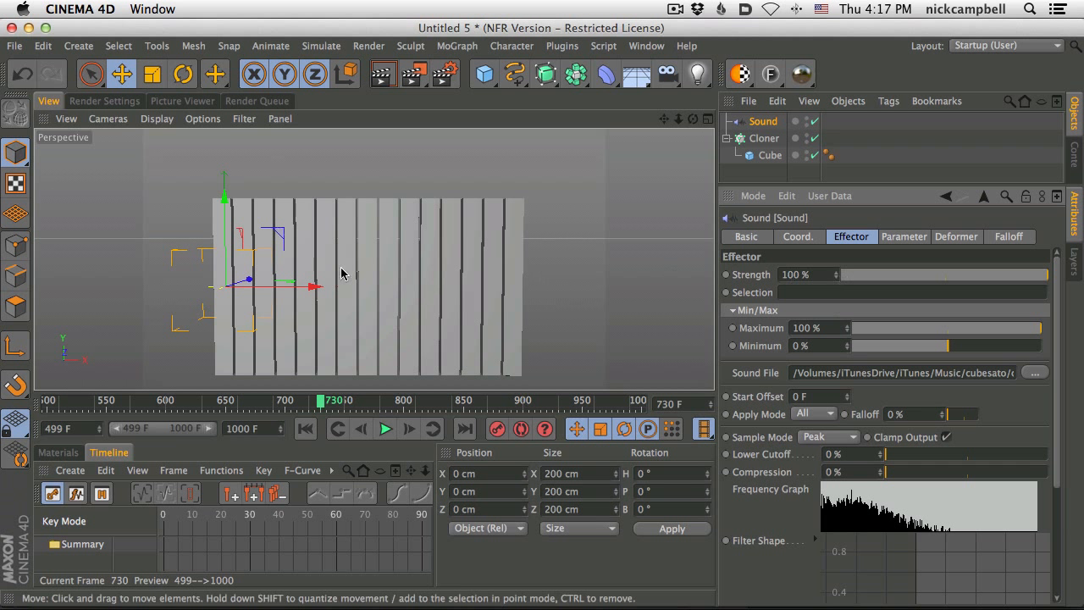
pyautogui.click(804, 415)
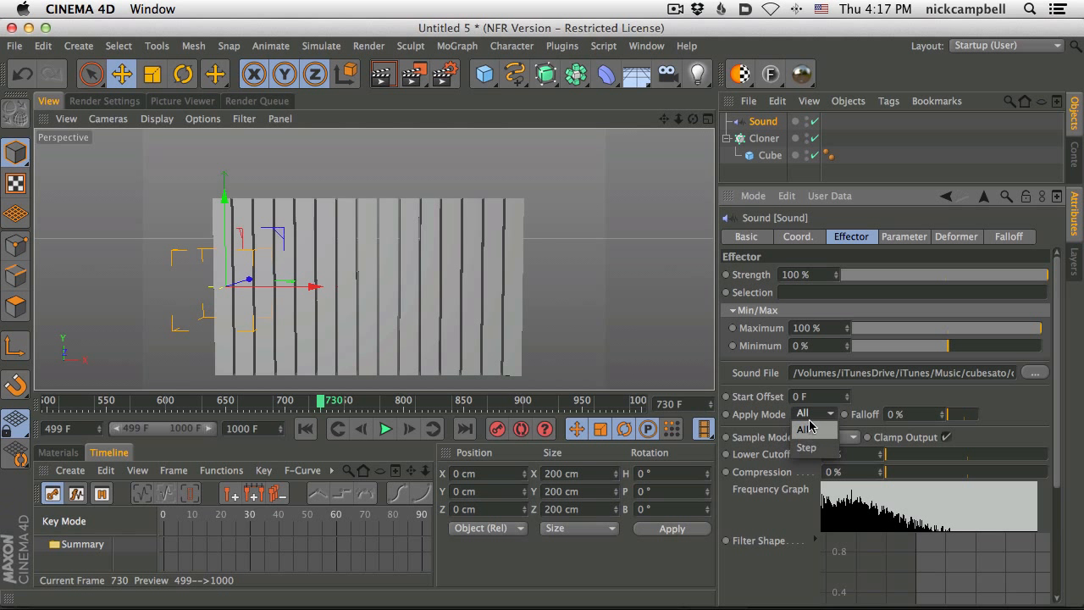
pyautogui.click(802, 427)
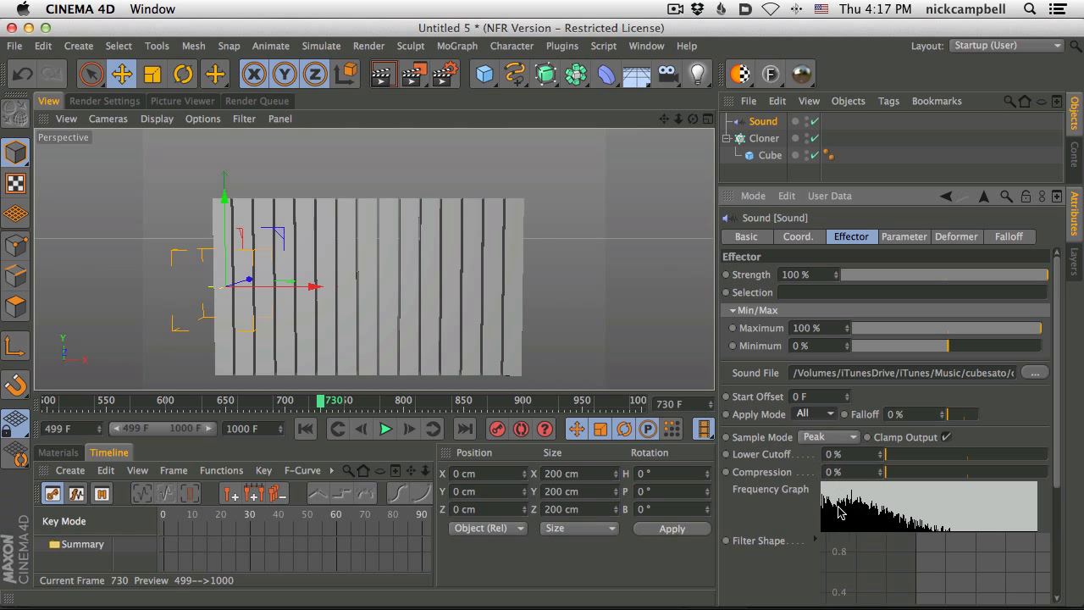
pyautogui.moveTo(1057, 394); pyautogui.dragTo(1059, 436)
pyautogui.moveTo(1065, 398); pyautogui.dragTo(1055, 376)
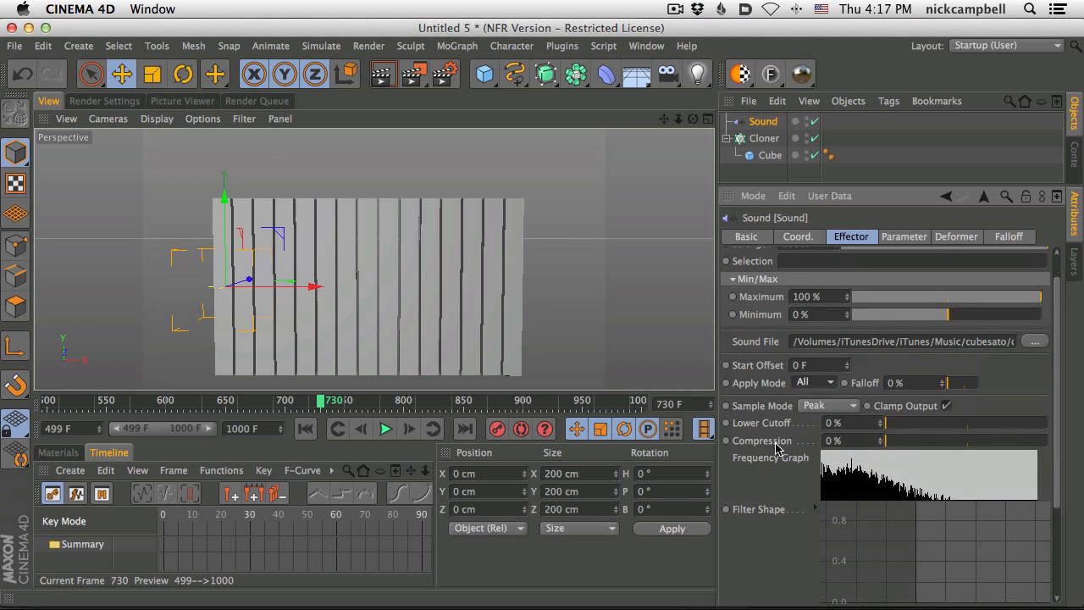
pyautogui.rightClick(771, 455)
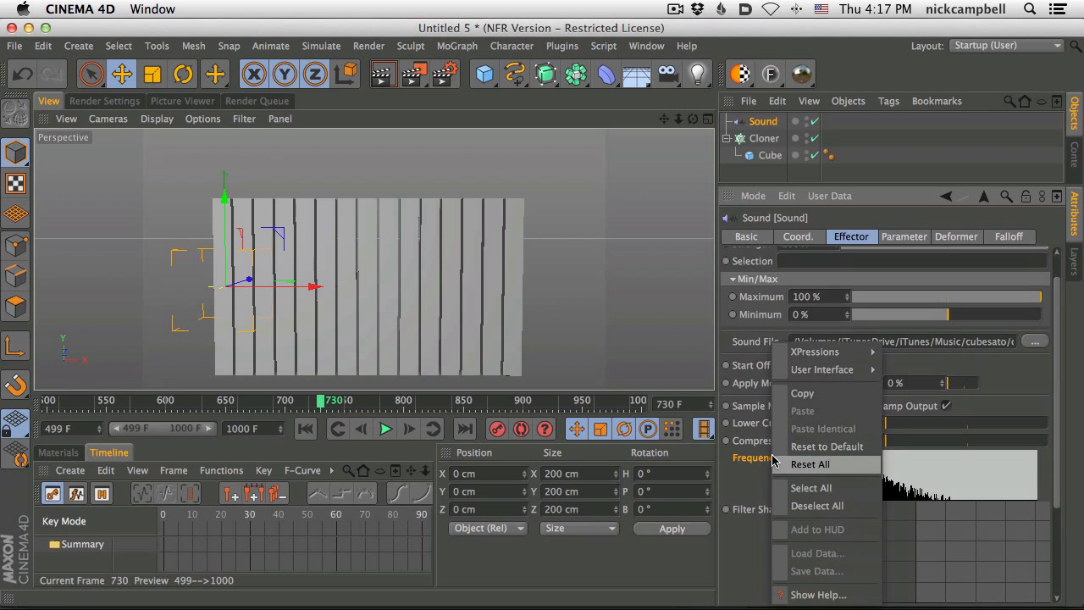
pyautogui.click(848, 597)
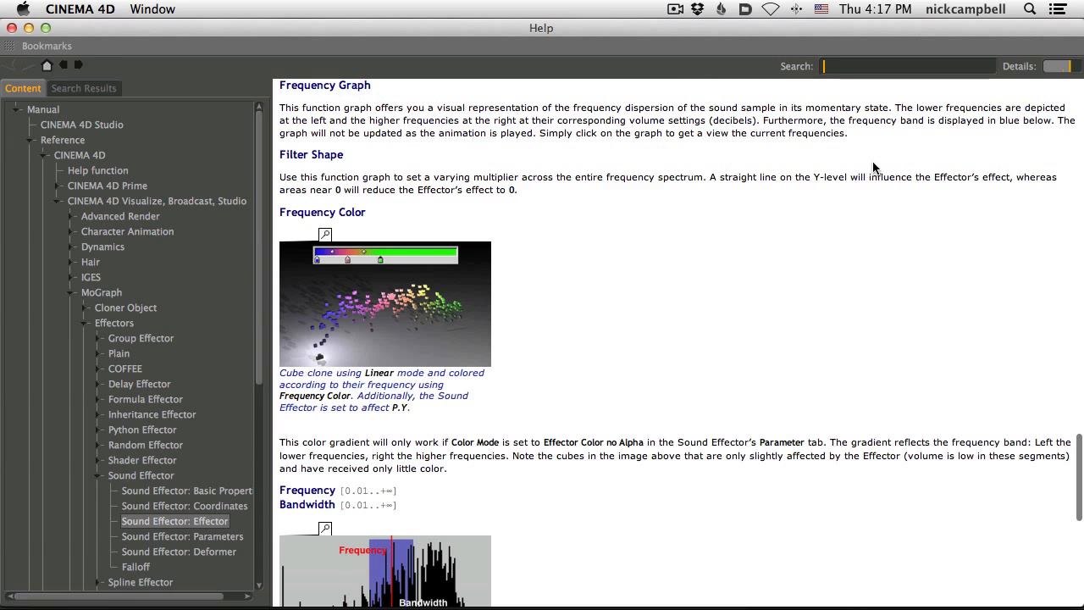
pyautogui.click(12, 28)
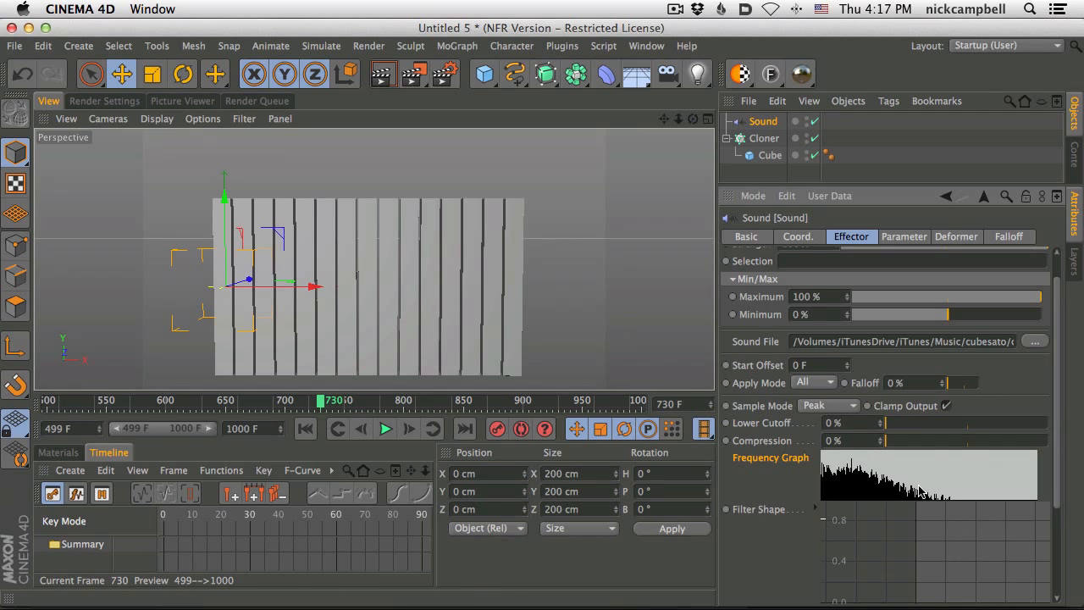
# Reframe the cube row, start playback, and set the Sound effector's Apply Mode to Step
pyautogui.keyDown('alt'); pyautogui.moveTo(511, 331); pyautogui.dragTo(519, 305, button='middle'); pyautogui.keyUp('alt')
pyautogui.moveTo(503, 298)
pyautogui.keyDown('alt'); pyautogui.mouseDown(button='right')
pyautogui.moveTo(515, 293)
pyautogui.moveTo(496, 296)
pyautogui.mouseUp(button='right'); pyautogui.keyUp('alt')
pyautogui.keyDown('alt'); pyautogui.moveTo(496, 296); pyautogui.dragTo(519, 286, button='middle'); pyautogui.keyUp('alt')
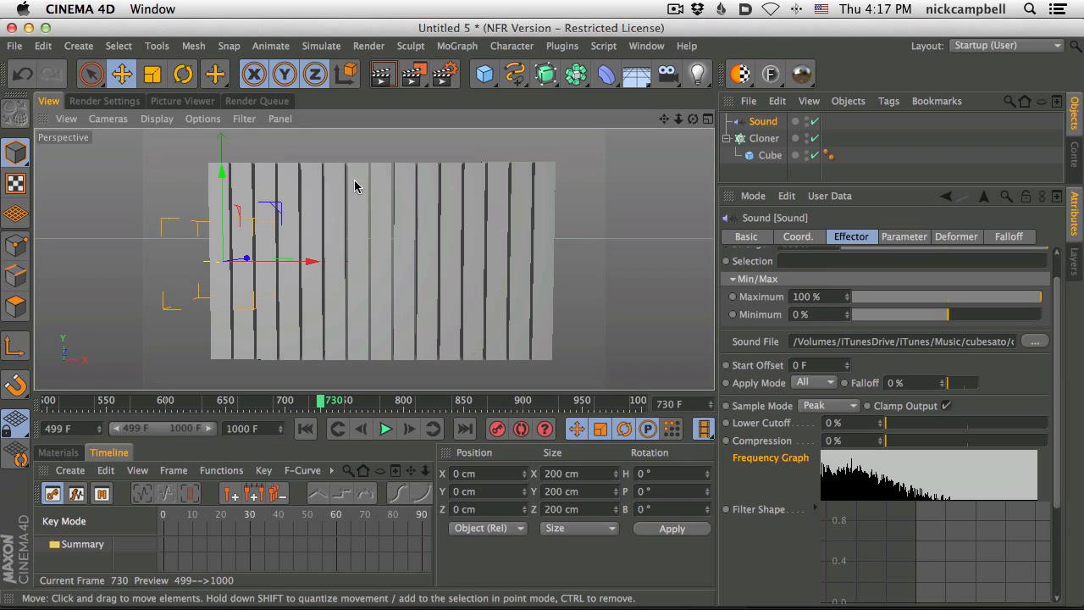
pyautogui.click(811, 385)
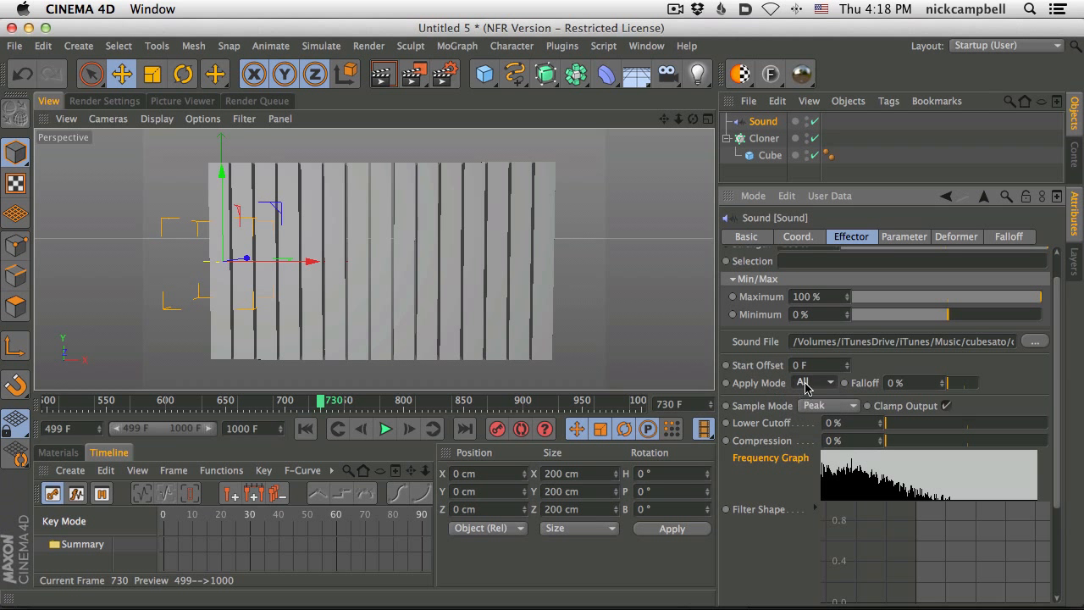
pyautogui.click(385, 428)
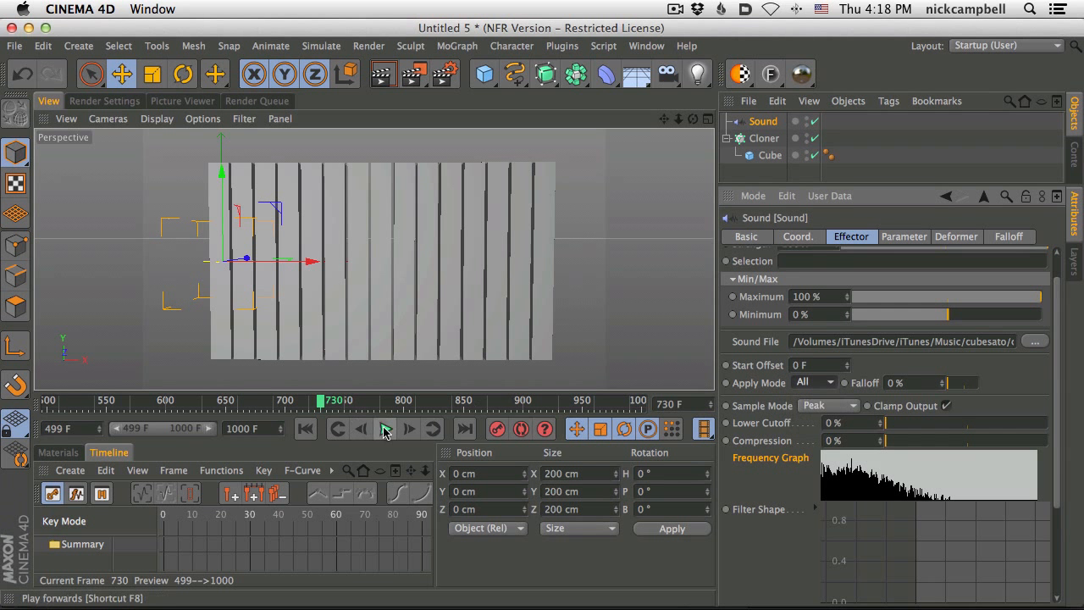
pyautogui.click(815, 382)
pyautogui.click(815, 413)
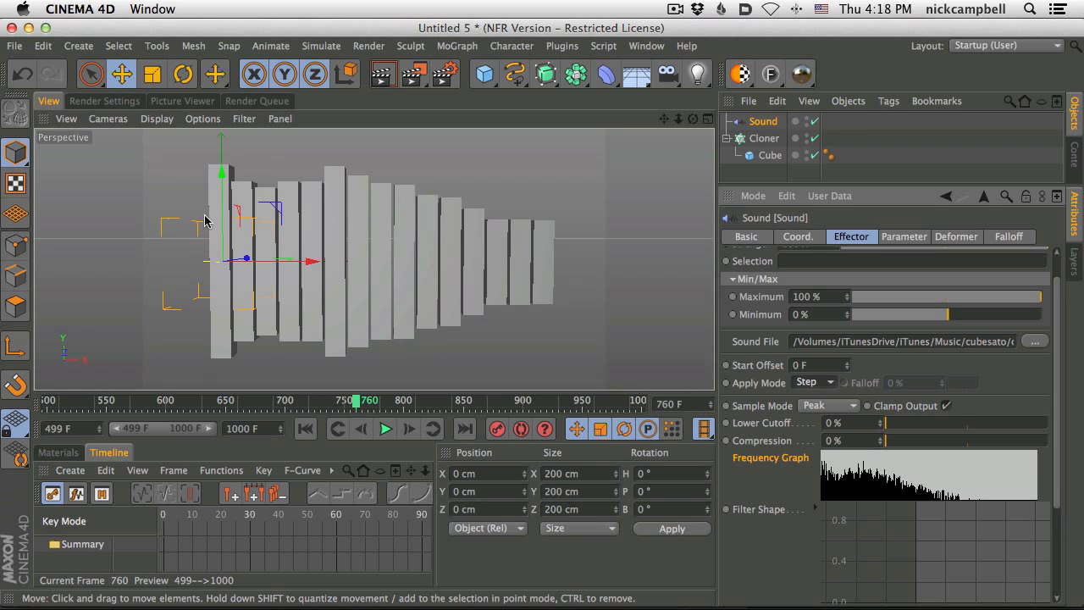
# Play and stop the animation at several frames to compare the cubes' heights with the frequency graph
pyautogui.click(385, 428)
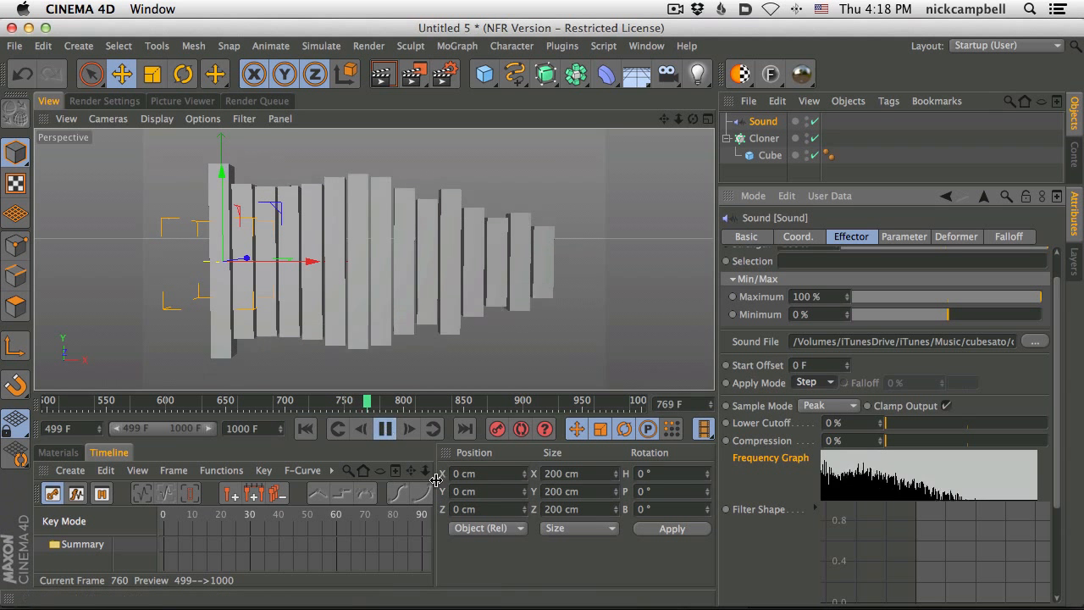
pyautogui.click(386, 429)
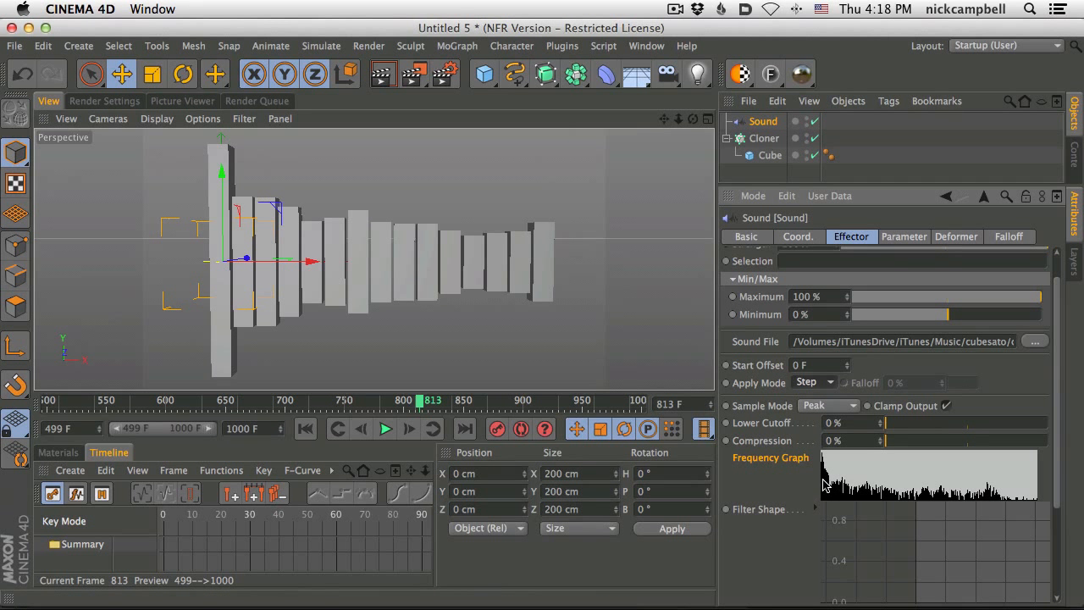
pyautogui.scroll(-4, 892, 418)
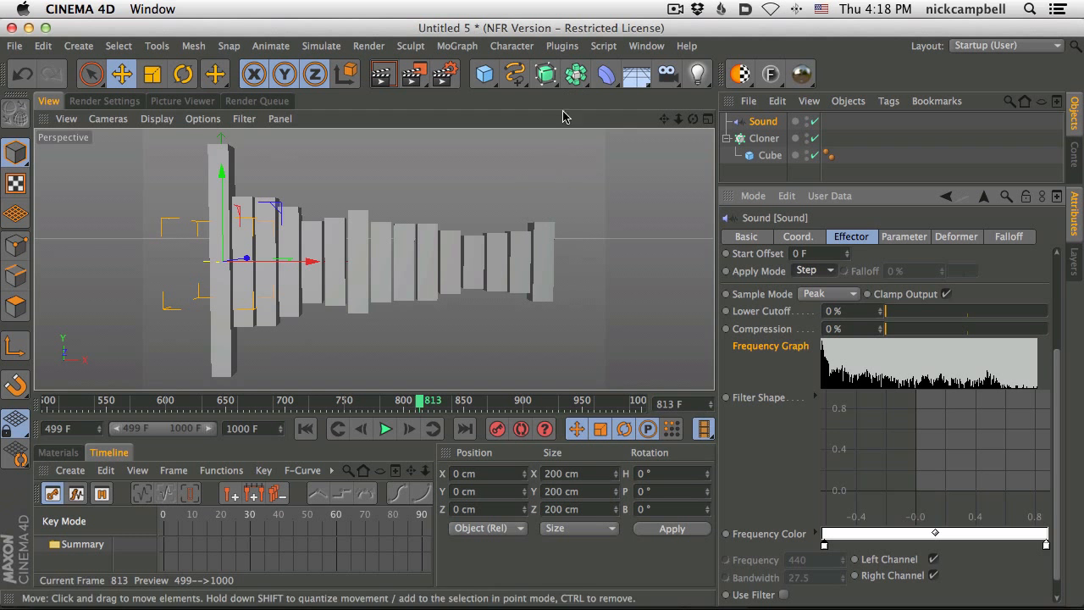
pyautogui.click(384, 430)
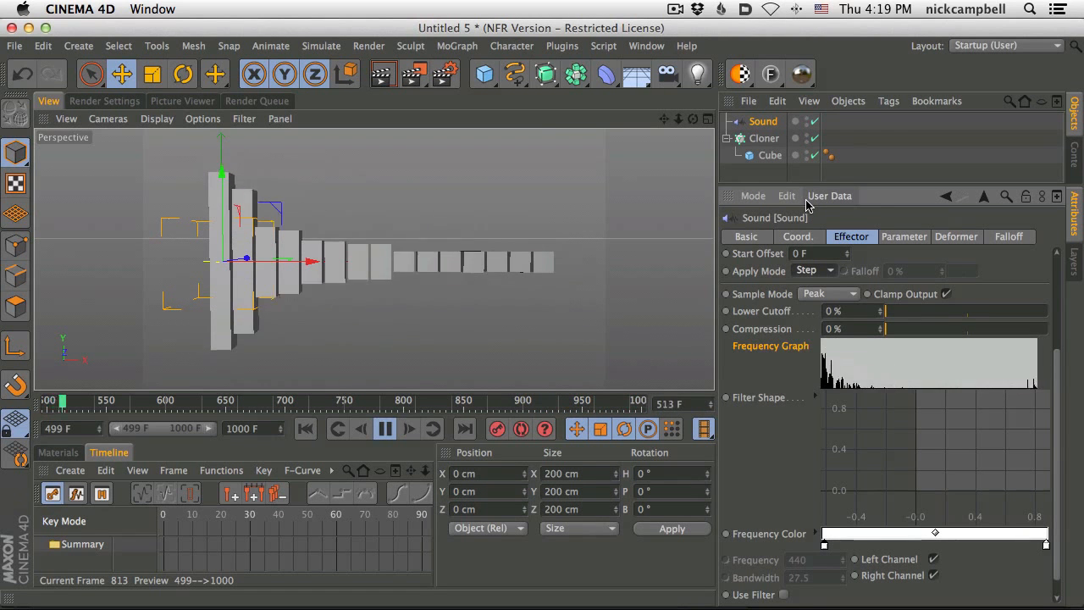
pyautogui.click(386, 429)
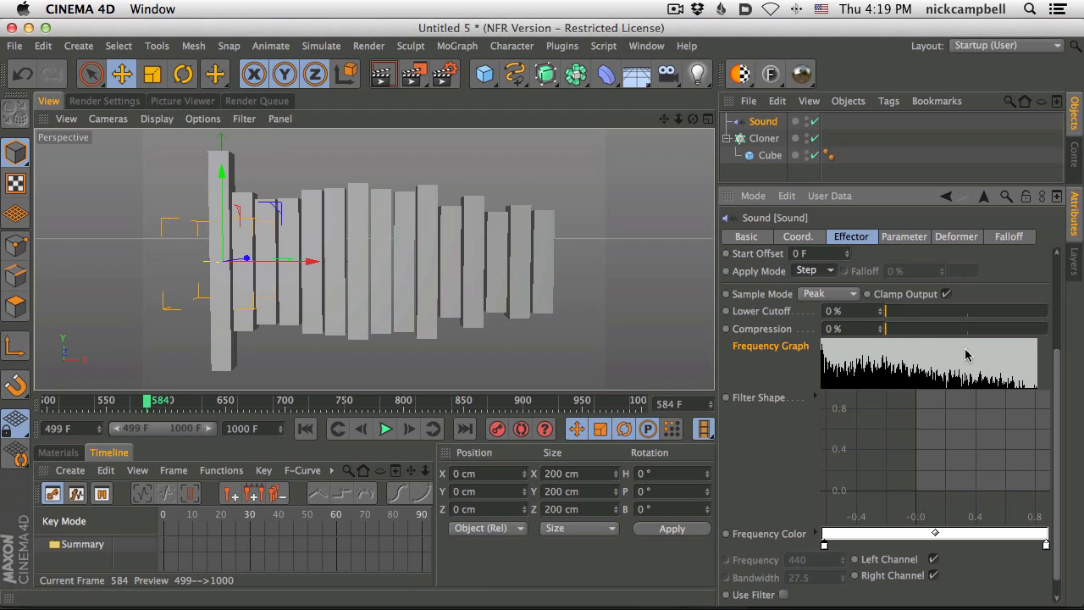
pyautogui.scroll(3, 1061, 372)
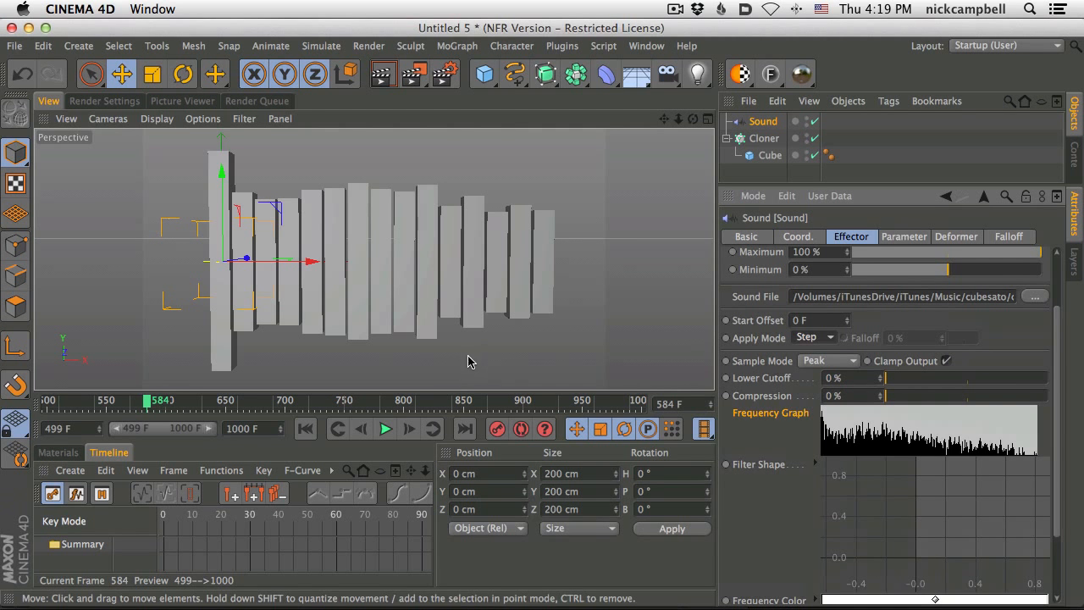
# During playback, try Sound effector compression values of 71%, 100%, 0%, 52% and 91%, ending at 6%
pyautogui.click(386, 429)
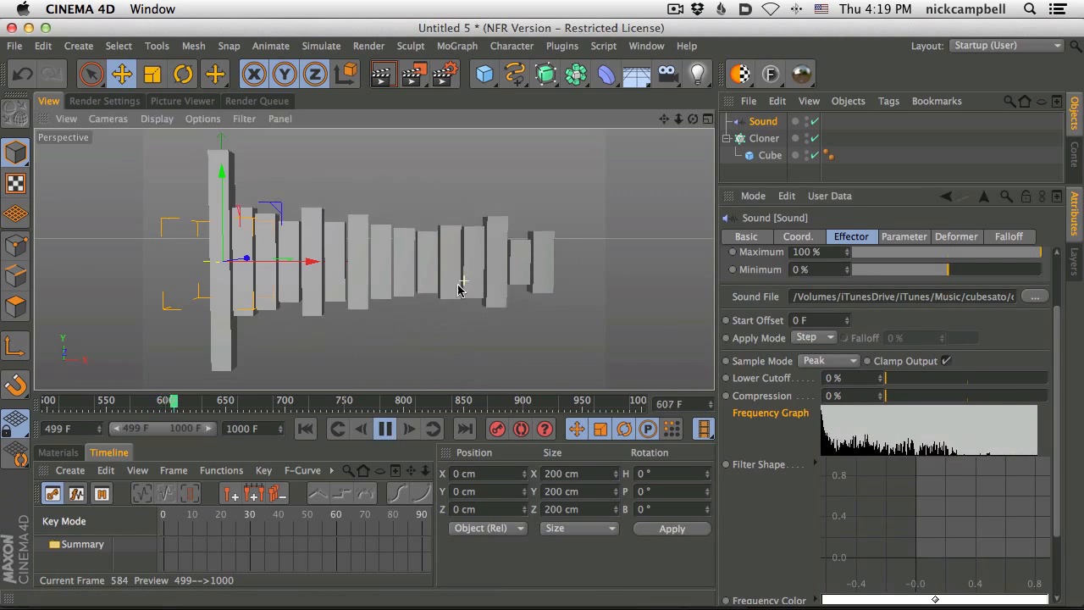
pyautogui.moveTo(896, 395); pyautogui.dragTo(996, 400)
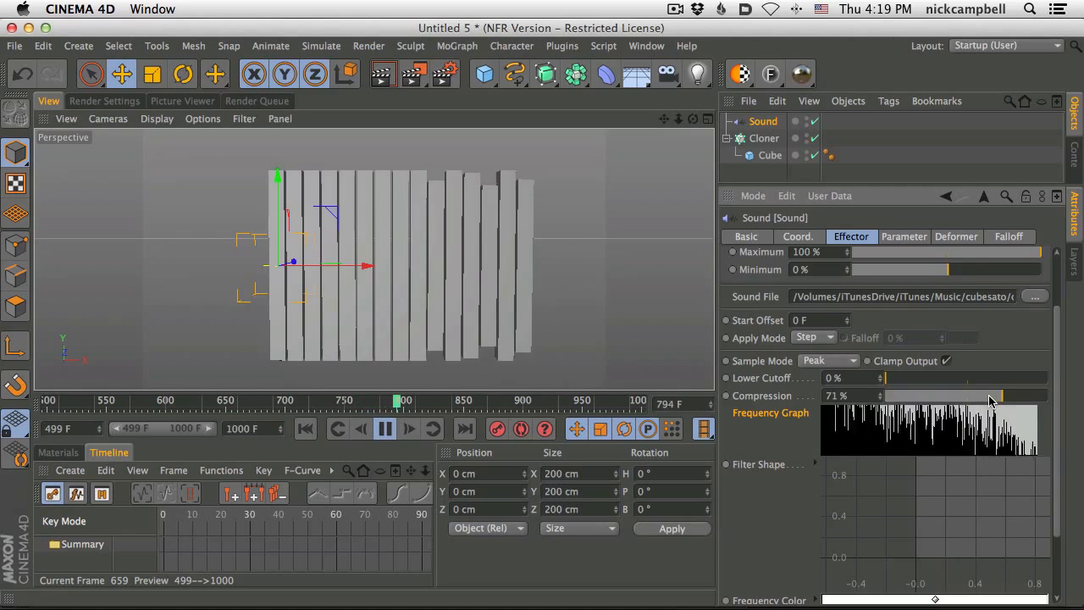
pyautogui.moveTo(991, 397); pyautogui.dragTo(1077, 395)
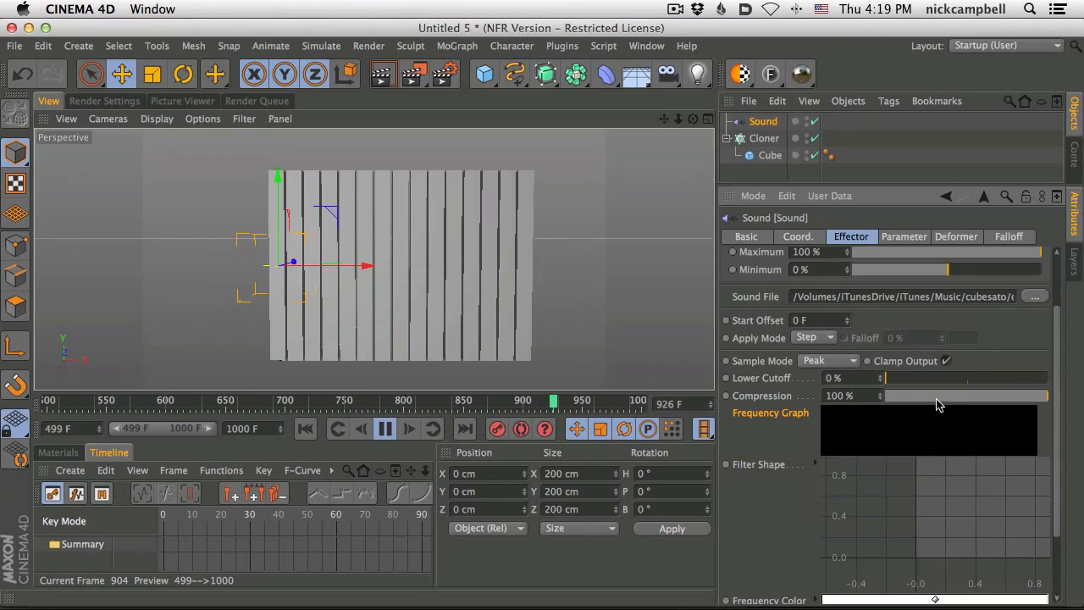
pyautogui.moveTo(1044, 395); pyautogui.dragTo(876, 412)
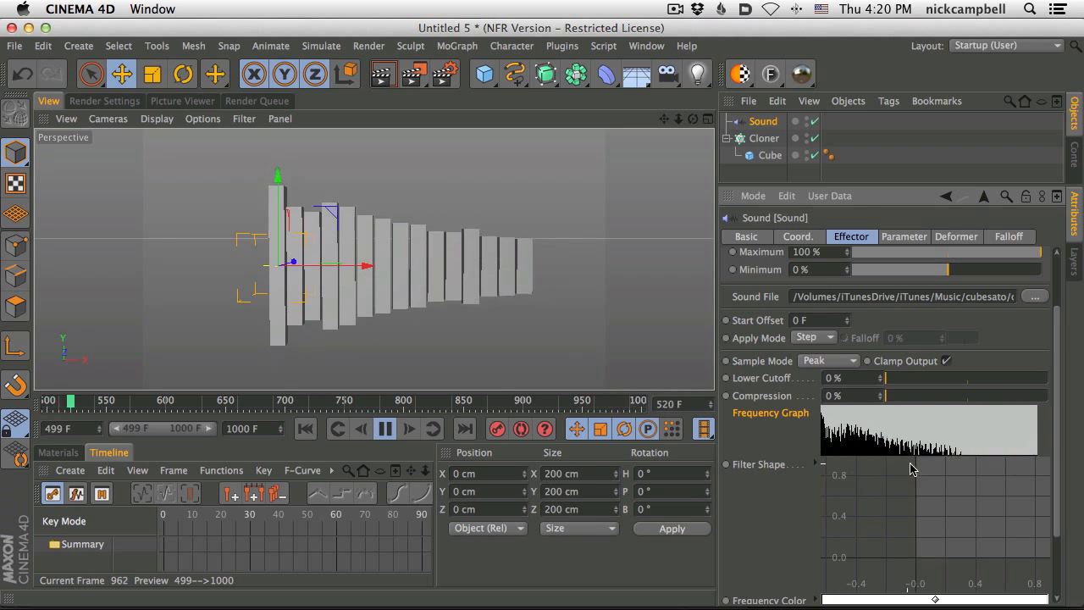
pyautogui.moveTo(888, 398); pyautogui.dragTo(980, 408)
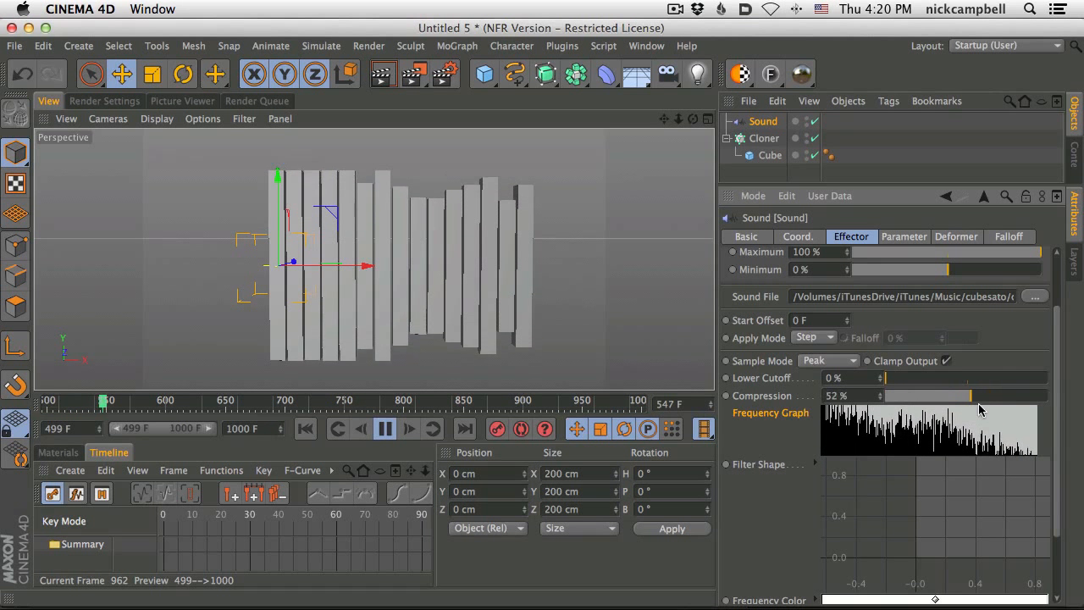
pyautogui.moveTo(973, 408); pyautogui.dragTo(1029, 411)
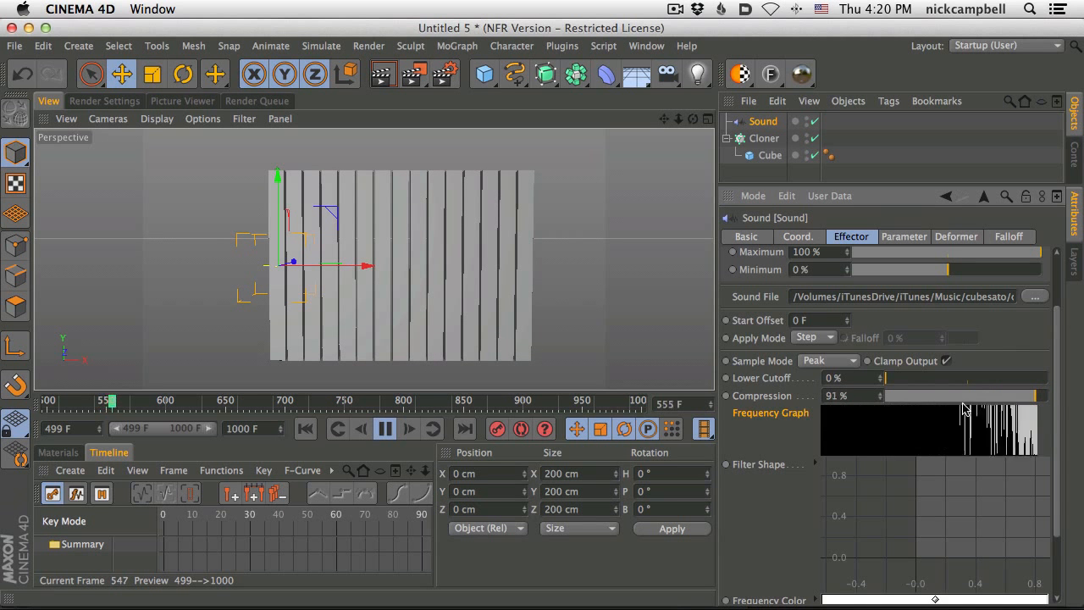
pyautogui.moveTo(1007, 396); pyautogui.dragTo(900, 397)
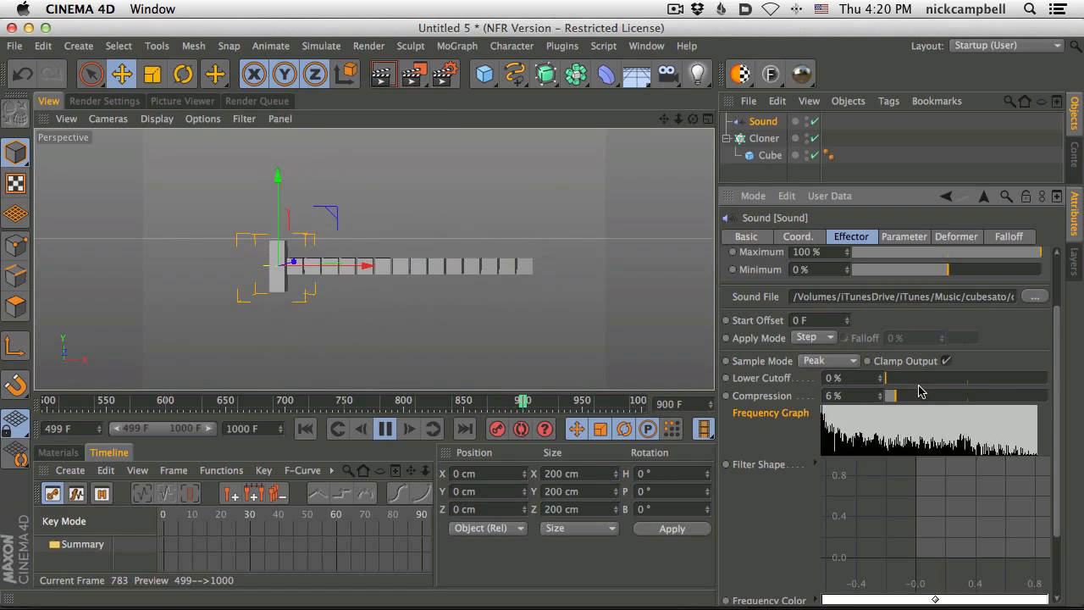
# Try lower cutoff values of 100% and 53%, and reset both lower cutoff and compression to 0%
pyautogui.moveTo(886, 381)
pyautogui.mouseDown()
pyautogui.moveTo(958, 382)
pyautogui.moveTo(879, 388)
pyautogui.moveTo(1079, 381)
pyautogui.mouseUp()
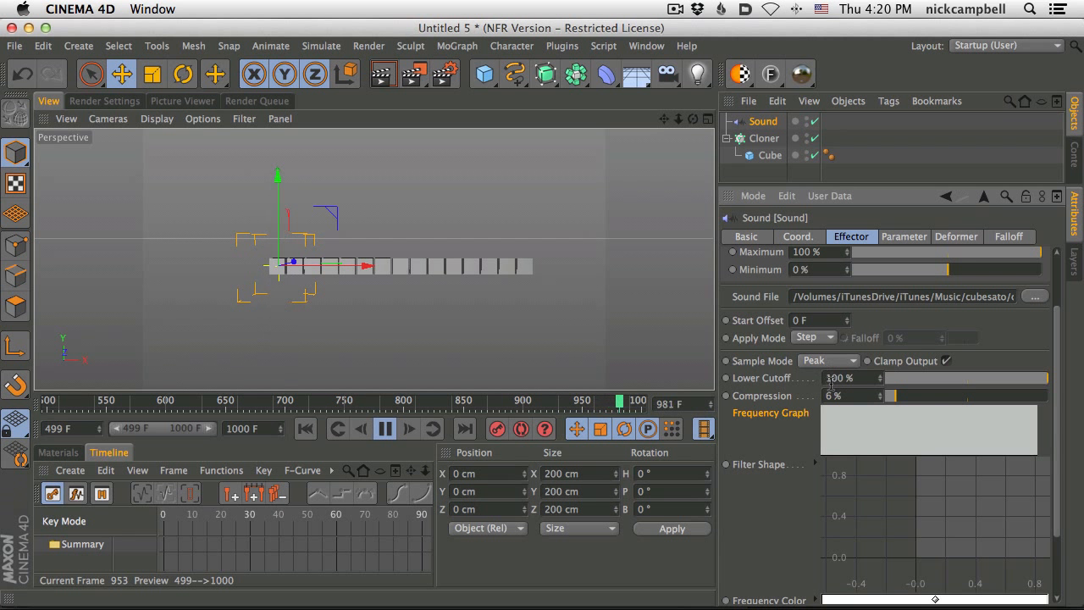
pyautogui.click(972, 378)
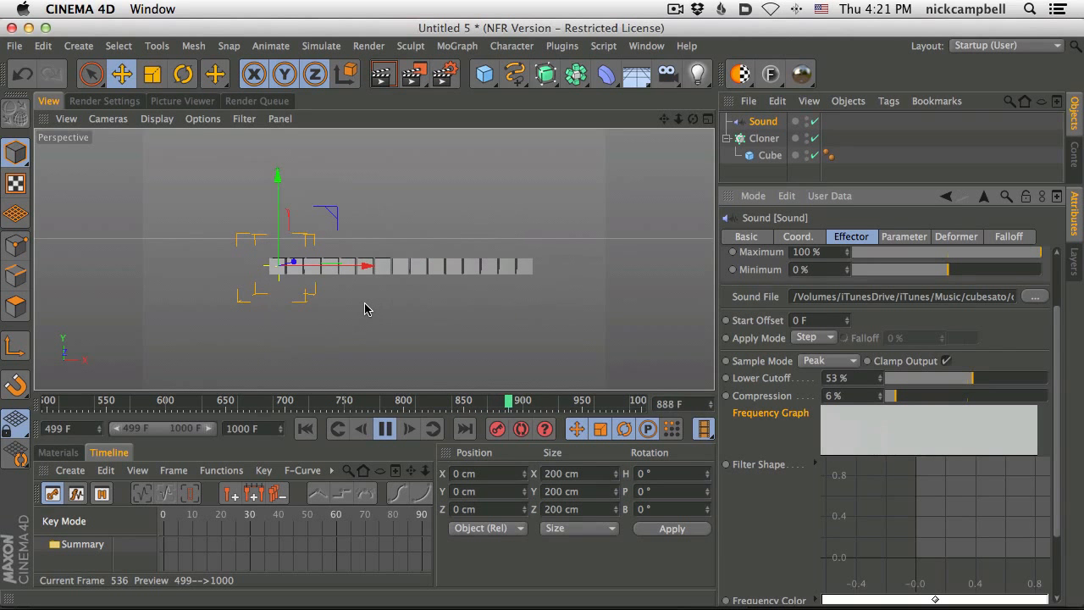
pyautogui.moveTo(902, 379); pyautogui.dragTo(855, 400)
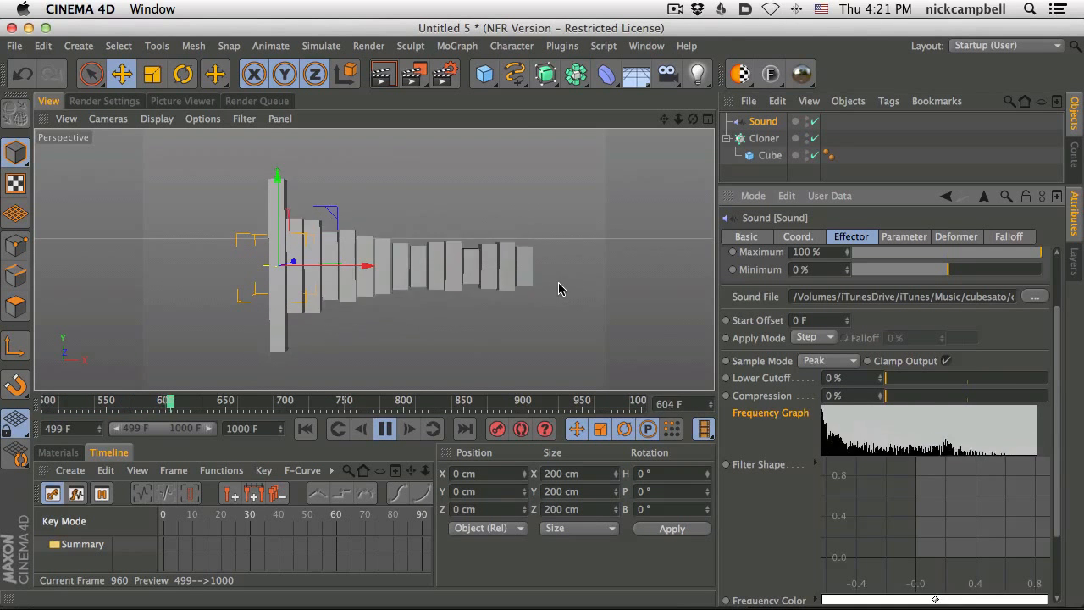
# Set the Sound effector's start offset to 1 F and lower cutoff to 33%, and stop playback at frame 831
pyautogui.click(847, 318)
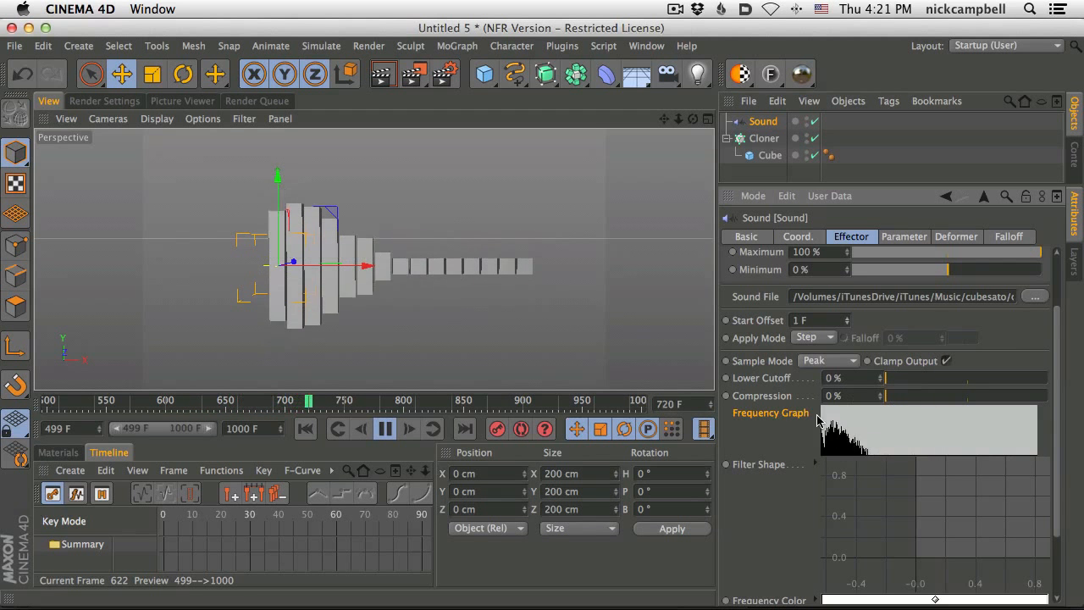
pyautogui.moveTo(896, 383); pyautogui.dragTo(938, 386)
pyautogui.click(385, 429)
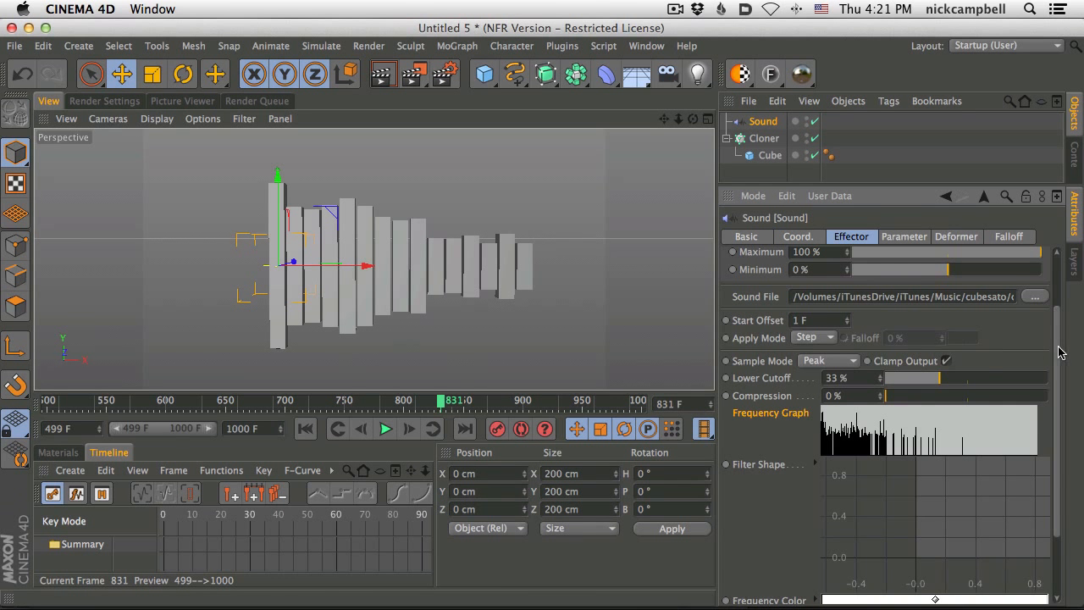
pyautogui.moveTo(1059, 351); pyautogui.dragTo(1058, 475)
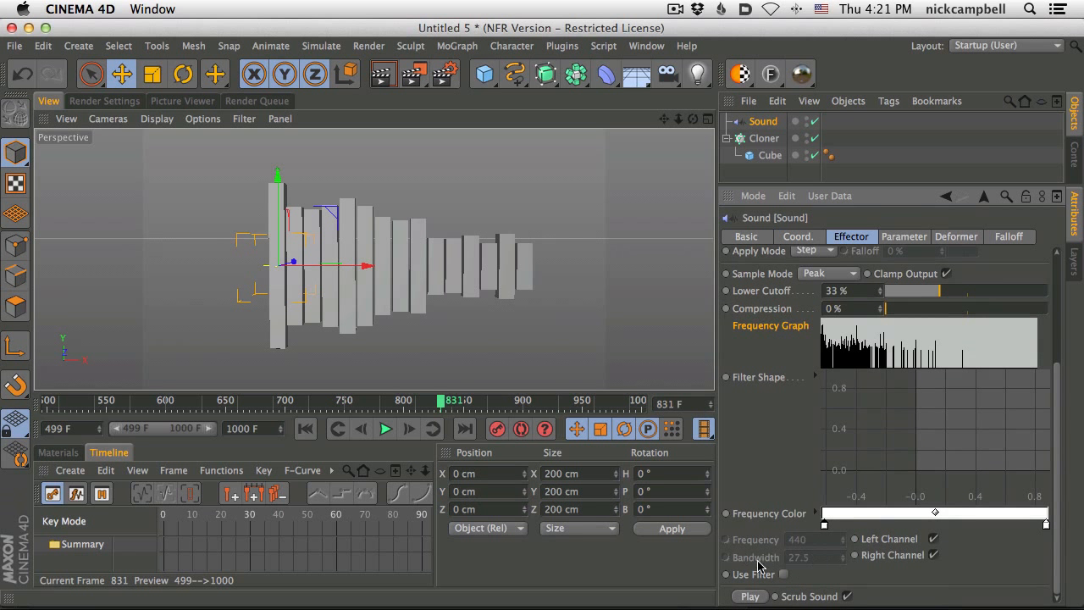
# Start playback and set the Sound effector's lower cutoff to 0%
pyautogui.moveTo(1059, 387); pyautogui.dragTo(1055, 322)
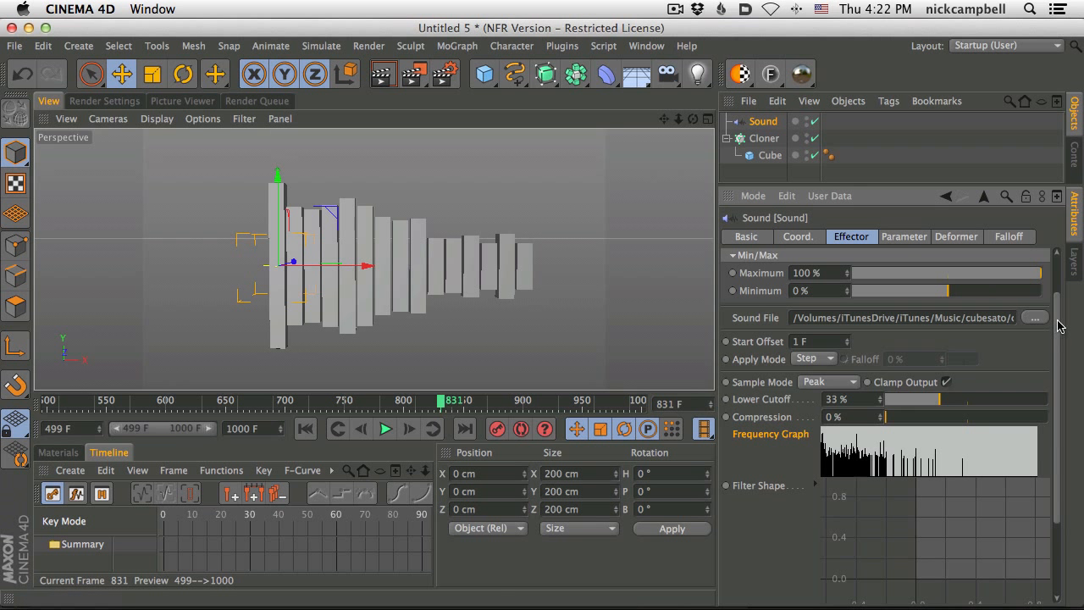
pyautogui.moveTo(1058, 326); pyautogui.dragTo(1065, 366)
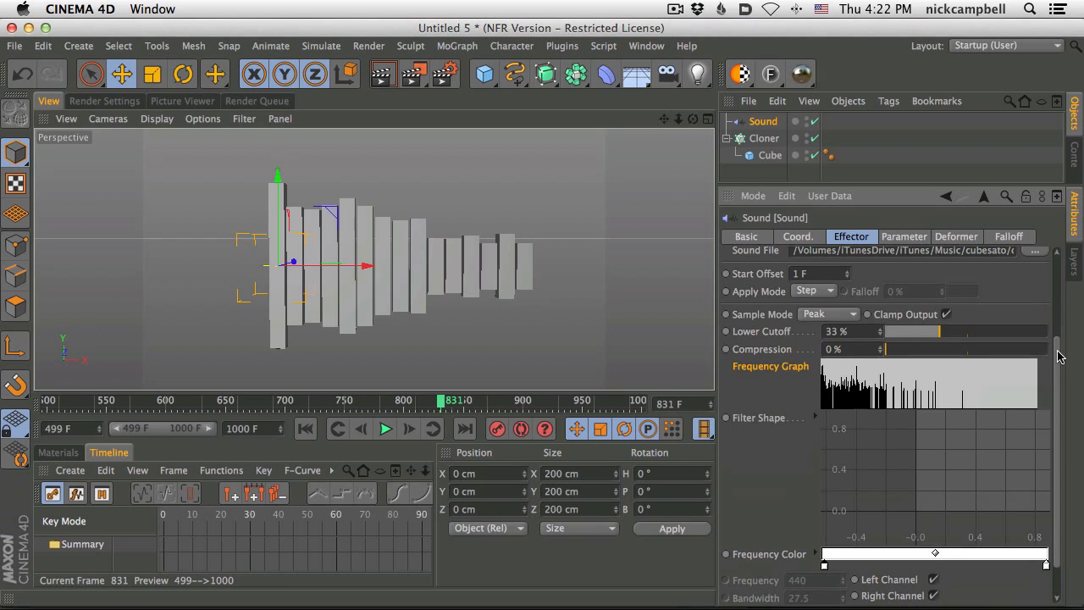
pyautogui.click(386, 428)
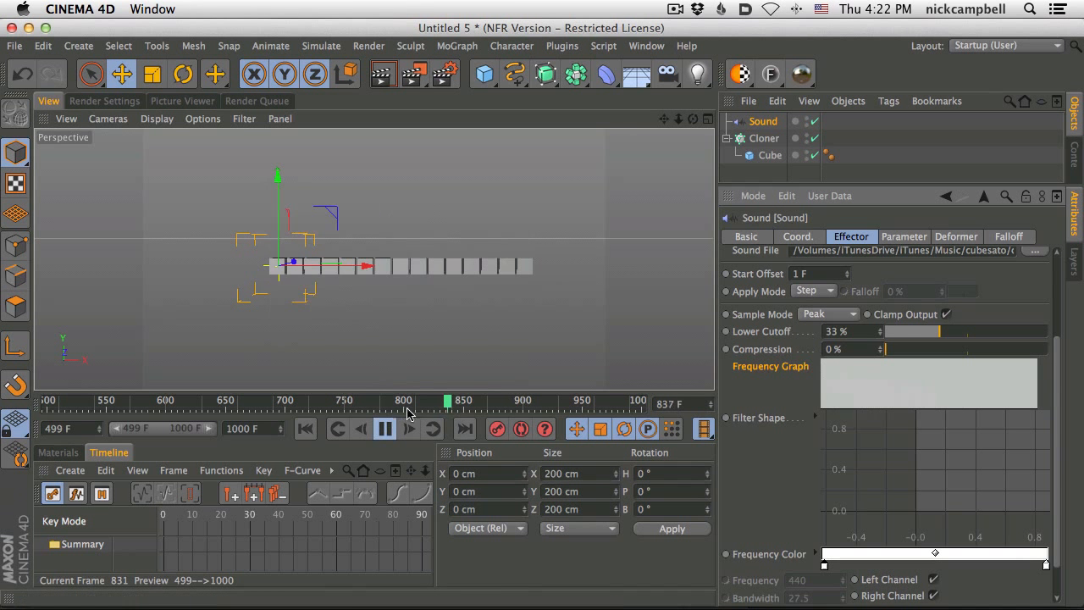
pyautogui.moveTo(923, 331); pyautogui.dragTo(815, 342)
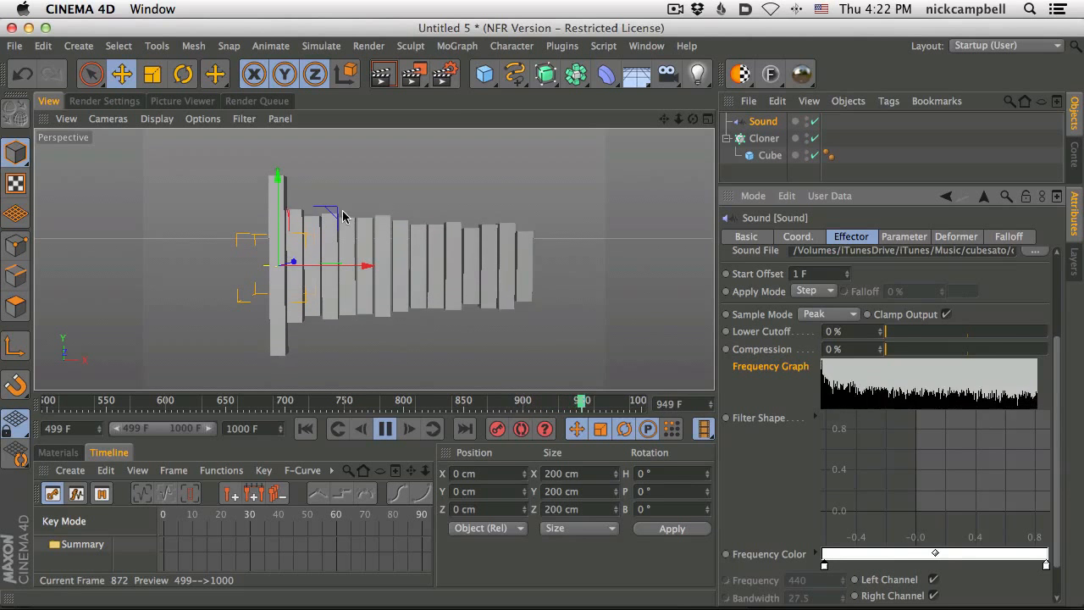
# Stop and restart playback several times to compare the cubes' heights with the Sound effector's frequency graph
pyautogui.moveTo(1057, 345); pyautogui.dragTo(1048, 382)
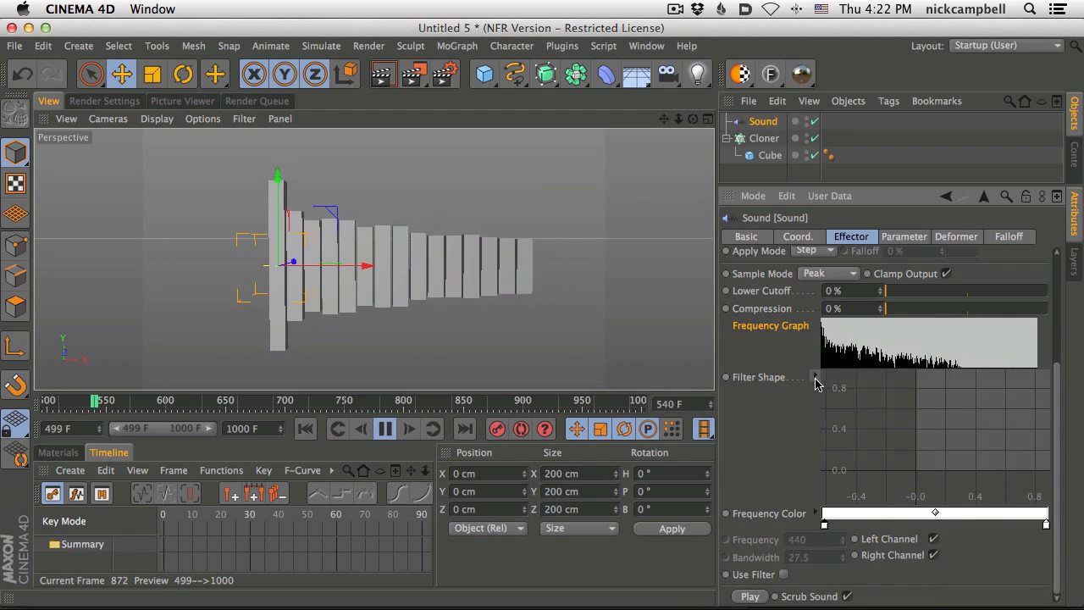
pyautogui.click(385, 428)
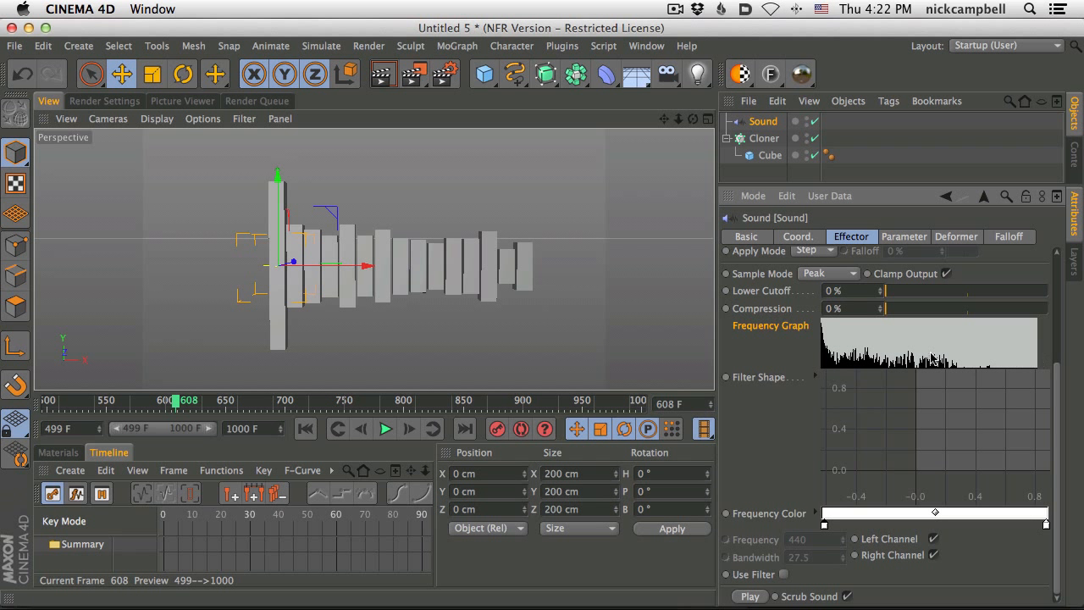
pyautogui.click(386, 429)
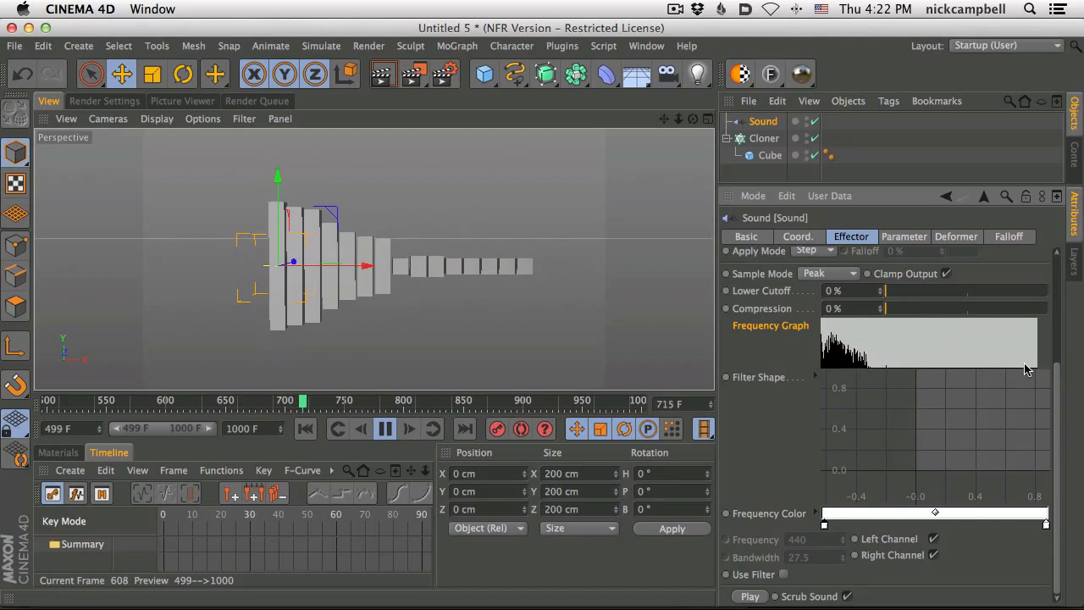
pyautogui.click(384, 429)
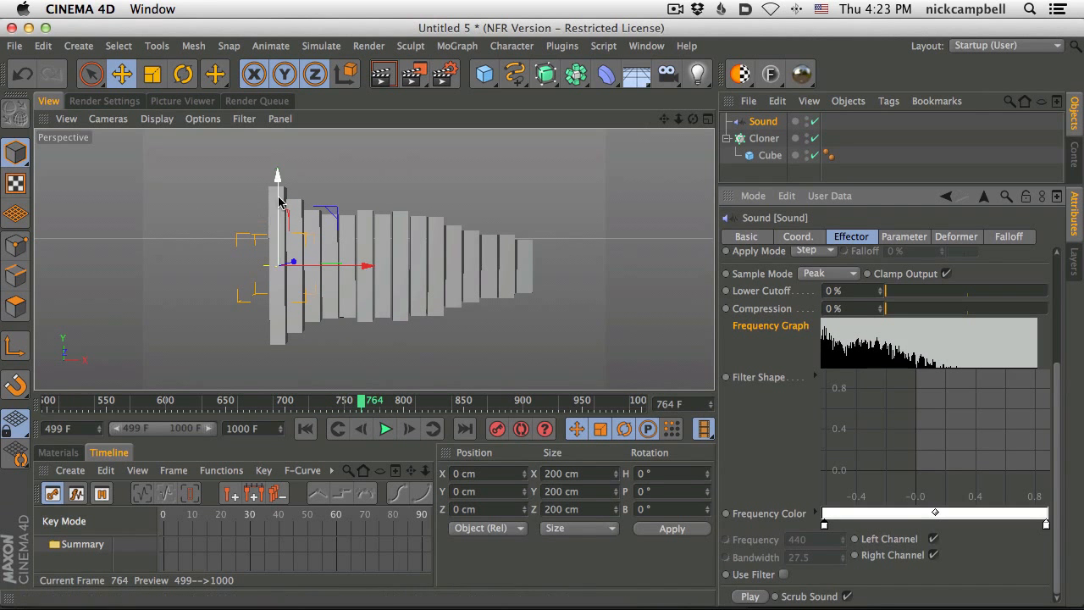
pyautogui.press('F8')
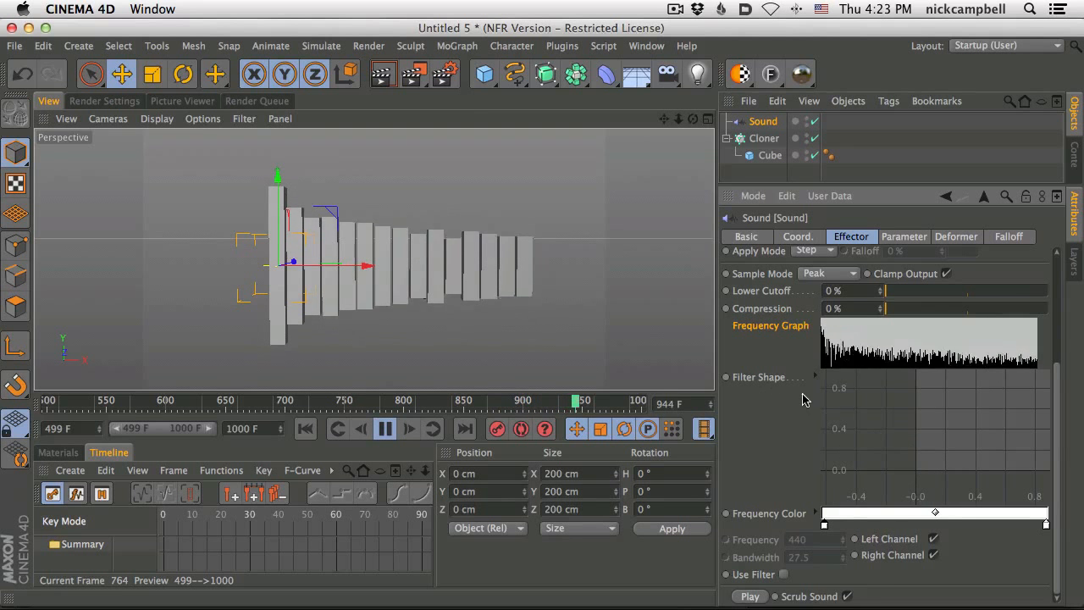
pyautogui.press('F8')
# During playback, shape the Sound effector's filter curve to rise smoothly from about 0.4 at position 0.0 to about 1.0 at position 1.0
pyautogui.keyDown('alt'); pyautogui.moveTo(962, 414); pyautogui.dragTo(904, 430, button='middle'); pyautogui.keyUp('alt')
pyautogui.keyDown('ctrl'); pyautogui.click(1007, 388); pyautogui.keyUp('ctrl')
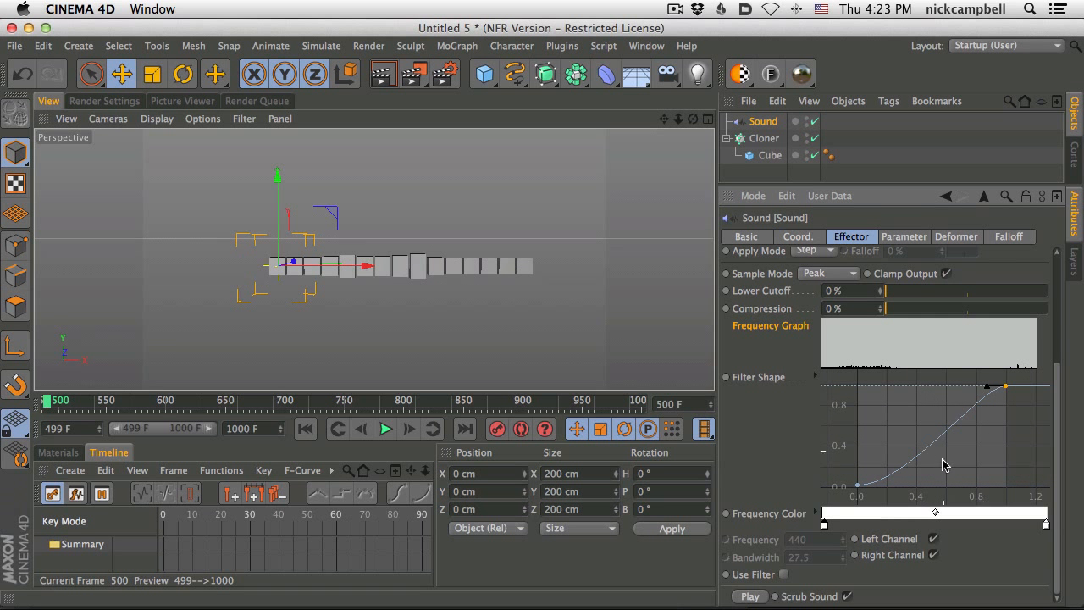
pyautogui.press('F8')
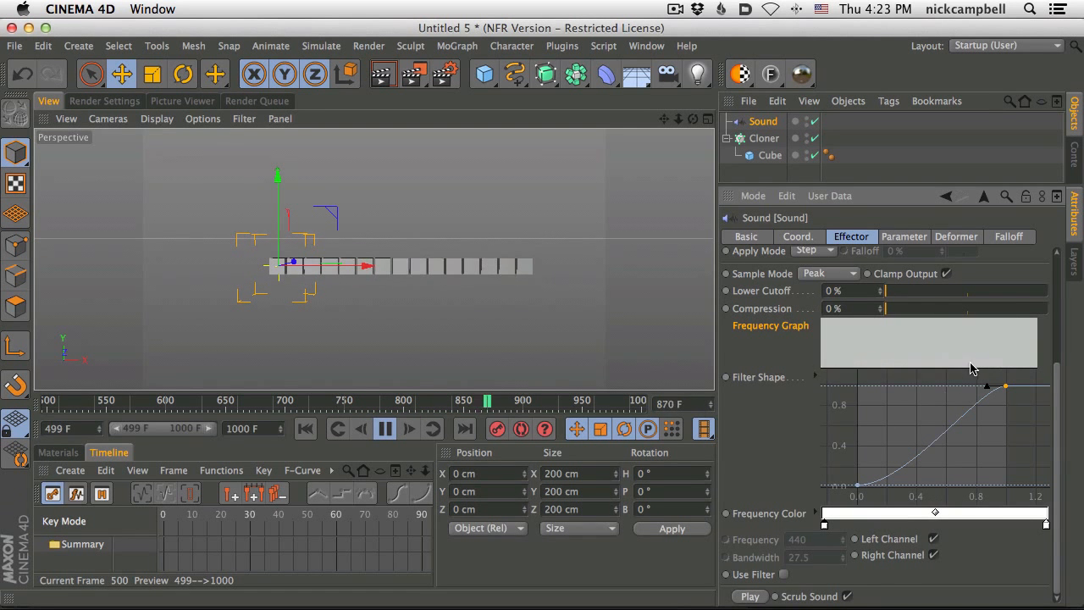
pyautogui.moveTo(1006, 386); pyautogui.dragTo(1007, 371)
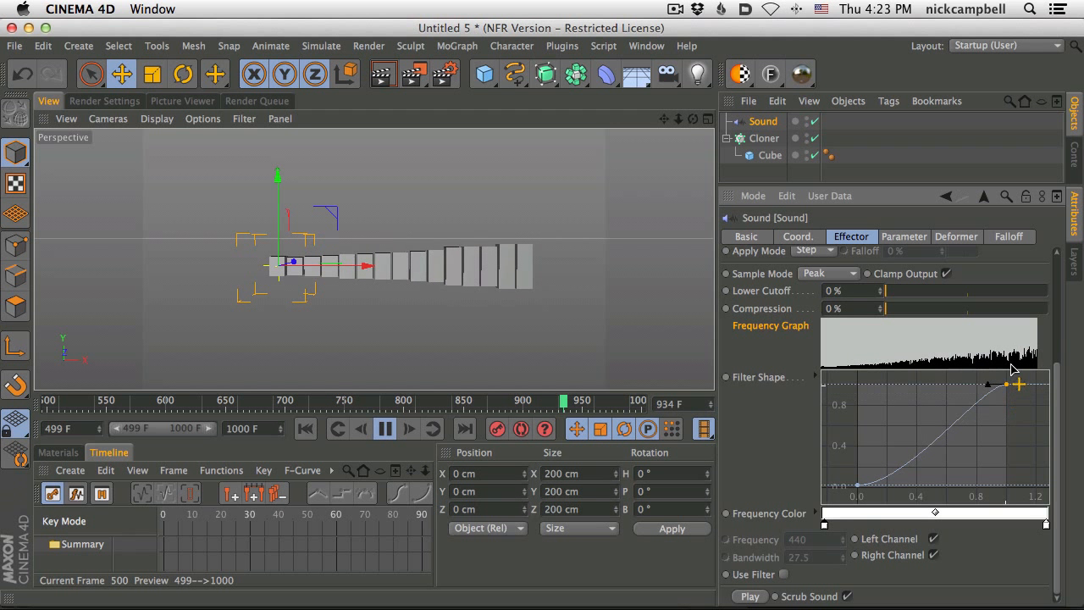
pyautogui.moveTo(990, 377)
pyautogui.mouseDown()
pyautogui.moveTo(988, 364)
pyautogui.moveTo(992, 382)
pyautogui.moveTo(975, 384)
pyautogui.mouseUp()
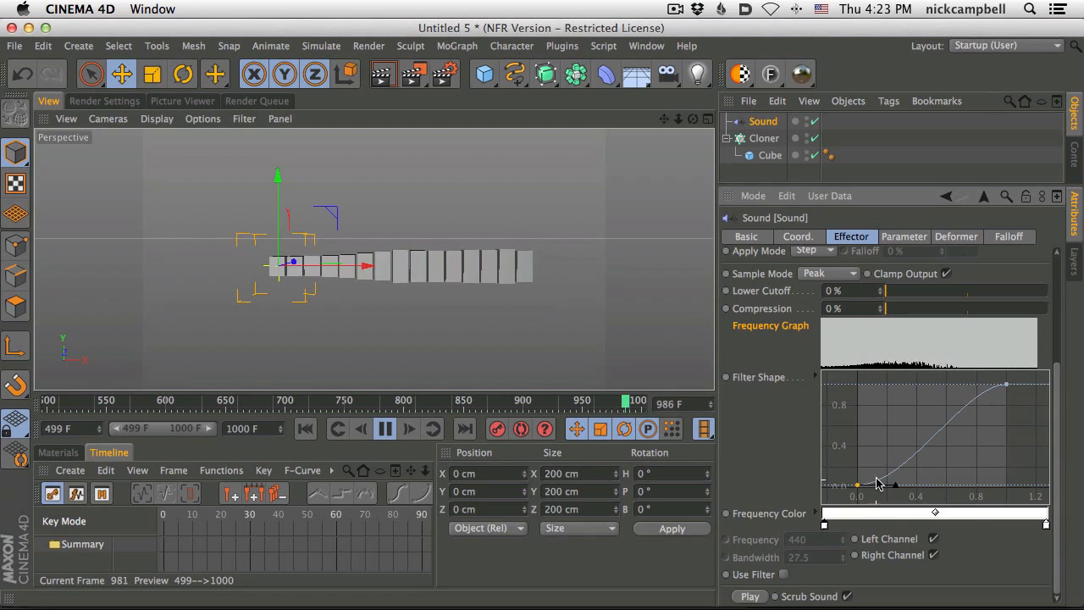
pyautogui.moveTo(858, 487); pyautogui.dragTo(850, 447)
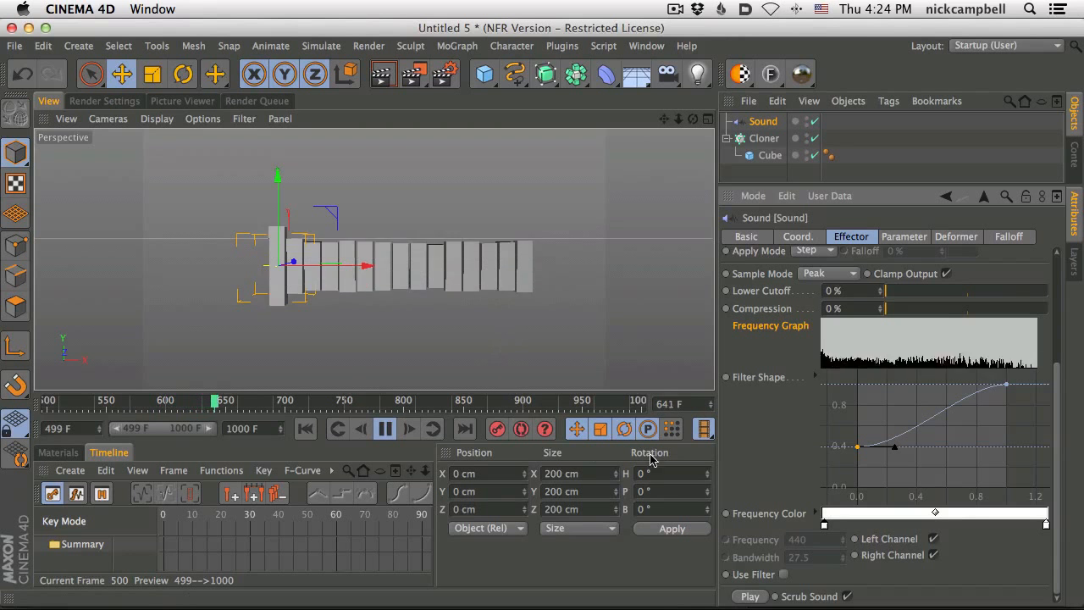
# Color the Sound effector's frequency gradient from red at the low end to magenta at the high end, and stop playback
pyautogui.doubleClick(824, 526)
pyautogui.moveTo(815, 508); pyautogui.dragTo(868, 447)
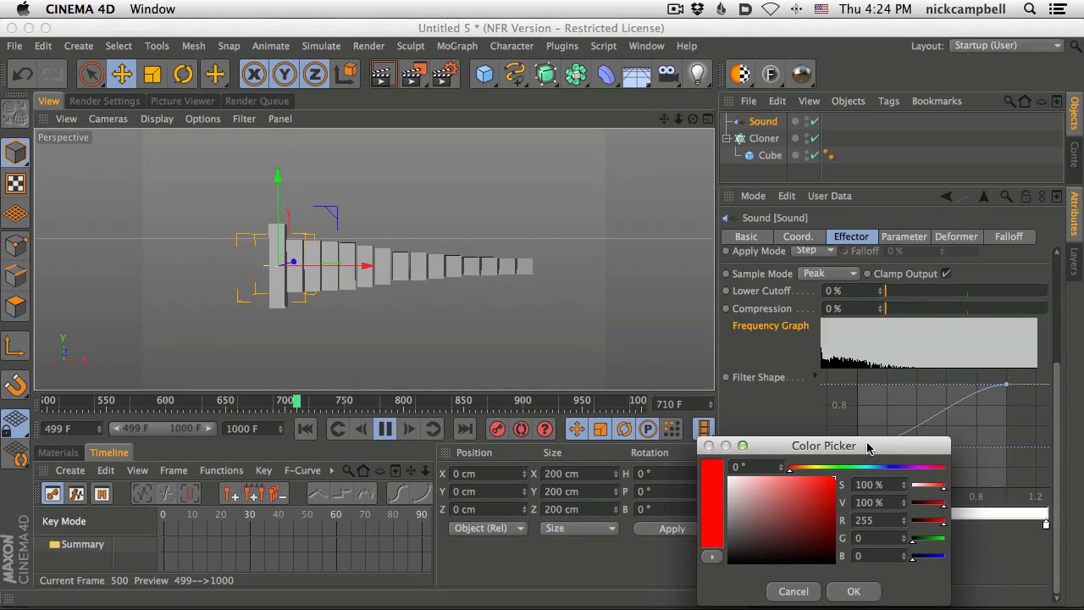
pyautogui.click(876, 591)
pyautogui.doubleClick(1049, 524)
pyautogui.moveTo(1025, 469); pyautogui.dragTo(1051, 469)
pyautogui.moveTo(952, 514); pyautogui.dragTo(990, 459)
pyautogui.click(986, 591)
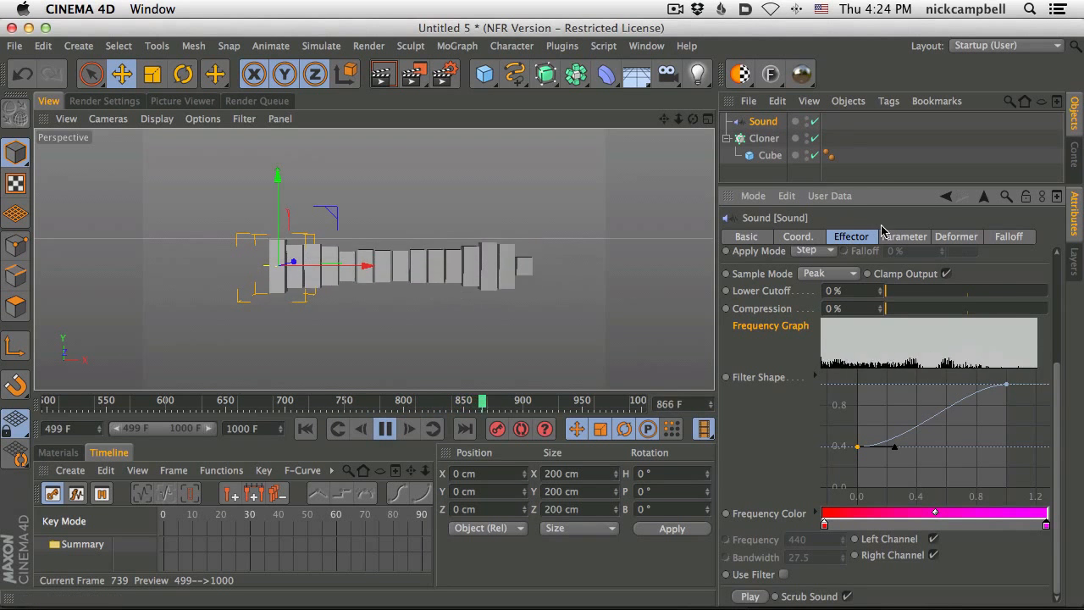
pyautogui.click(383, 431)
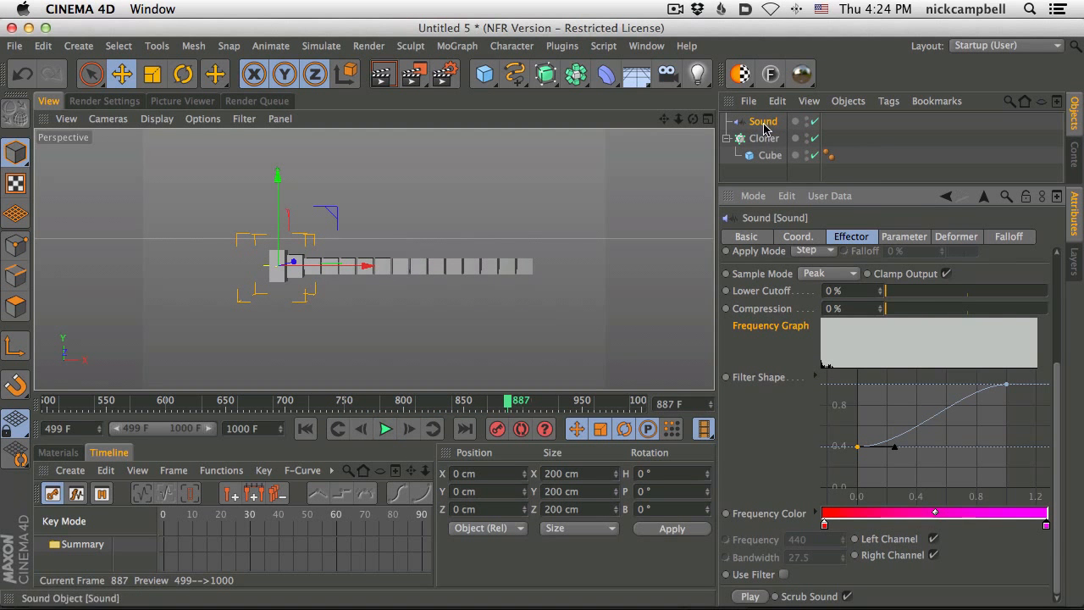
# Set the Sound effector's Y scale to 11.84 and turn its color mode On
pyautogui.click(905, 238)
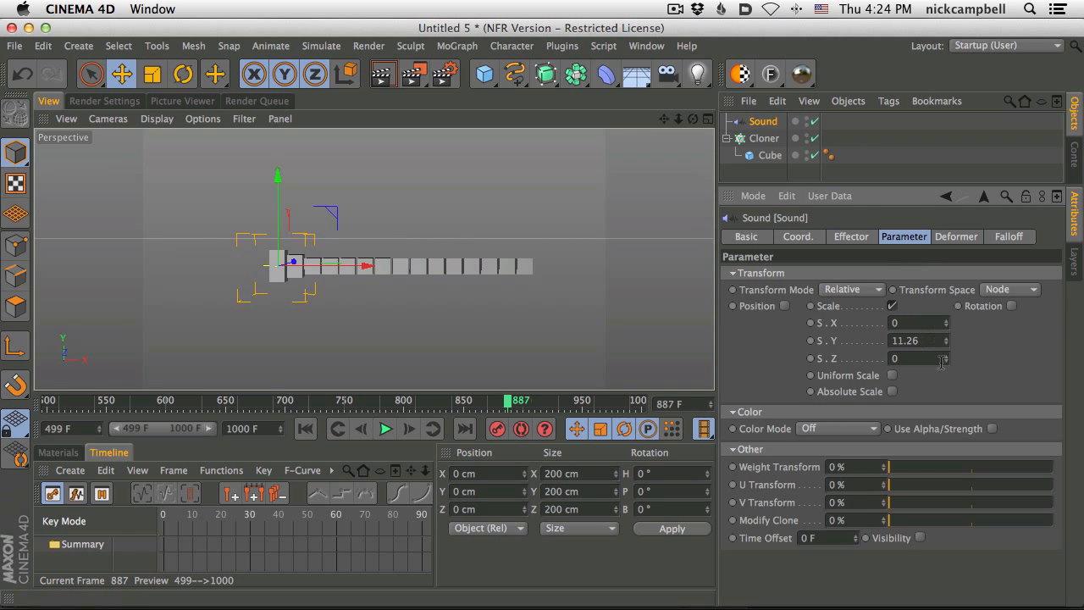
pyautogui.moveTo(944, 301); pyautogui.dragTo(945, 292)
pyautogui.click(837, 431)
pyautogui.click(835, 463)
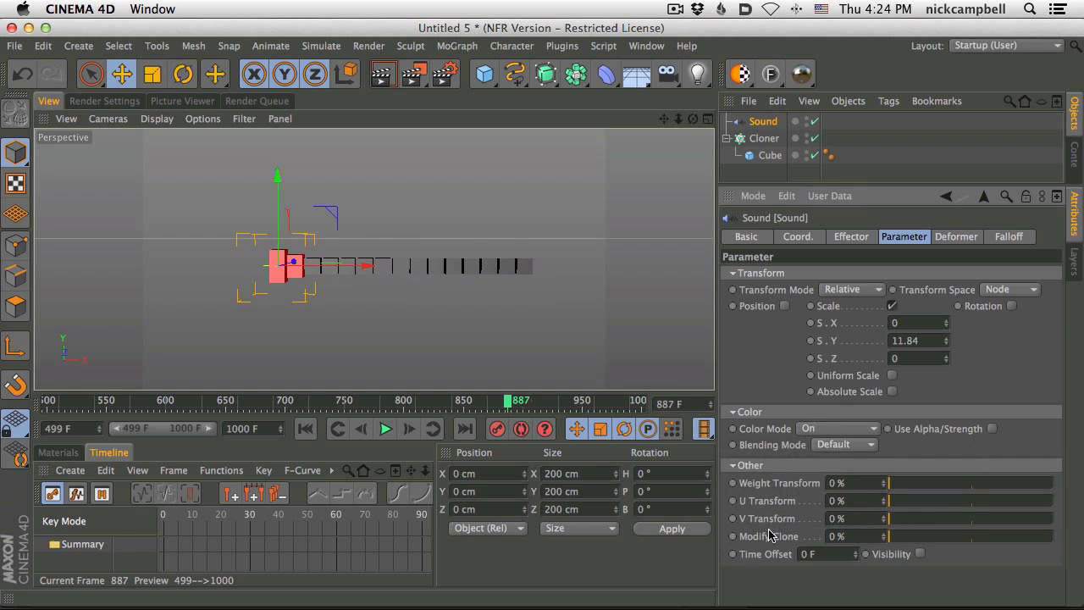
# During playback, try the Use Alpha/Strength color option, switch it off again and stop at frame 586
pyautogui.click(385, 429)
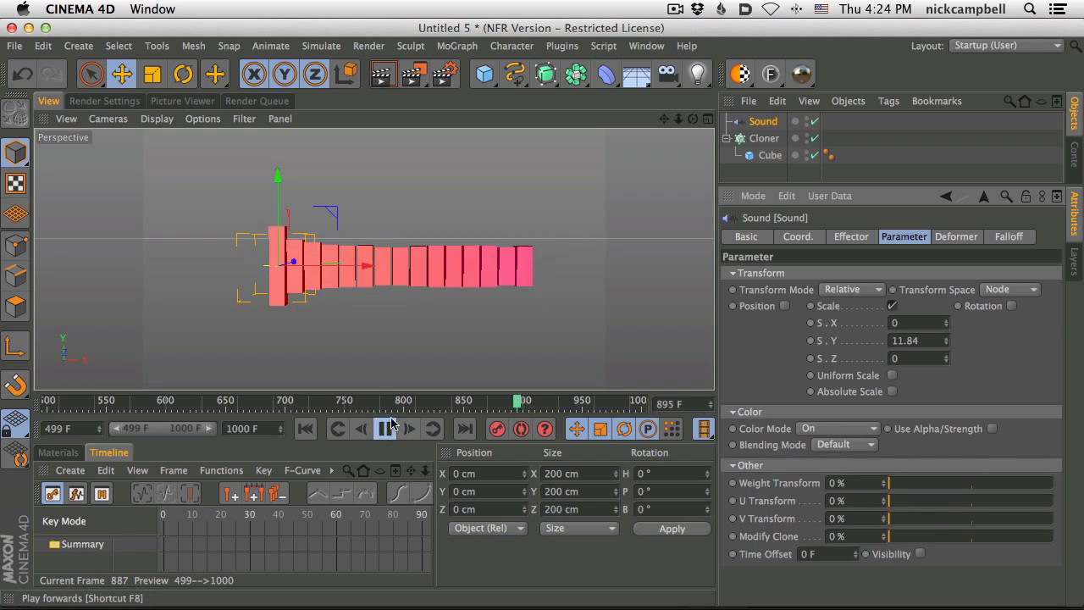
pyautogui.click(992, 429)
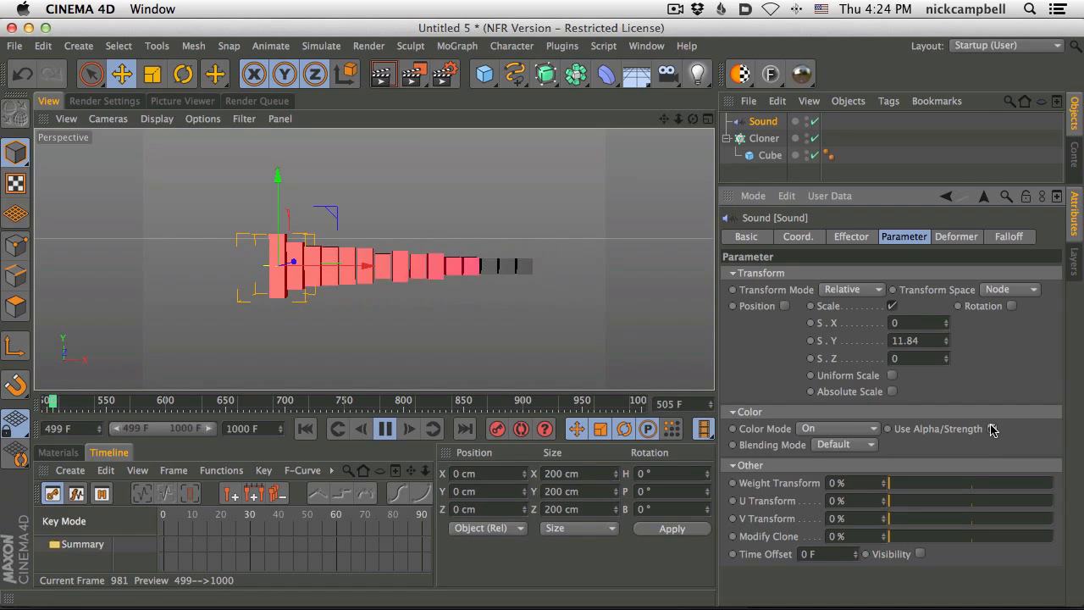
pyautogui.click(992, 429)
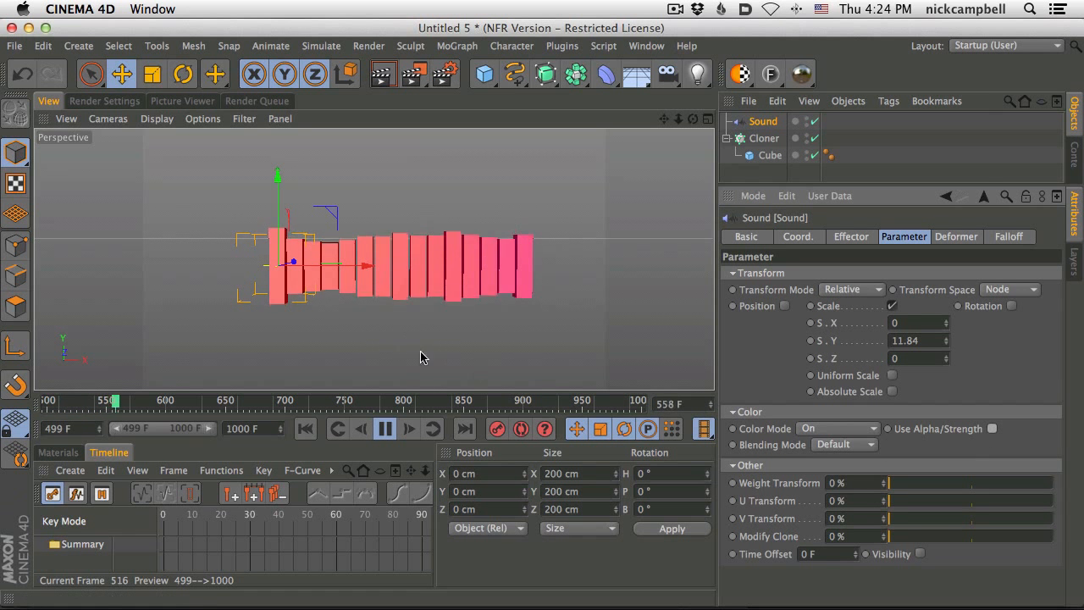
pyautogui.click(378, 430)
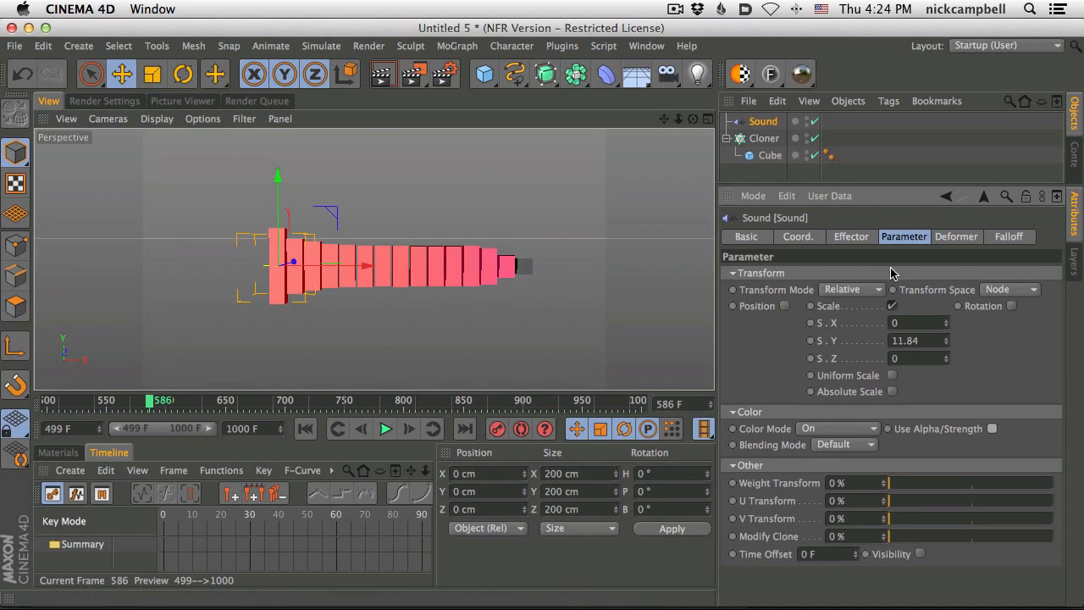
# Render the viewport from two angles and at another playback frame to check the cubes' frequency colors
pyautogui.click(854, 238)
pyautogui.scroll(-5, 1051, 410)
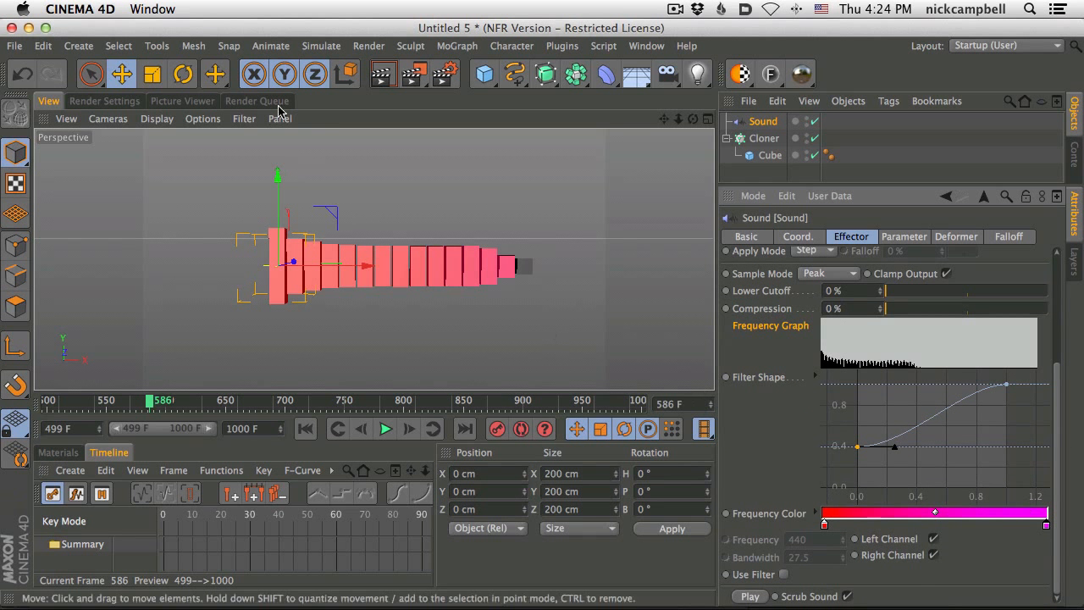
pyautogui.click(383, 74)
pyautogui.keyDown('alt'); pyautogui.moveTo(445, 261); pyautogui.dragTo(241, 256); pyautogui.keyUp('alt')
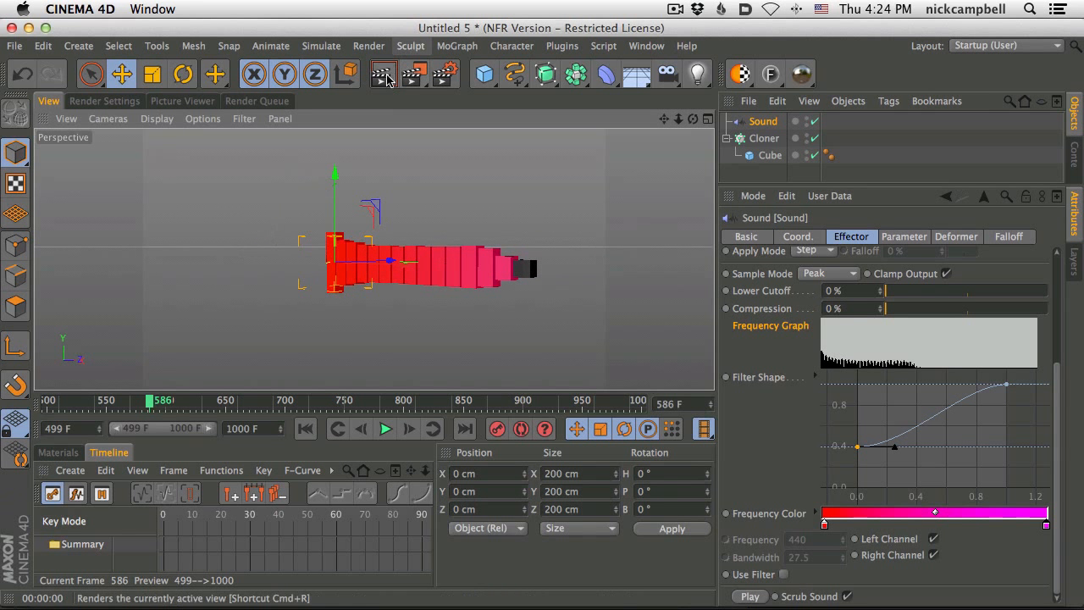
pyautogui.click(383, 74)
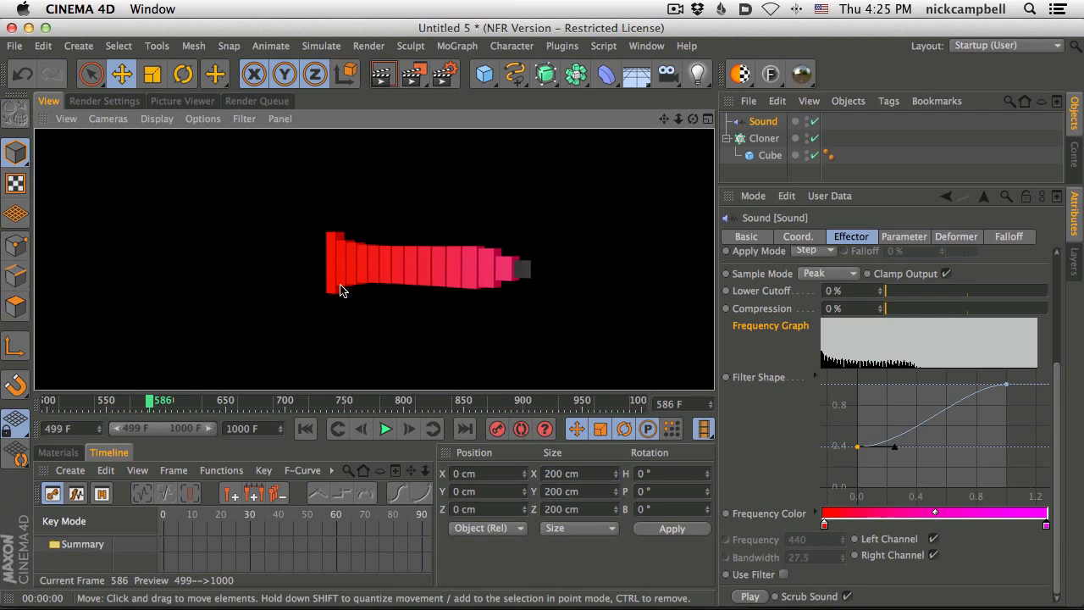
pyautogui.keyDown('alt'); pyautogui.moveTo(407, 269); pyautogui.dragTo(552, 283); pyautogui.keyUp('alt')
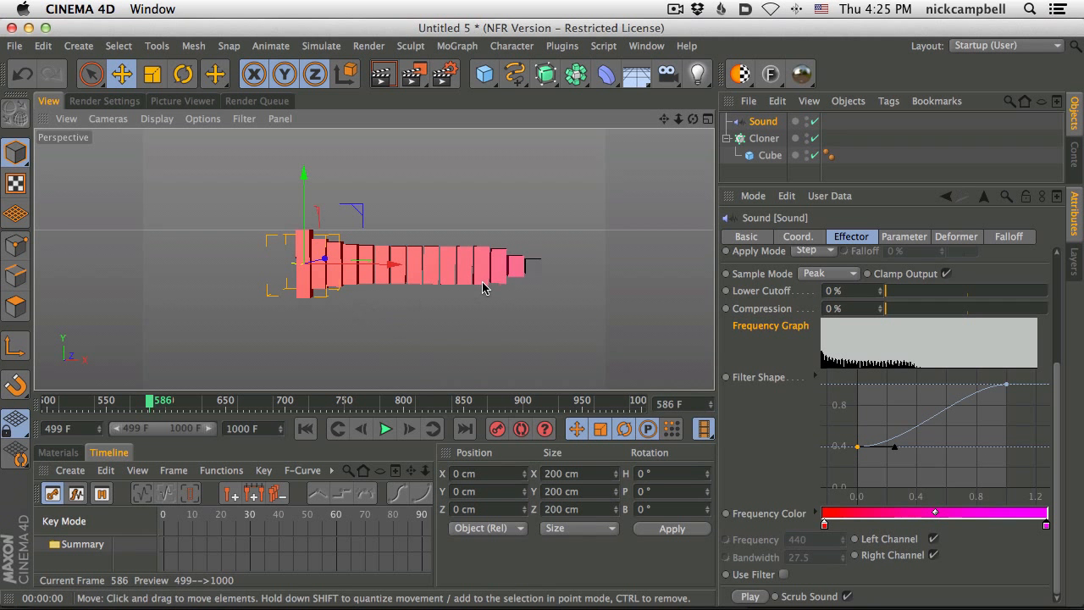
pyautogui.press('F8')
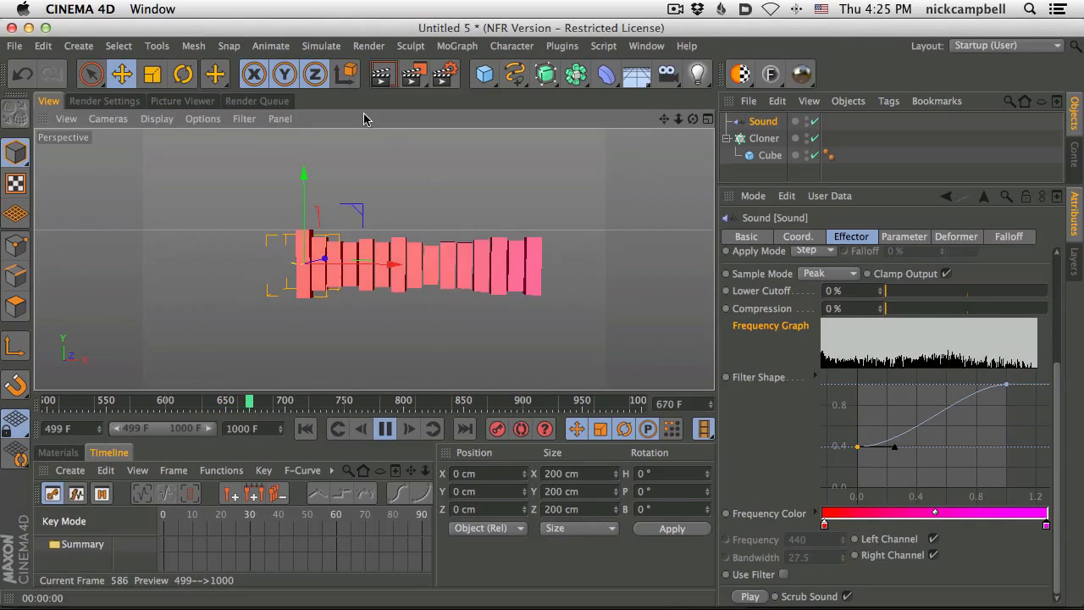
pyautogui.click(381, 77)
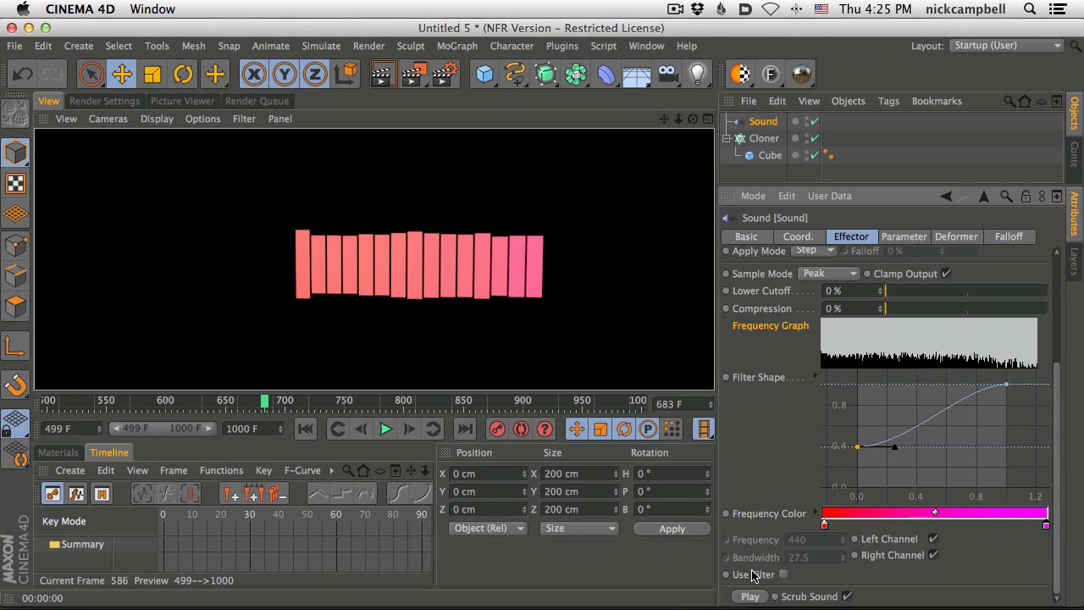
# Enable Use Filter on the Sound effector and raise the filter frequency to 457
pyautogui.click(783, 574)
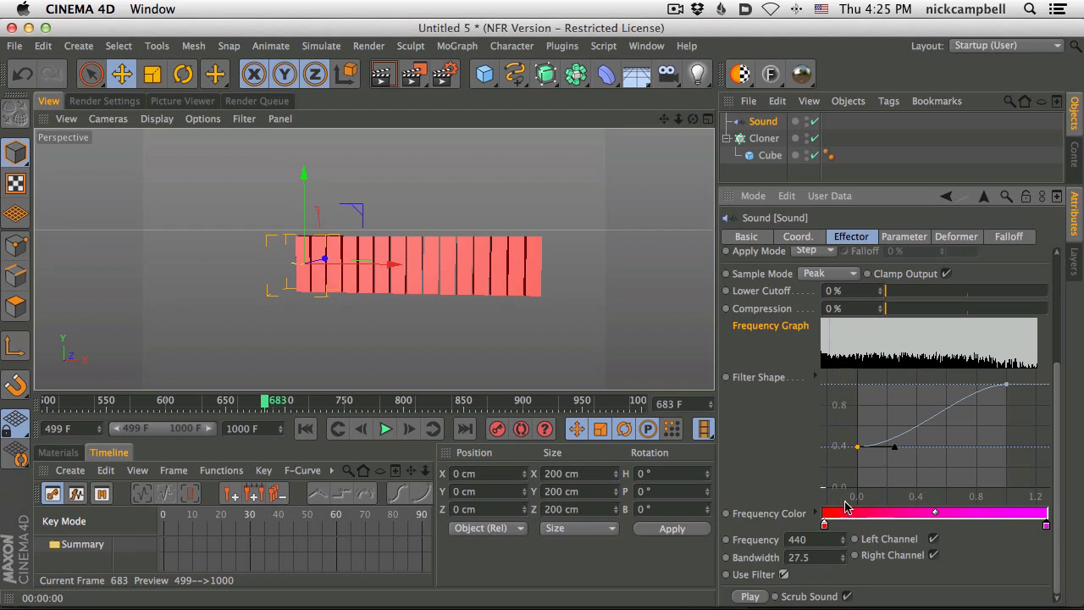
pyautogui.moveTo(846, 549)
pyautogui.mouseDown()
pyautogui.moveTo(837, 599)
pyautogui.moveTo(845, 496)
pyautogui.moveTo(843, 546)
pyautogui.mouseUp()
pyautogui.click(843, 542)
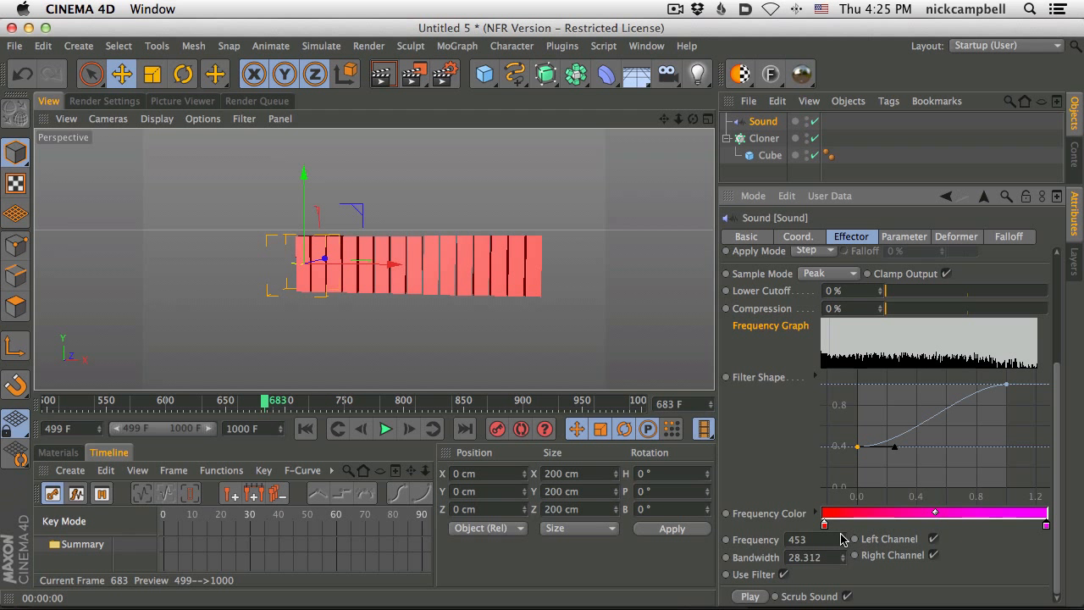
pyautogui.moveTo(824, 540); pyautogui.dragTo(761, 538)
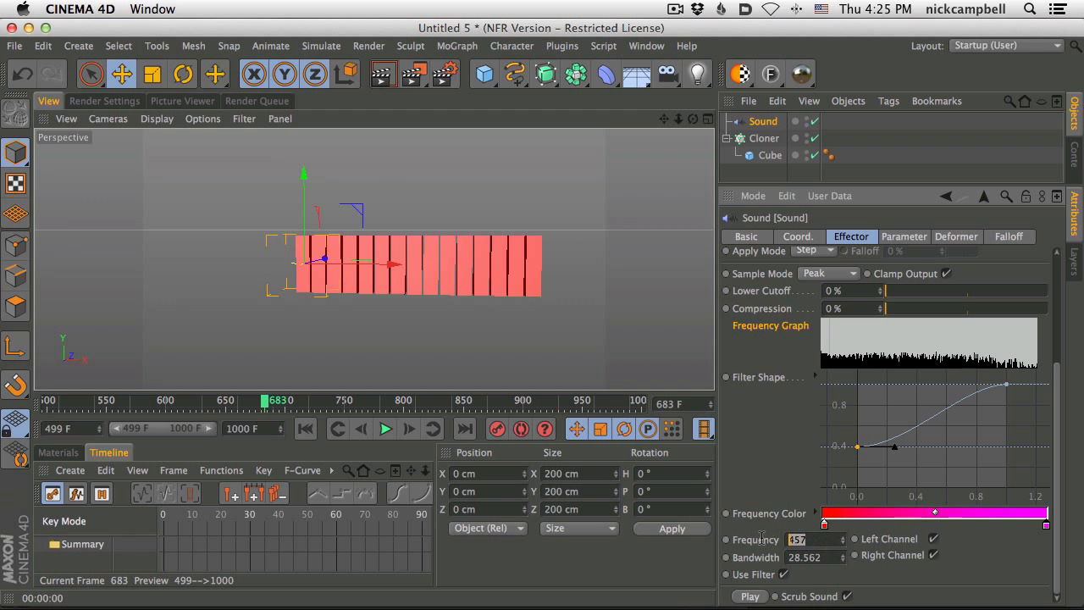
pyautogui.click(827, 541)
# Try filter frequencies of 375 and 428, ending at 1321
pyautogui.moveTo(843, 545); pyautogui.dragTo(846, 557)
pyautogui.moveTo(844, 545)
pyautogui.mouseDown()
pyautogui.moveTo(841, 577)
pyautogui.moveTo(846, 546)
pyautogui.mouseUp()
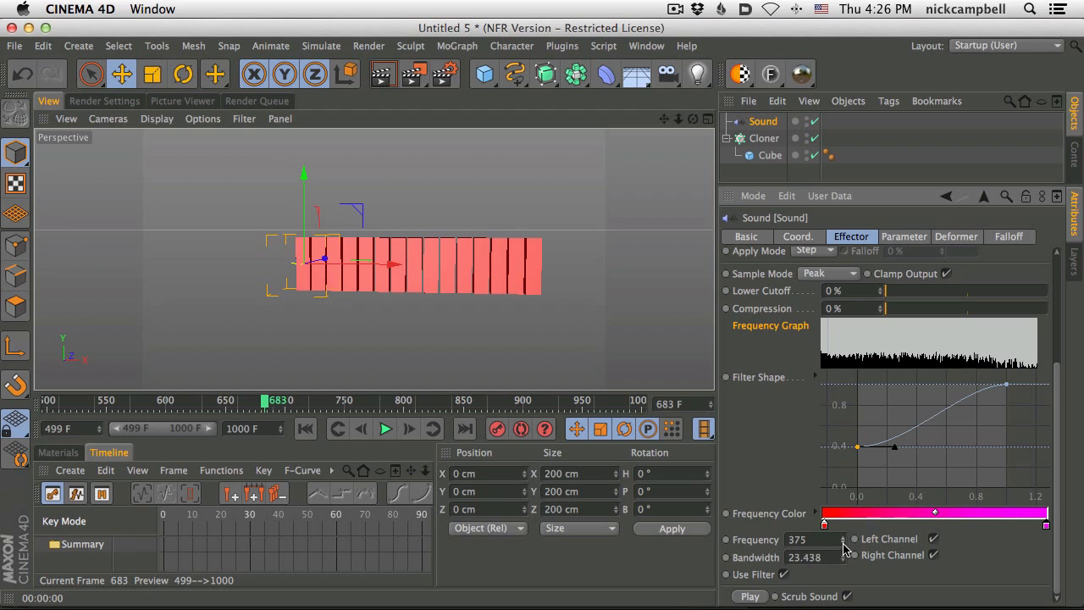
pyautogui.moveTo(844, 543); pyautogui.dragTo(841, 500)
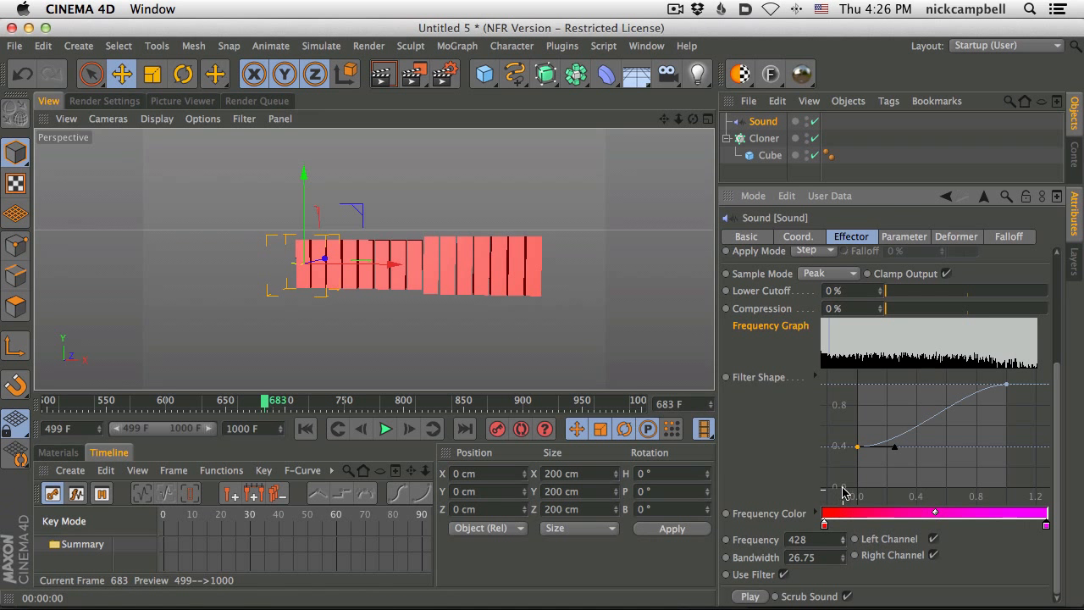
pyautogui.moveTo(843, 540); pyautogui.dragTo(876, 286)
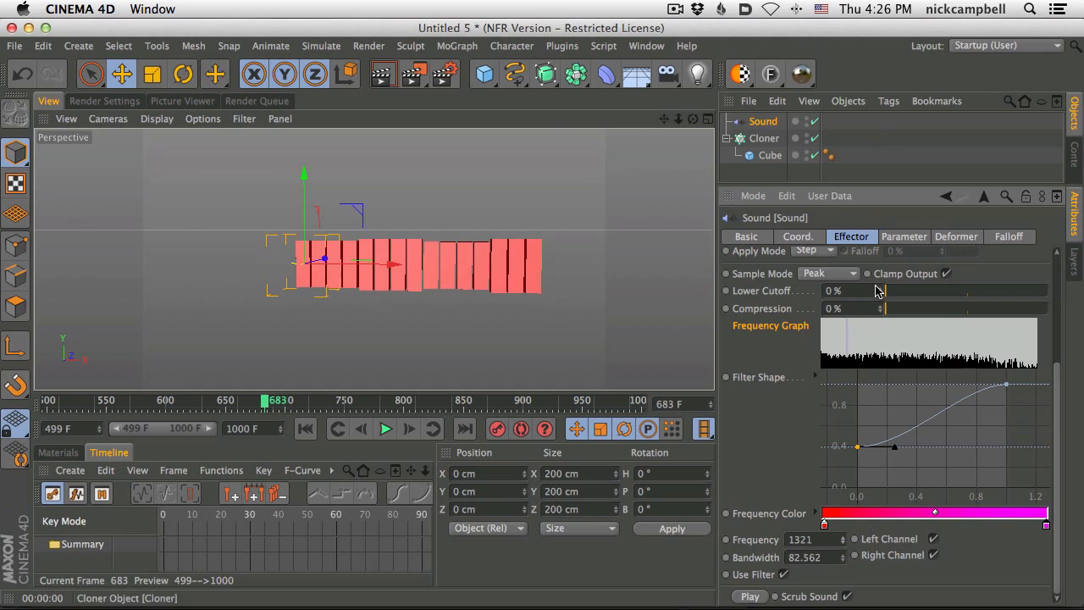
# Try filter frequencies of 3909, 3711, 3917 and 3838 on the Sound effector at frame 683
pyautogui.moveTo(844, 538); pyautogui.dragTo(870, 438)
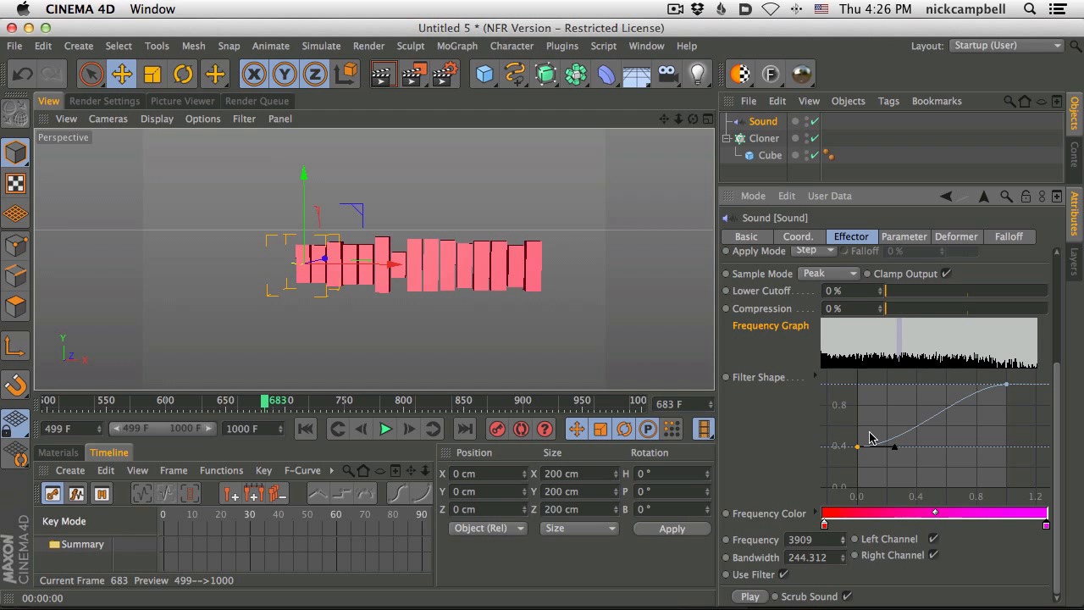
pyautogui.moveTo(870, 438)
pyautogui.mouseDown()
pyautogui.moveTo(839, 546)
pyautogui.moveTo(839, 596)
pyautogui.mouseUp()
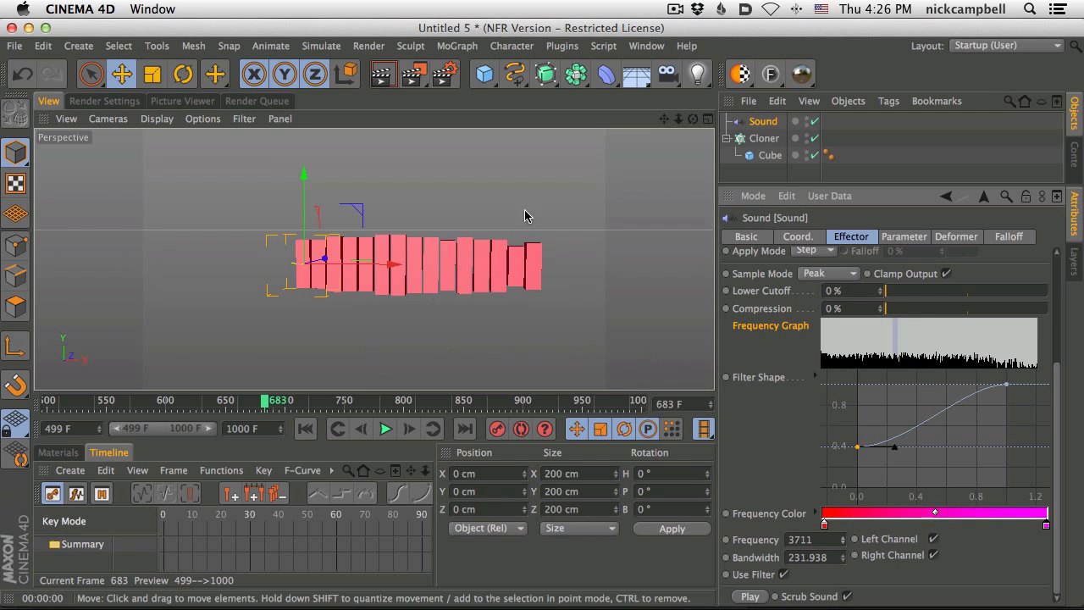
pyautogui.moveTo(823, 546); pyautogui.dragTo(765, 543)
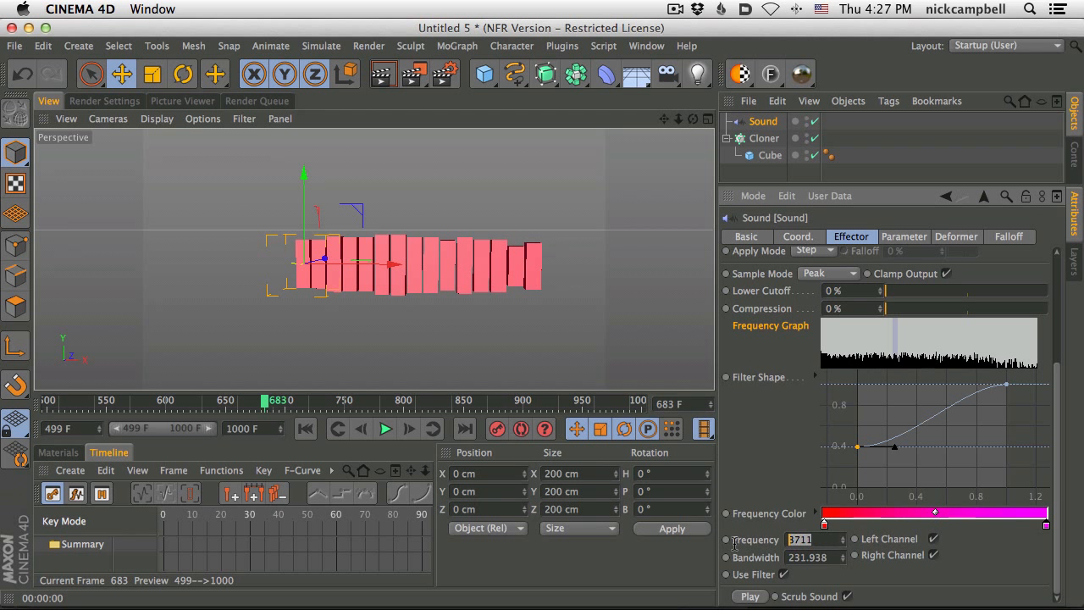
pyautogui.moveTo(850, 542); pyautogui.dragTo(828, 429)
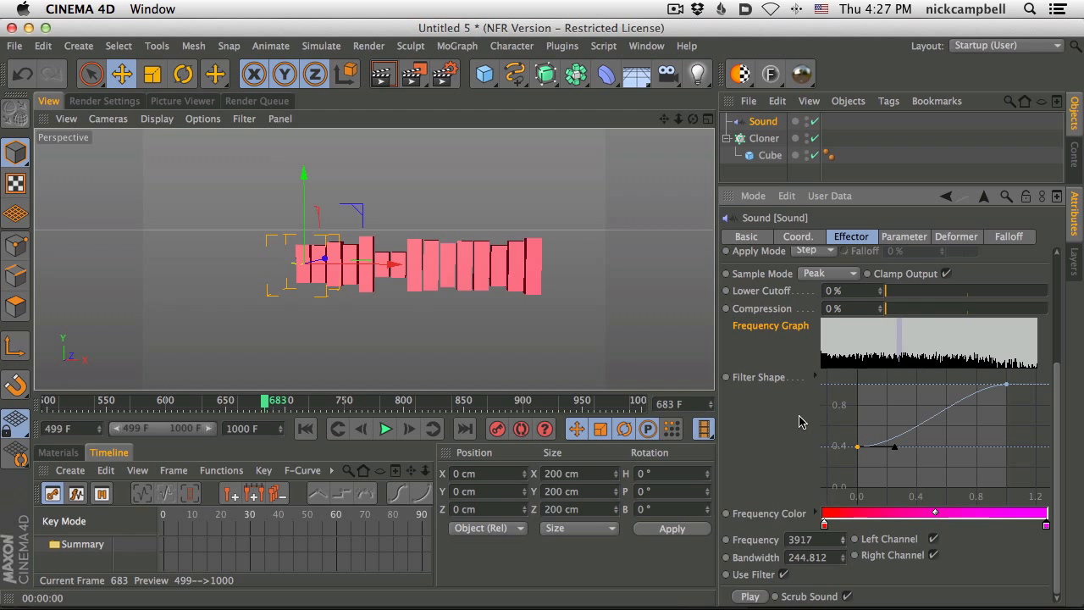
pyautogui.moveTo(847, 543); pyautogui.dragTo(826, 490)
pyautogui.scroll(2, 847, 542)
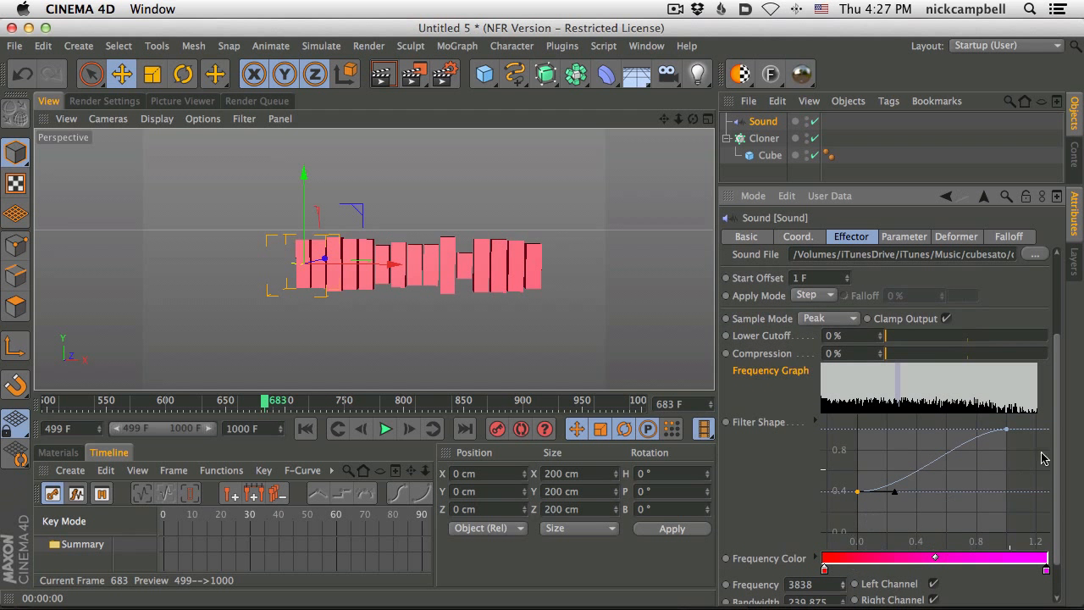
pyautogui.scroll(-2, 1057, 446)
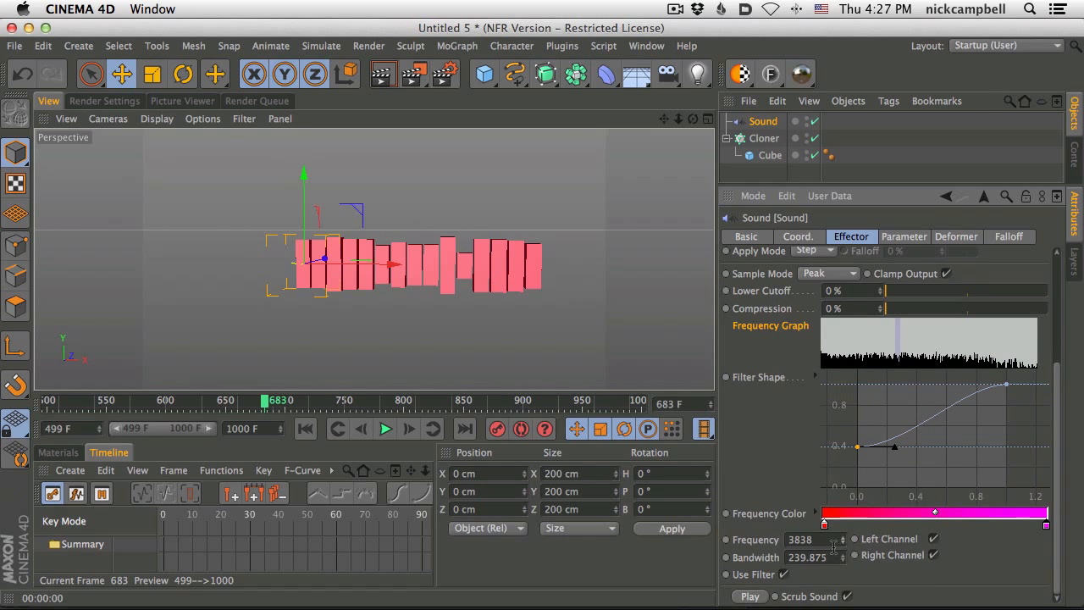
# Try filter frequencies of 4225 and 4333 on the Sound effector, playing the animation up to frame 696
pyautogui.moveTo(844, 542); pyautogui.dragTo(939, 374)
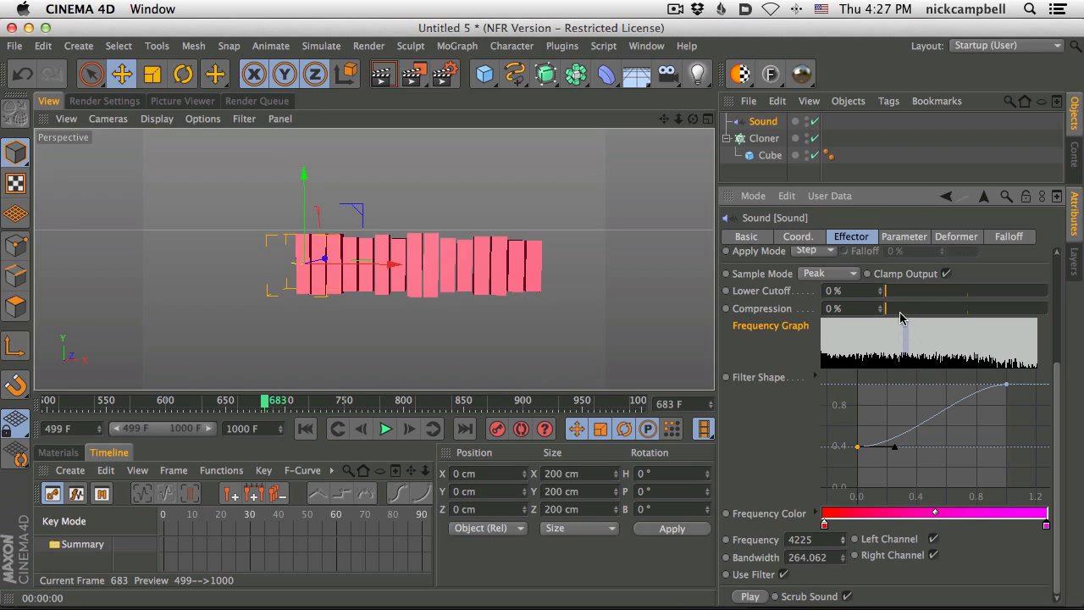
pyautogui.moveTo(844, 546); pyautogui.dragTo(845, 484)
pyautogui.click(385, 428)
pyautogui.click(386, 429)
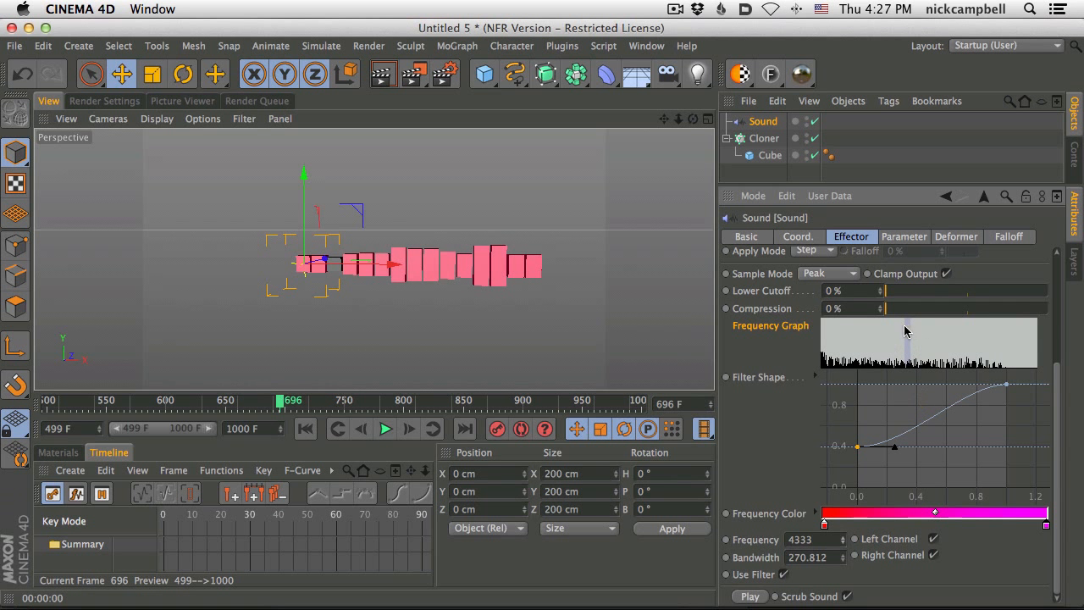
# Raise the Sound effector's filter frequency to 4753 and widen its bandwidth to about 1326
pyautogui.moveTo(843, 545)
pyautogui.mouseDown()
pyautogui.moveTo(883, 181)
pyautogui.moveTo(877, 254)
pyautogui.moveTo(852, 210)
pyautogui.mouseUp()
pyautogui.moveTo(845, 564)
pyautogui.mouseDown()
pyautogui.moveTo(866, 21)
pyautogui.moveTo(829, 301)
pyautogui.mouseUp()
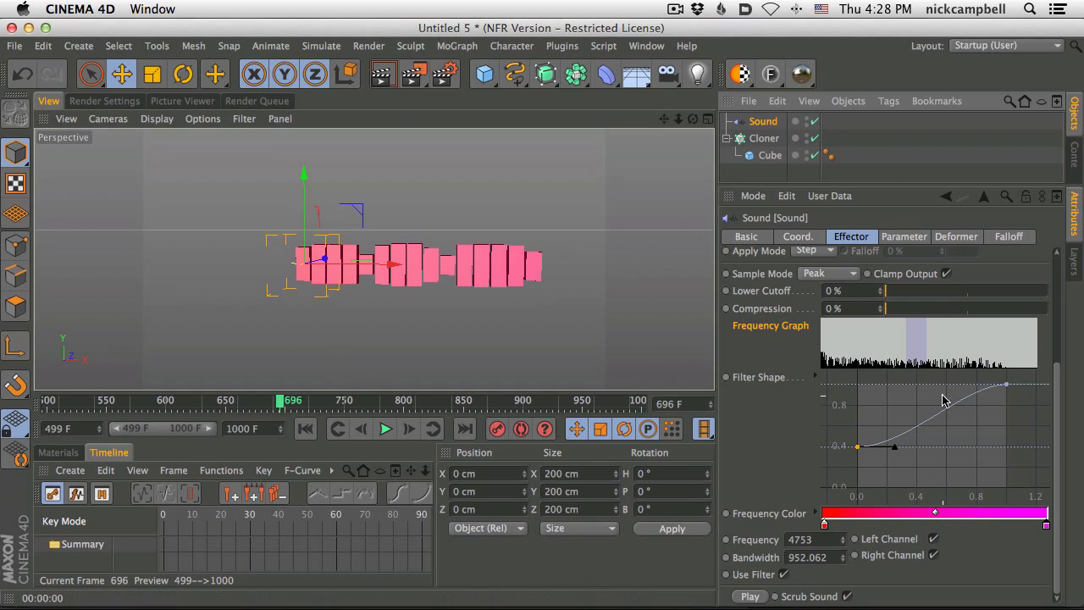
pyautogui.moveTo(1058, 375); pyautogui.dragTo(1054, 419)
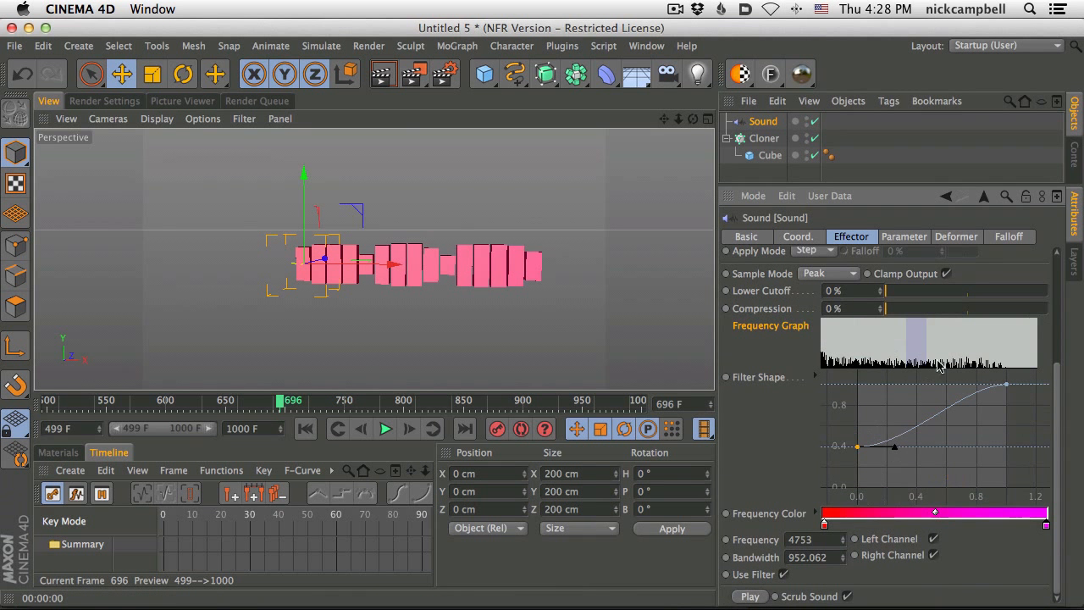
pyautogui.moveTo(834, 556); pyautogui.dragTo(898, 244)
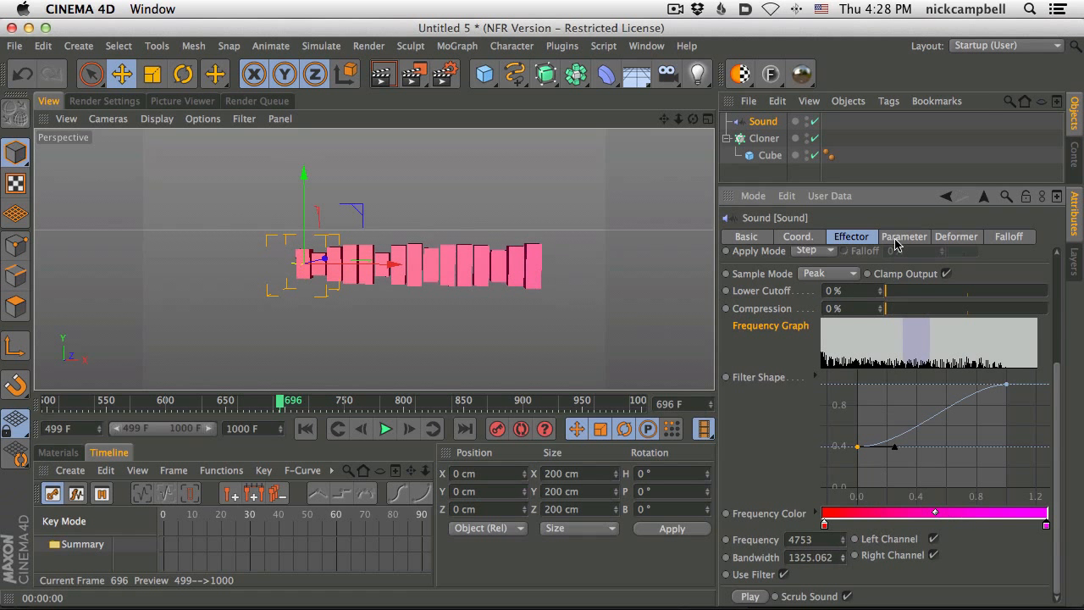
# Disable Use Filter on the Sound effector and check the row of cubes from slightly different angles
pyautogui.click(784, 574)
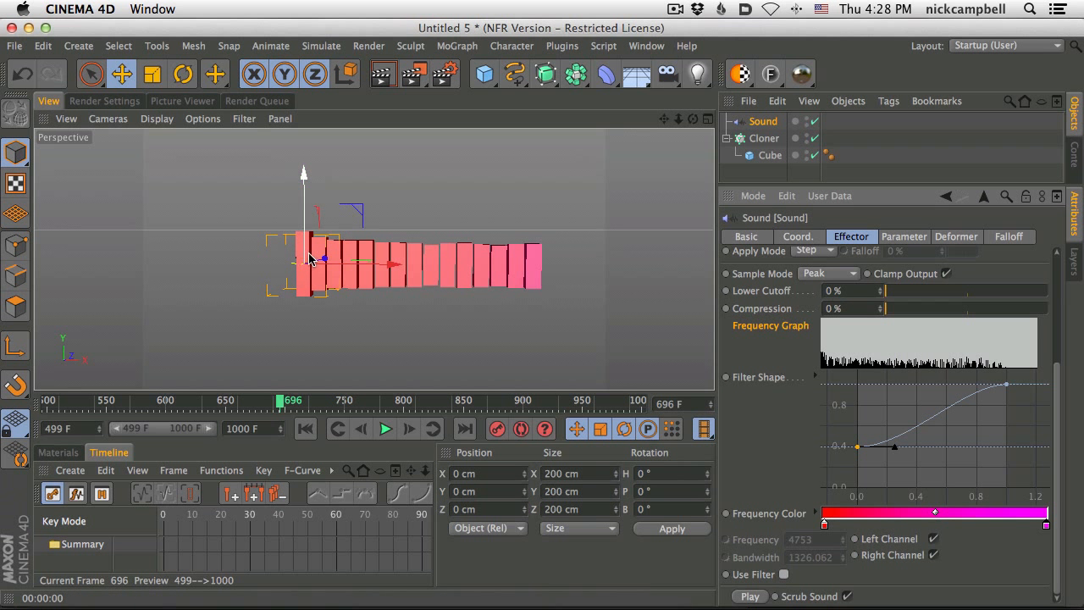
pyautogui.keyDown('alt'); pyautogui.moveTo(440, 268); pyautogui.dragTo(382, 260); pyautogui.keyUp('alt')
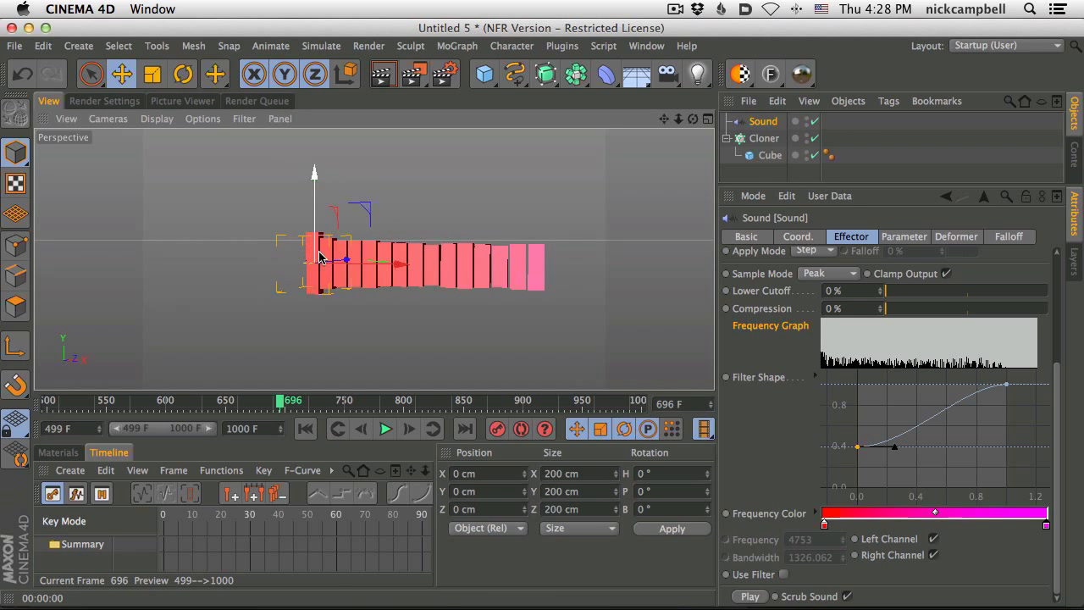
pyautogui.keyDown('alt'); pyautogui.moveTo(551, 266); pyautogui.dragTo(428, 286); pyautogui.keyUp('alt')
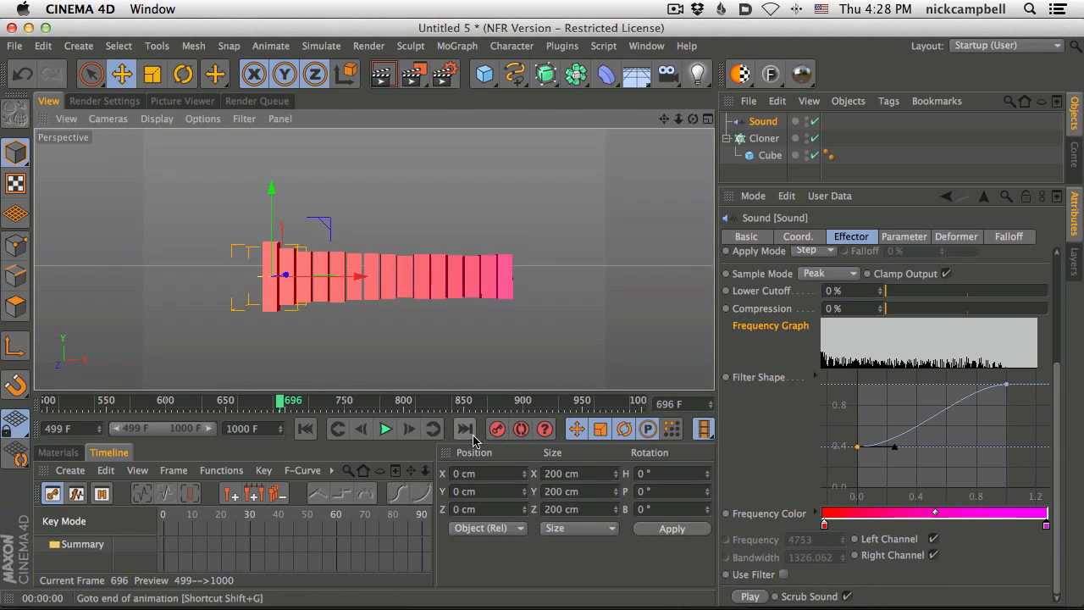
# Compare scrubbing the timeline with Scrub Sound off and on, leaving the option enabled at frame 805
pyautogui.click(754, 601)
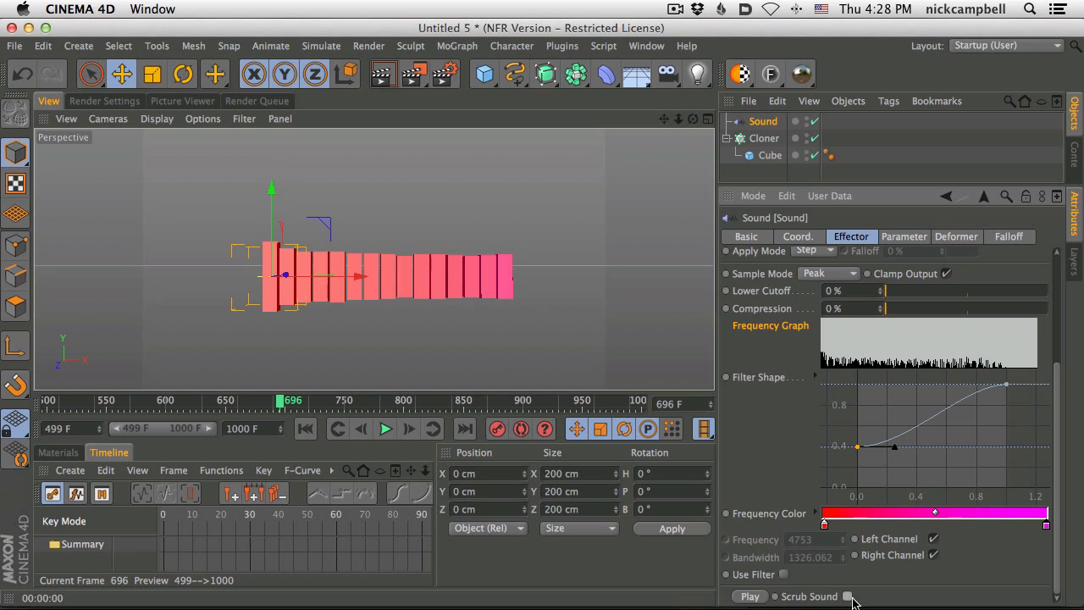
pyautogui.moveTo(474, 405)
pyautogui.mouseDown()
pyautogui.moveTo(552, 403)
pyautogui.moveTo(218, 396)
pyautogui.moveTo(495, 402)
pyautogui.mouseUp()
pyautogui.click(846, 597)
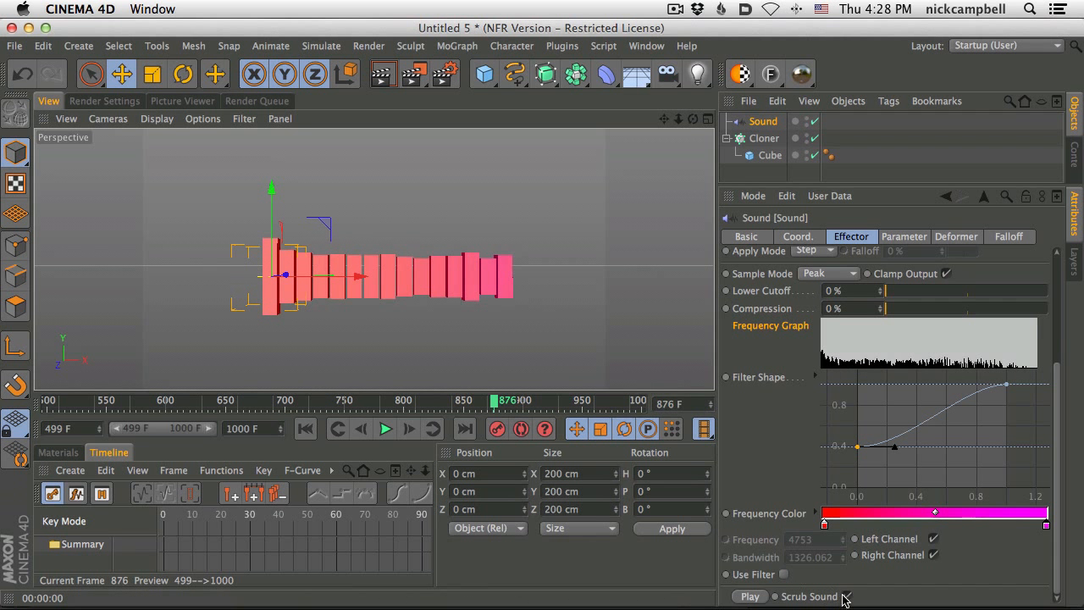
pyautogui.click(386, 400)
pyautogui.moveTo(338, 398); pyautogui.dragTo(409, 401)
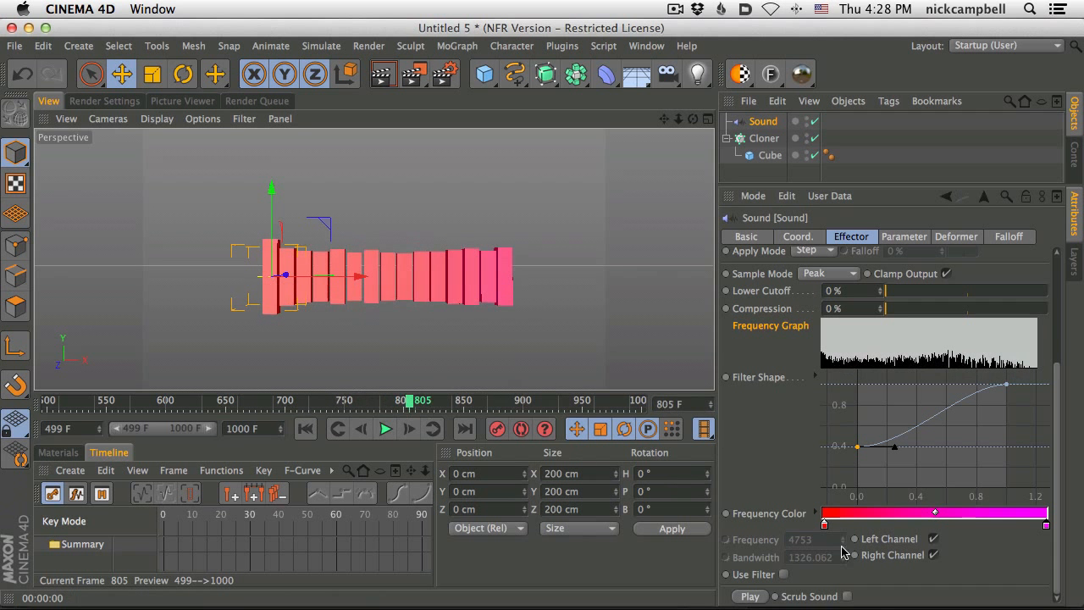
pyautogui.click(848, 596)
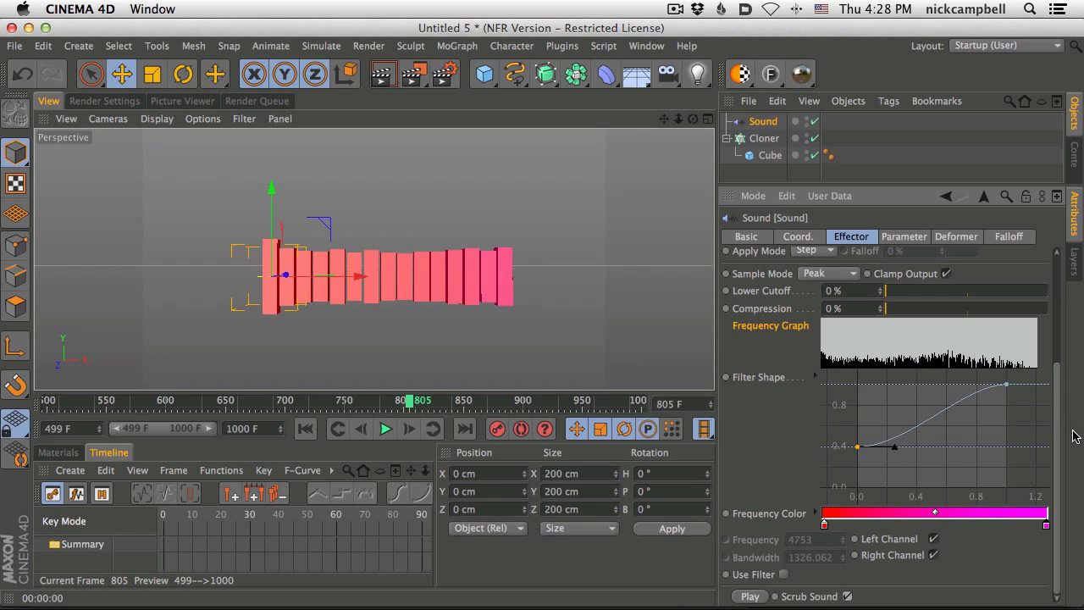
# Open the help for the Start Offset parameter, read through the Sound Effector page and close it
pyautogui.moveTo(1057, 419); pyautogui.dragTo(1067, 344)
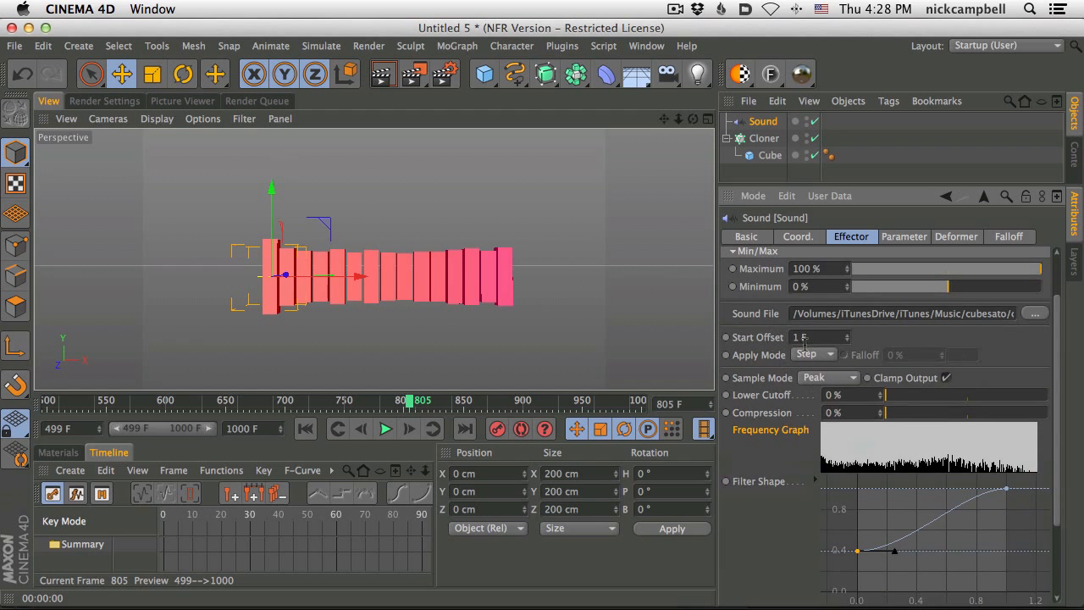
pyautogui.rightClick(766, 343)
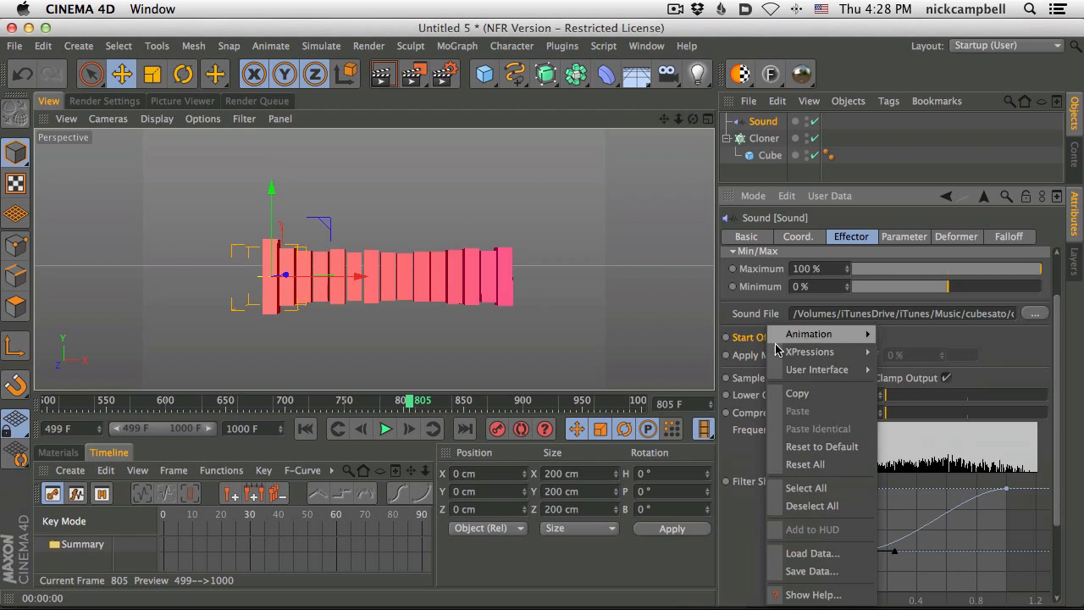
pyautogui.click(843, 598)
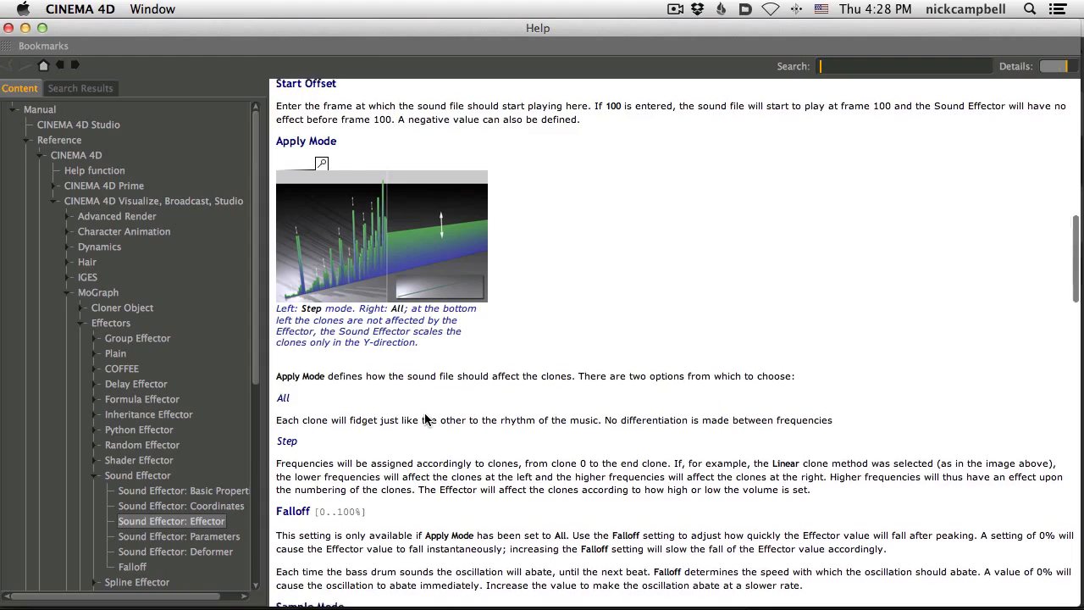
pyautogui.scroll(-15, 426, 420)
pyautogui.scroll(5, 426, 419)
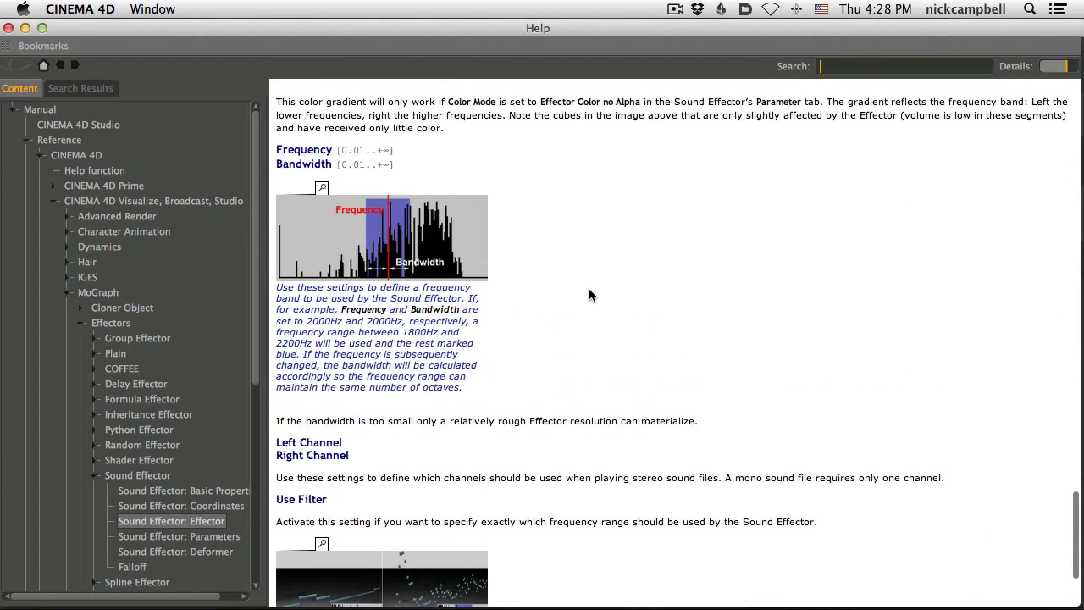
pyautogui.scroll(-5, 398, 237)
pyautogui.click(9, 28)
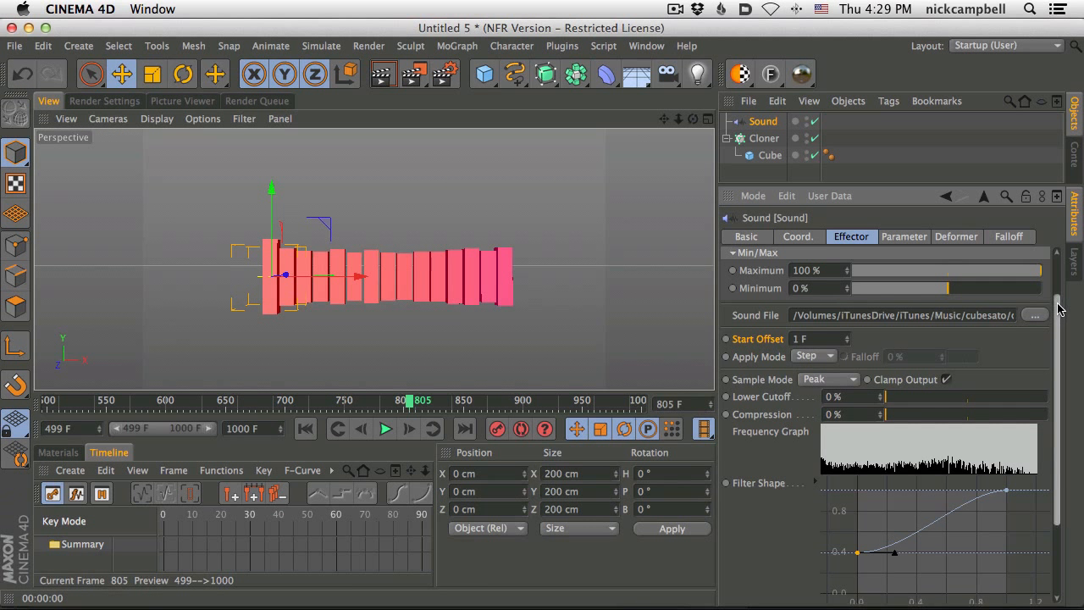
pyautogui.scroll(3, 1012, 288)
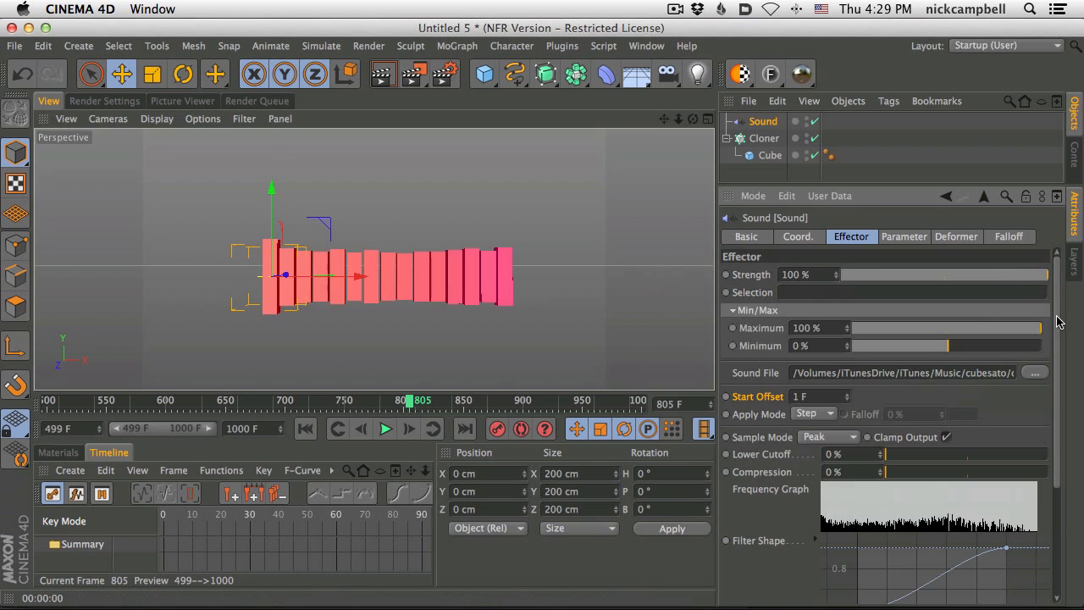
pyautogui.moveTo(1057, 316); pyautogui.dragTo(1059, 505)
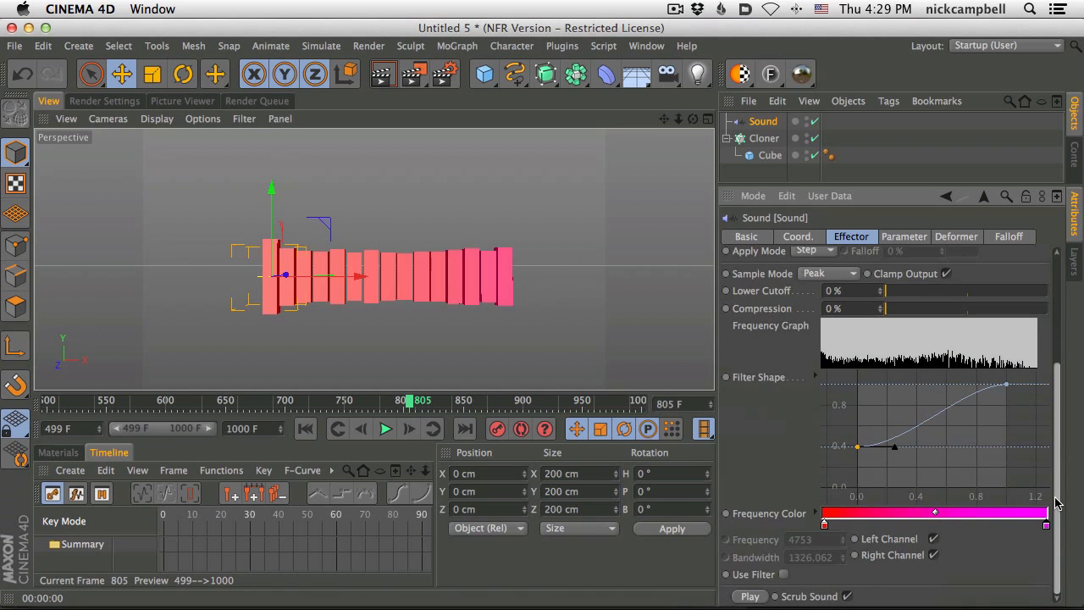
pyautogui.moveTo(1060, 435); pyautogui.dragTo(767, 315)
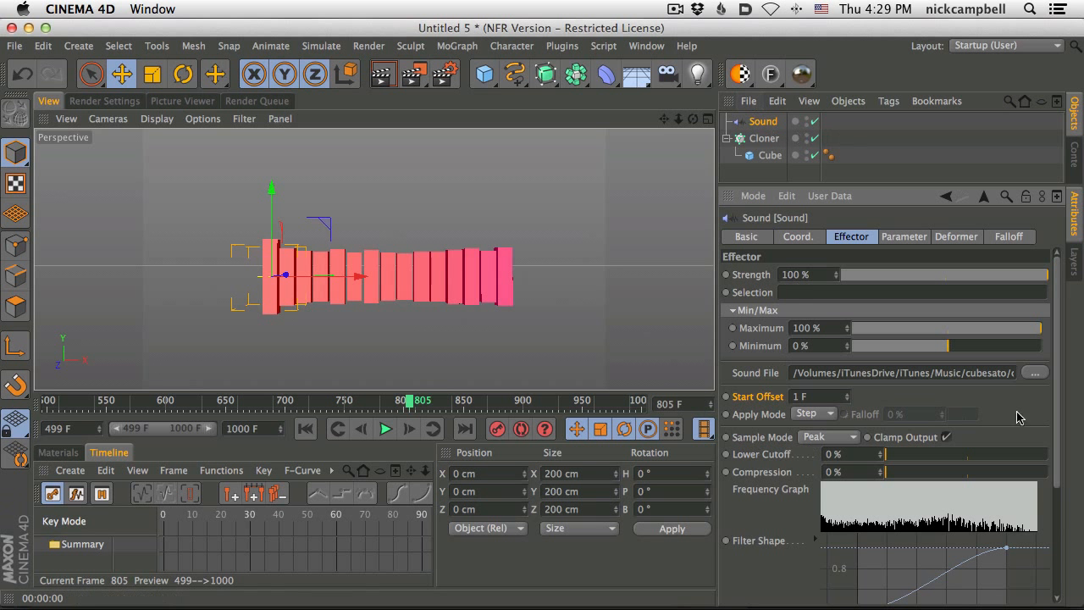
pyautogui.moveTo(1059, 320); pyautogui.dragTo(1047, 457)
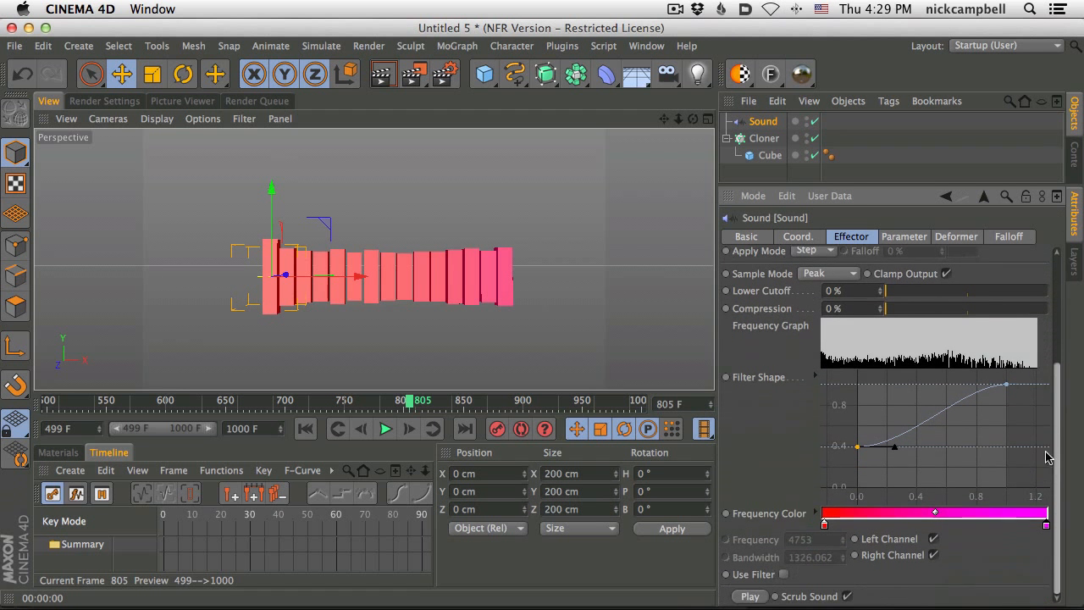
# Replace the cube inside the Cloner with a sphere and preview the animation up to frame 815
pyautogui.click(766, 155)
pyautogui.press('Delete')
pyautogui.moveTo(484, 74)
pyautogui.mouseDown()
pyautogui.moveTo(769, 128)
pyautogui.moveTo(818, 126)
pyautogui.moveTo(772, 157)
pyautogui.mouseUp()
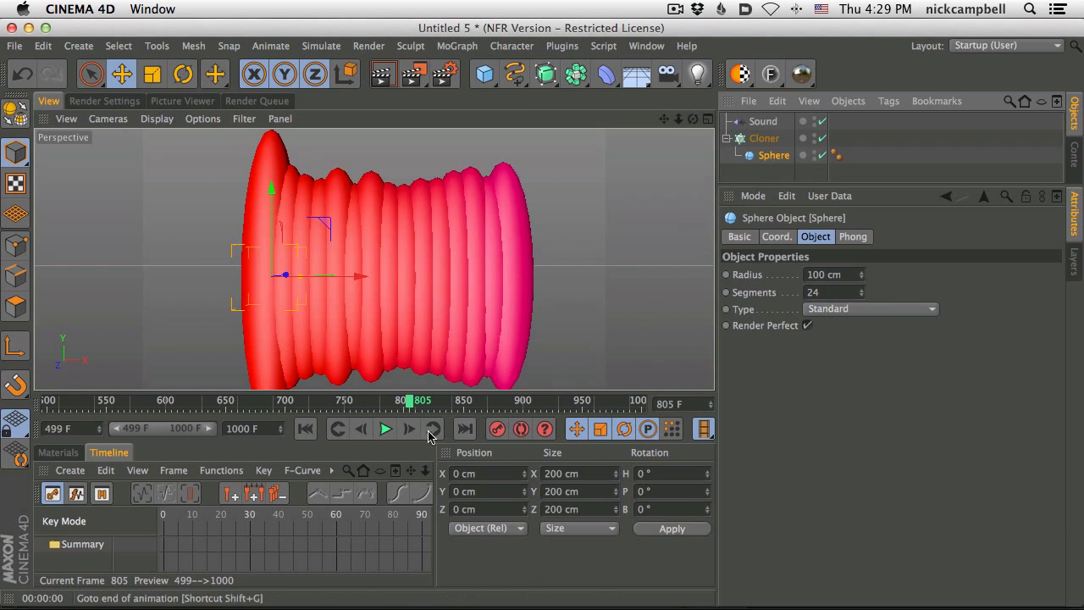
pyautogui.click(386, 429)
pyautogui.click(385, 428)
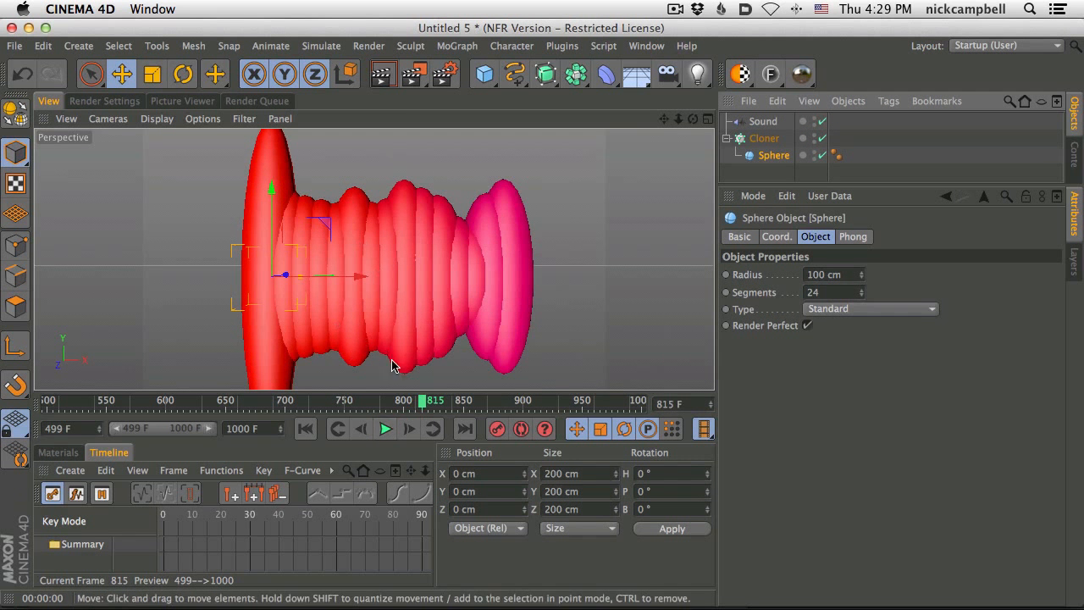
# Enable Uniform Scale on the Sound effector with a scale of 3.1 and preview the animation up to frame 882
pyautogui.click(765, 140)
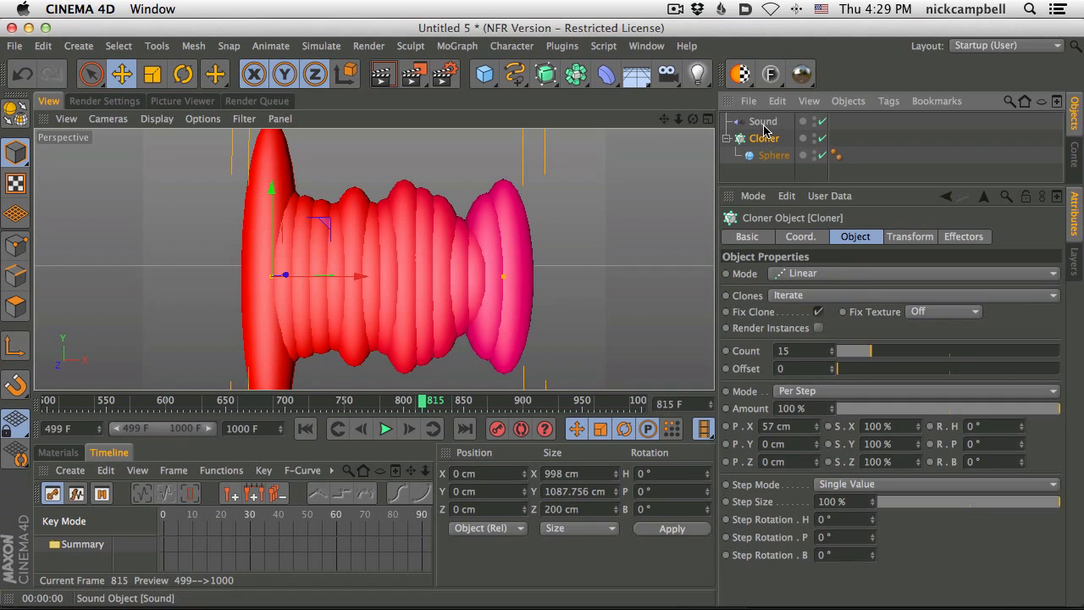
pyautogui.click(764, 122)
pyautogui.click(905, 237)
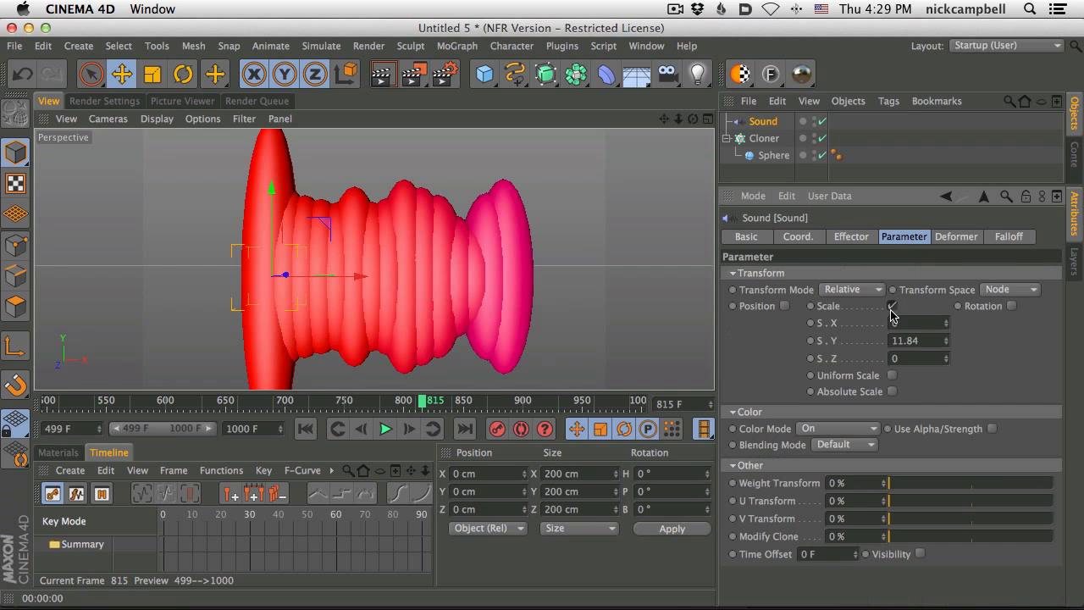
pyautogui.click(892, 375)
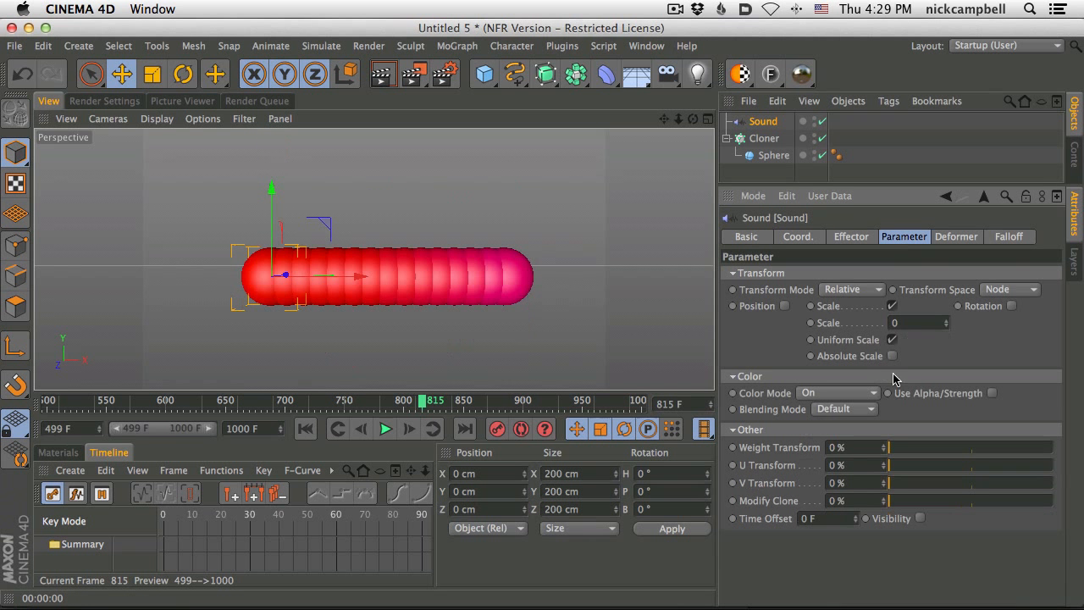
pyautogui.moveTo(947, 320); pyautogui.dragTo(967, 95)
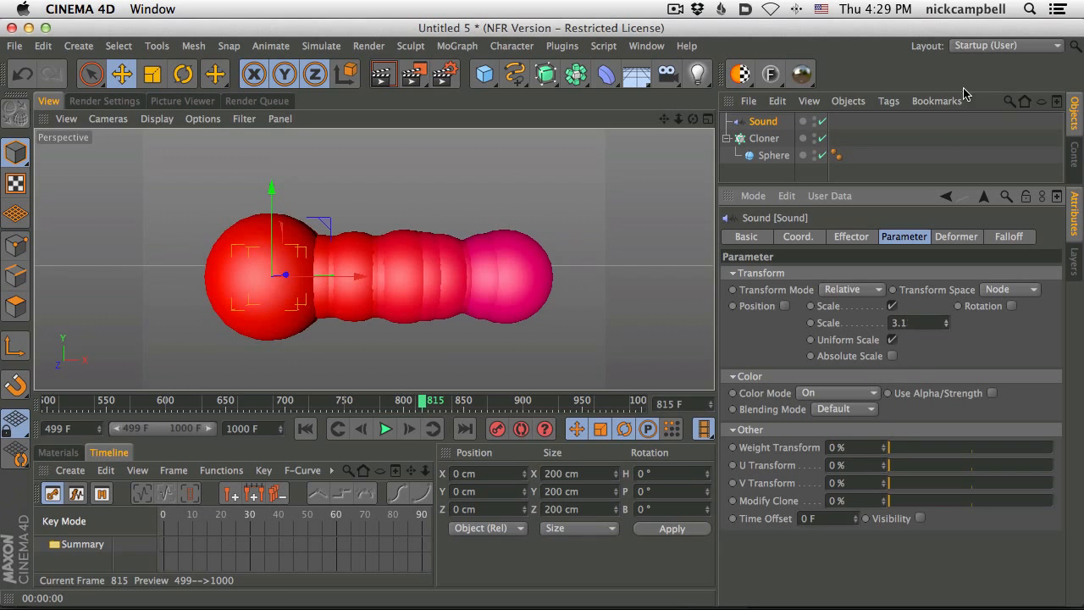
pyautogui.click(384, 429)
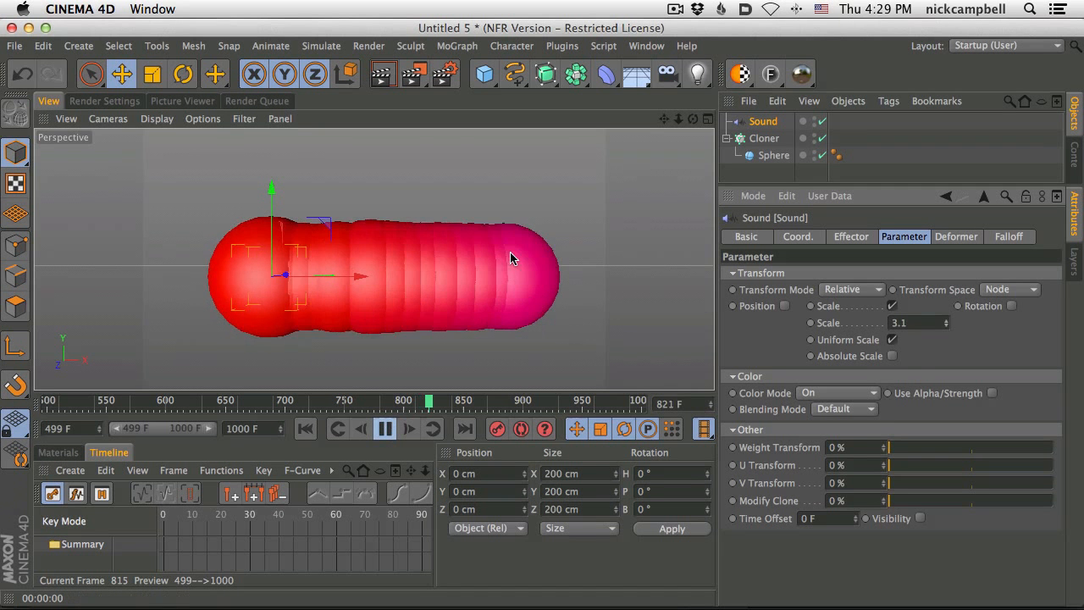
pyautogui.click(386, 429)
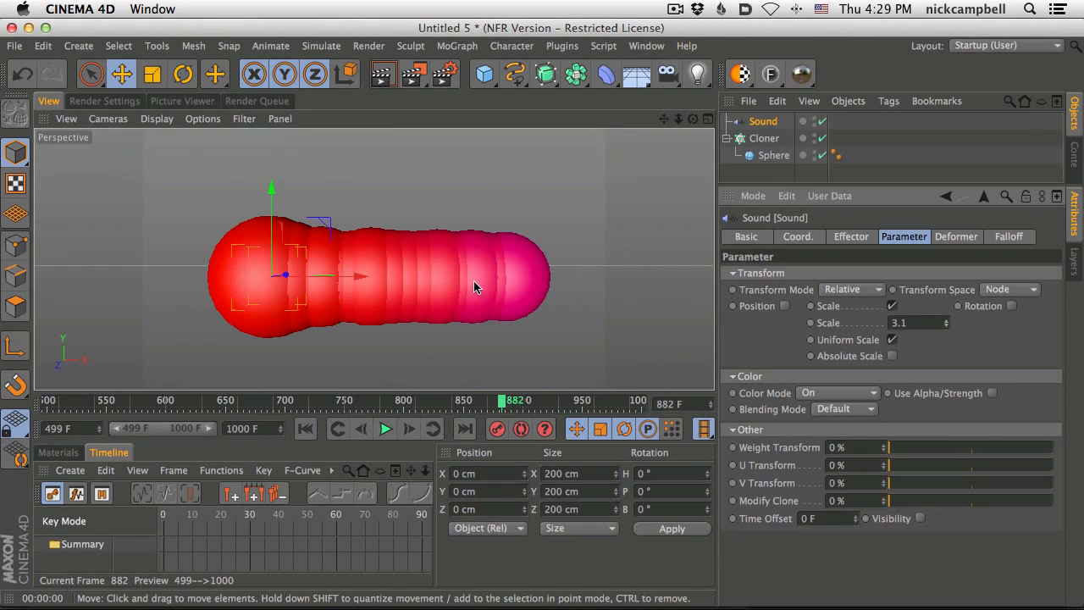
# Go back to frame 499 and uniformly scale the sphere inside the Cloner down to about 32.6 cm across
pyautogui.click(773, 155)
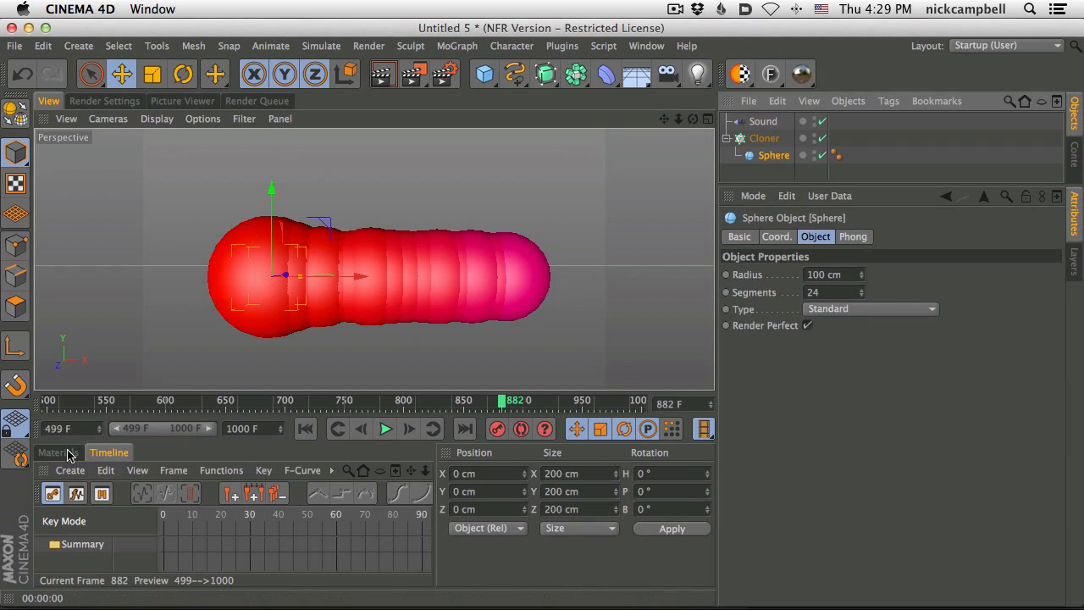
pyautogui.click(46, 405)
pyautogui.moveTo(46, 405); pyautogui.dragTo(43, 406)
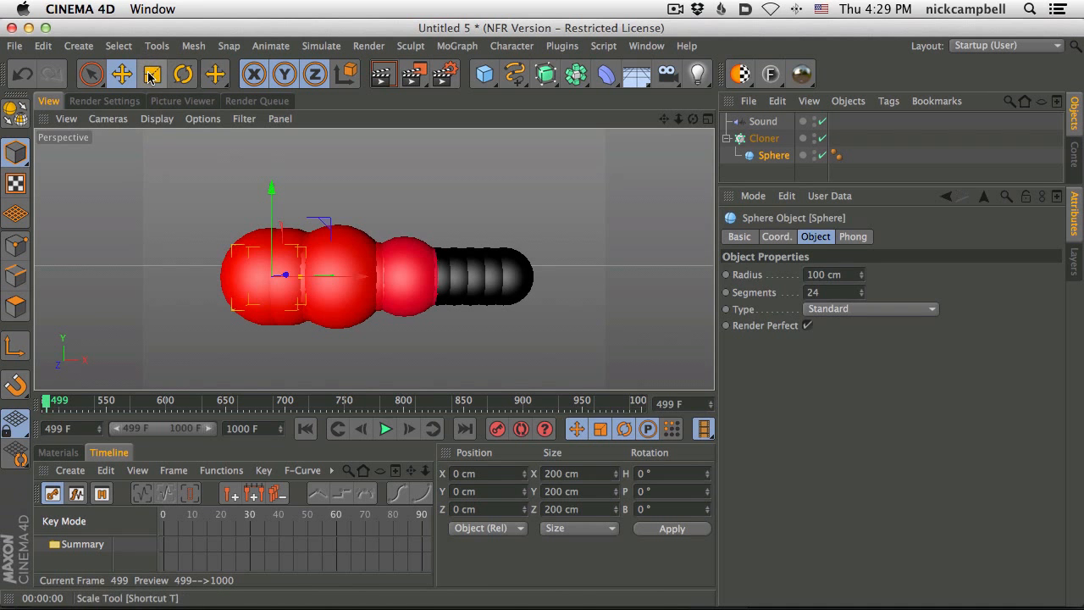
pyautogui.click(153, 74)
pyautogui.moveTo(495, 186); pyautogui.dragTo(137, 346)
pyautogui.moveTo(449, 233); pyautogui.dragTo(326, 265)
pyautogui.moveTo(533, 164); pyautogui.dragTo(332, 296)
# Raise the Sound effector's uniform scale to 28.13 while the animation plays
pyautogui.click(385, 429)
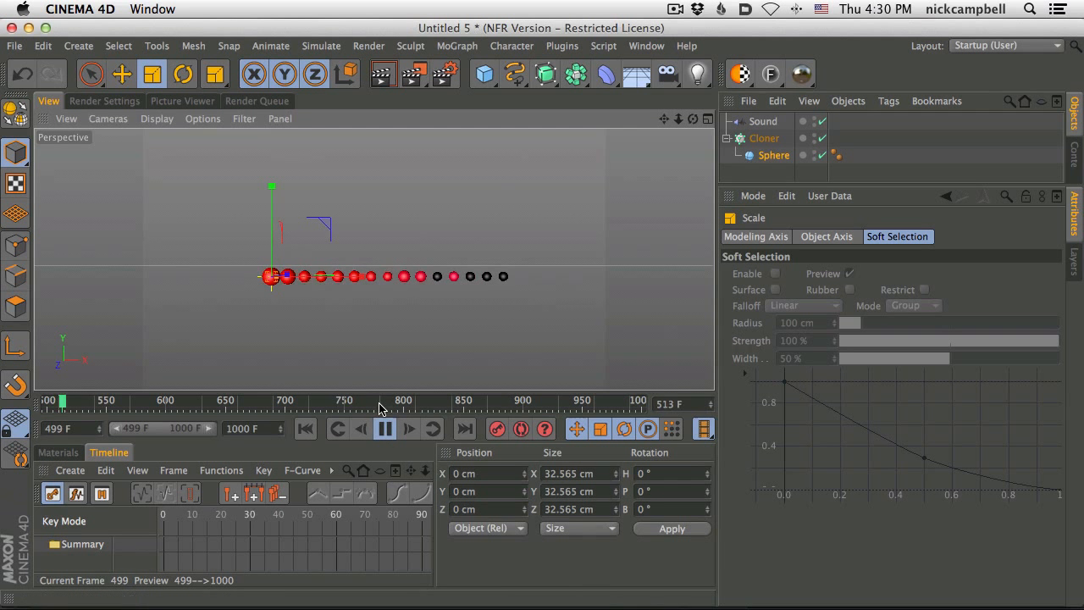
pyautogui.click(762, 138)
pyautogui.click(762, 121)
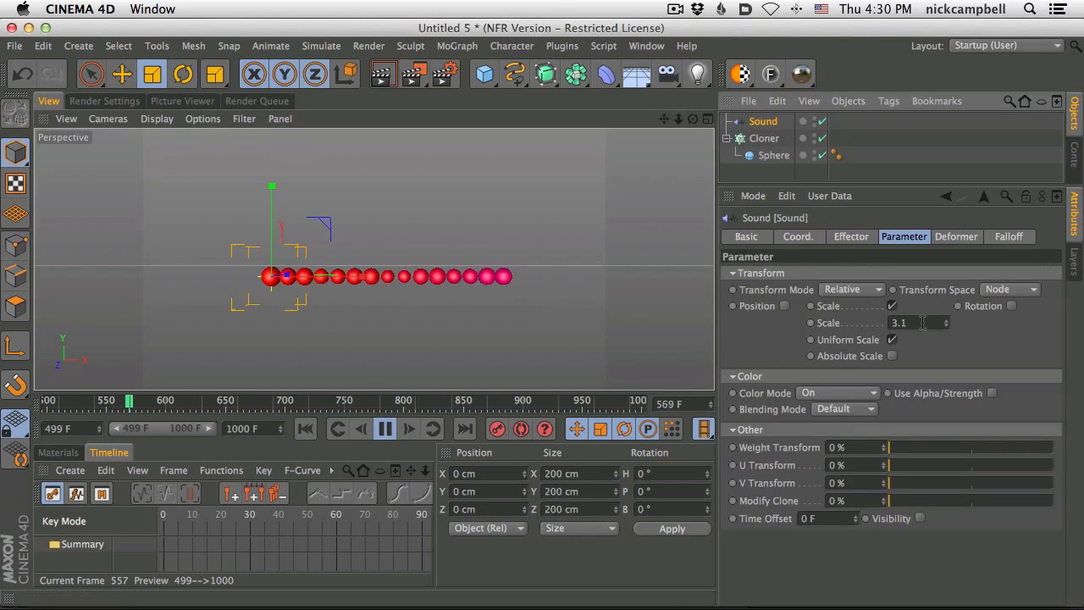
pyautogui.moveTo(930, 324); pyautogui.dragTo(877, 318)
pyautogui.write('10')
pyautogui.press('Return')
pyautogui.moveTo(946, 322); pyautogui.dragTo(966, 183)
pyautogui.moveTo(946, 323); pyautogui.dragTo(964, 246)
pyautogui.moveTo(946, 322); pyautogui.dragTo(954, 246)
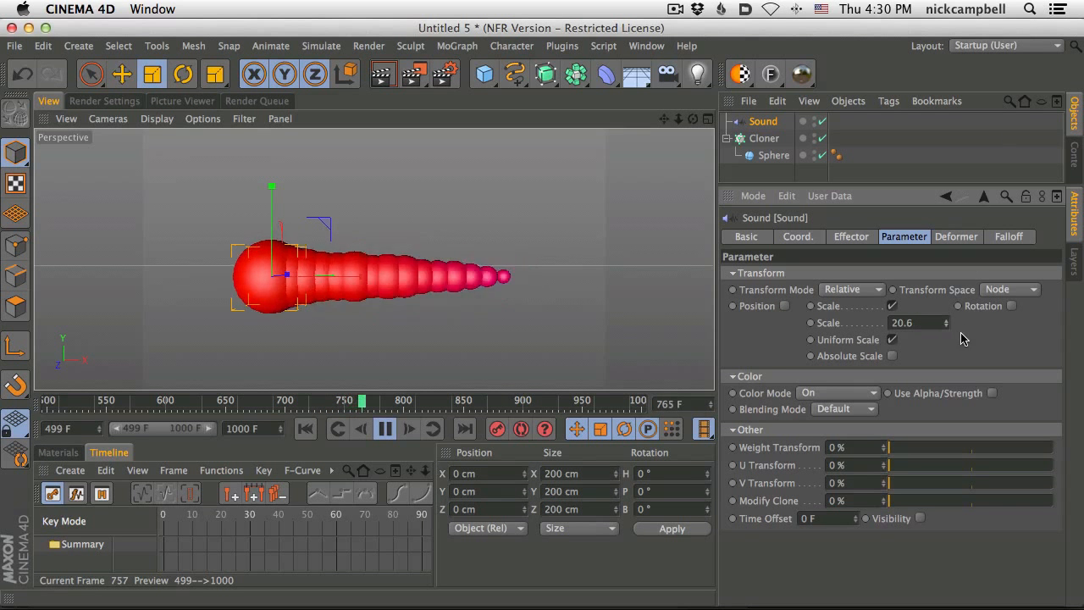
pyautogui.moveTo(947, 323); pyautogui.dragTo(953, 279)
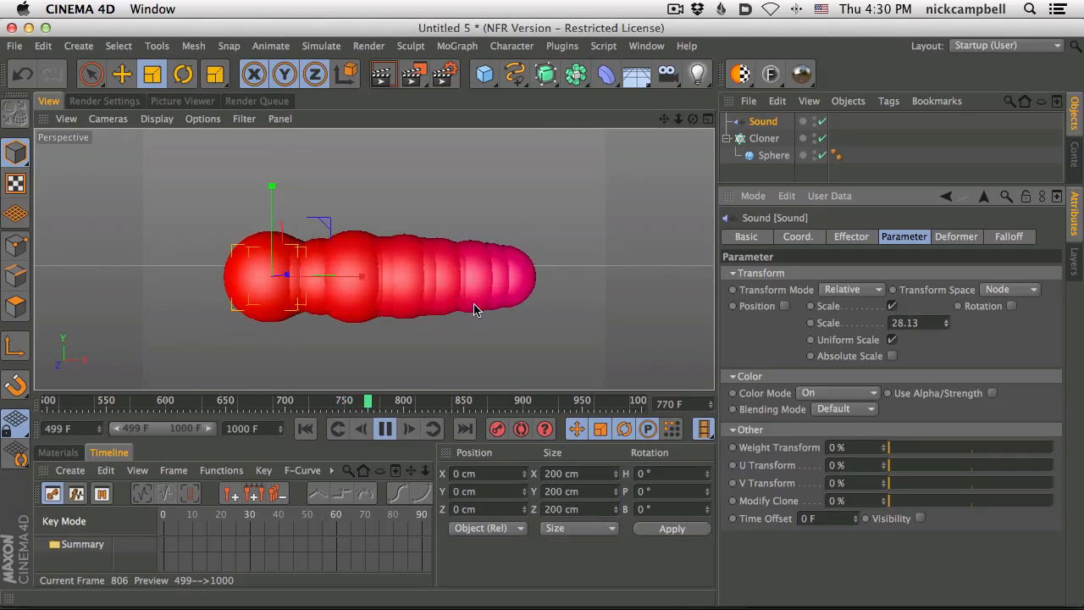
# Stop and replay the animation, pausing at frames 800 and 637 to examine how the spheres react to the sound
pyautogui.click(386, 429)
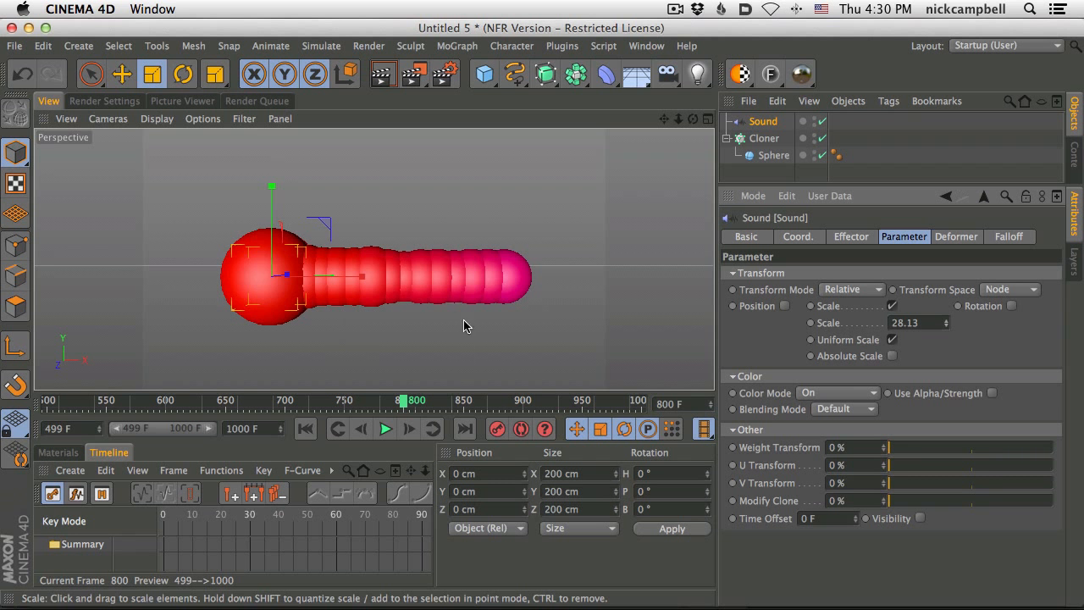
pyautogui.click(385, 428)
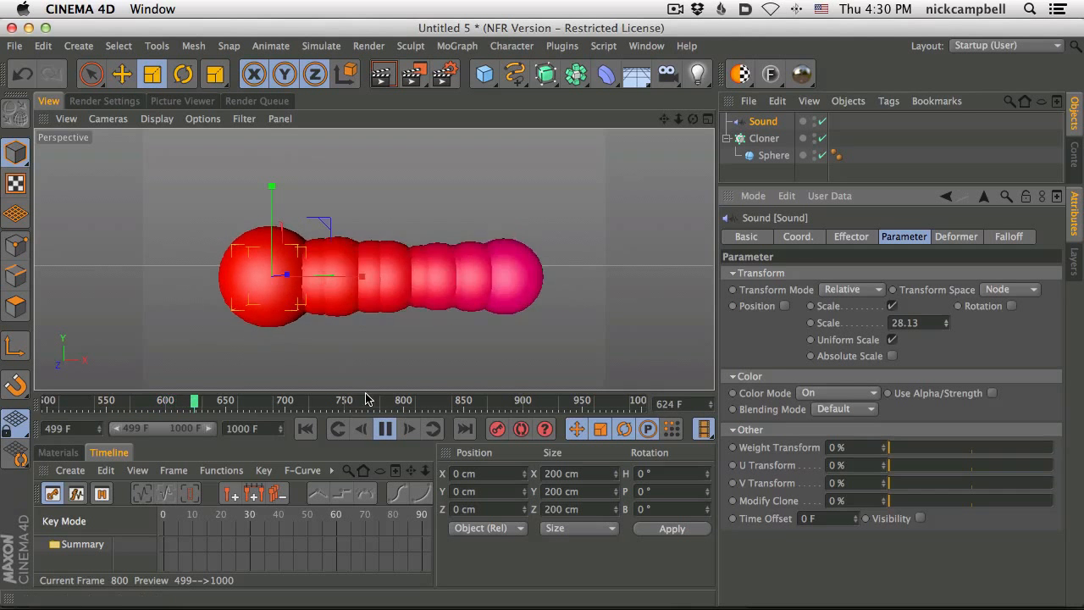
pyautogui.click(385, 428)
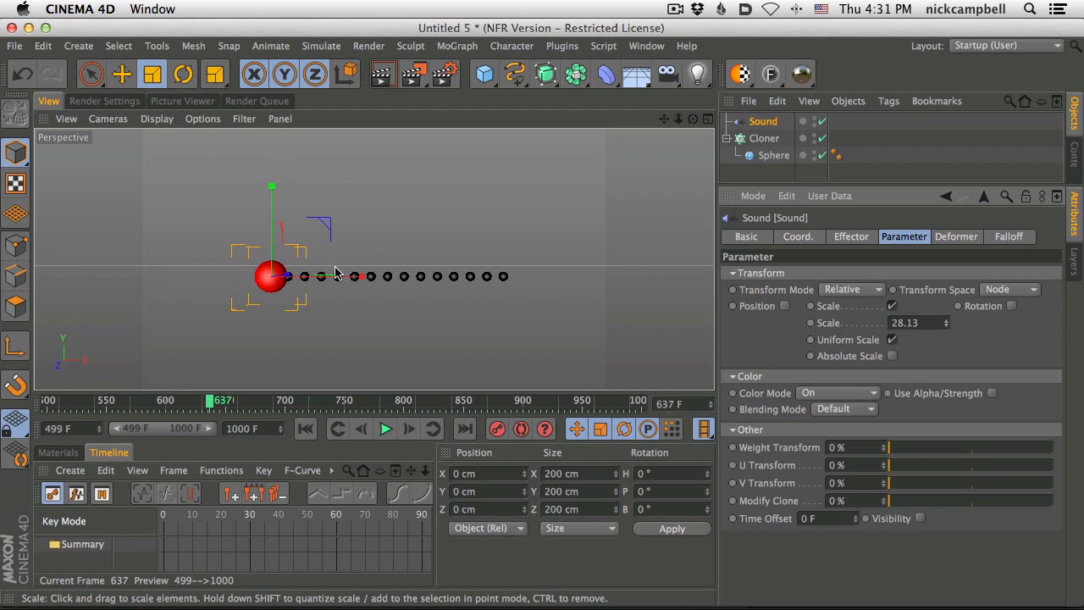
pyautogui.click(385, 428)
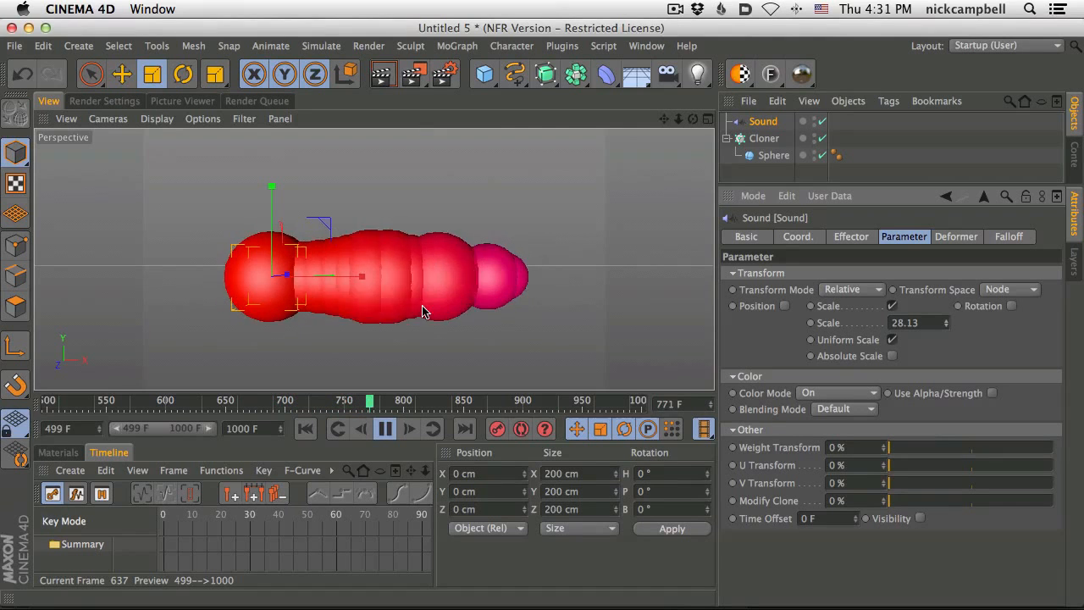
# Stop playback and add a Delay effector to the Cloner, keeping its mode at Blend
pyautogui.click(766, 140)
pyautogui.press('F8')
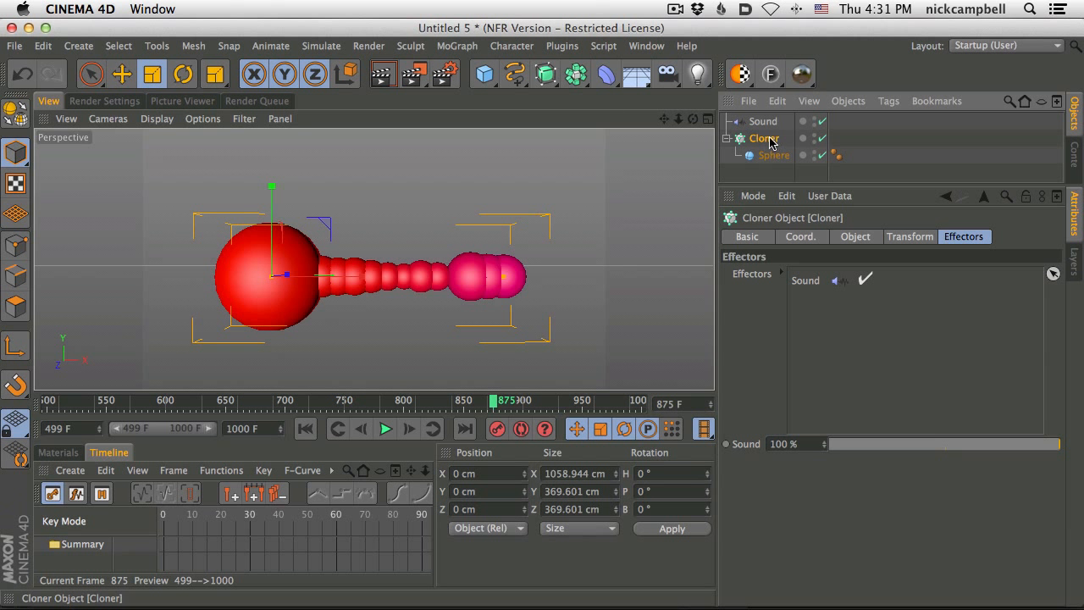
pyautogui.click(457, 46)
pyautogui.moveTo(470, 73)
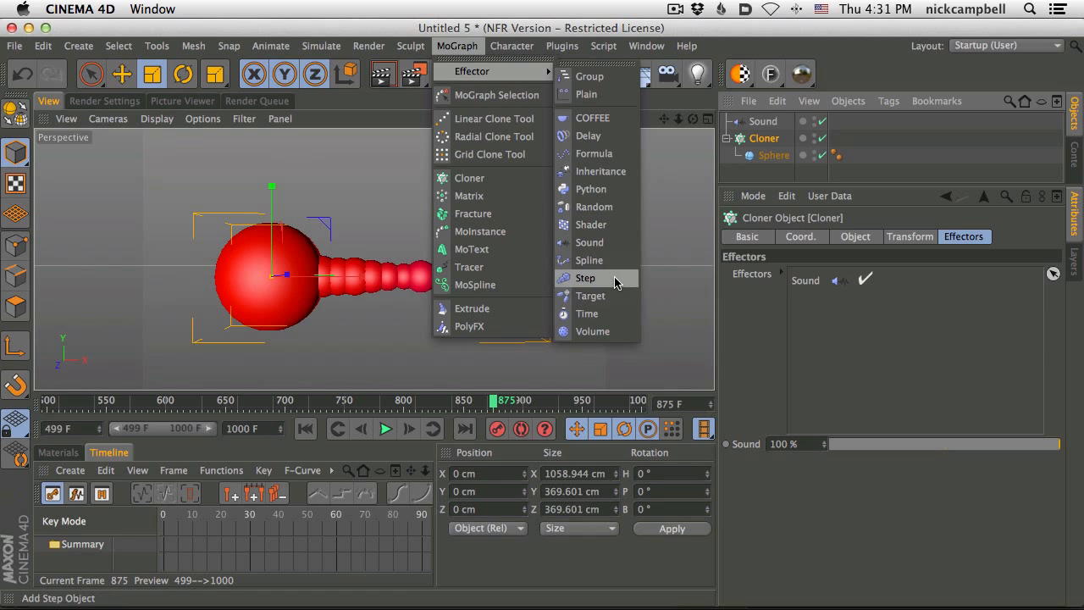
pyautogui.click(612, 138)
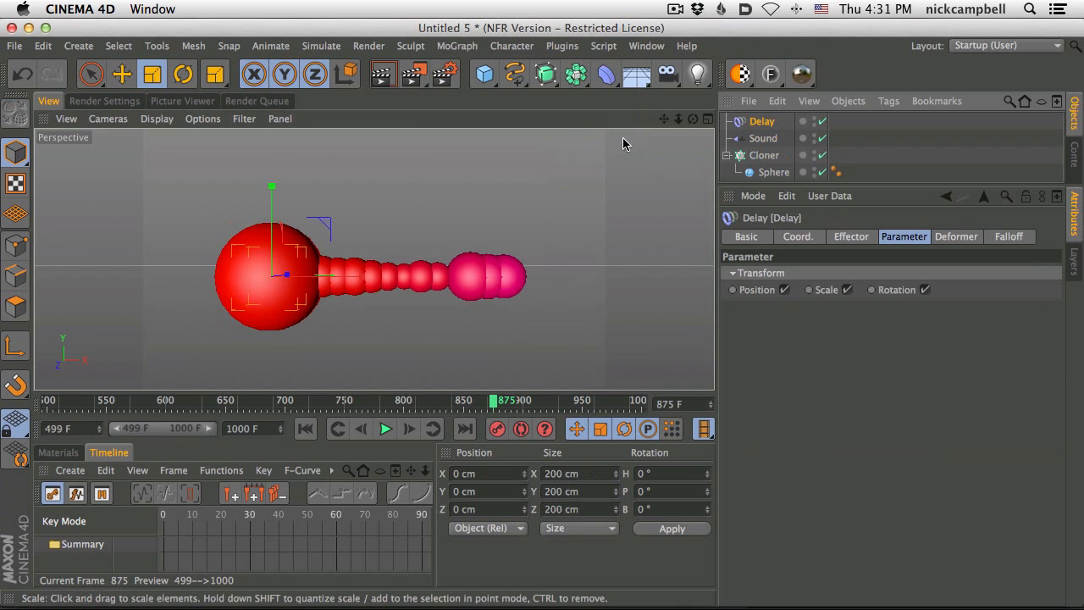
pyautogui.click(851, 237)
pyautogui.click(847, 315)
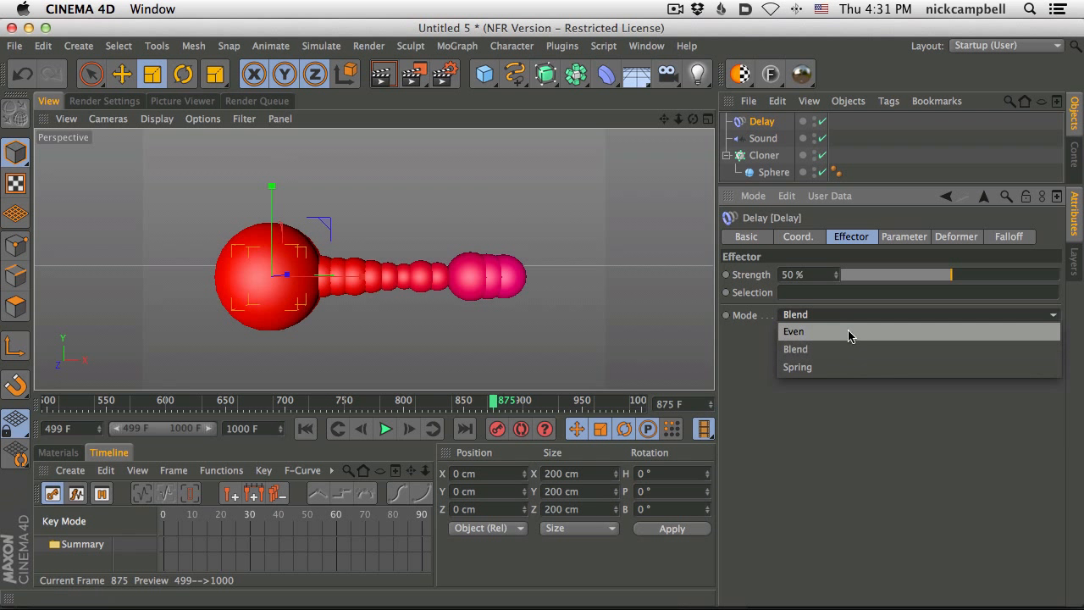
pyautogui.click(853, 350)
# Set the Delay effector's strength to 64 % during playback and compare the motion with the effector off and on
pyautogui.click(380, 430)
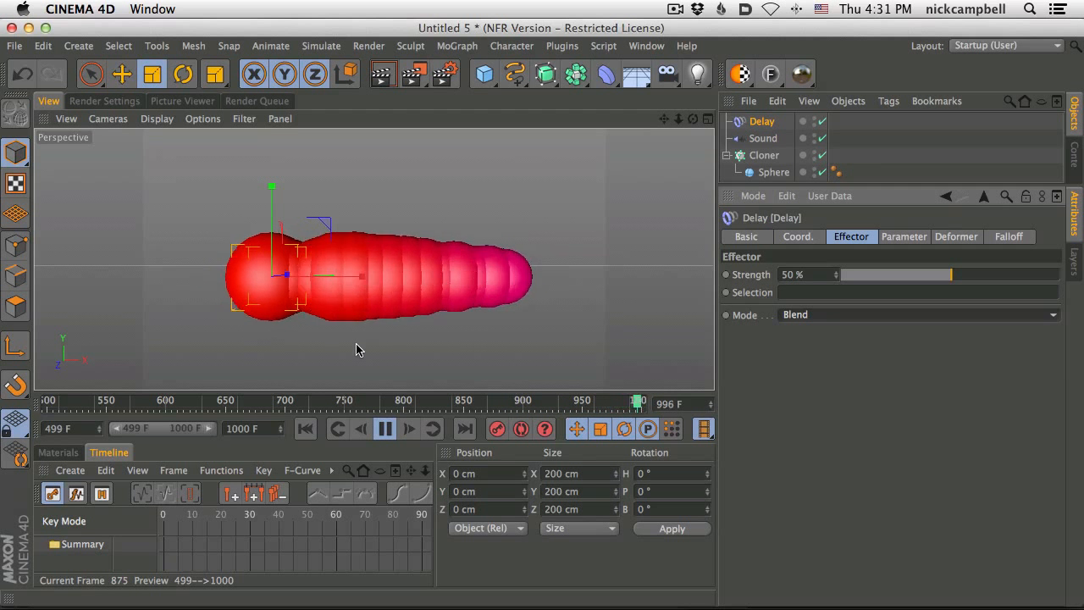
pyautogui.moveTo(952, 274); pyautogui.dragTo(1022, 271)
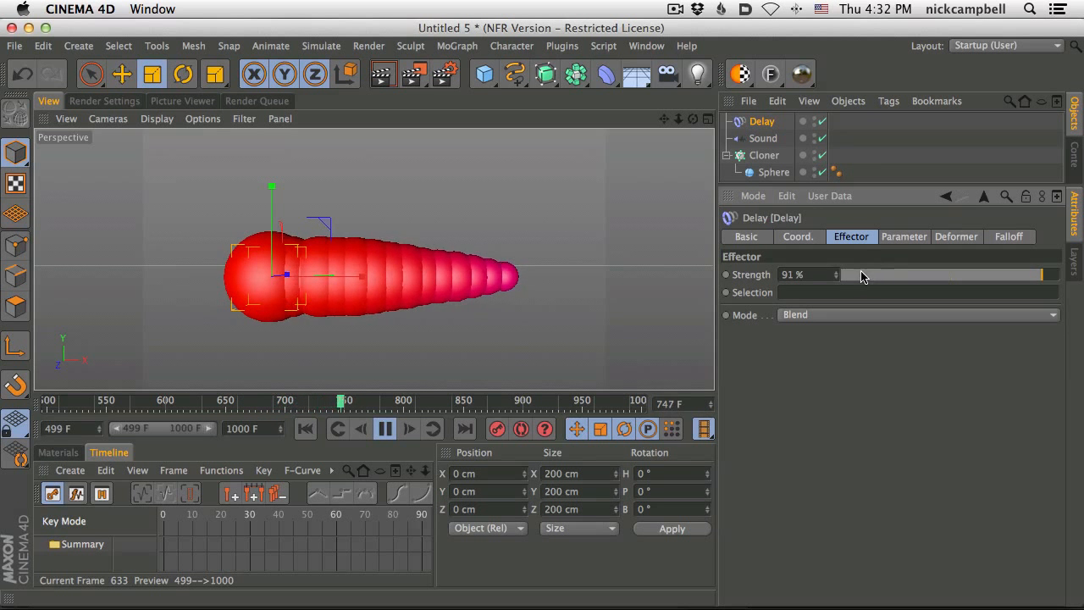
pyautogui.click(905, 237)
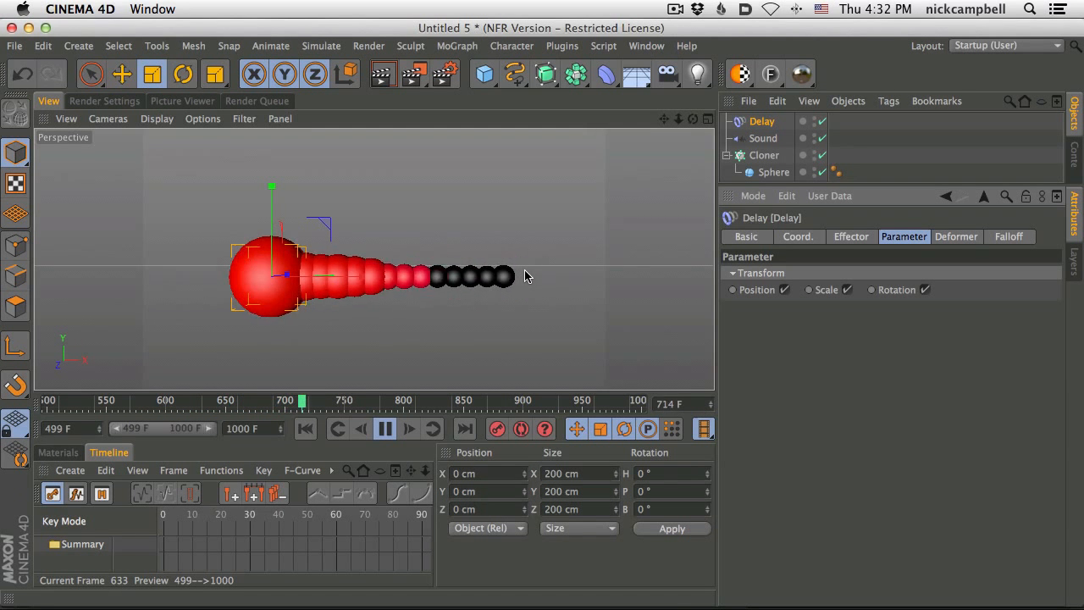
pyautogui.click(851, 238)
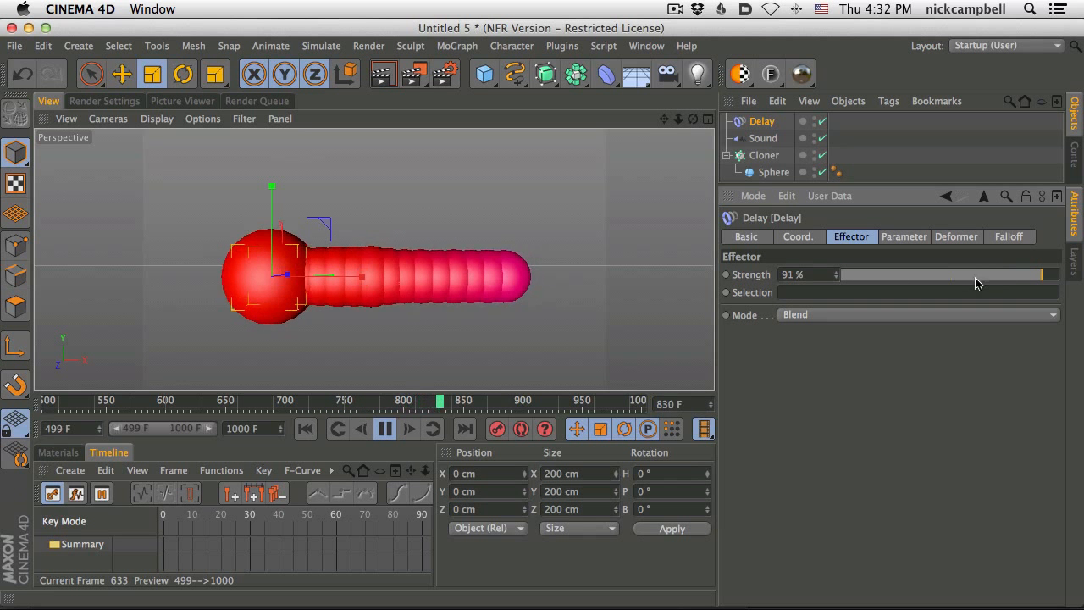
pyautogui.moveTo(970, 284)
pyautogui.mouseDown()
pyautogui.moveTo(958, 280)
pyautogui.moveTo(981, 276)
pyautogui.mouseUp()
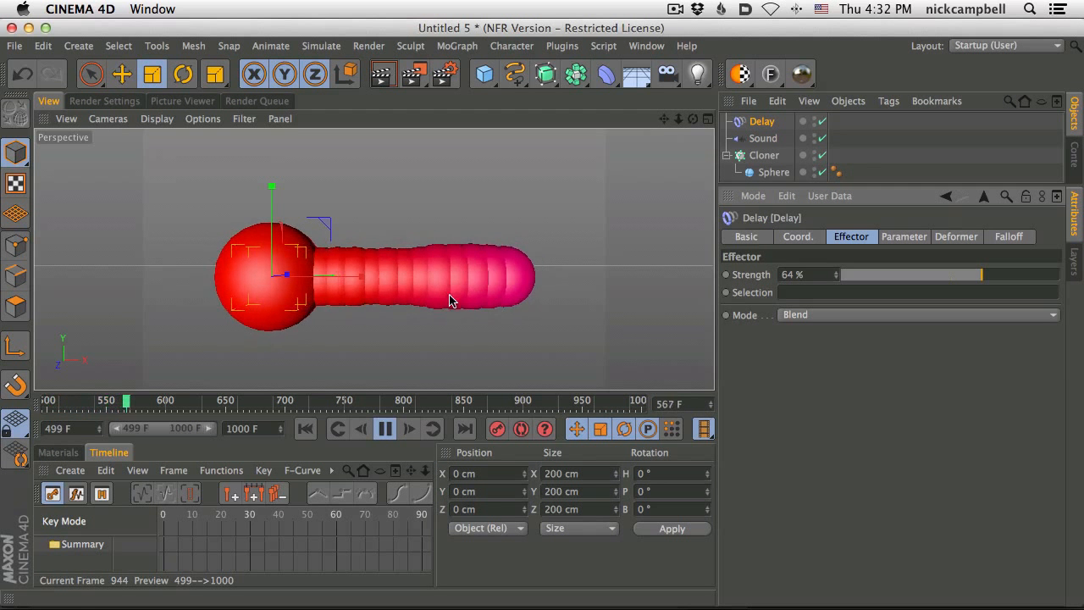
pyautogui.click(822, 123)
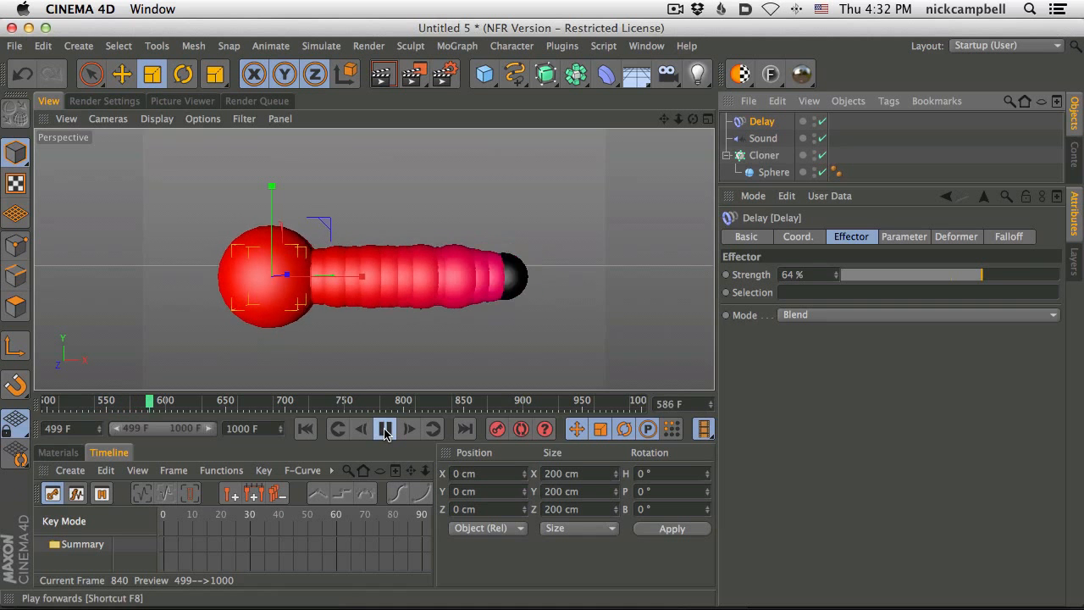
# Set the timeline's start frame to 0 and move to that frame
pyautogui.click(60, 412)
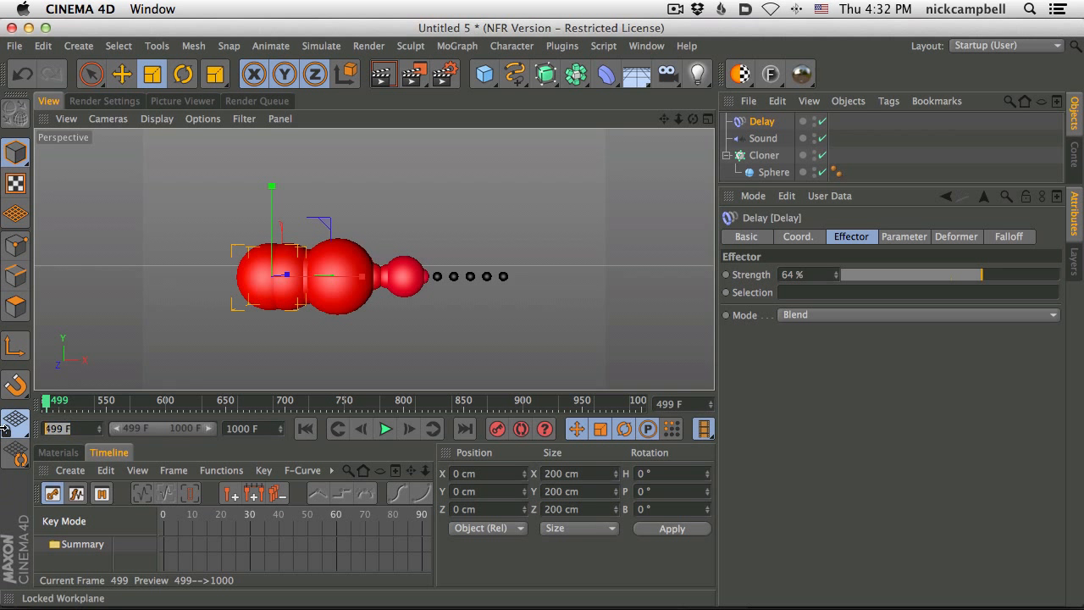
pyautogui.moveTo(150, 426); pyautogui.dragTo(2, 406)
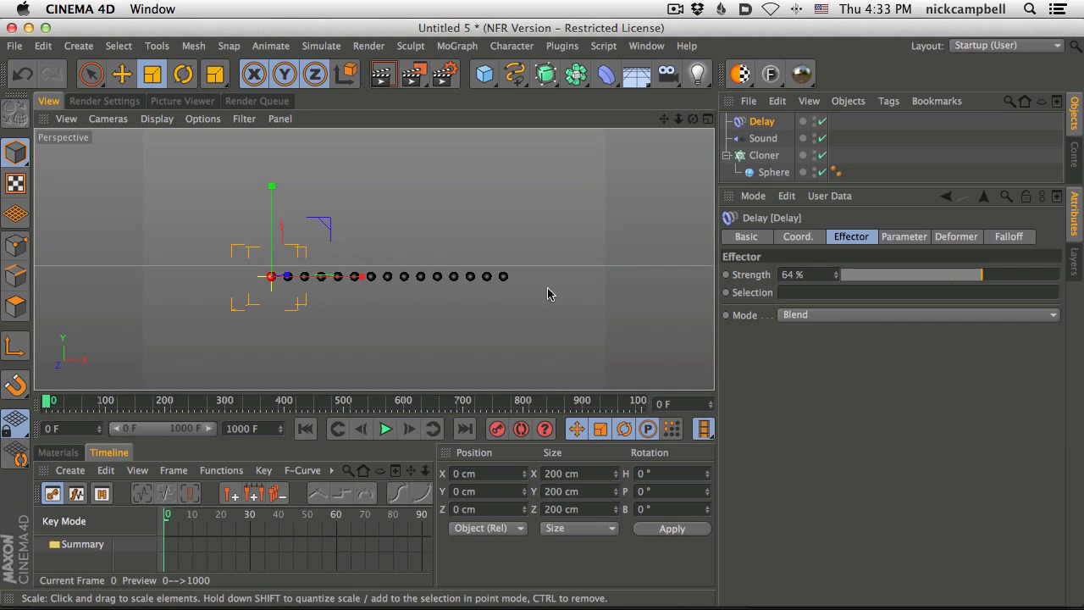
# Set the Cloner to 62 clones with an X spacing of 11 cm and preview the animation up to frame 92
pyautogui.click(766, 157)
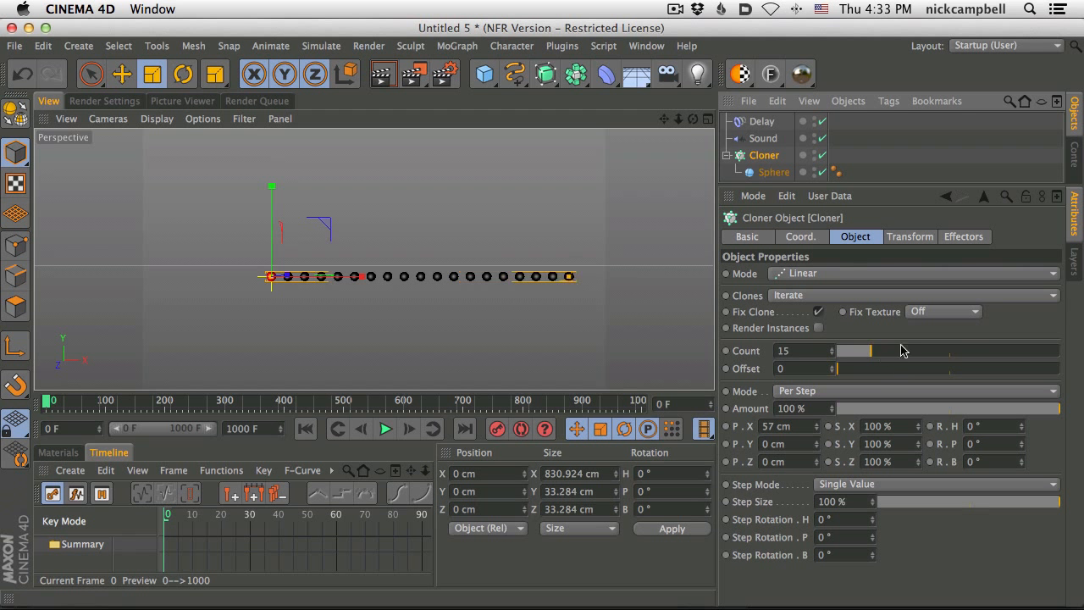
pyautogui.moveTo(901, 351); pyautogui.dragTo(977, 352)
pyautogui.moveTo(815, 431); pyautogui.dragTo(805, 484)
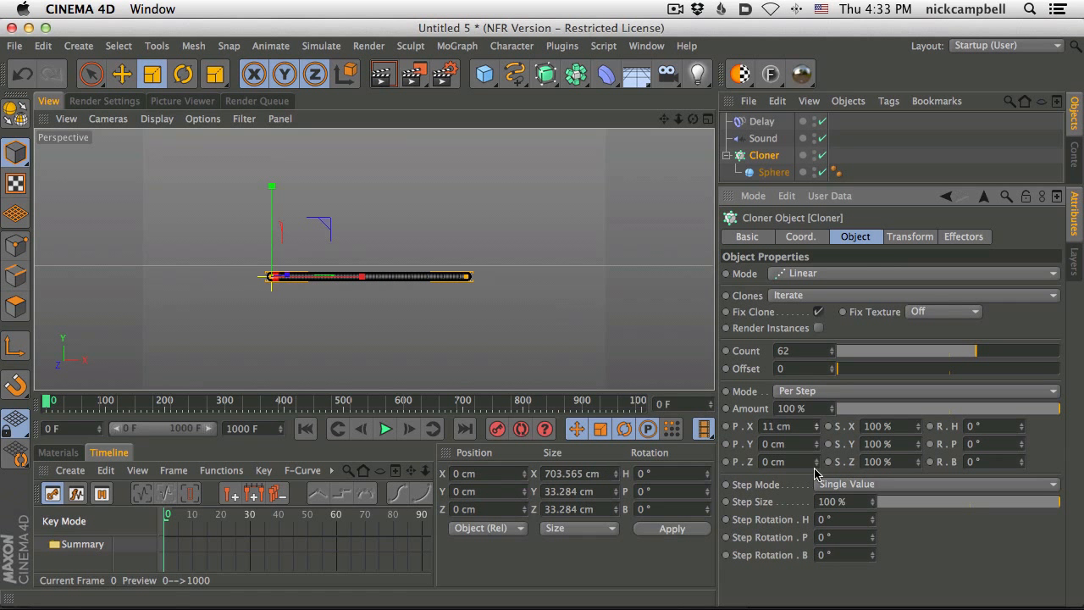
pyautogui.click(386, 429)
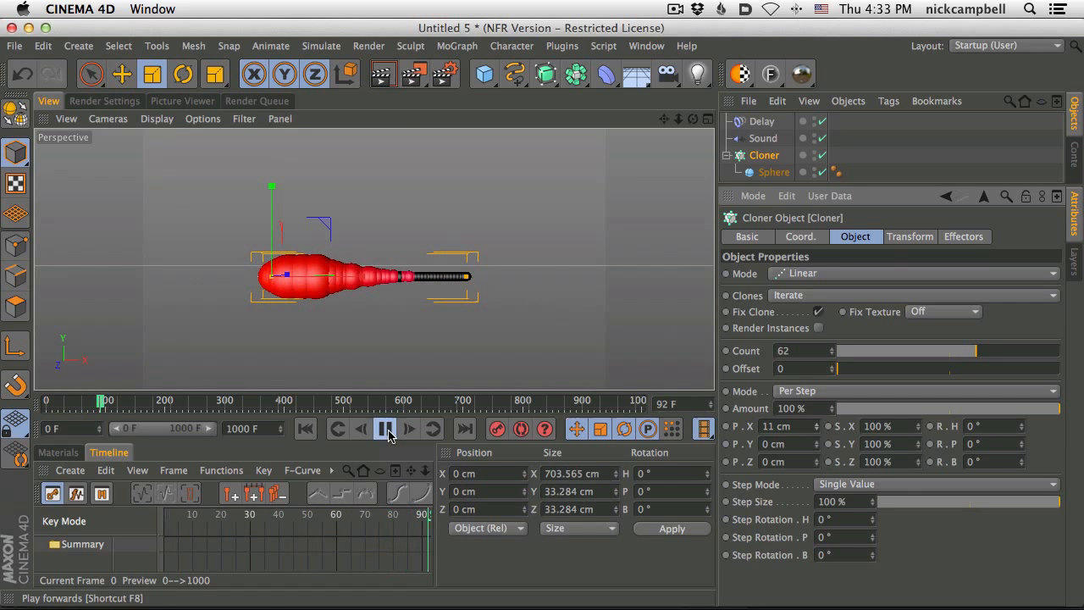
pyautogui.press('F8')
# Add a Rigid Body tag to the sphere inside the Cloner, preview the simulation and return to frame 0
pyautogui.click(775, 174)
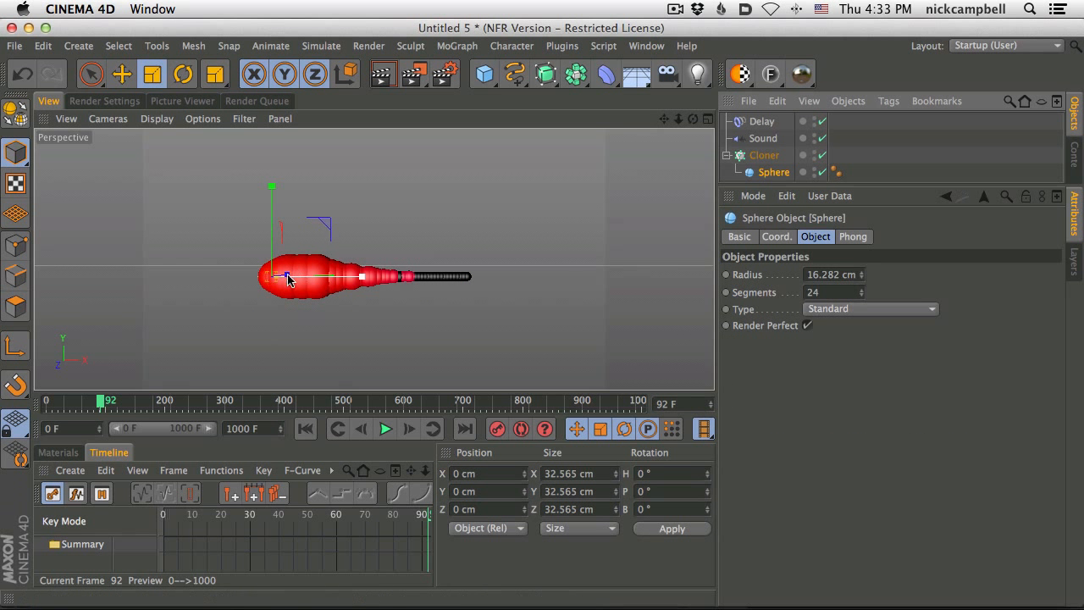
pyautogui.click(888, 101)
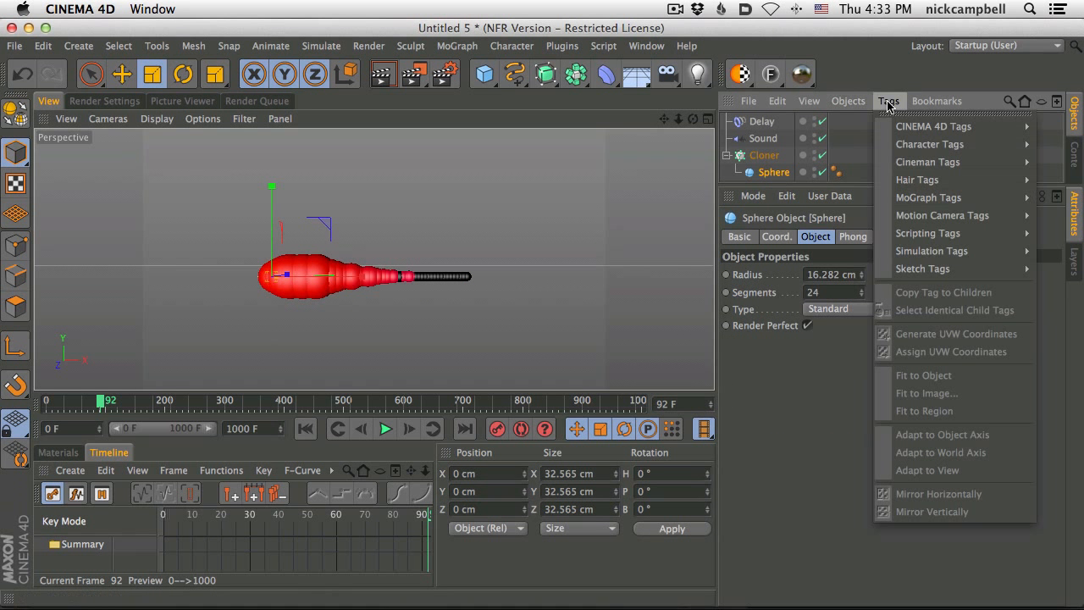
pyautogui.click(771, 173)
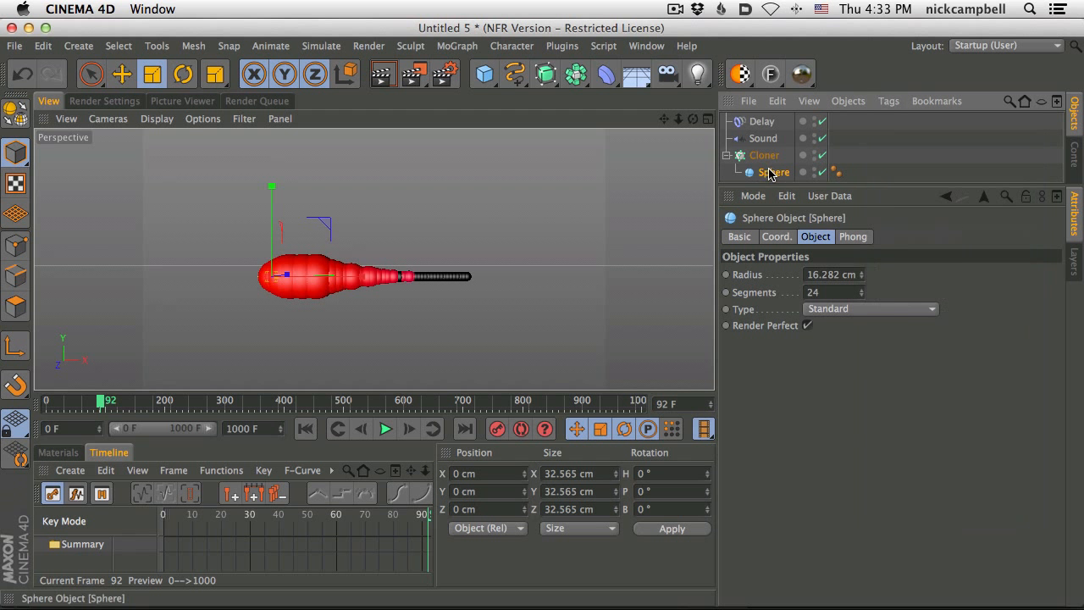
pyautogui.click(889, 100)
pyautogui.moveTo(914, 252)
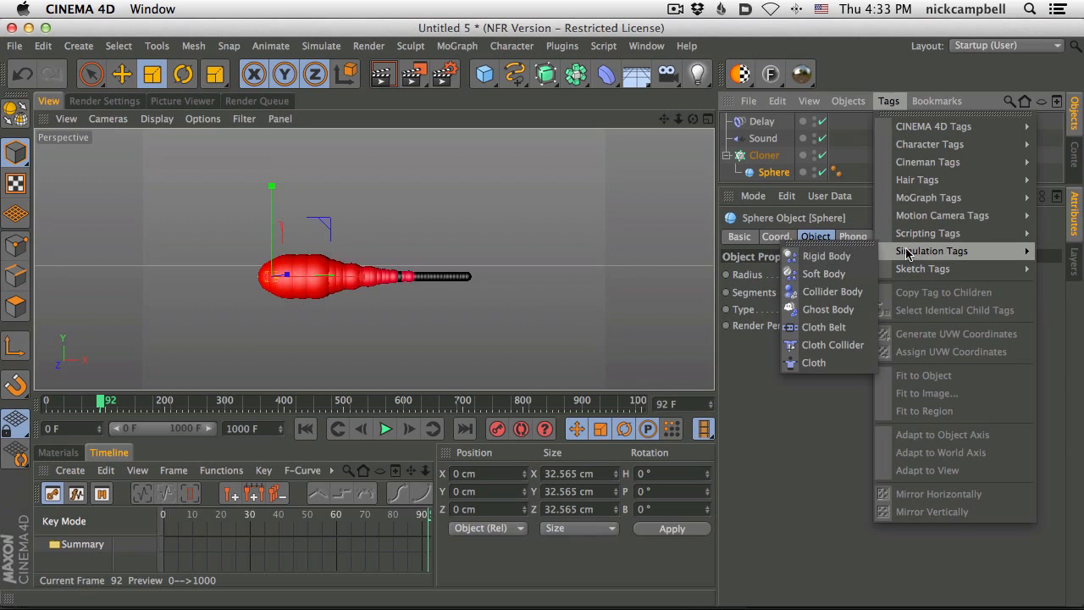
pyautogui.click(826, 256)
pyautogui.click(618, 368)
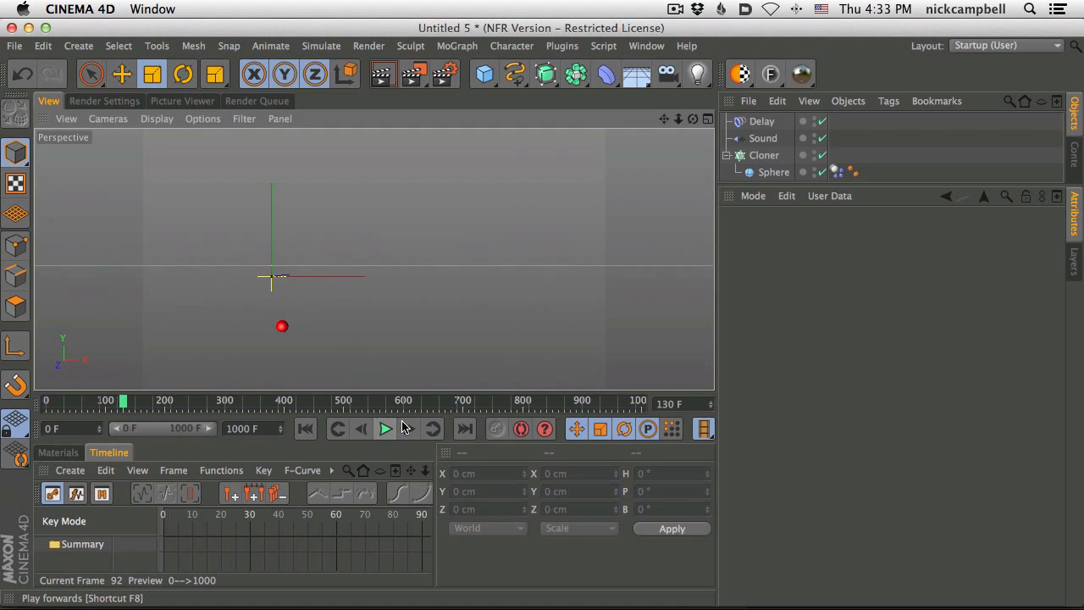
pyautogui.moveTo(72, 403); pyautogui.dragTo(8, 401)
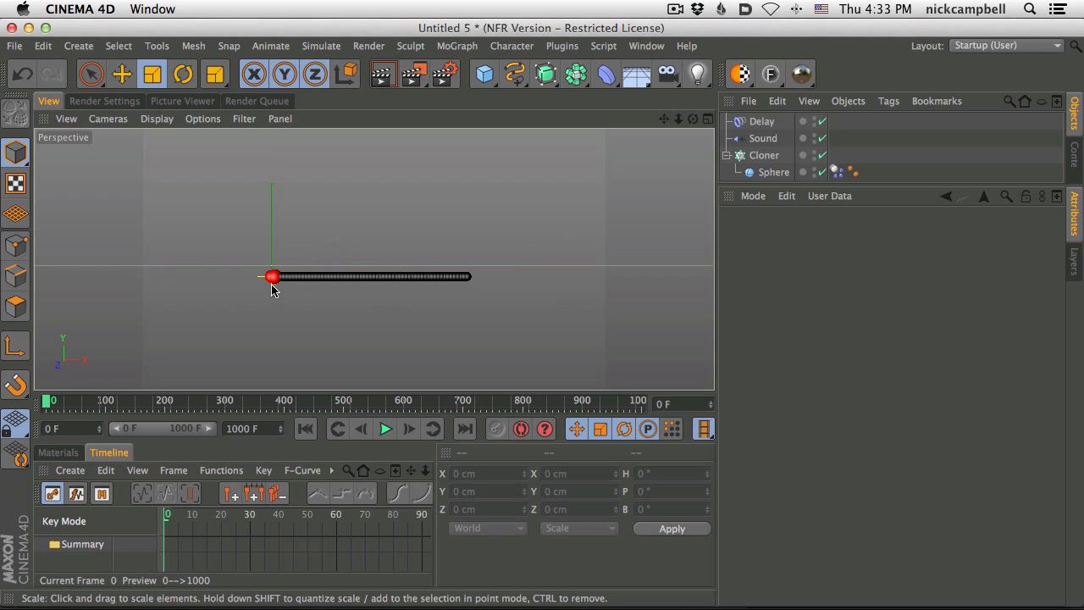
# Set both Follow Position and Follow Rotation to 5 in the force settings of the sphere's Dynamics Body tag
pyautogui.click(836, 171)
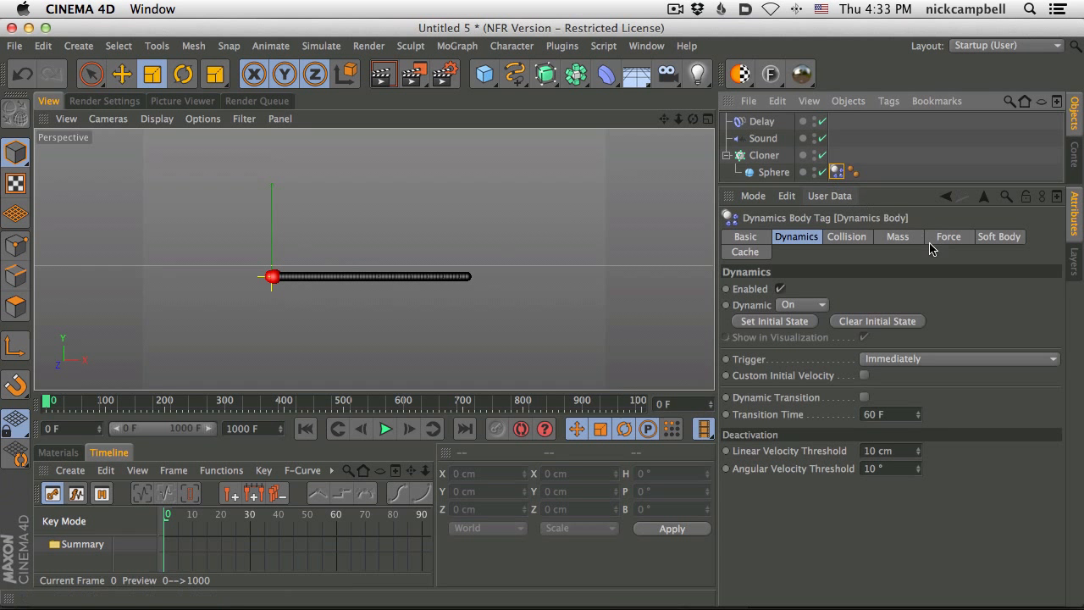
pyautogui.click(949, 237)
pyautogui.click(837, 289)
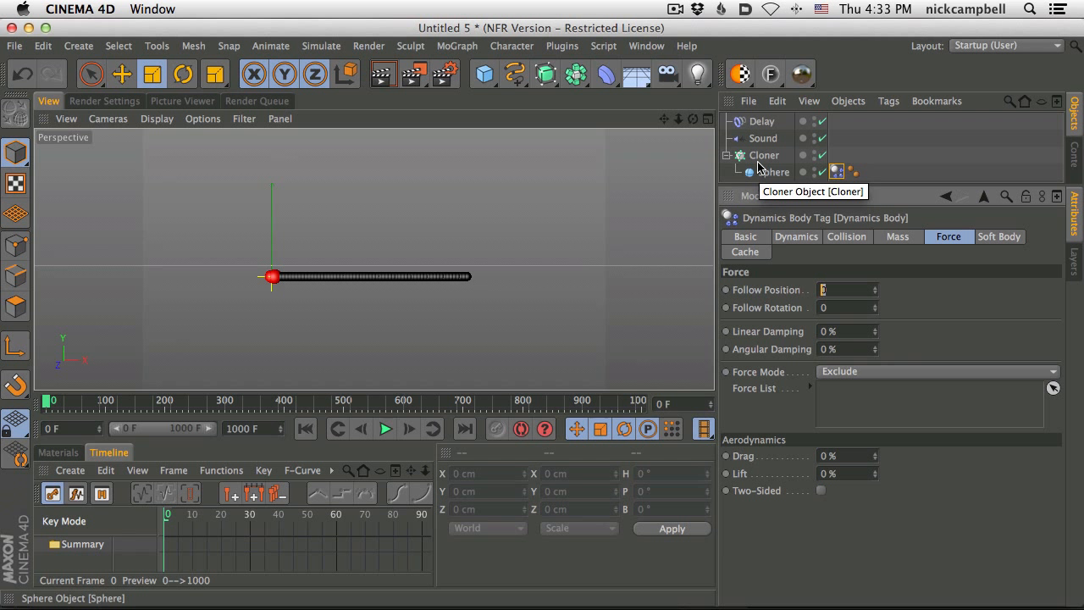
pyautogui.write('5')
pyautogui.press('Tab')
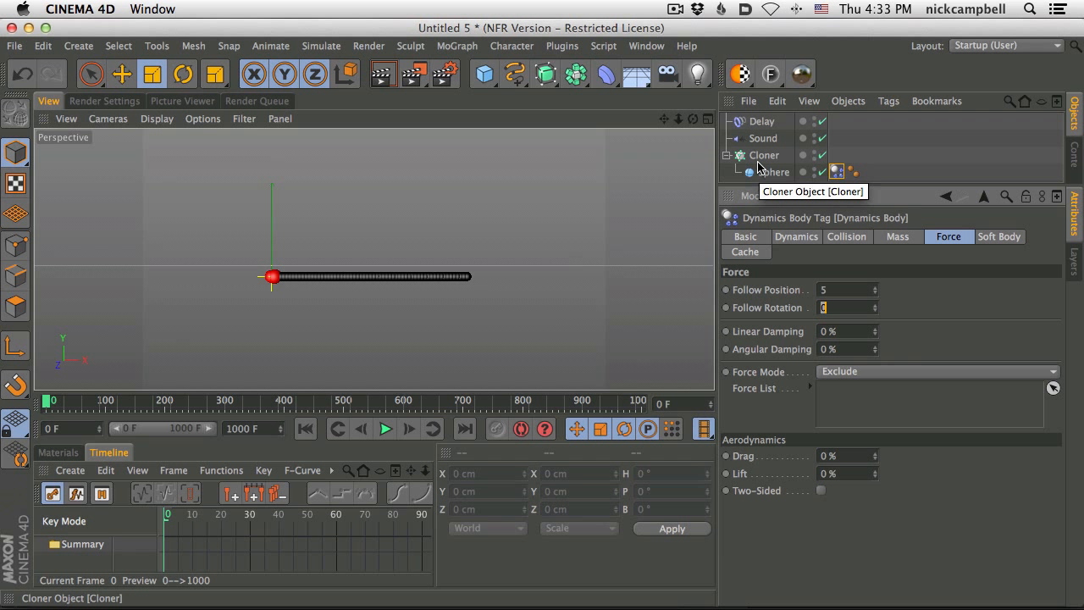
pyautogui.write('5')
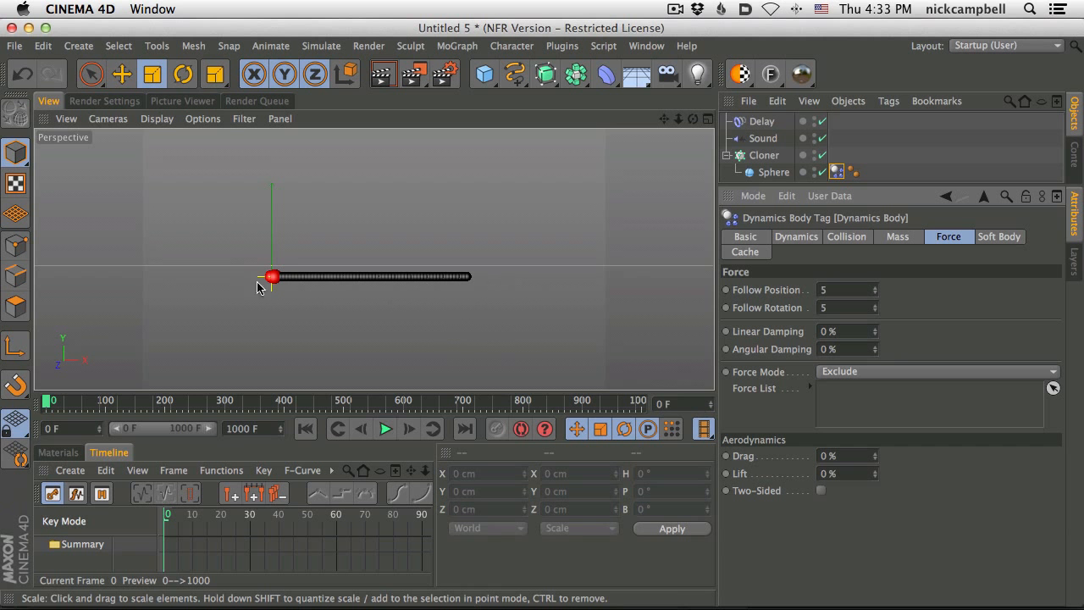
# Play the animation to watch how the cloned spheres behave with the current follow forces
pyautogui.click(385, 428)
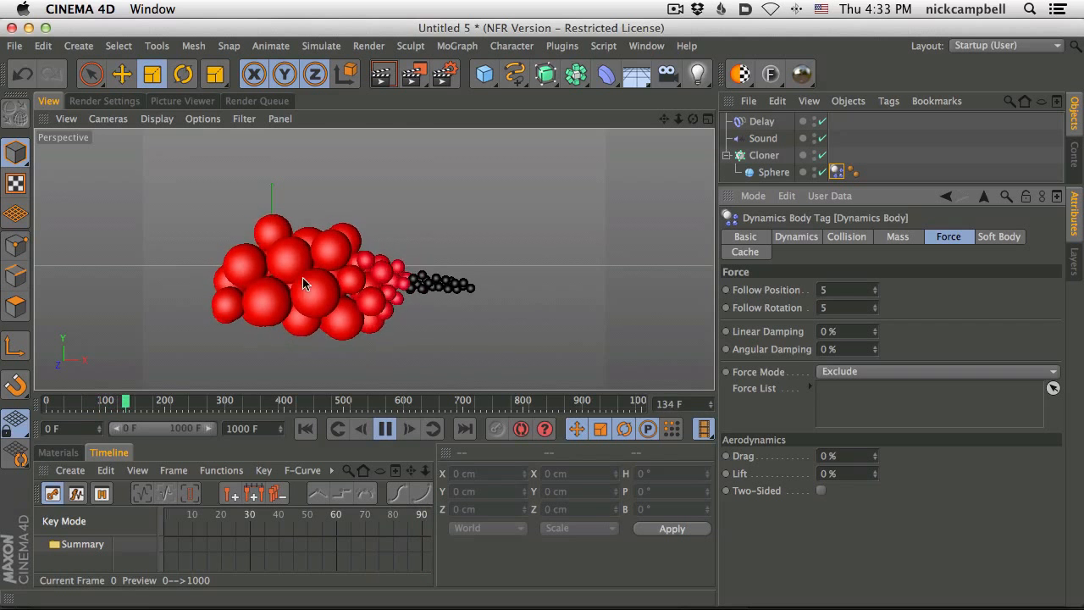
pyautogui.click(843, 288)
pyautogui.press('Tab')
pyautogui.hotkey('shift', 'Tab')
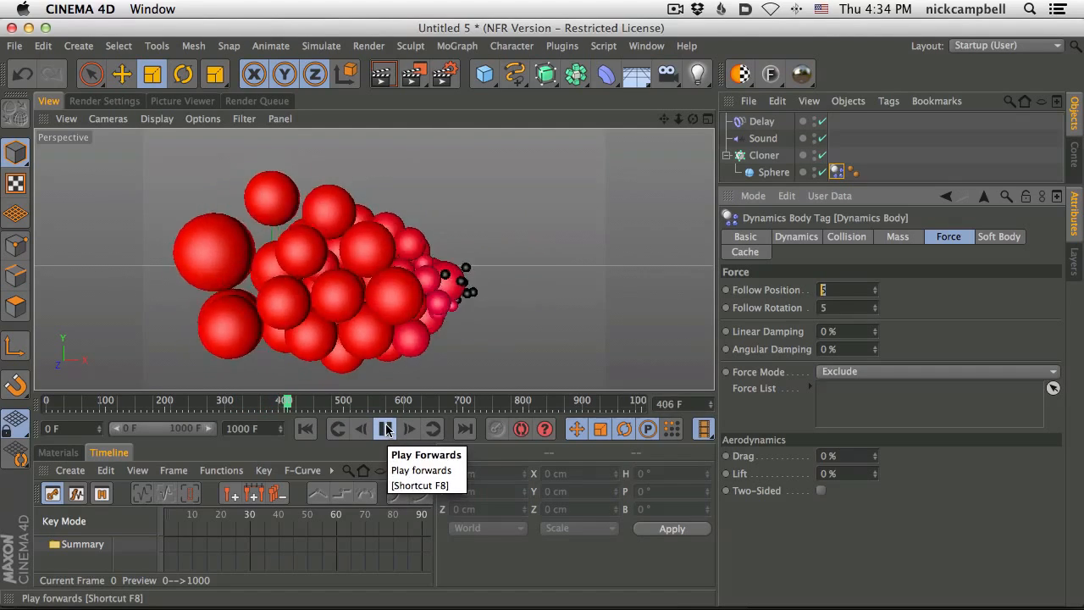
# Try the Delay effector at 0 % strength during playback, return it to 64 % and stop at frame 203
pyautogui.click(762, 121)
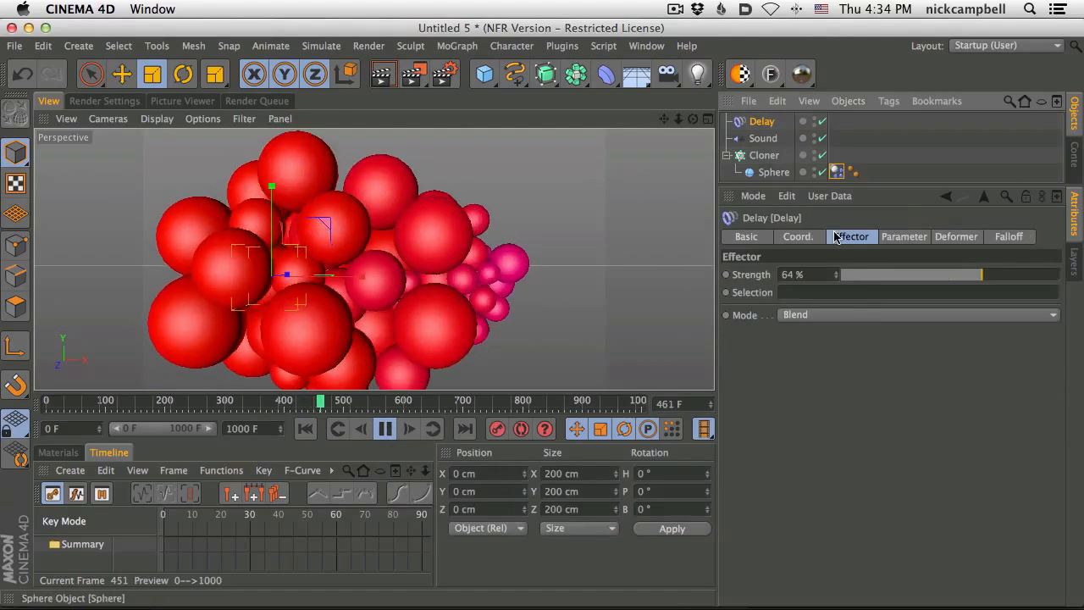
pyautogui.moveTo(970, 274); pyautogui.dragTo(821, 290)
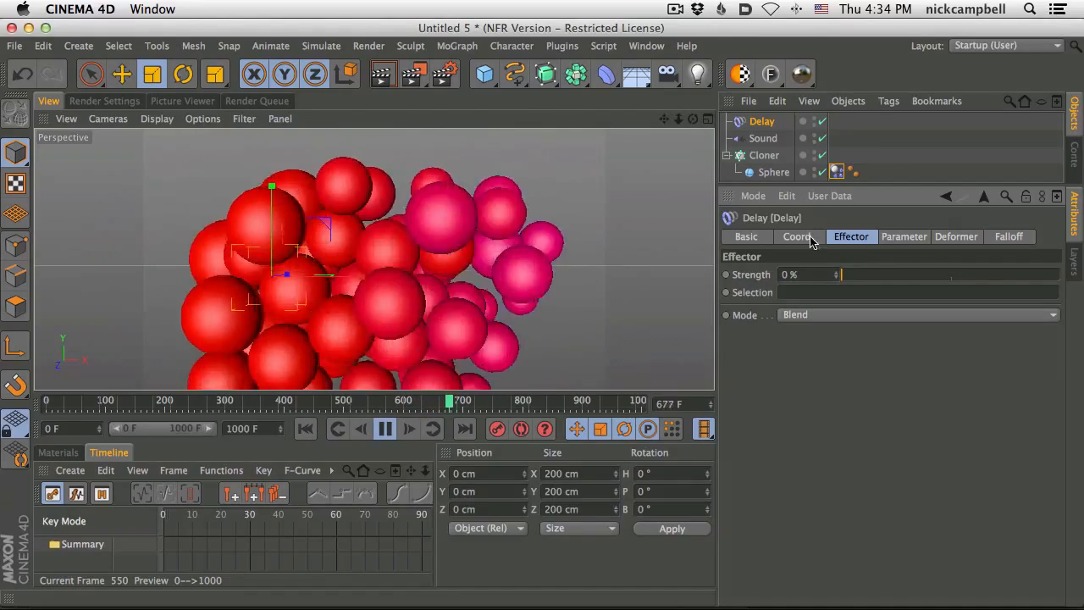
pyautogui.moveTo(912, 276); pyautogui.dragTo(989, 286)
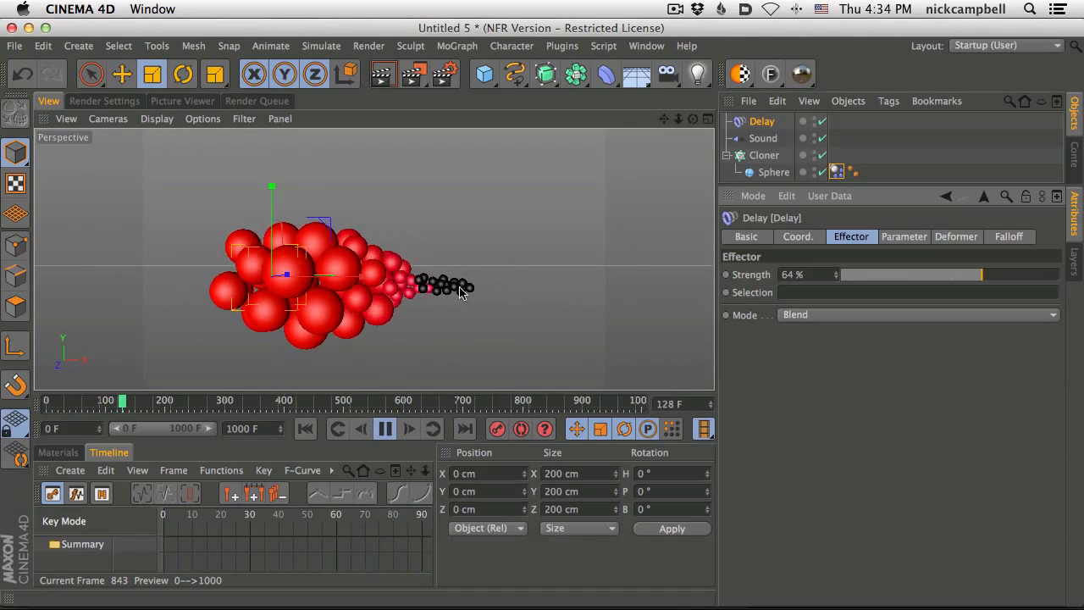
pyautogui.click(384, 431)
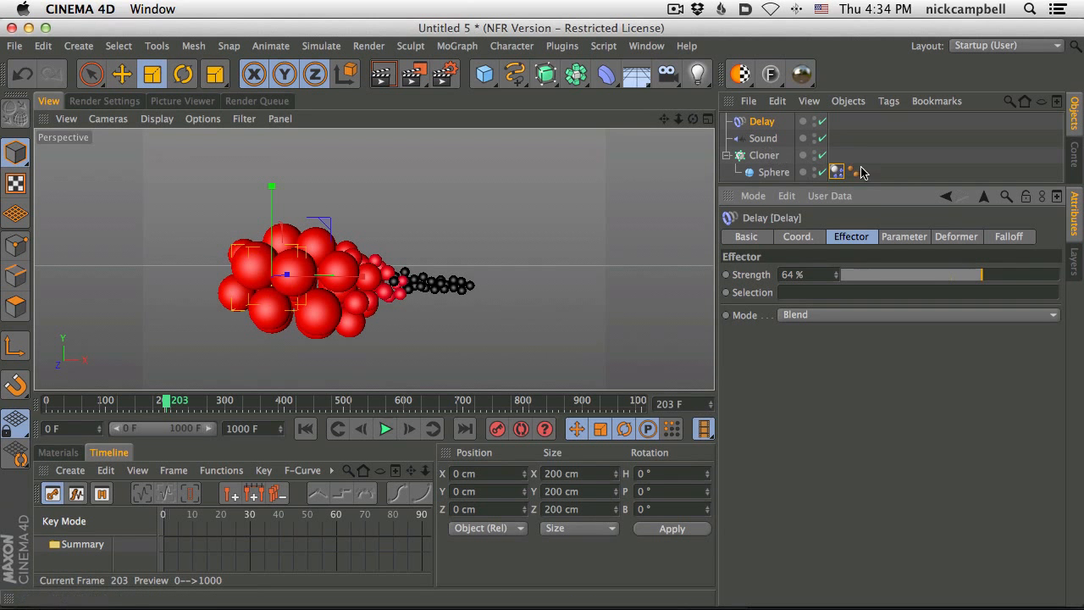
# Reshape the Sound effector's Filter Shape during playback, lowering the first point to about 0.2 and adding a midpoint at about 0.65
pyautogui.click(763, 139)
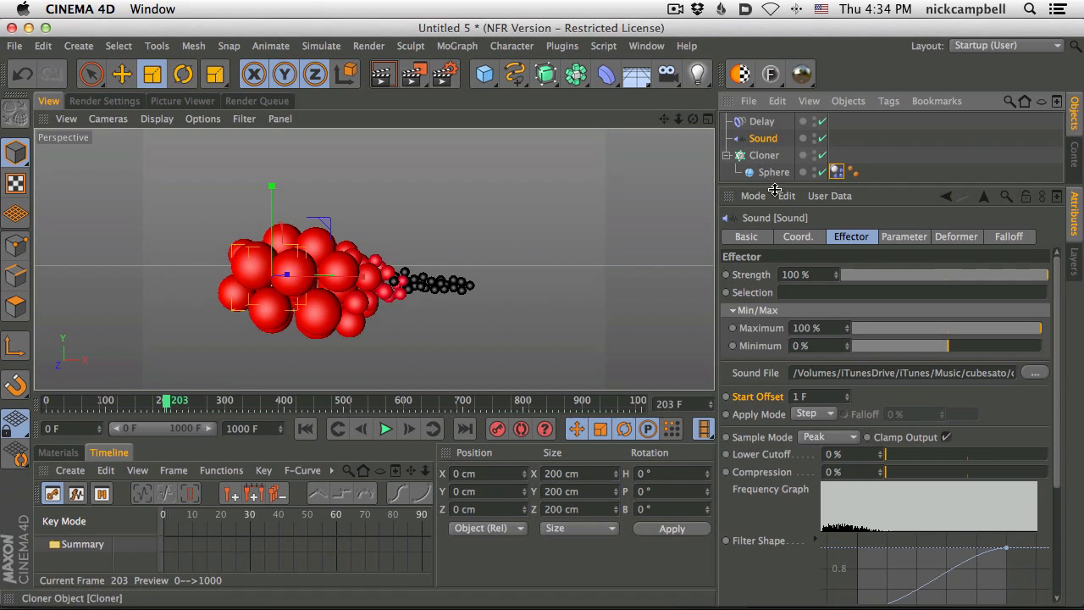
pyautogui.scroll(-5, 1057, 338)
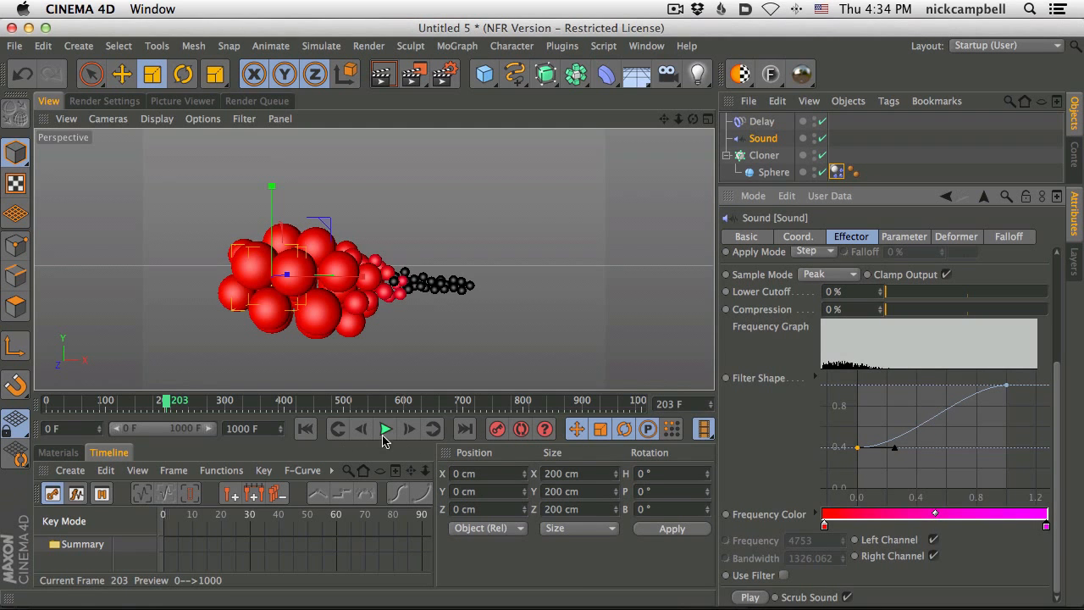
pyautogui.click(385, 430)
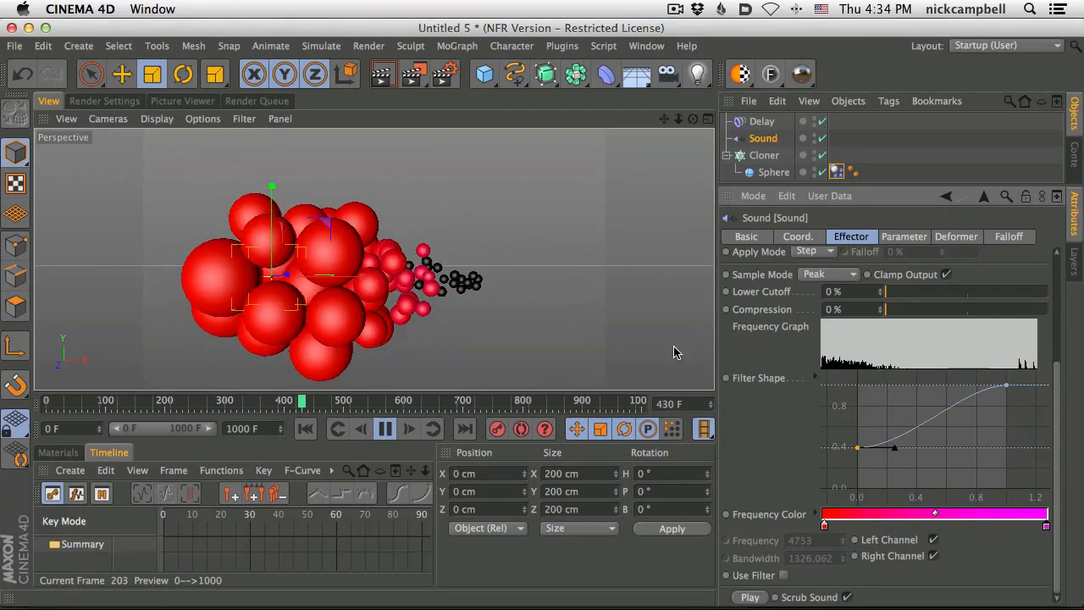
pyautogui.moveTo(857, 446); pyautogui.dragTo(839, 475)
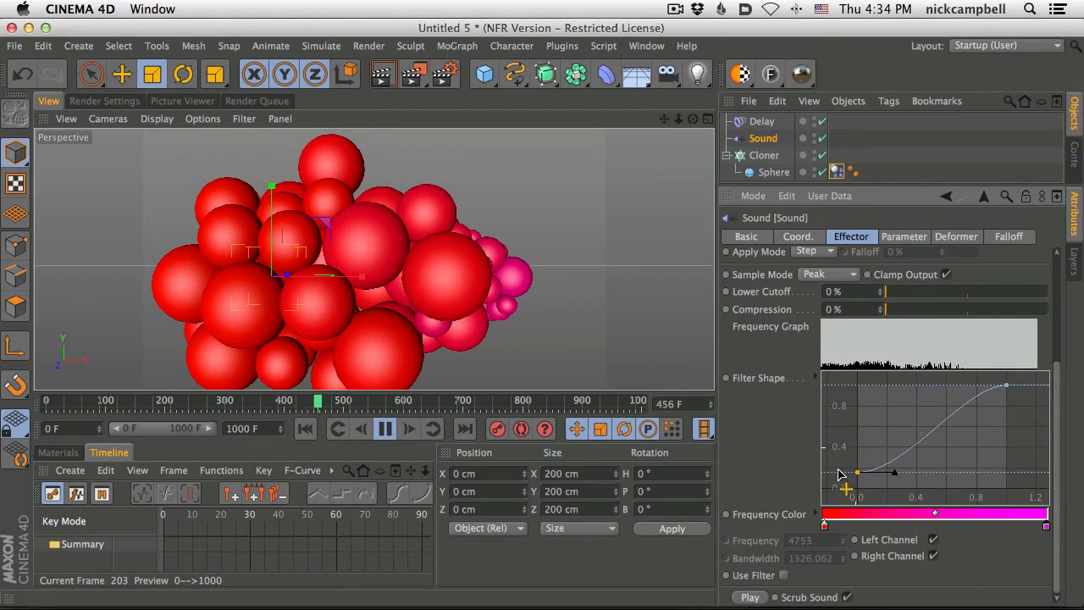
pyautogui.keyDown('ctrl'); pyautogui.click(938, 422); pyautogui.keyUp('ctrl')
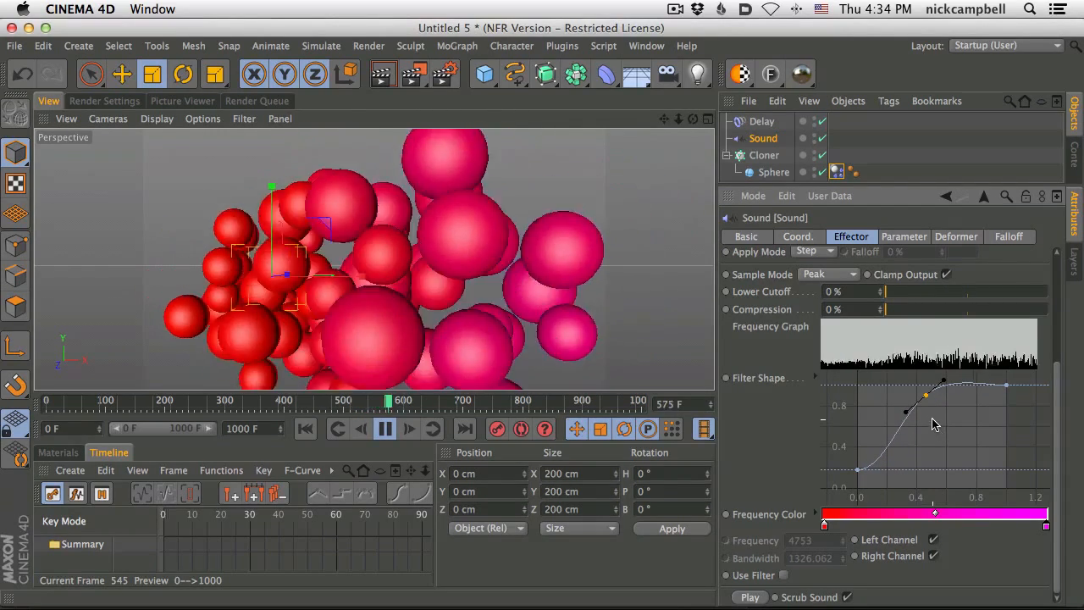
pyautogui.moveTo(926, 394); pyautogui.dragTo(937, 422)
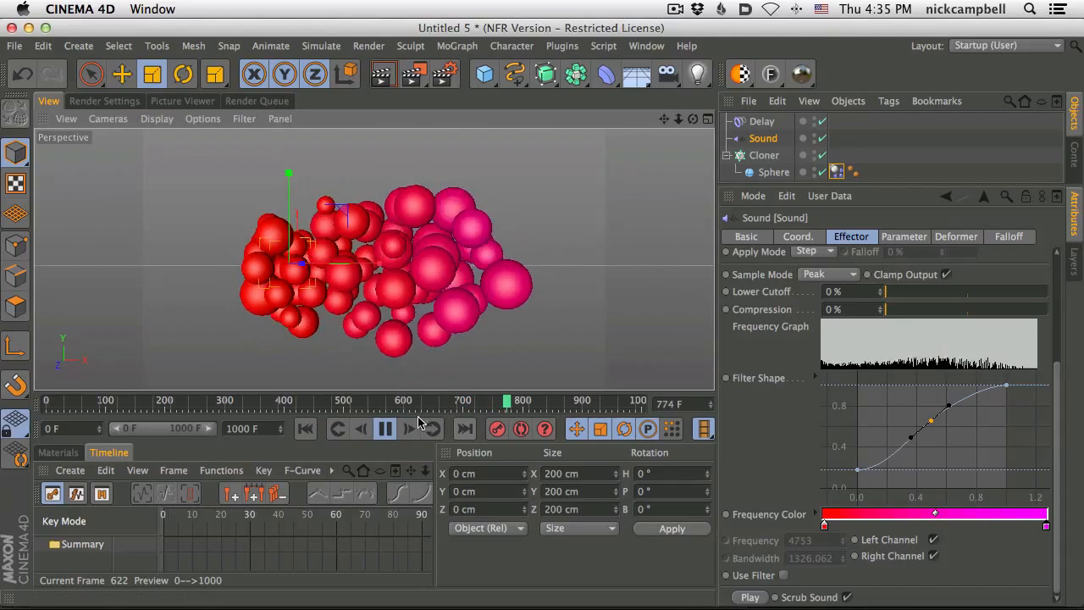
pyautogui.click(387, 429)
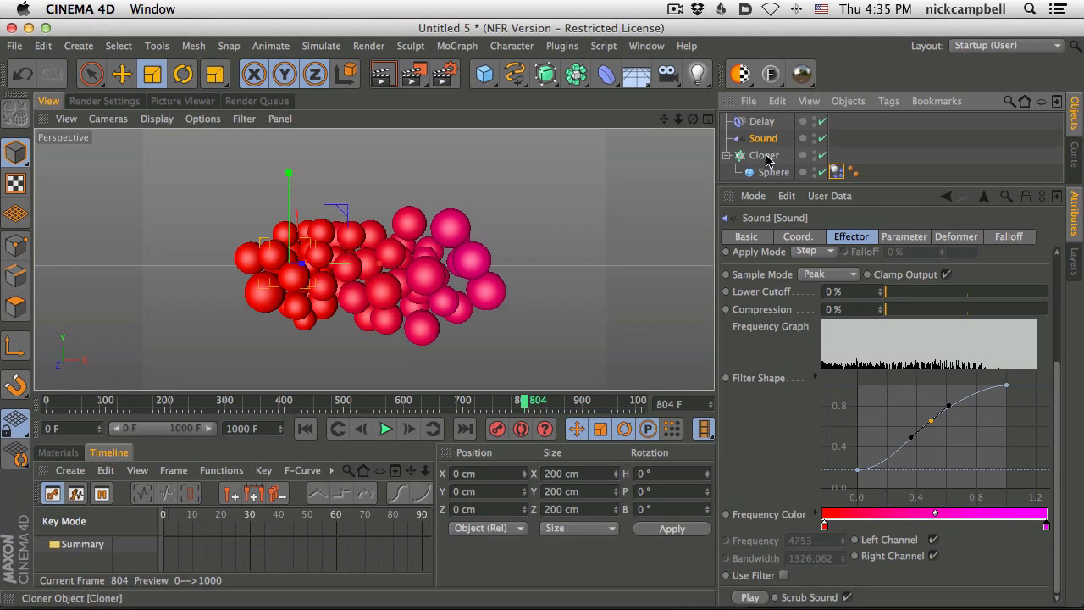
# Duplicate the Sound effector by copying and pasting it
pyautogui.click(767, 157)
pyautogui.click(765, 140)
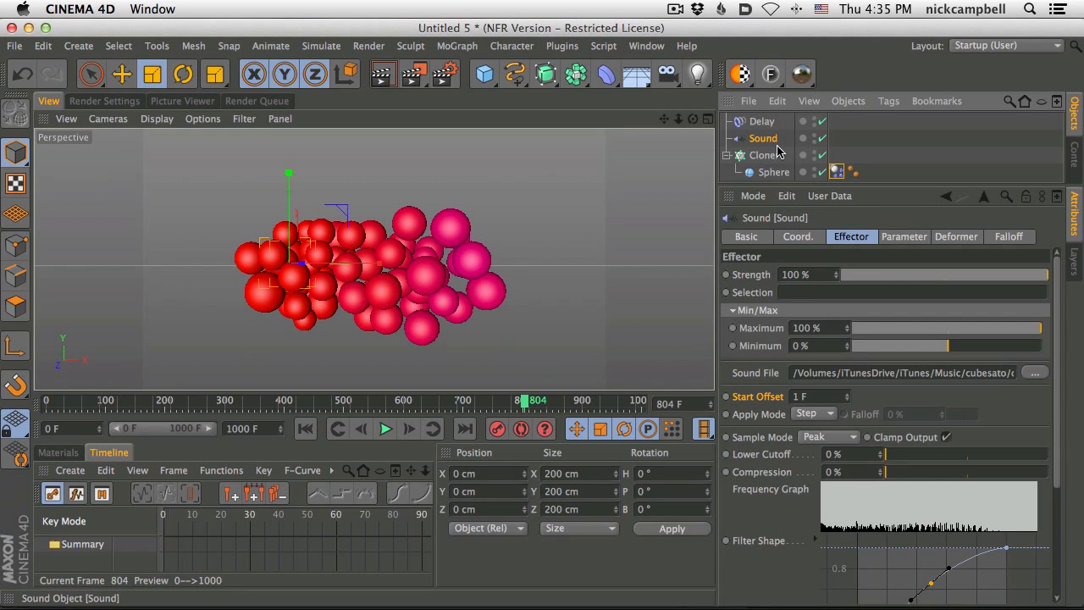
pyautogui.press('super+c')
pyautogui.press('super+v')
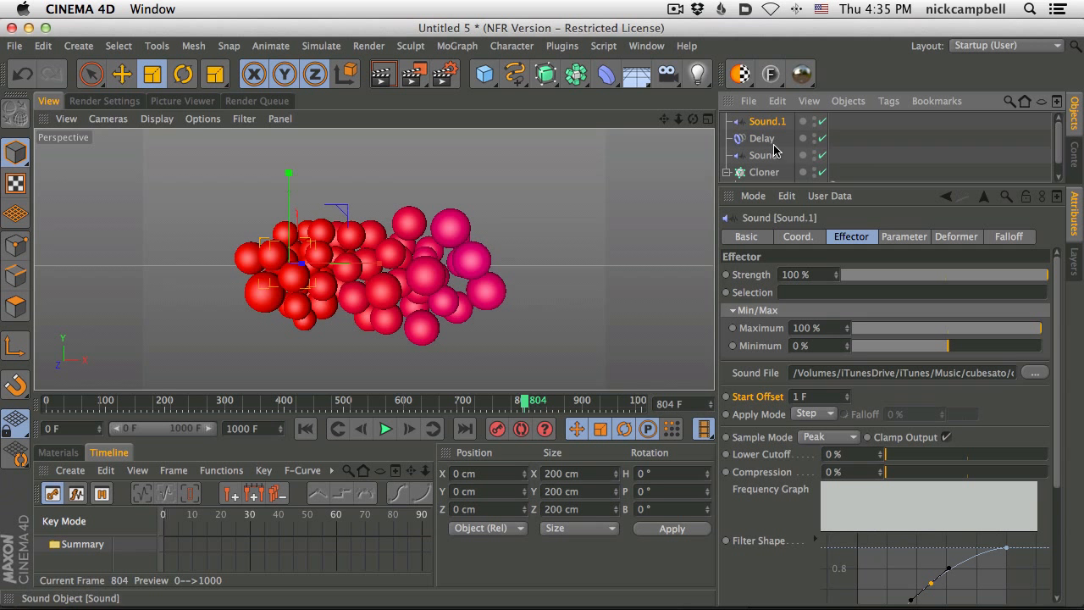
# Add the Sound.1 effector to the Cloner's effectors, between Sound and Delay
pyautogui.click(775, 173)
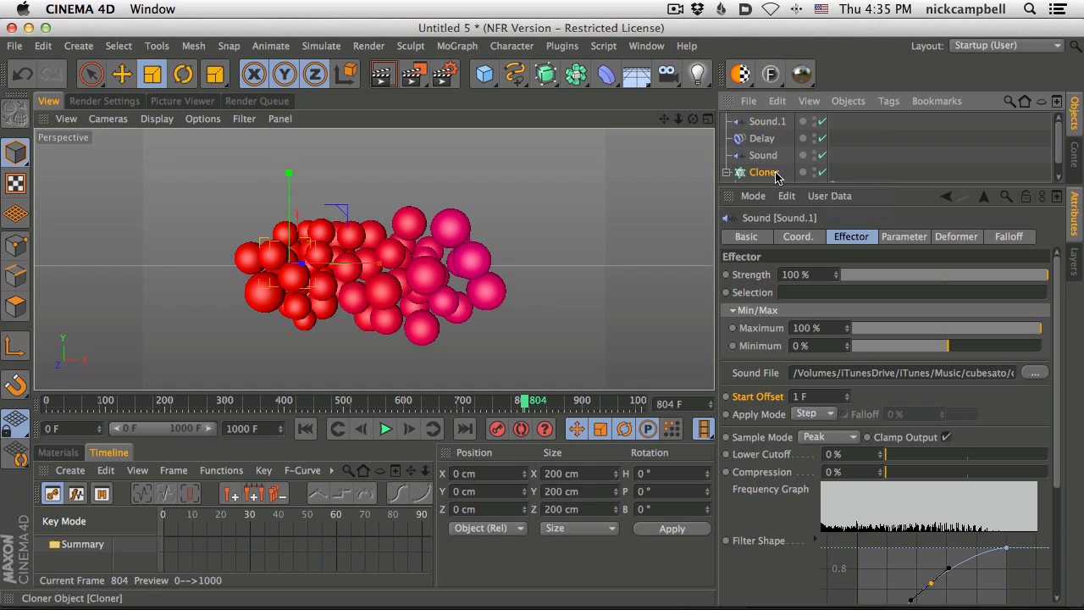
pyautogui.click(974, 238)
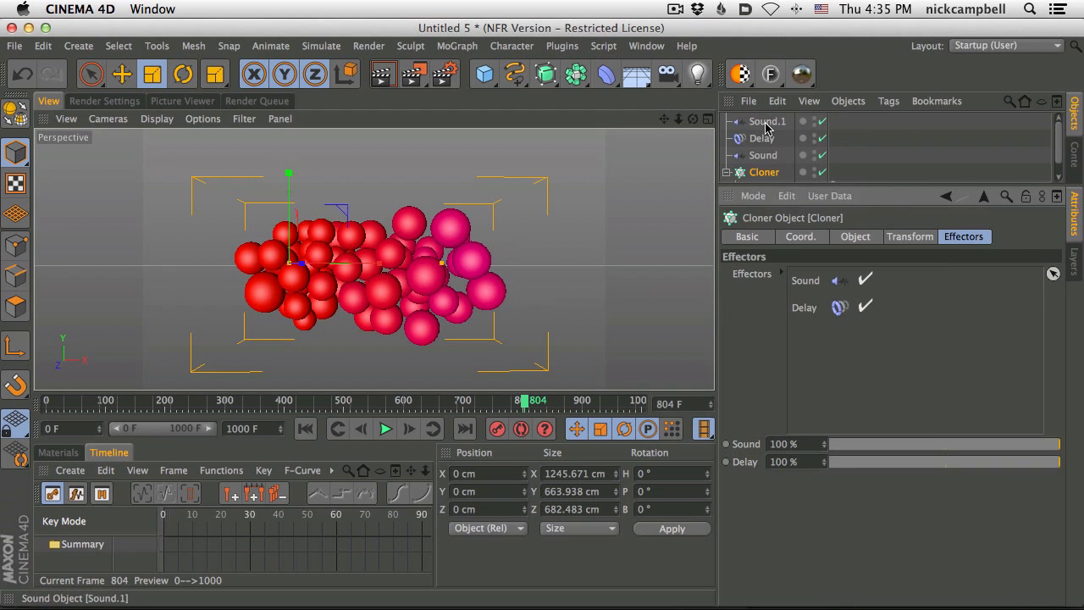
pyautogui.moveTo(767, 127); pyautogui.dragTo(809, 225)
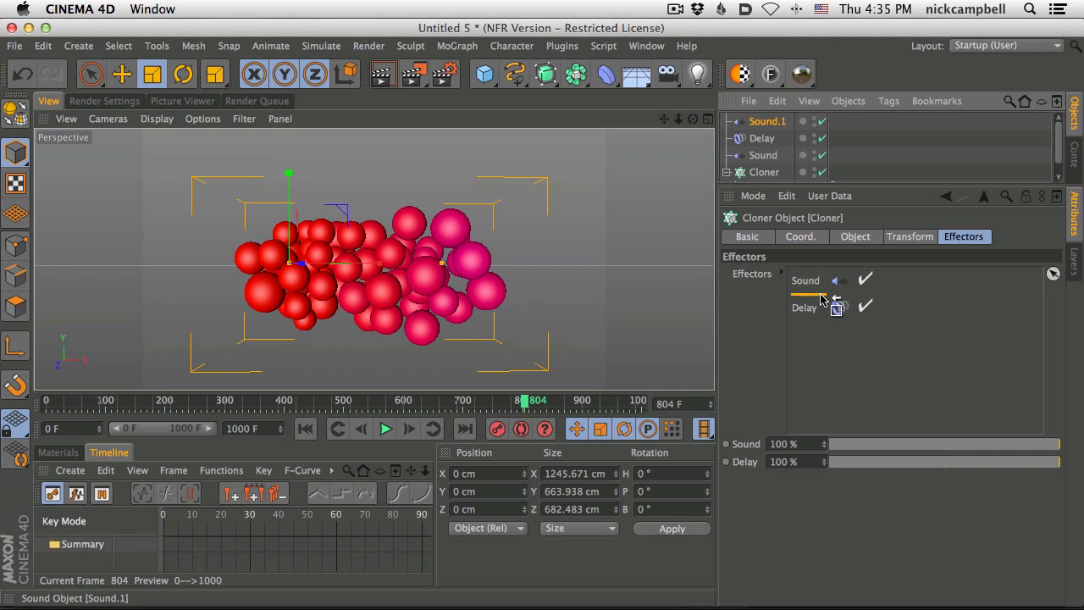
pyautogui.moveTo(821, 299); pyautogui.dragTo(820, 298)
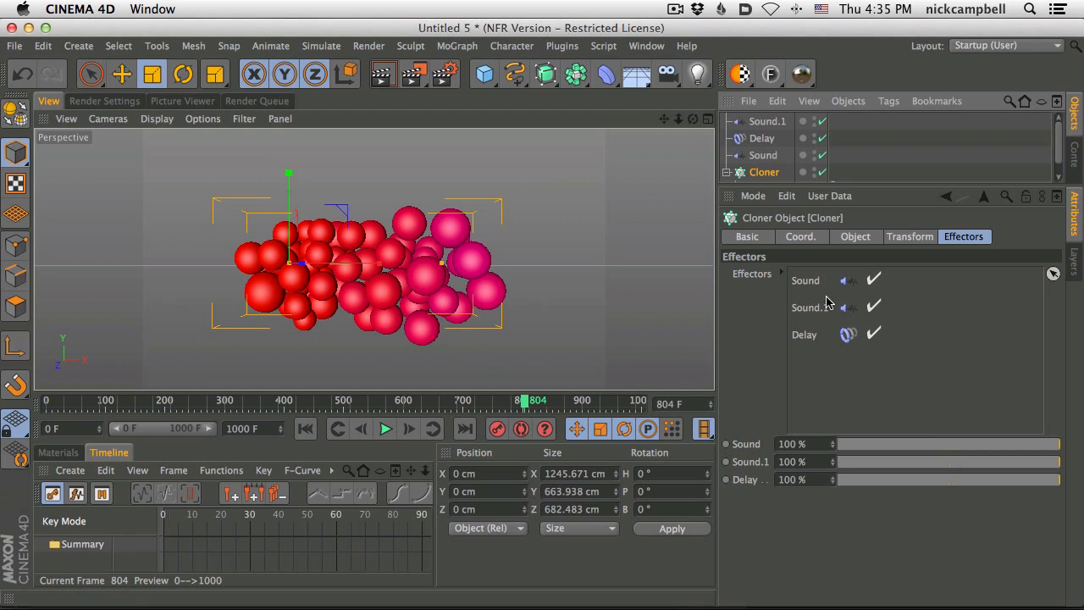
pyautogui.click(807, 337)
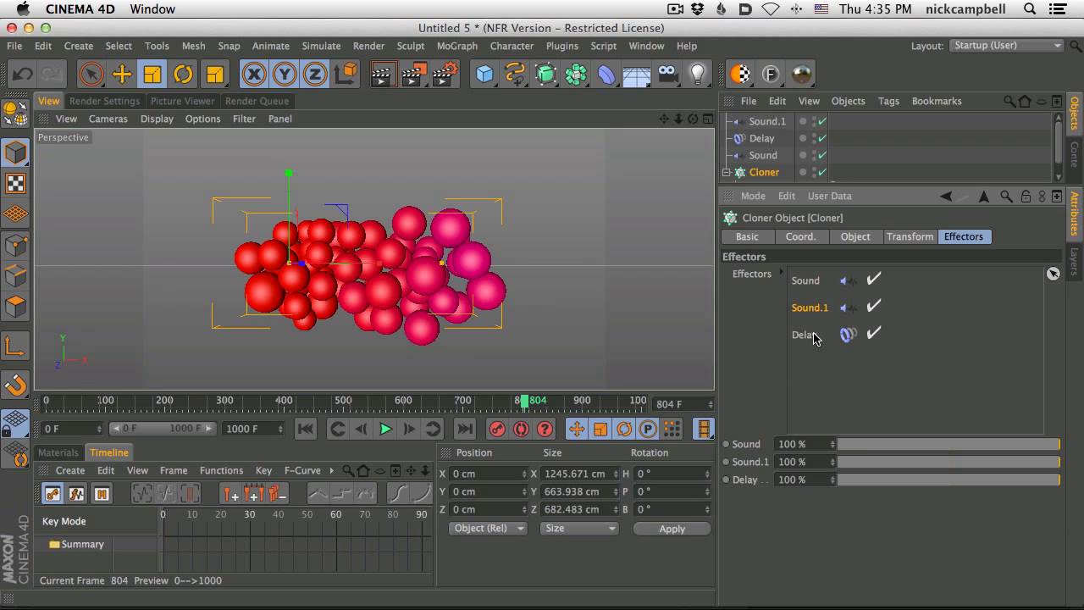
# Remove the red knot from Sound.1's Frequency Color gradient and change the remaining magenta knot to white
pyautogui.click(763, 123)
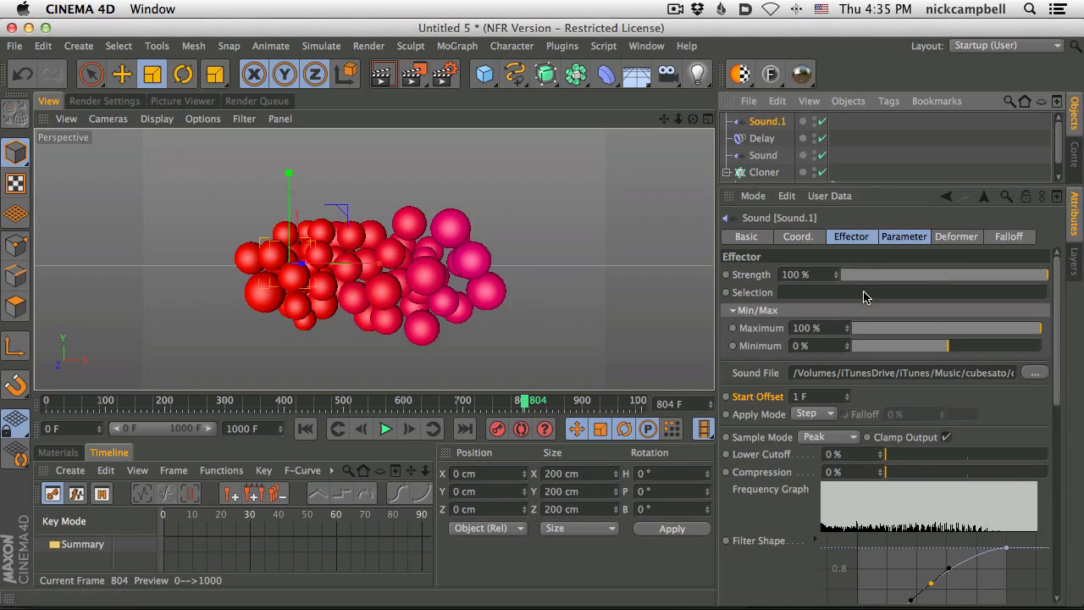
pyautogui.moveTo(1057, 378); pyautogui.dragTo(1064, 500)
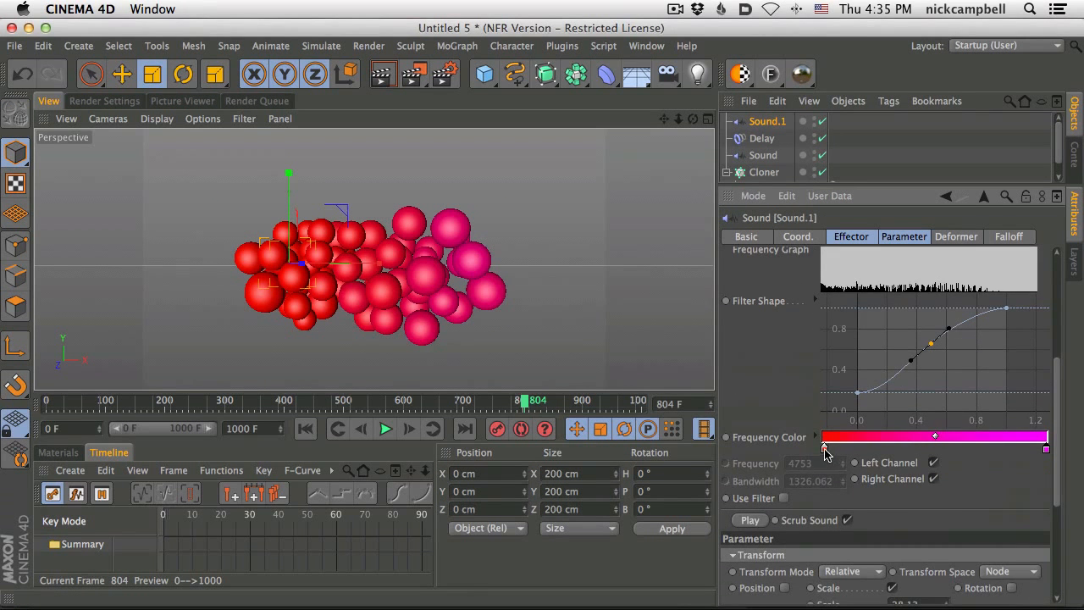
pyautogui.click(825, 450)
pyautogui.press('Delete')
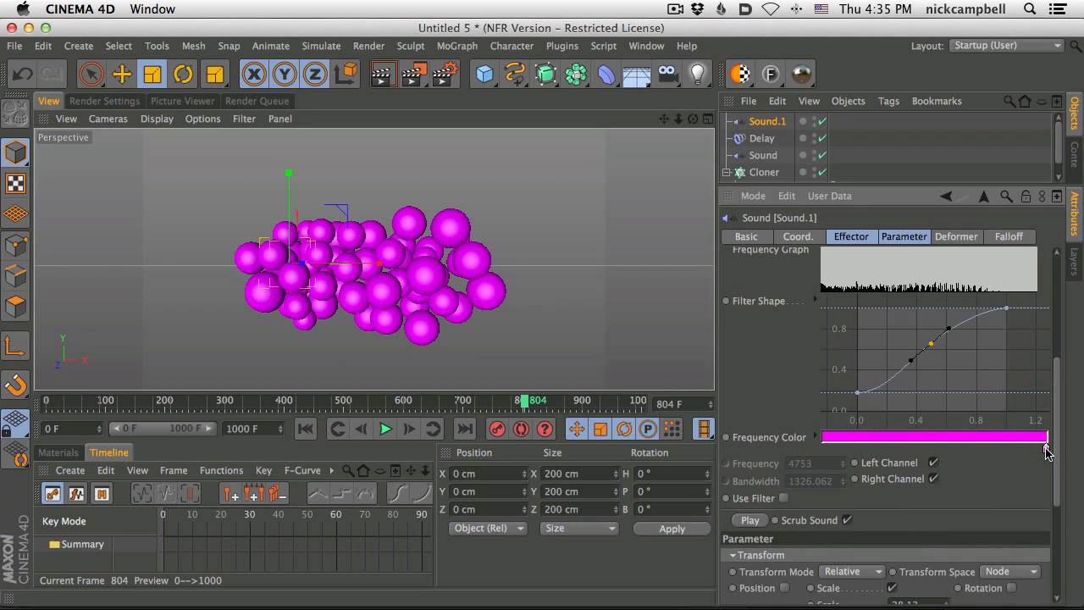
pyautogui.doubleClick(1046, 450)
pyautogui.moveTo(899, 431); pyautogui.dragTo(802, 368)
pyautogui.click(982, 521)
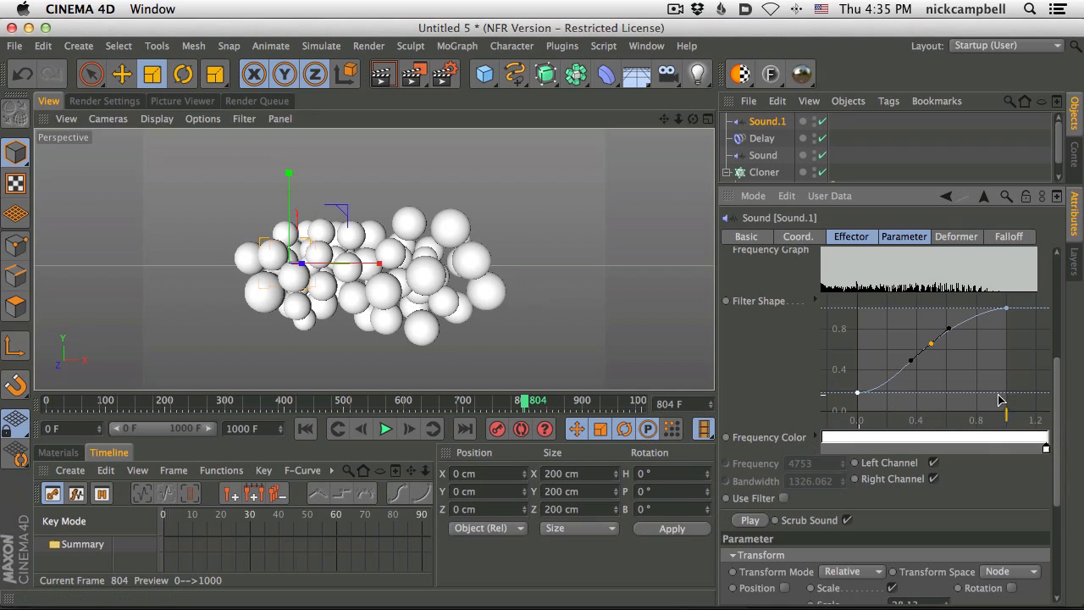
# Preview the animation, set Sound.1's Scale to 1 and play again up to frame 46
pyautogui.click(386, 429)
pyautogui.click(385, 431)
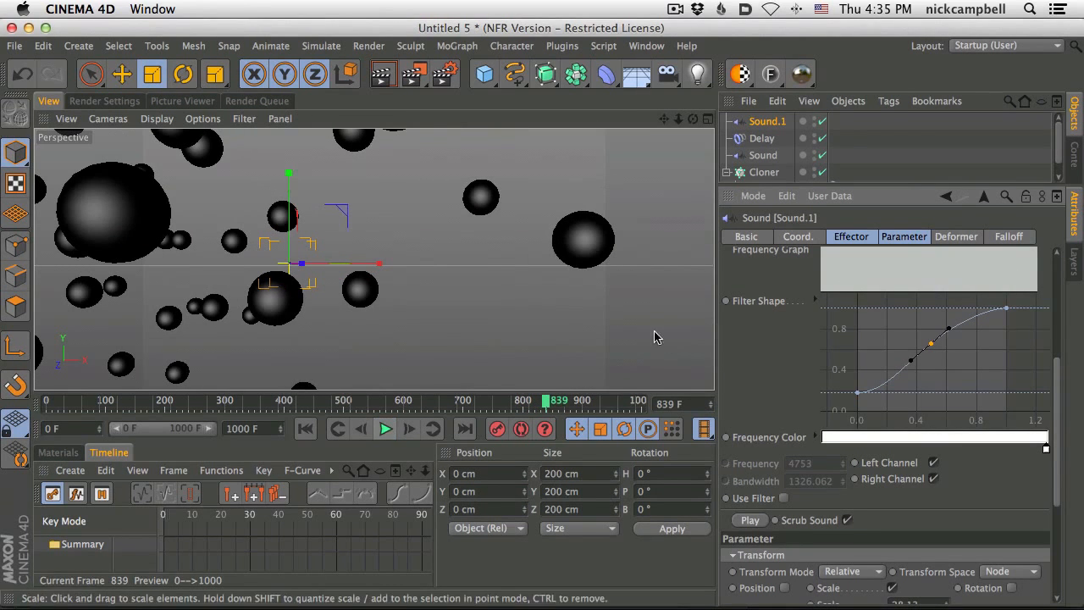
pyautogui.moveTo(1059, 381); pyautogui.dragTo(1038, 258)
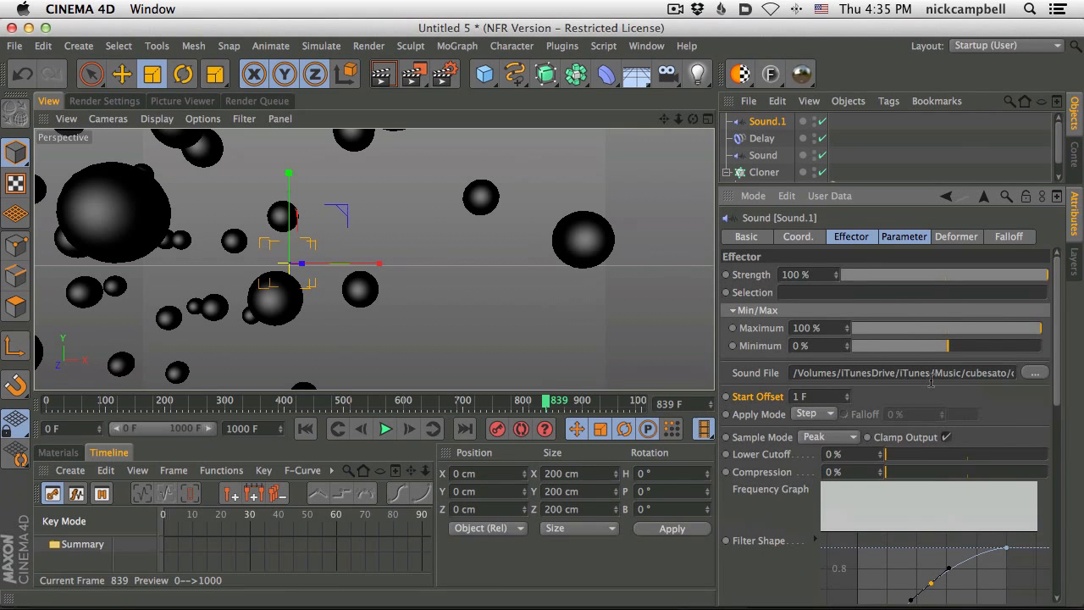
pyautogui.click(944, 238)
pyautogui.click(916, 240)
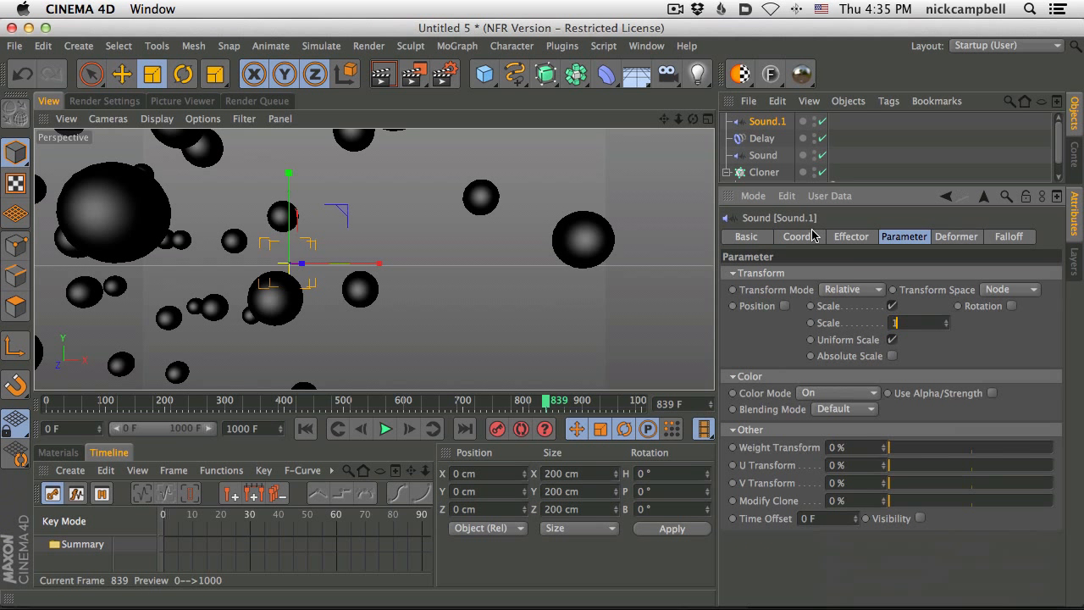
pyautogui.click(387, 430)
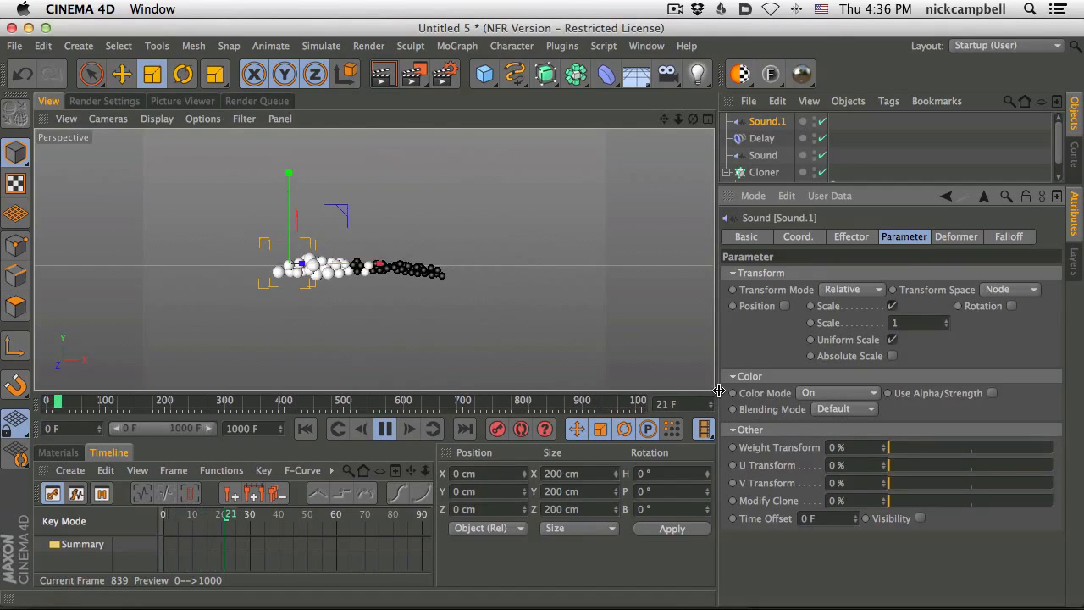
pyautogui.press('F8')
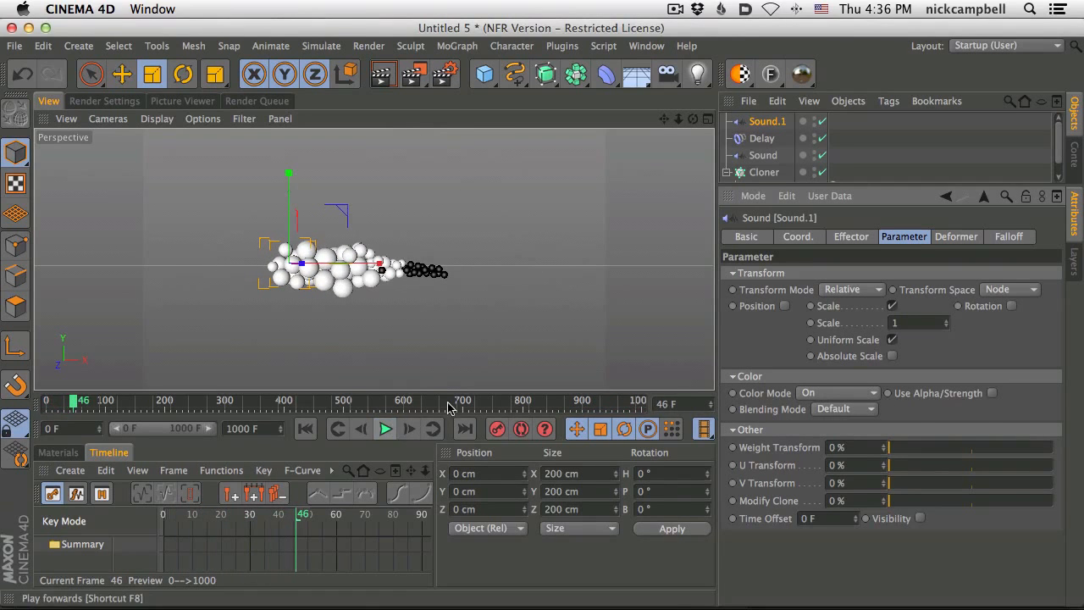
# Set Sound.1's color Blending Mode to Add, play to frame 65 and render the view
pyautogui.click(835, 410)
pyautogui.click(864, 445)
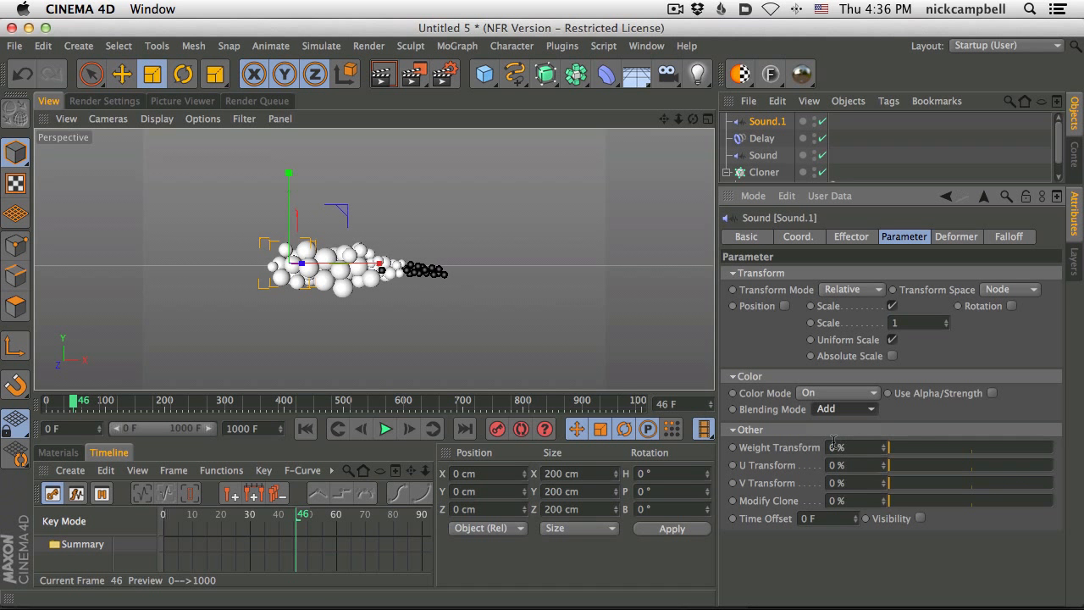
pyautogui.click(385, 429)
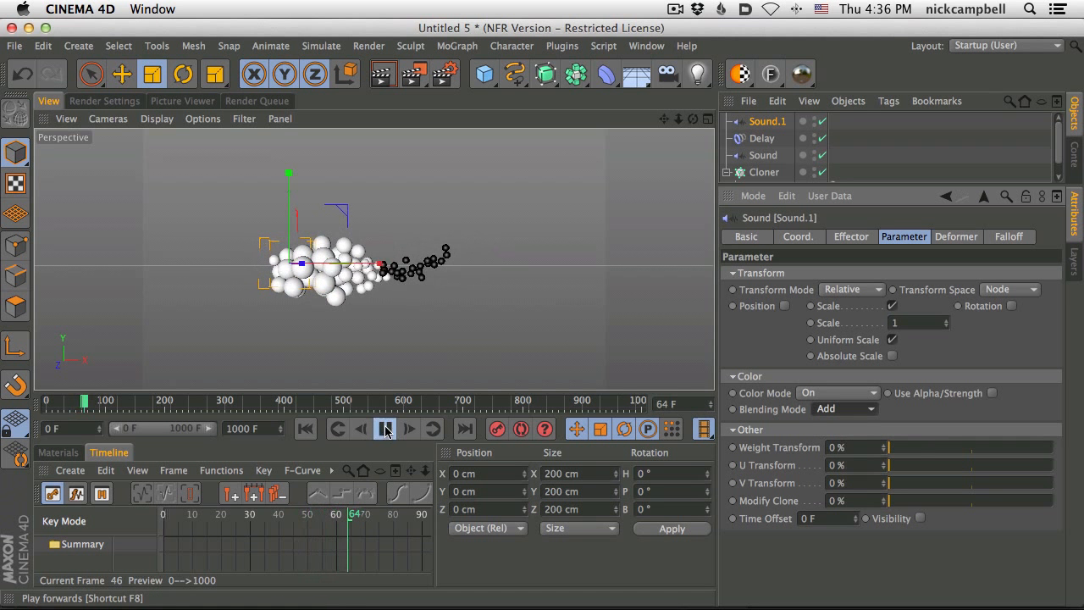
pyautogui.click(382, 75)
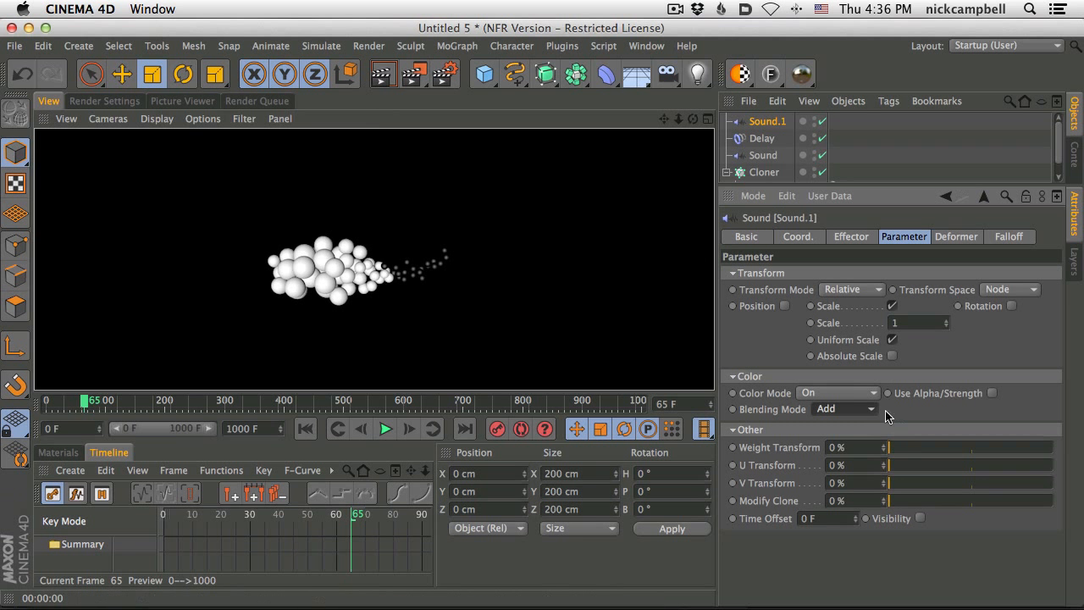
# Enable Use Alpha/Strength for Sound.1's color, play to frame 80 and render the view
pyautogui.click(993, 393)
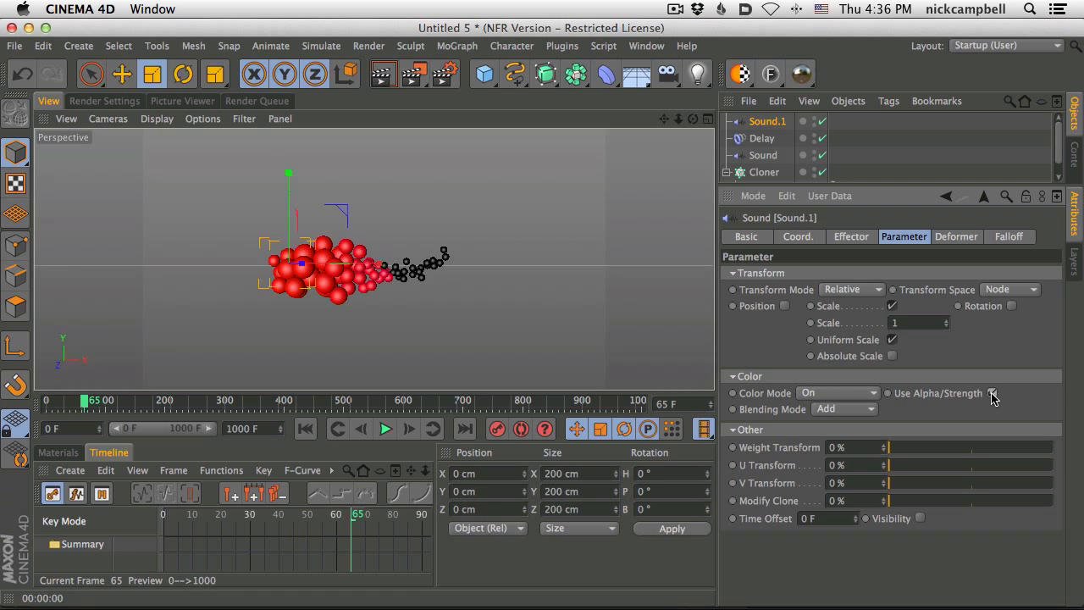
pyautogui.click(385, 428)
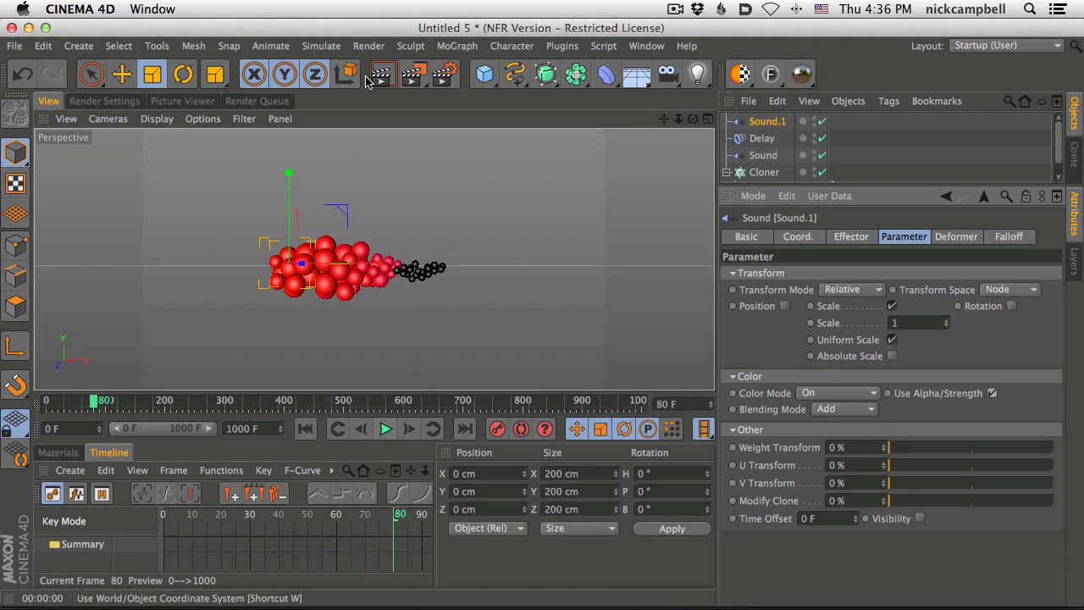
pyautogui.click(382, 74)
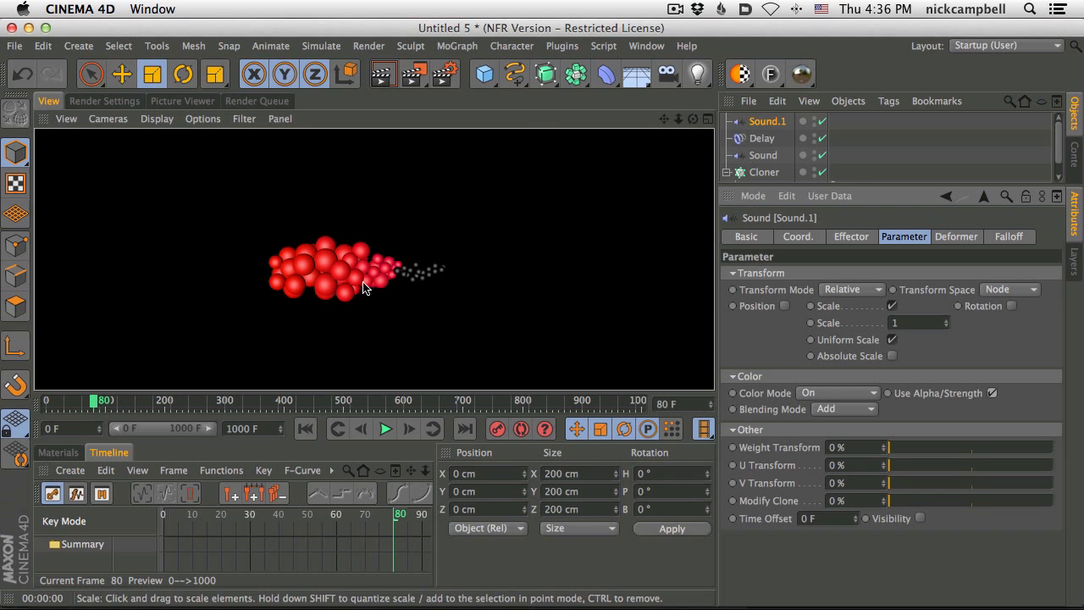
# Set the Sound effector's color Blending Mode to Add, play the animation to frame 205 and render the view
pyautogui.click(765, 156)
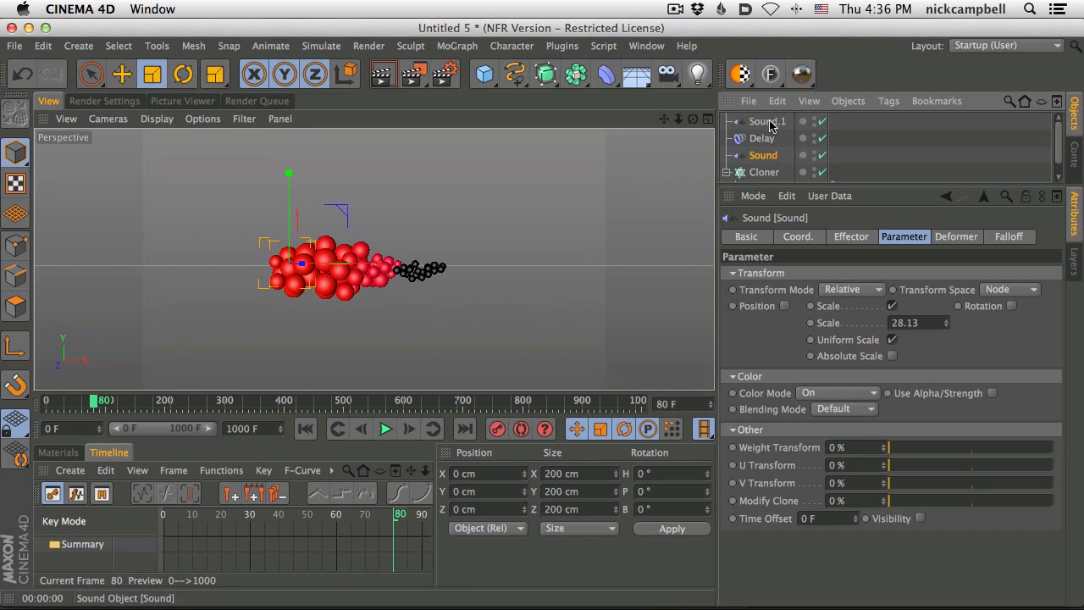
pyautogui.click(766, 156)
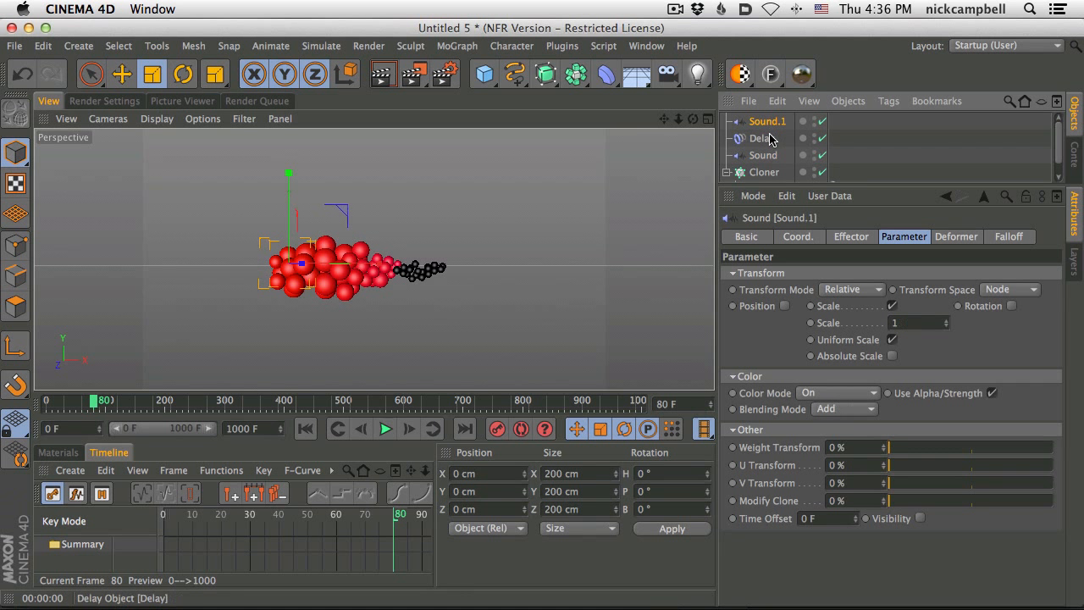
pyautogui.click(853, 410)
pyautogui.click(952, 376)
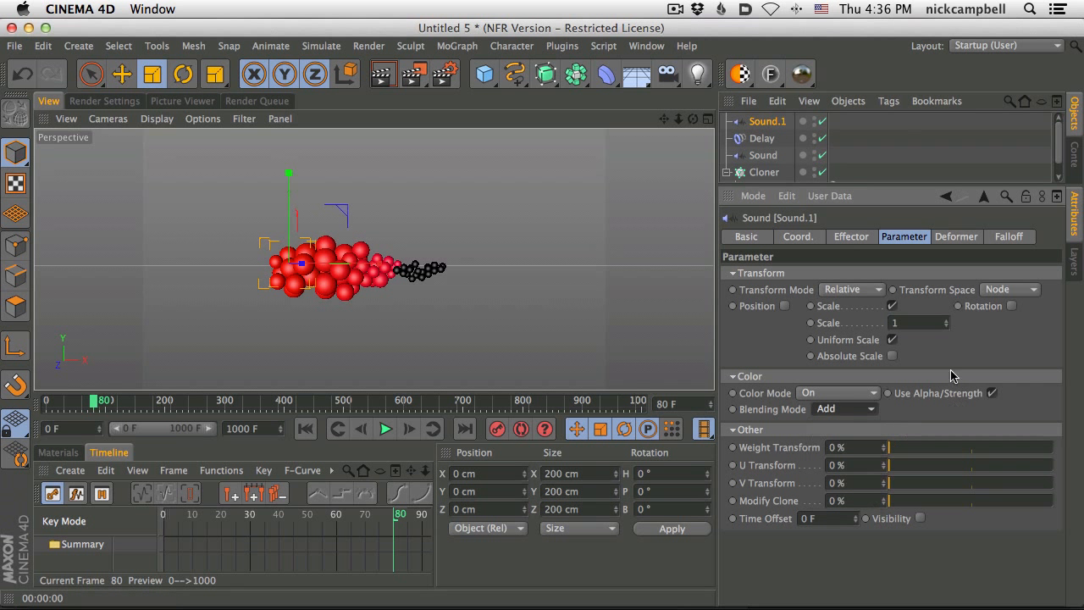
pyautogui.click(766, 156)
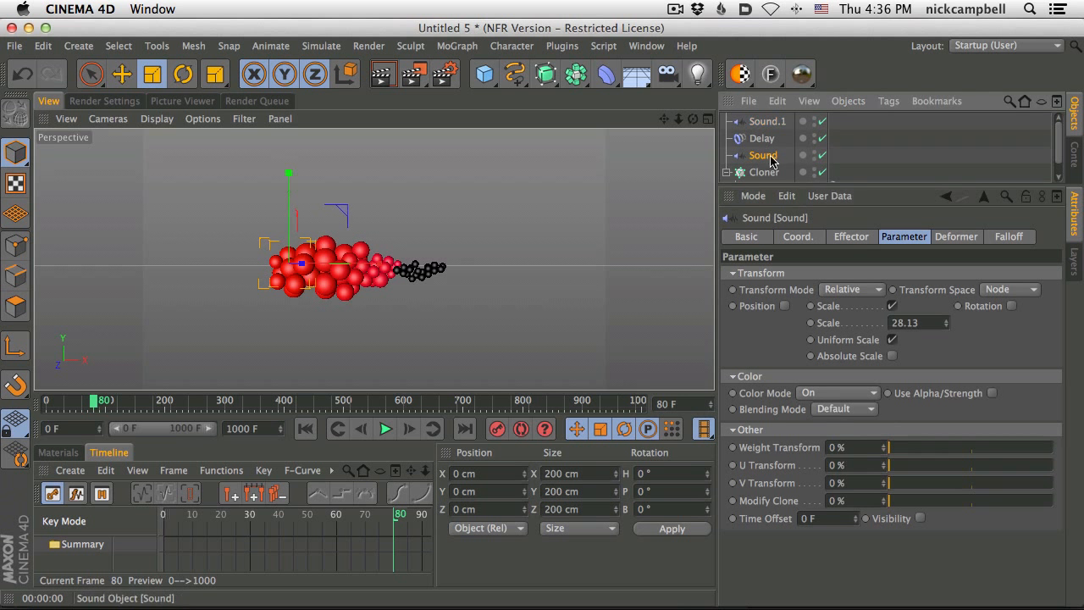
pyautogui.click(848, 411)
pyautogui.click(834, 439)
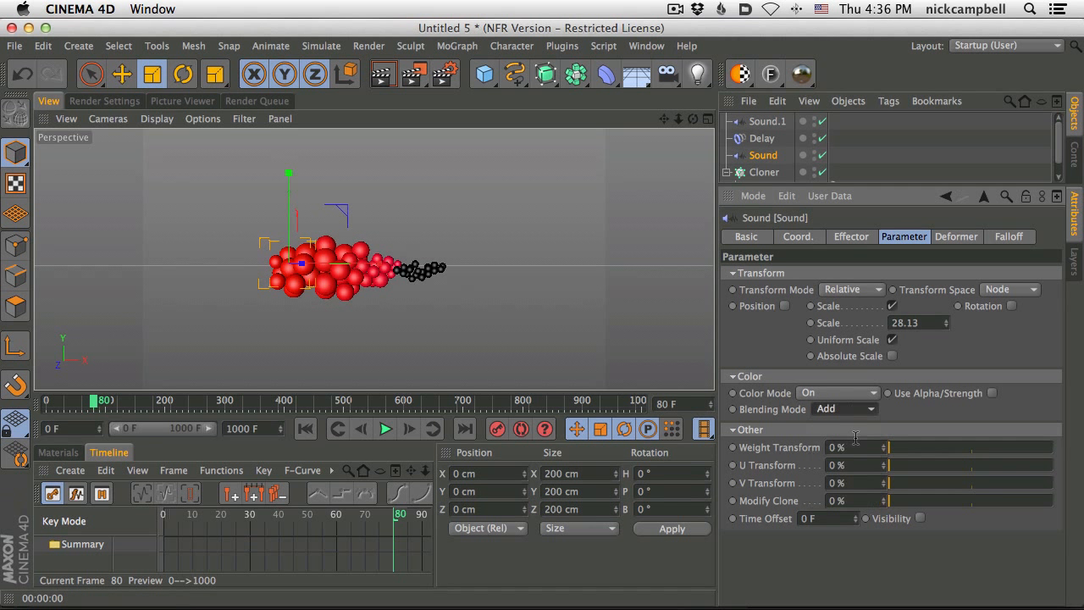
pyautogui.click(384, 429)
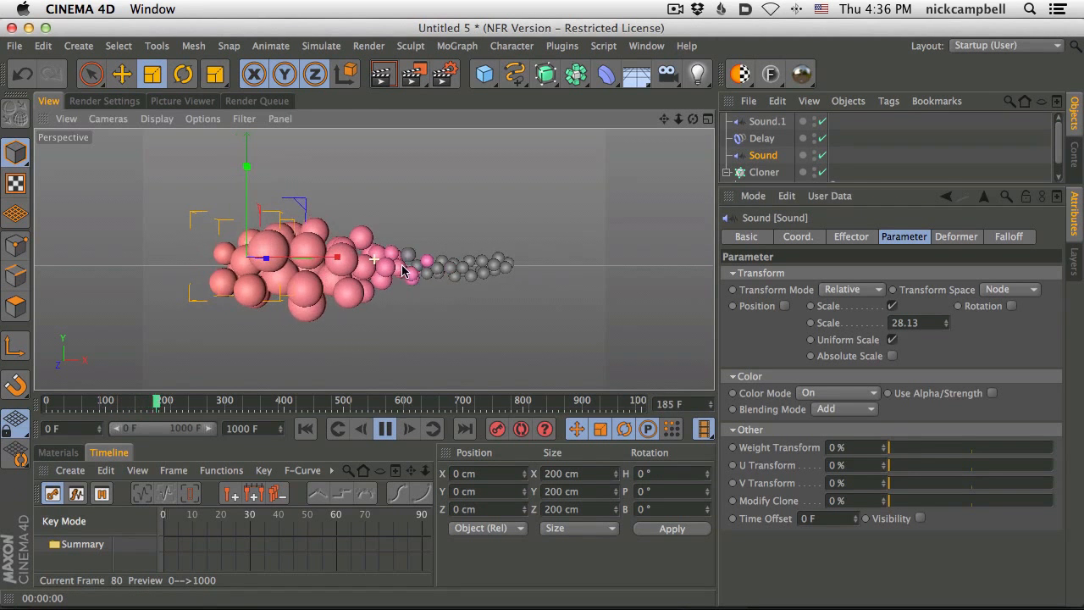
pyautogui.click(383, 73)
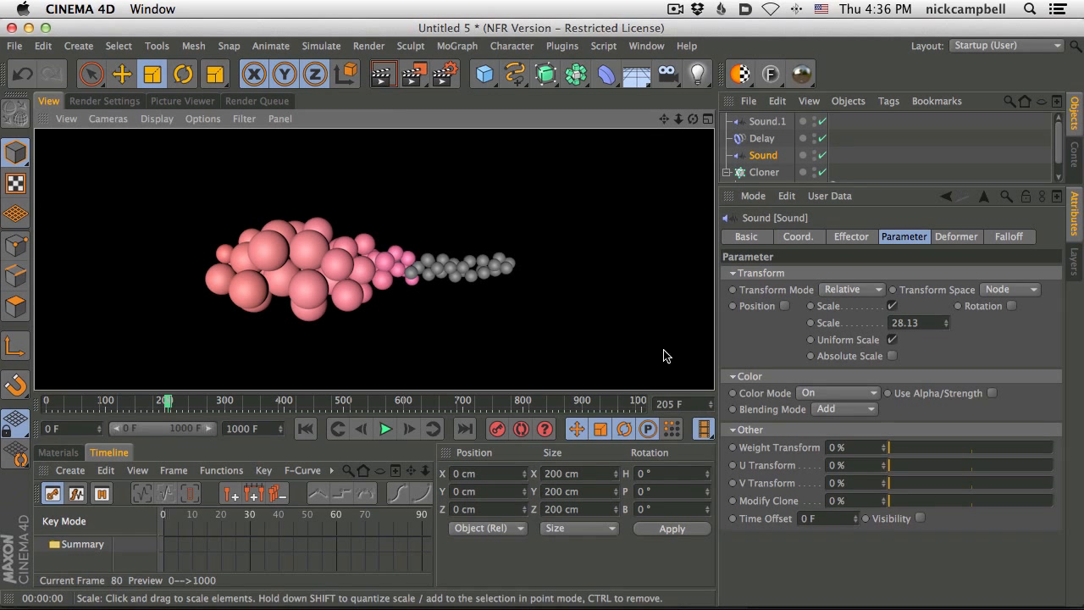
# Toggle Sound.1 off and back on, and return the Sound effector's color Blending Mode to Default
pyautogui.click(768, 124)
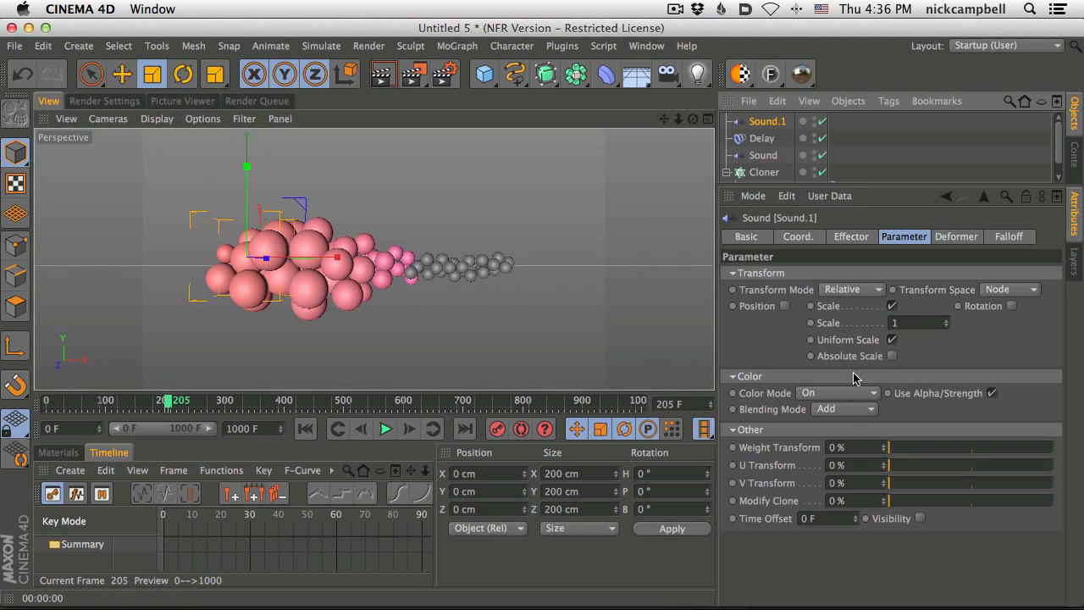
pyautogui.click(821, 123)
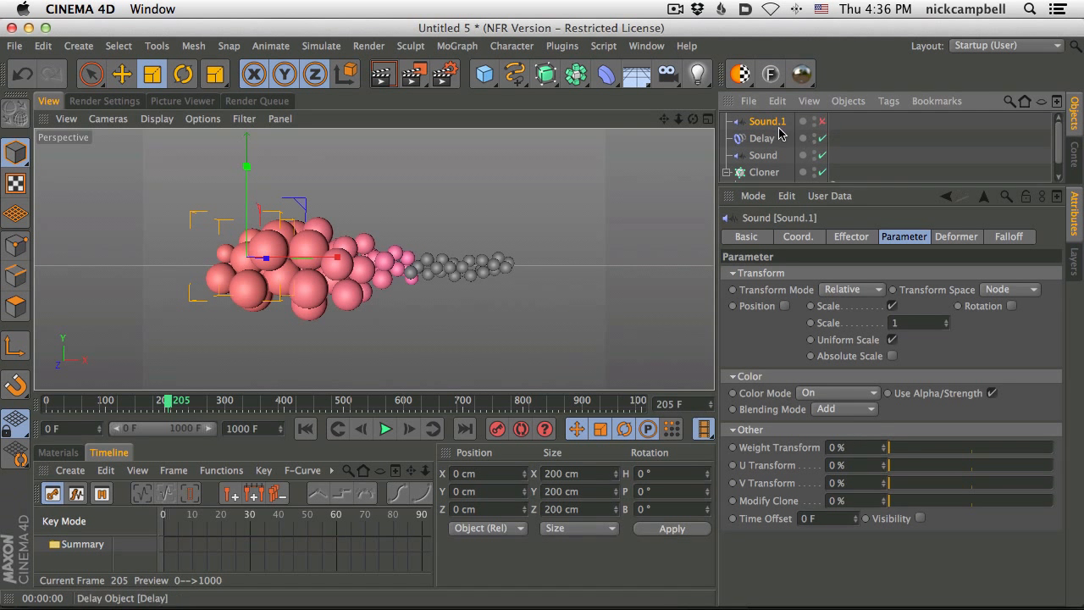
pyautogui.click(821, 123)
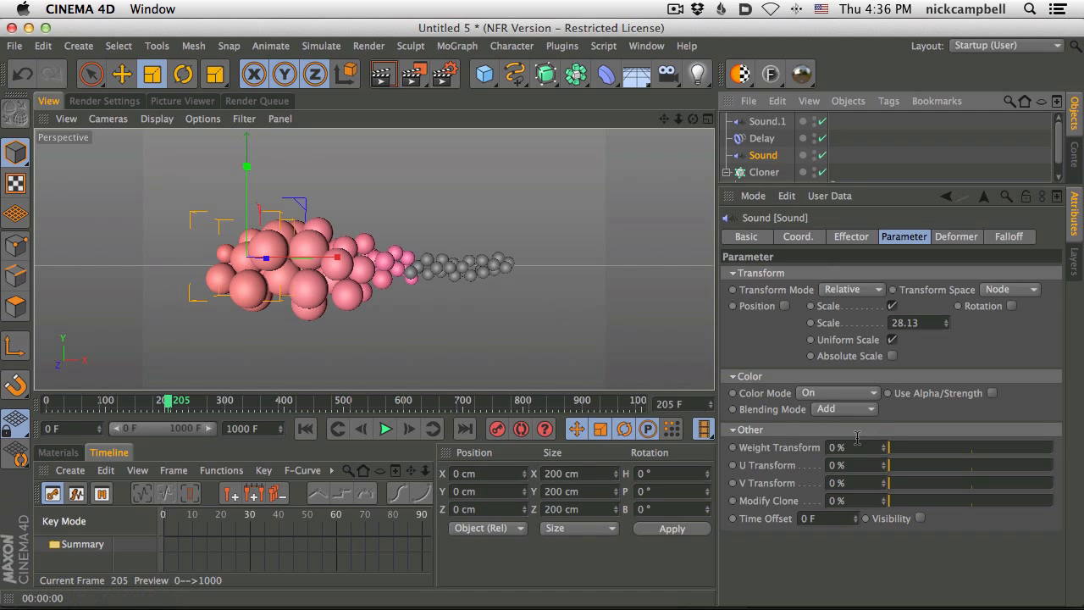
pyautogui.click(845, 413)
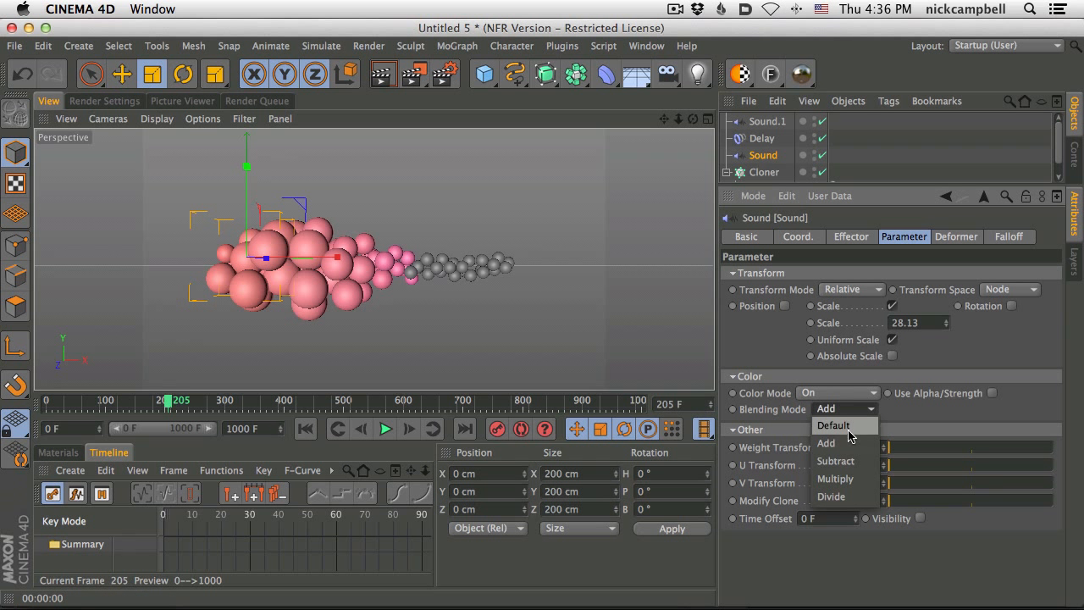
pyautogui.click(854, 426)
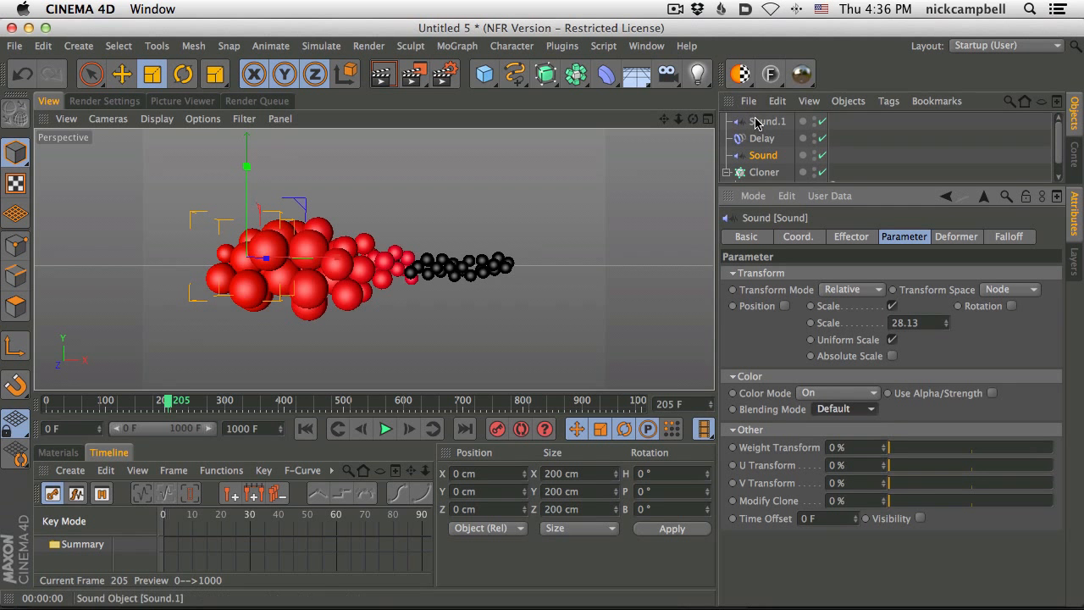
# Keep Sound.1's color Blending Mode on Add and disable its Use Alpha/Strength option
pyautogui.click(756, 124)
pyautogui.click(863, 412)
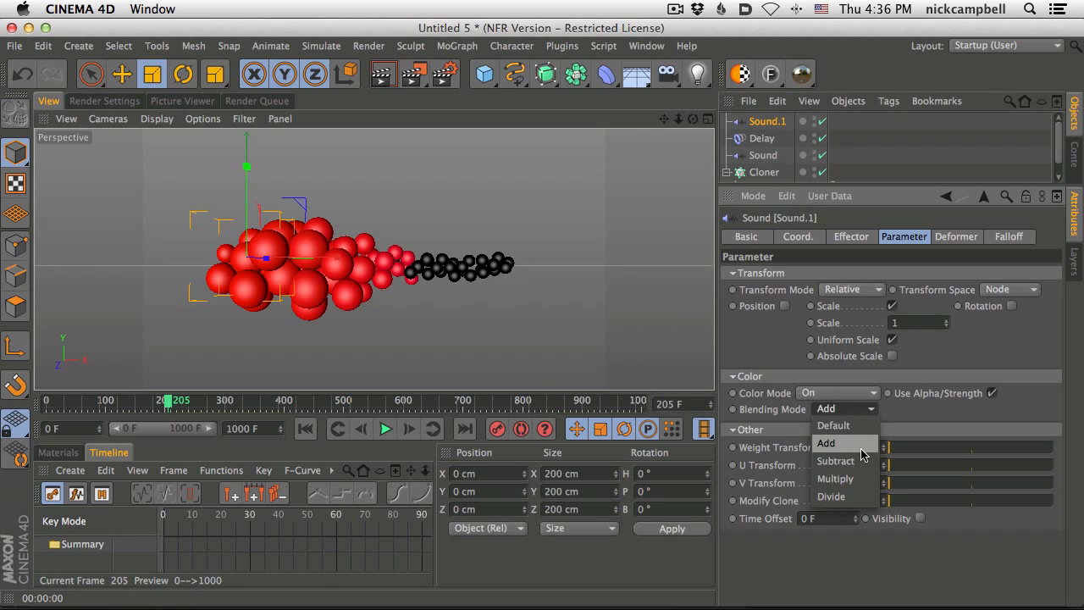
pyautogui.click(830, 444)
pyautogui.click(993, 393)
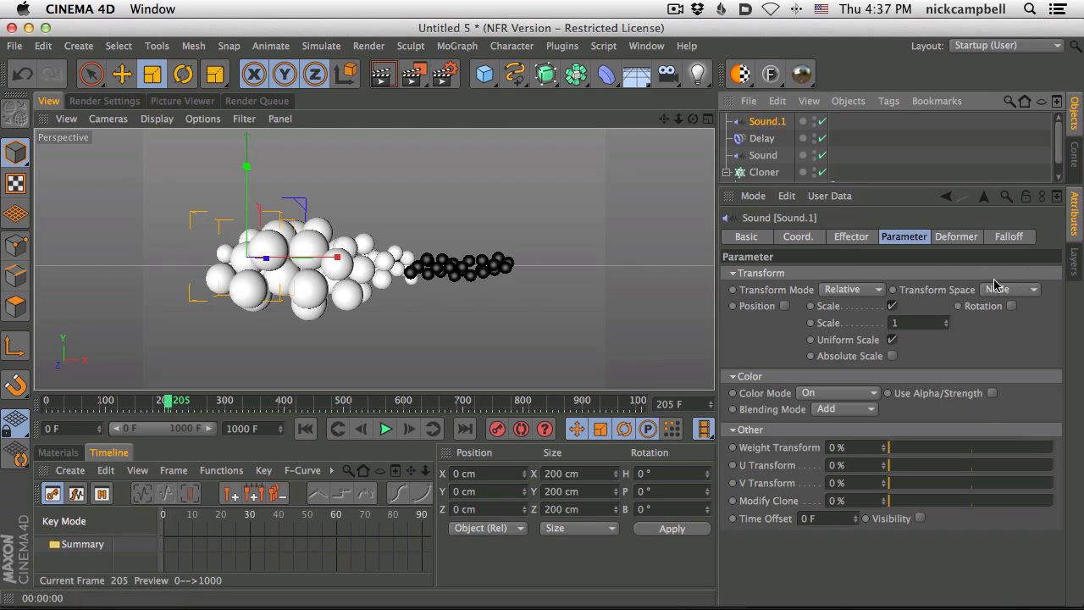
# Reduce Sound.1's effector Strength to 46% and render the view
pyautogui.click(845, 238)
pyautogui.moveTo(1025, 278); pyautogui.dragTo(955, 290)
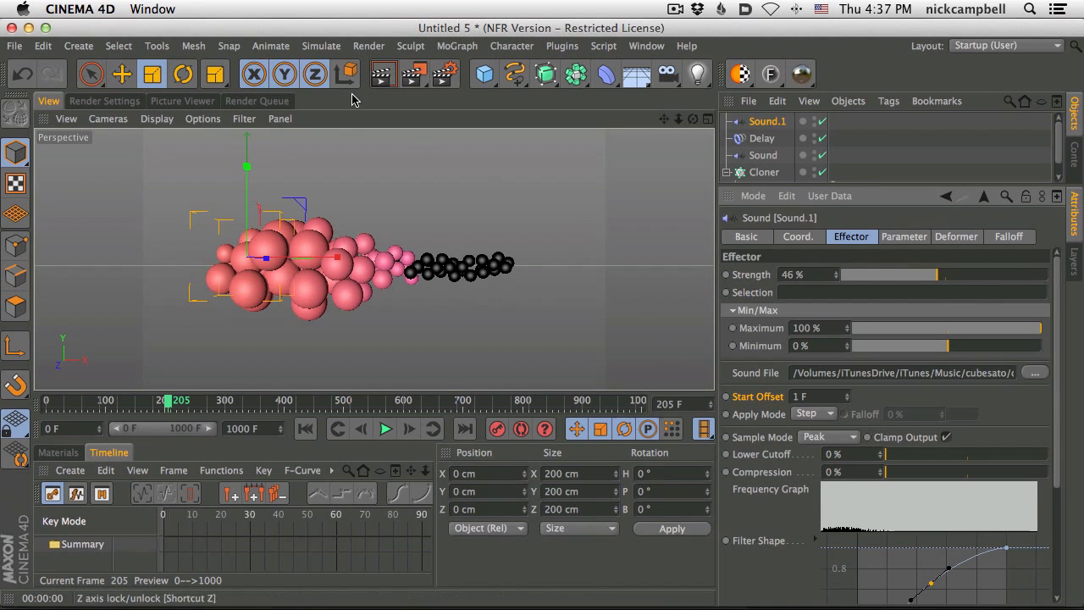
pyautogui.click(382, 74)
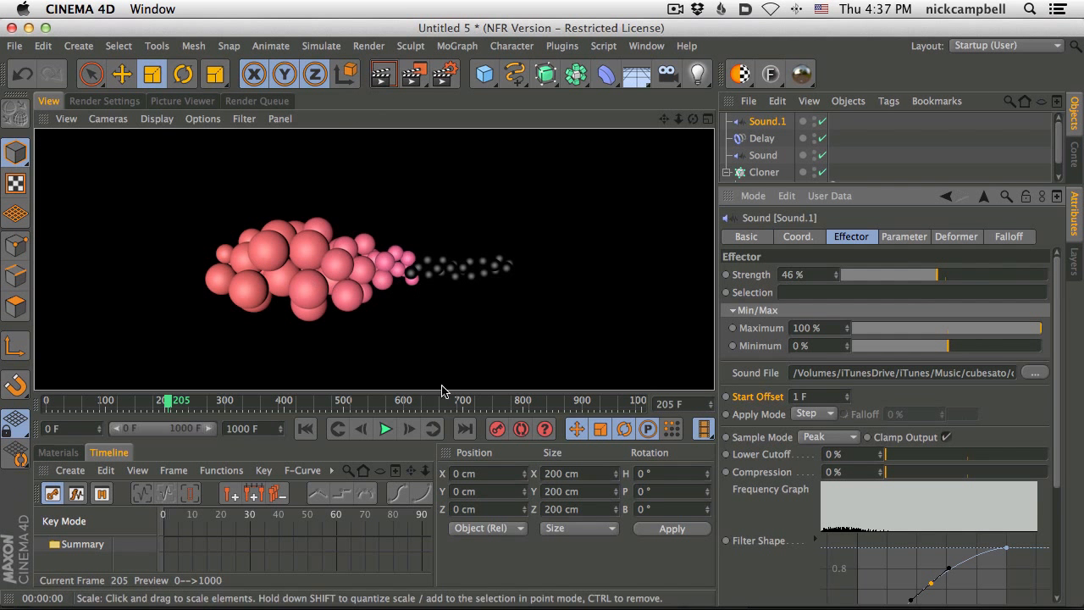
# Play the sound-driven sphere animation and render a preview of the viewport
pyautogui.click(386, 429)
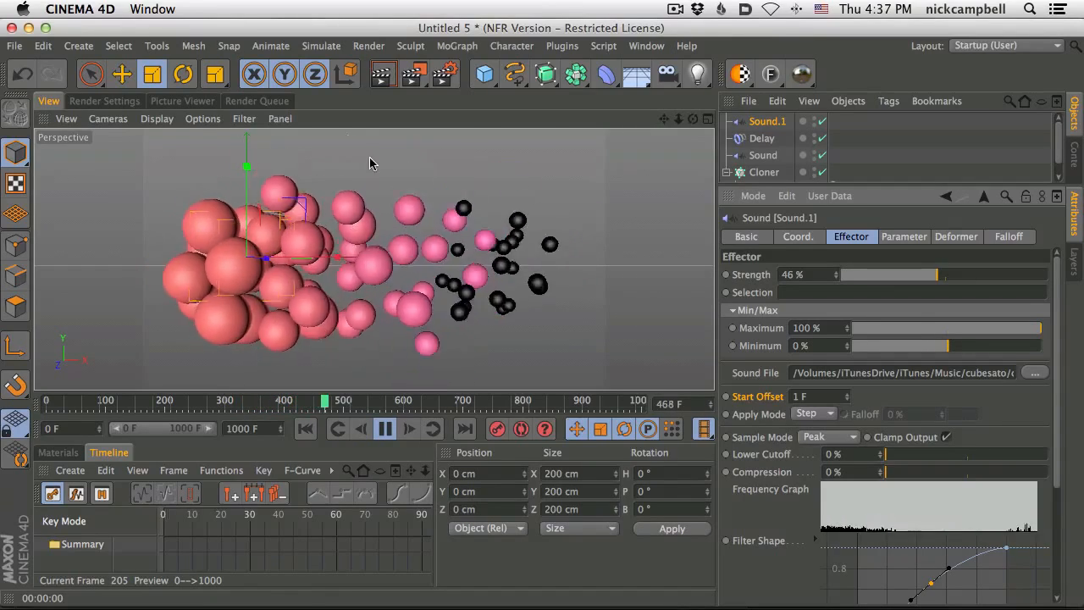
pyautogui.click(383, 74)
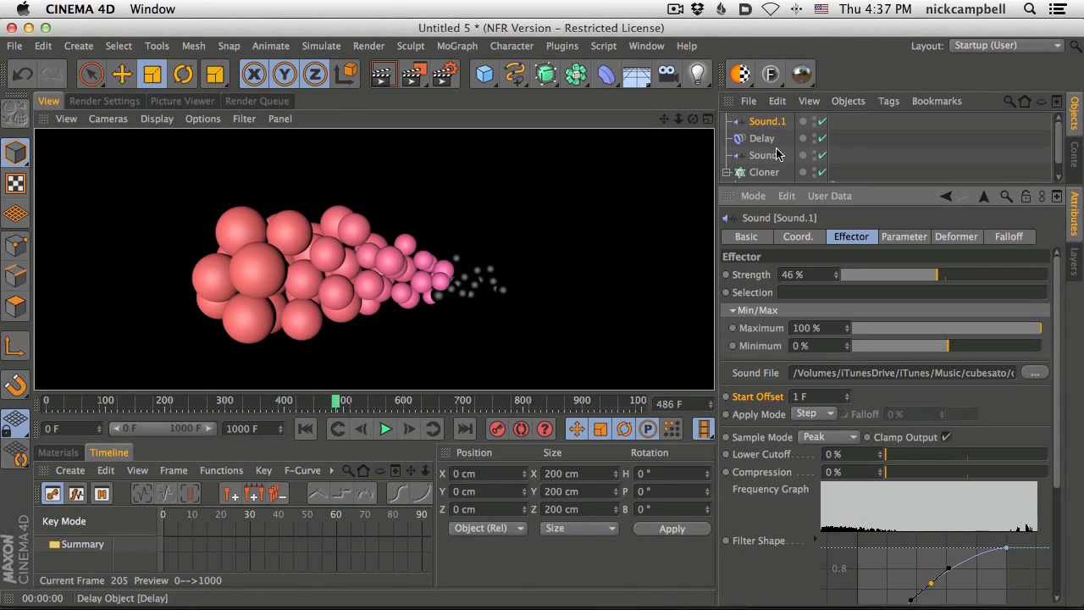
# Lower the middle point of the Sound.1 effector's Filter Shape curve slightly
pyautogui.scroll(-5, 1059, 283)
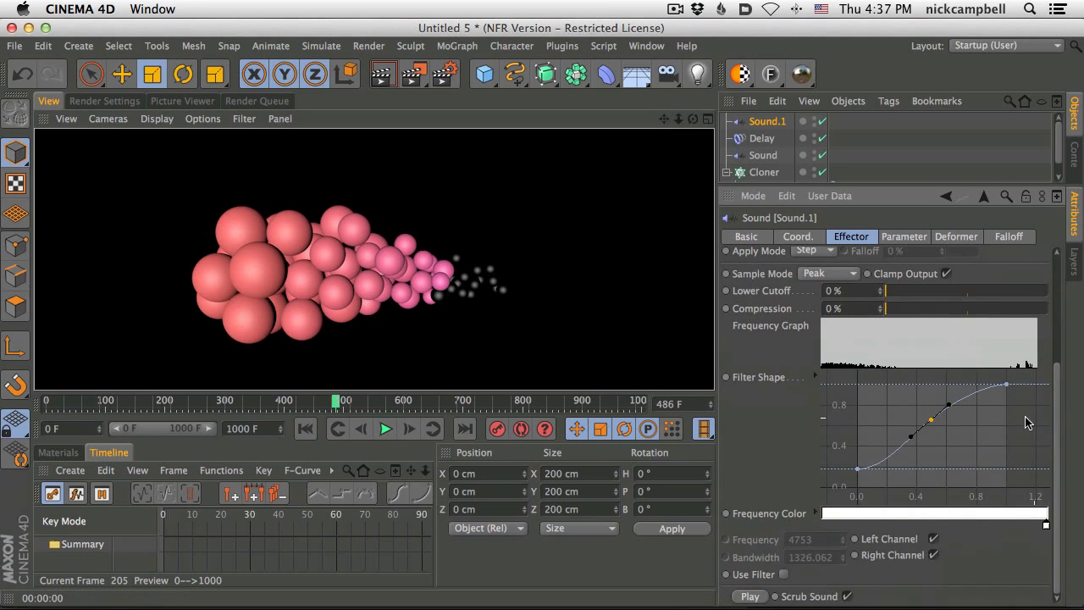
pyautogui.moveTo(935, 421); pyautogui.dragTo(926, 415)
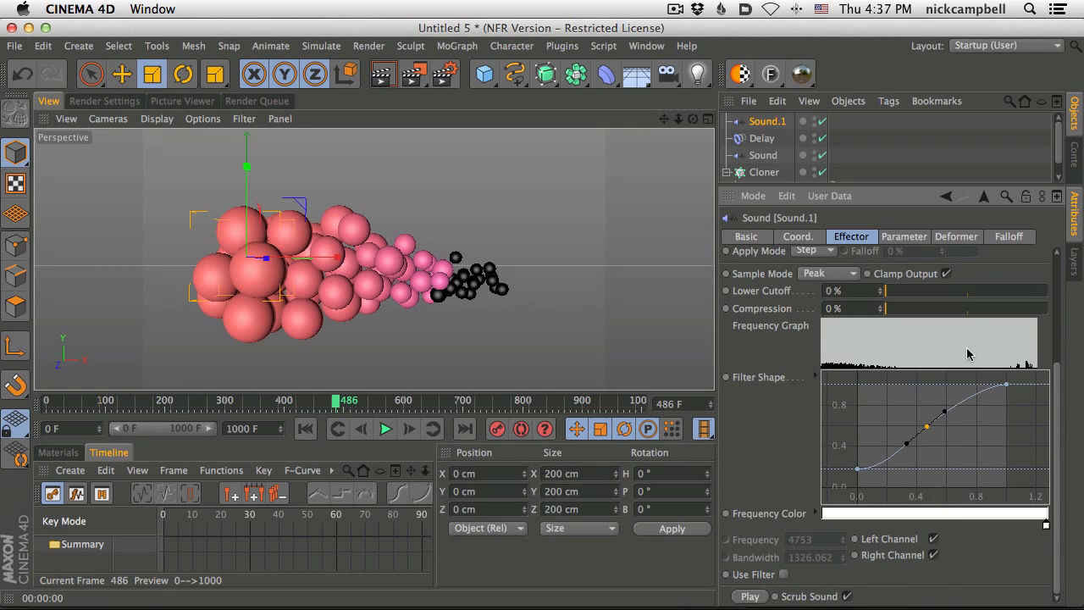
pyautogui.scroll(5, 1055, 383)
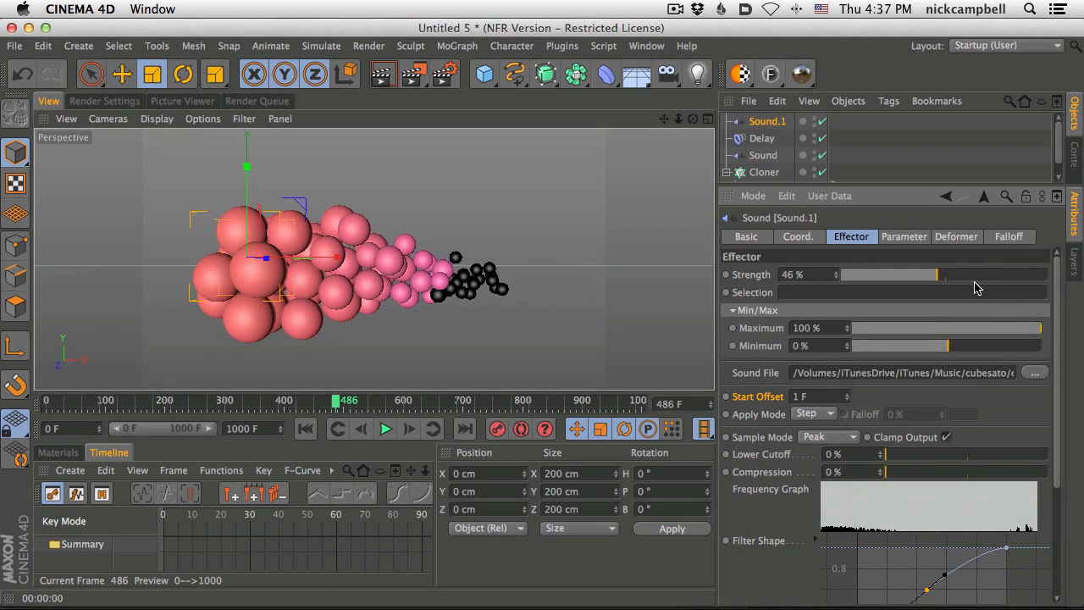
pyautogui.scroll(-5, 1035, 435)
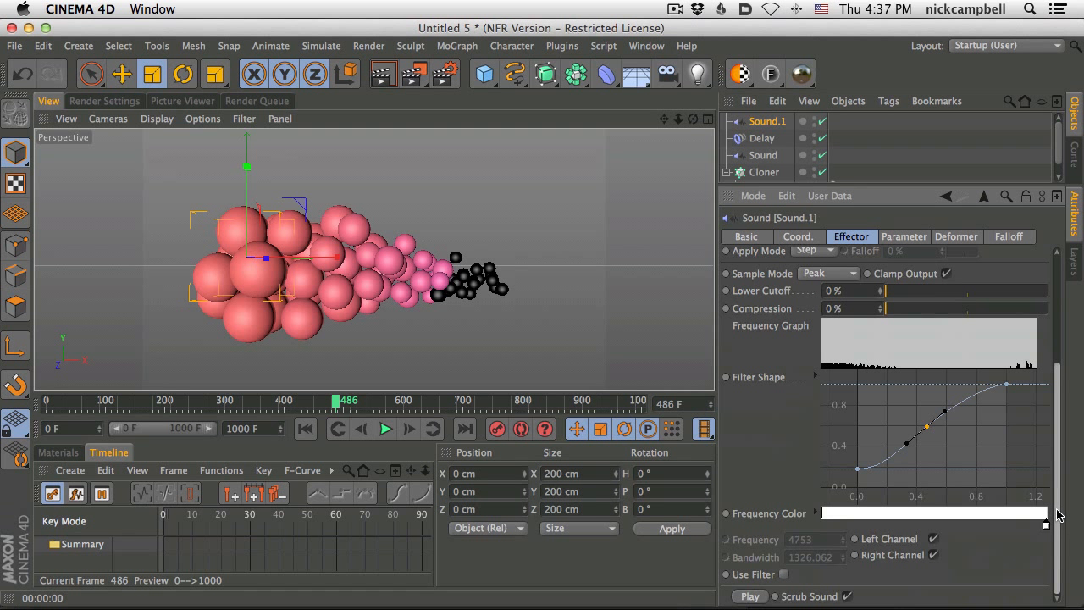
pyautogui.scroll(5, 1057, 515)
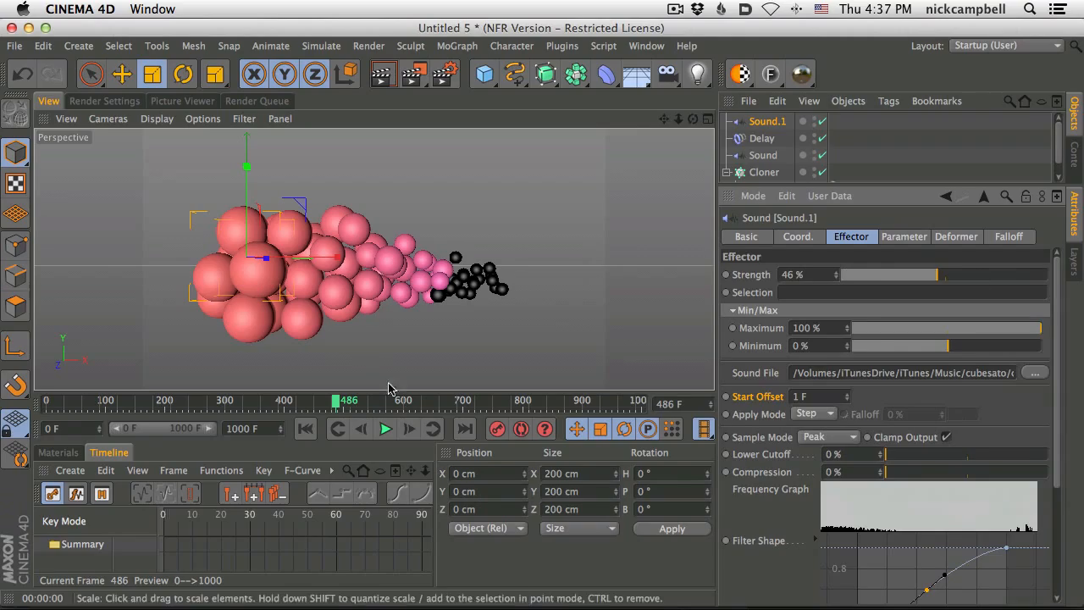
# Play back the animation to check the adjusted sound response, and return the timeline to frame 0
pyautogui.click(386, 429)
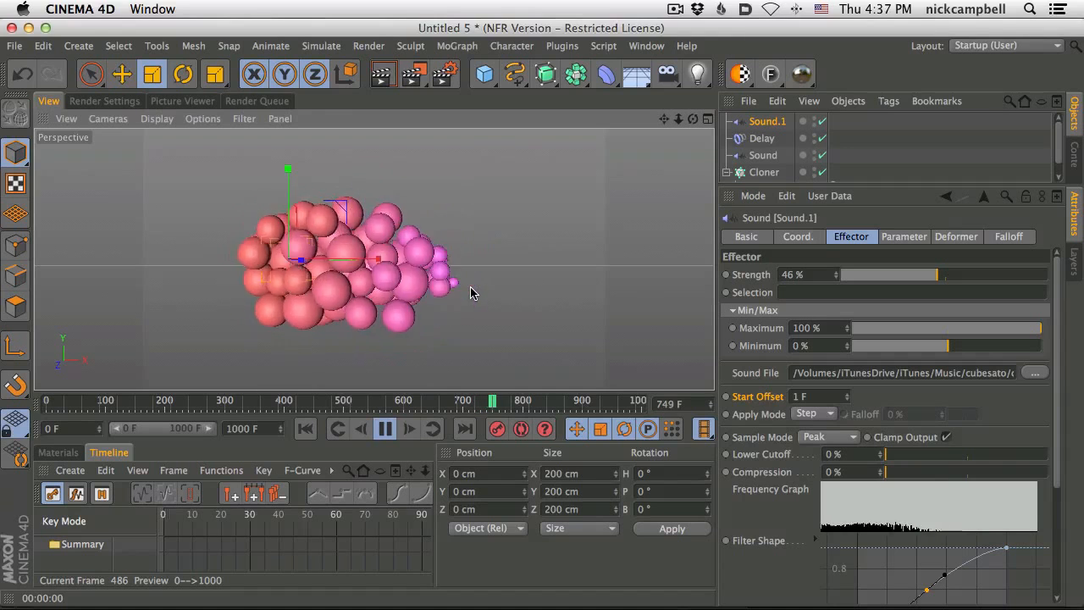
pyautogui.click(392, 428)
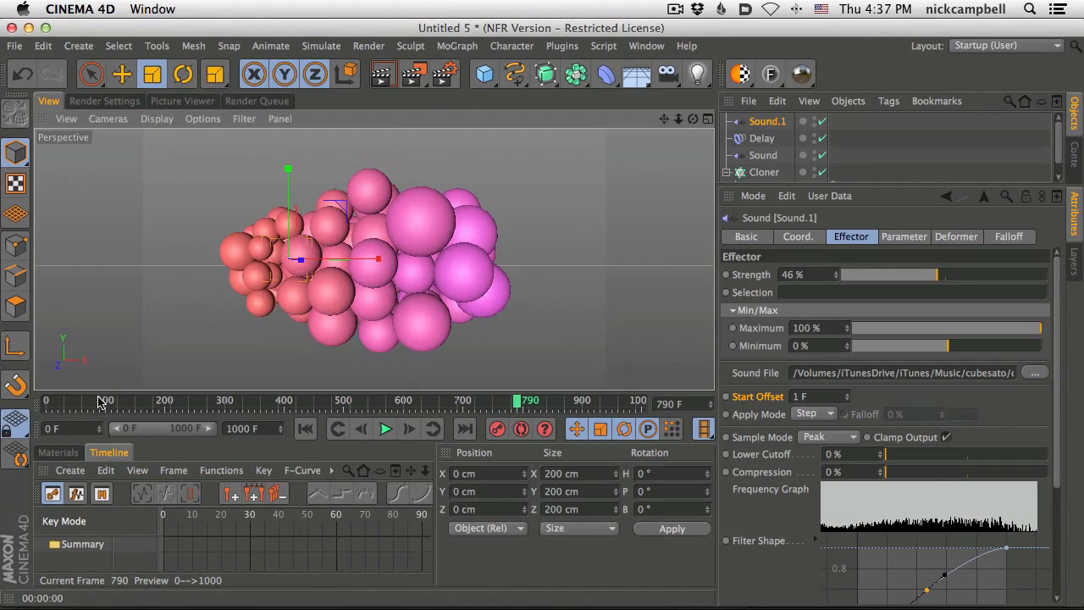
pyautogui.moveTo(97, 402); pyautogui.dragTo(44, 403)
pyautogui.keyDown('alt'); pyautogui.moveTo(328, 280); pyautogui.dragTo(395, 269, button='right'); pyautogui.keyUp('alt')
pyautogui.moveTo(396, 271)
pyautogui.keyDown('alt'); pyautogui.mouseDown(button='middle')
pyautogui.moveTo(360, 290)
pyautogui.moveTo(383, 277)
pyautogui.mouseUp(button='middle'); pyautogui.keyUp('alt')
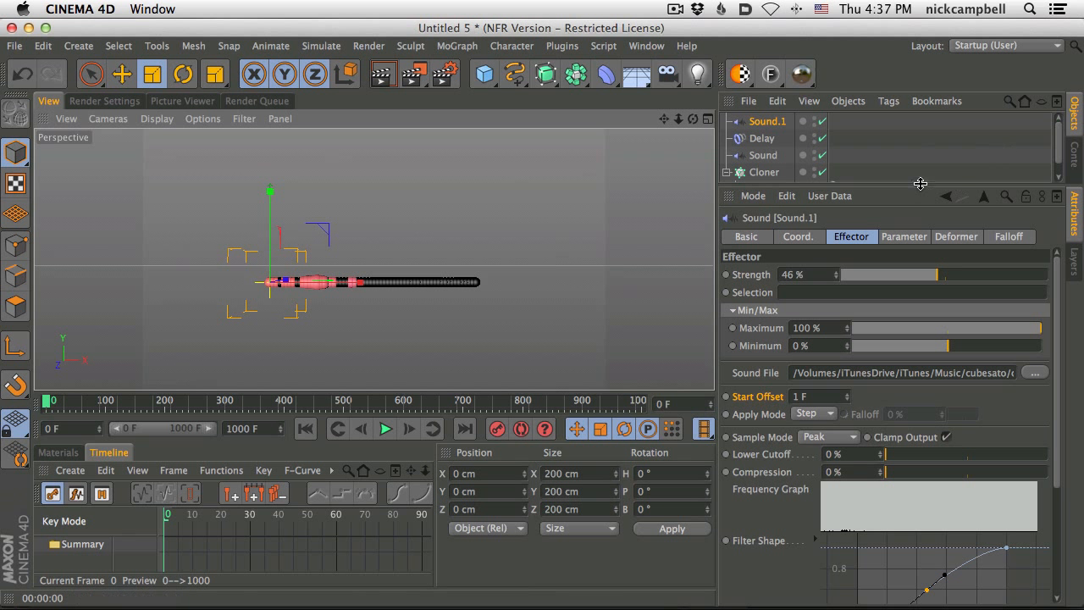
# Play the animation from the start and duplicate the Cloner with its Sphere to the top of the object hierarchy
pyautogui.moveTo(914, 187); pyautogui.dragTo(925, 313)
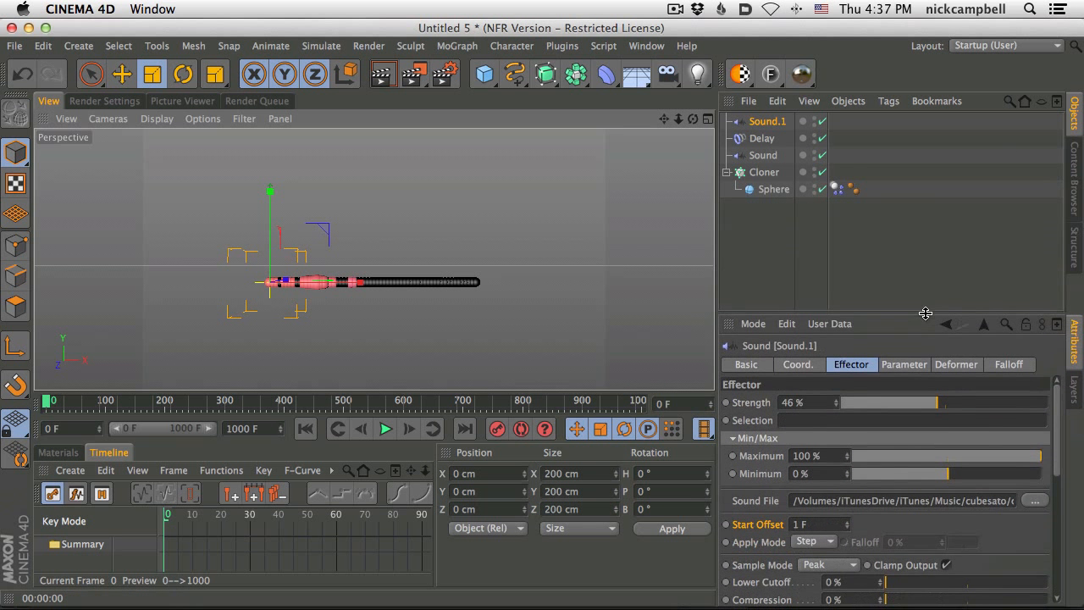
pyautogui.click(765, 174)
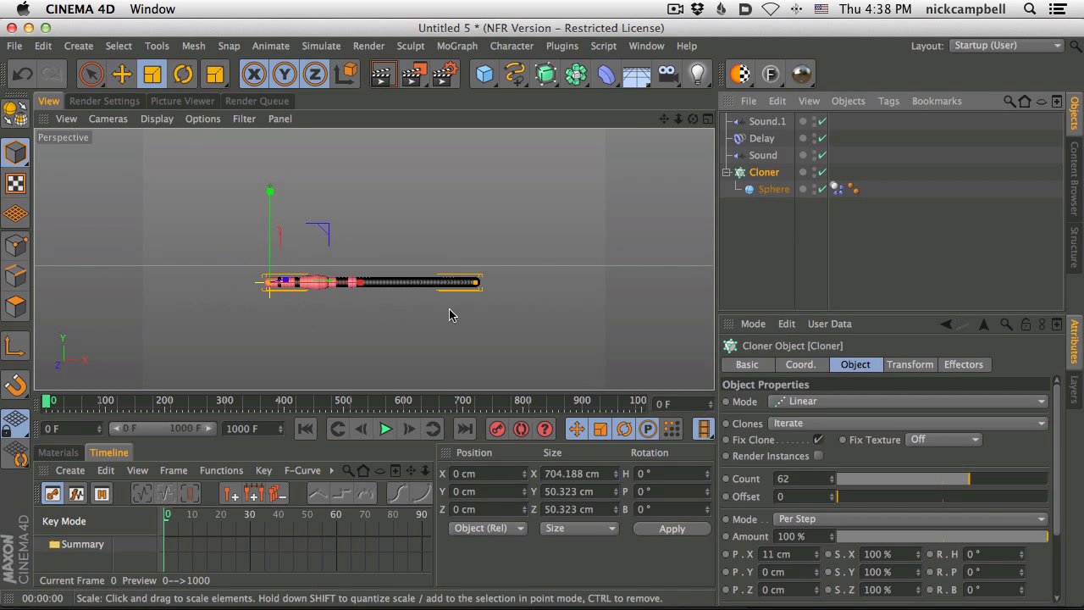
pyautogui.click(385, 429)
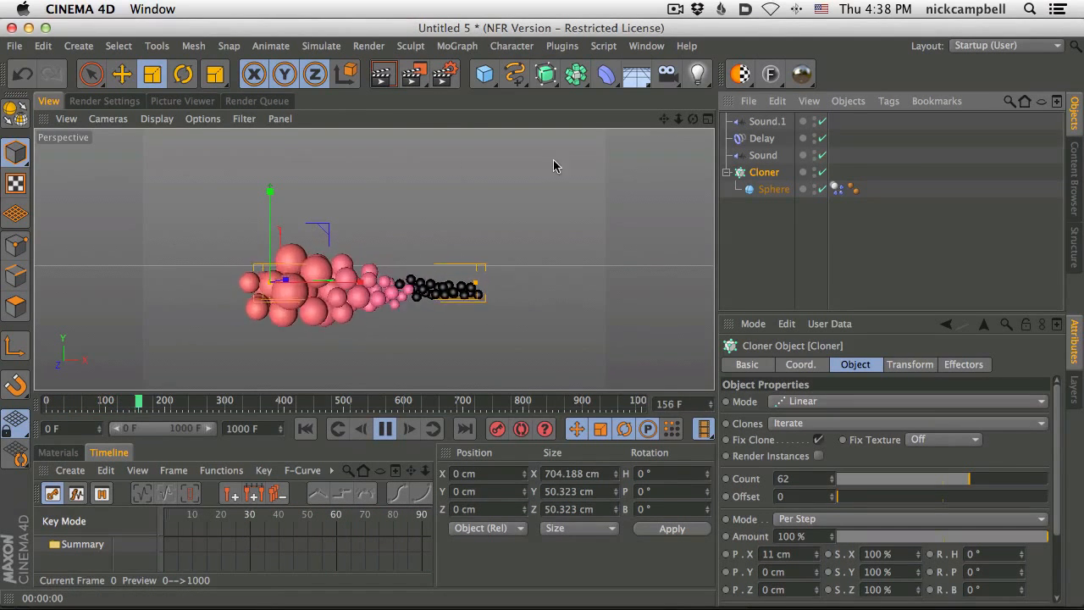
pyautogui.press('F8')
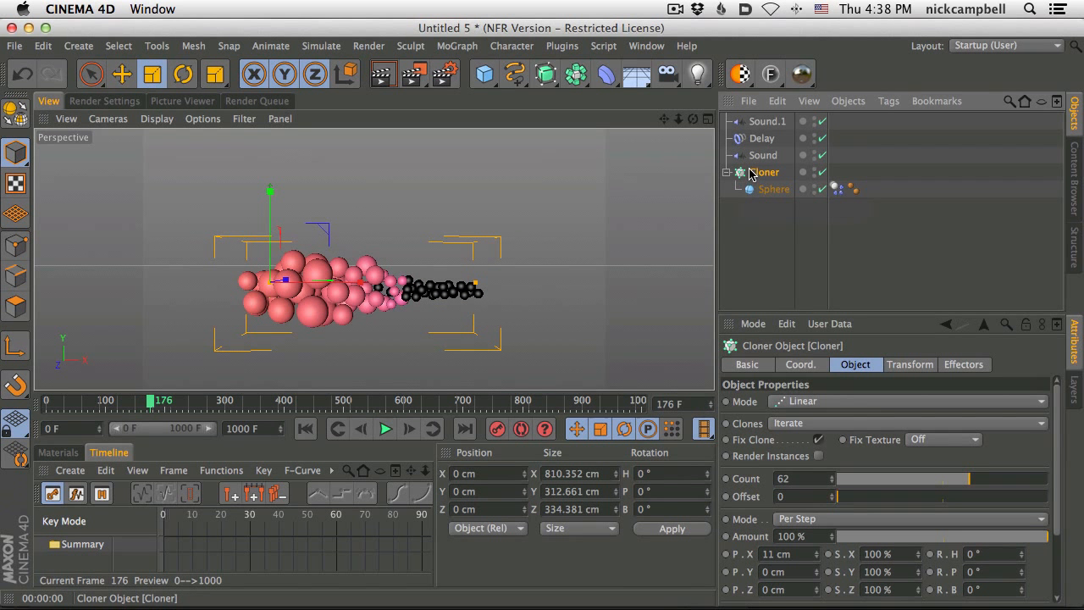
pyautogui.keyDown('ctrl'); pyautogui.moveTo(750, 172); pyautogui.dragTo(770, 127); pyautogui.keyUp('ctrl')
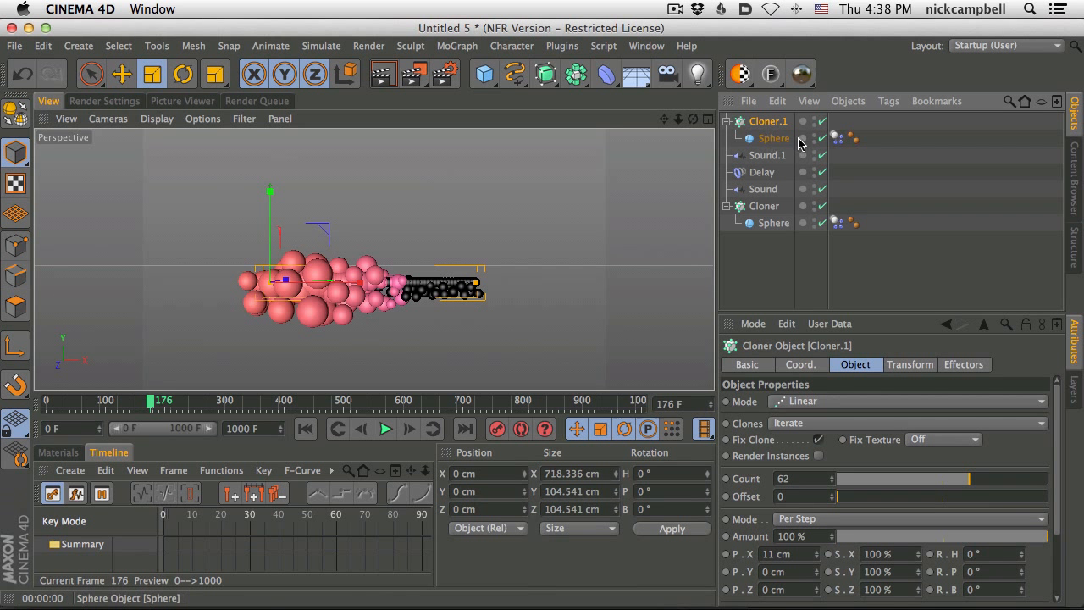
# Remove the Sound, Sound.1 and Delay effectors from the duplicated Cloner.1
pyautogui.click(836, 138)
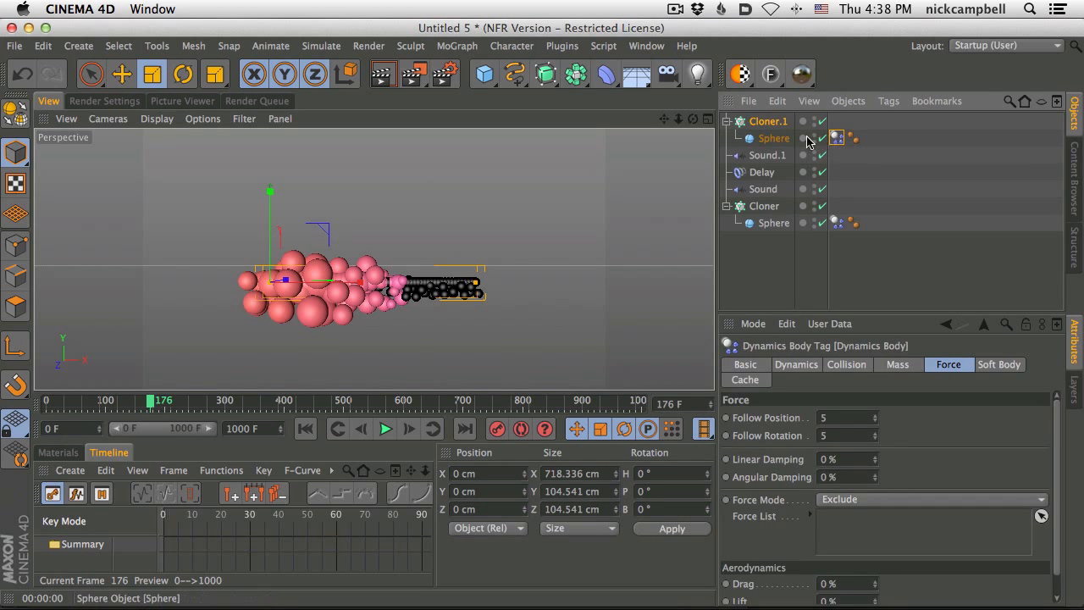
pyautogui.click(813, 235)
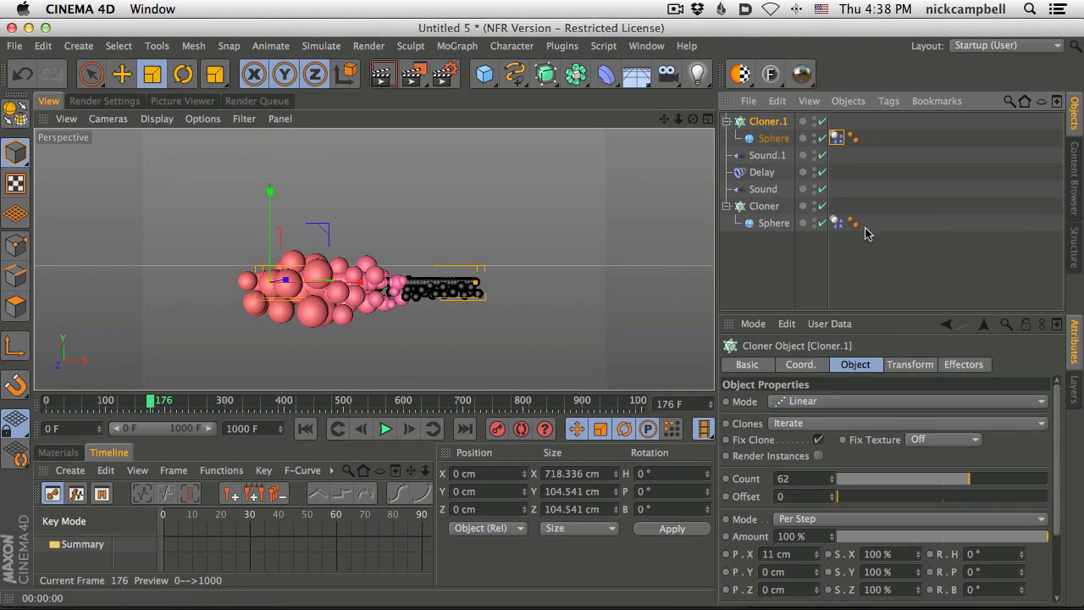
pyautogui.click(963, 366)
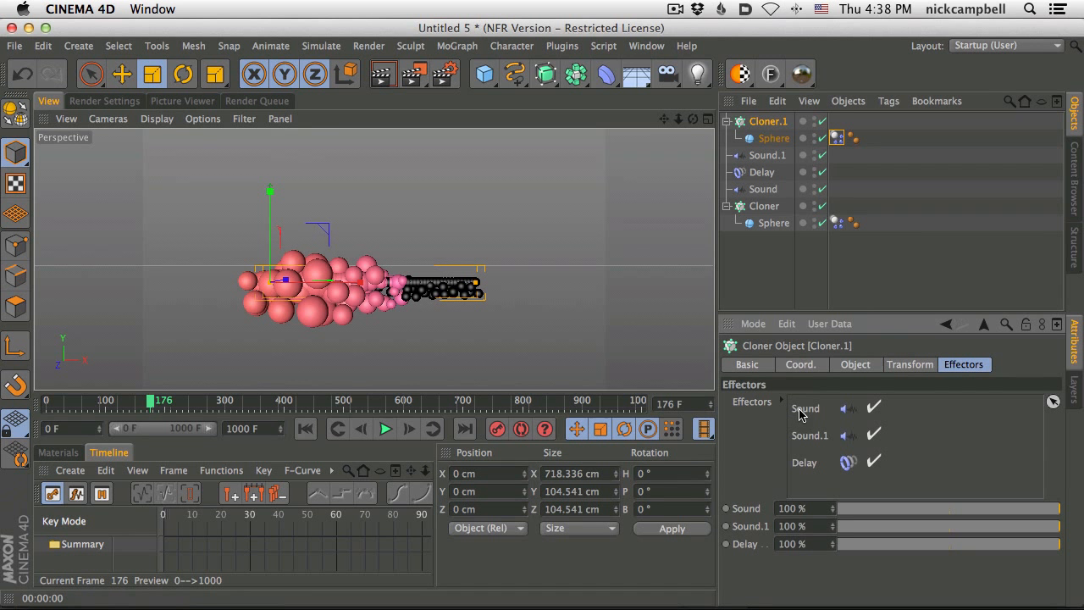
pyautogui.press('BackSpace')
pyautogui.press('BackSpace')
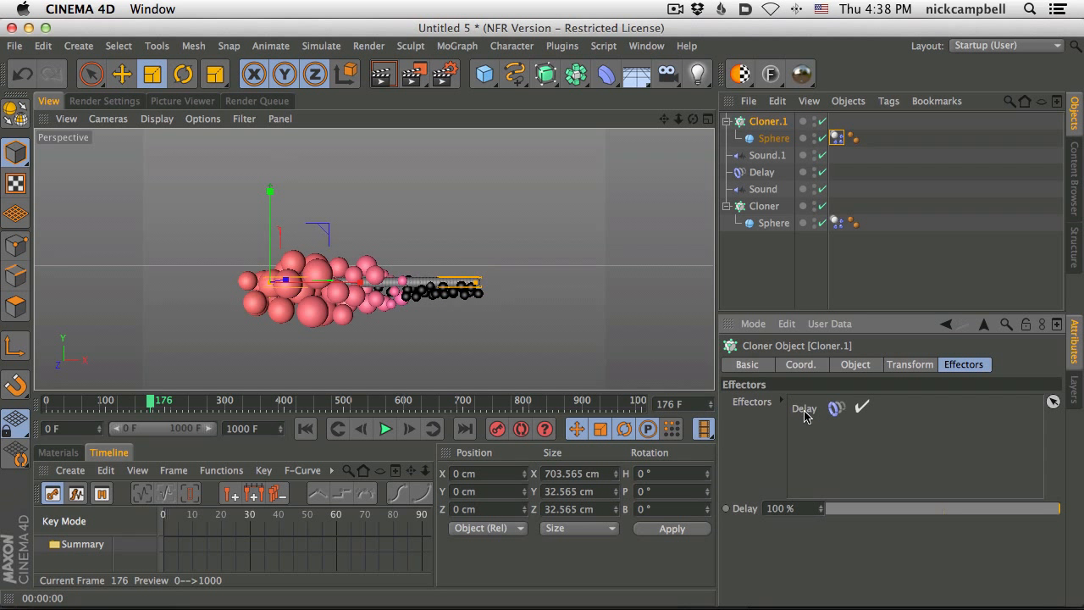
pyautogui.click(806, 409)
pyautogui.press('BackSpace')
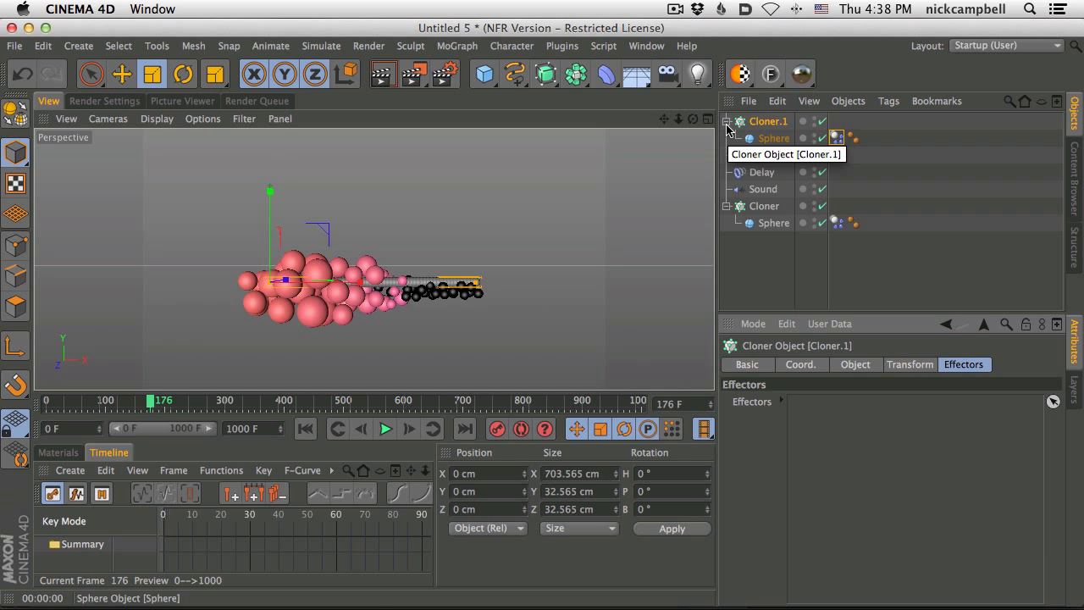
# Play back the simulation and set Follow Position and Follow Rotation to 1 on the Dynamics Body of Cloner.1's Sphere
pyautogui.click(386, 429)
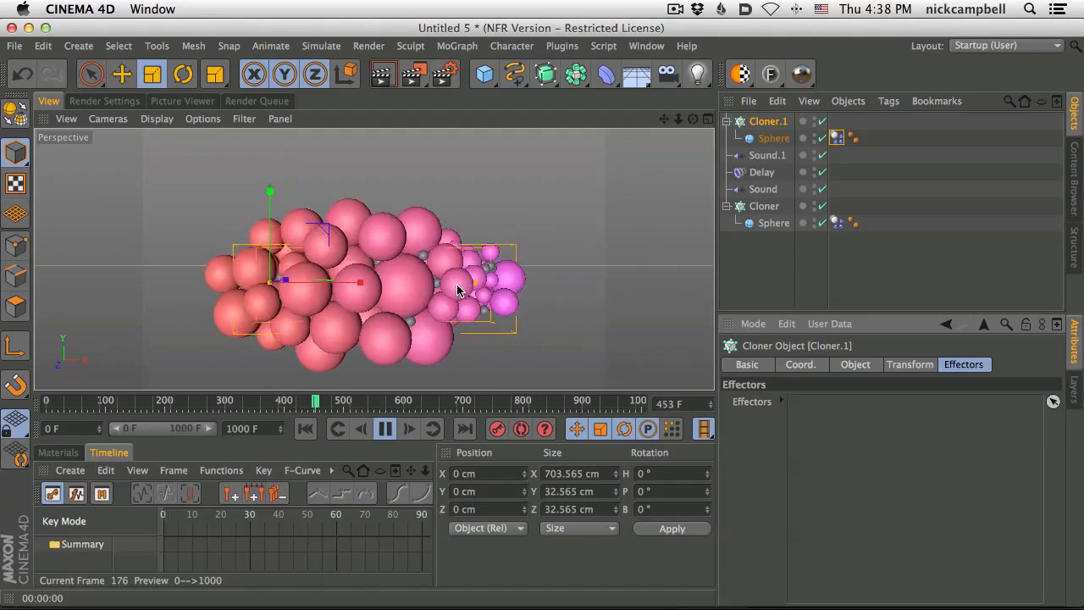
pyautogui.click(386, 428)
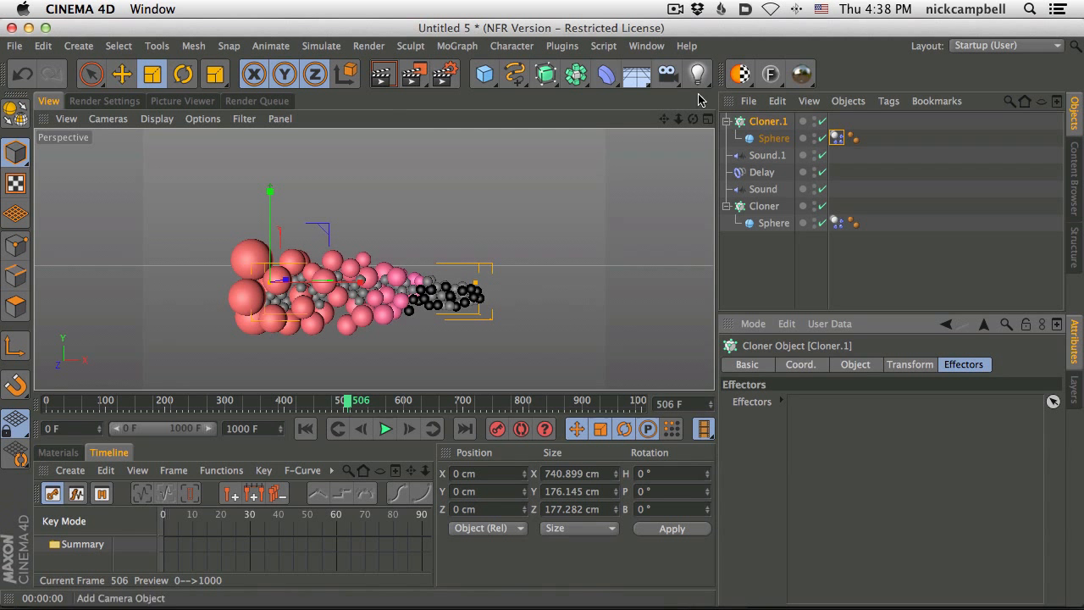
pyautogui.click(835, 138)
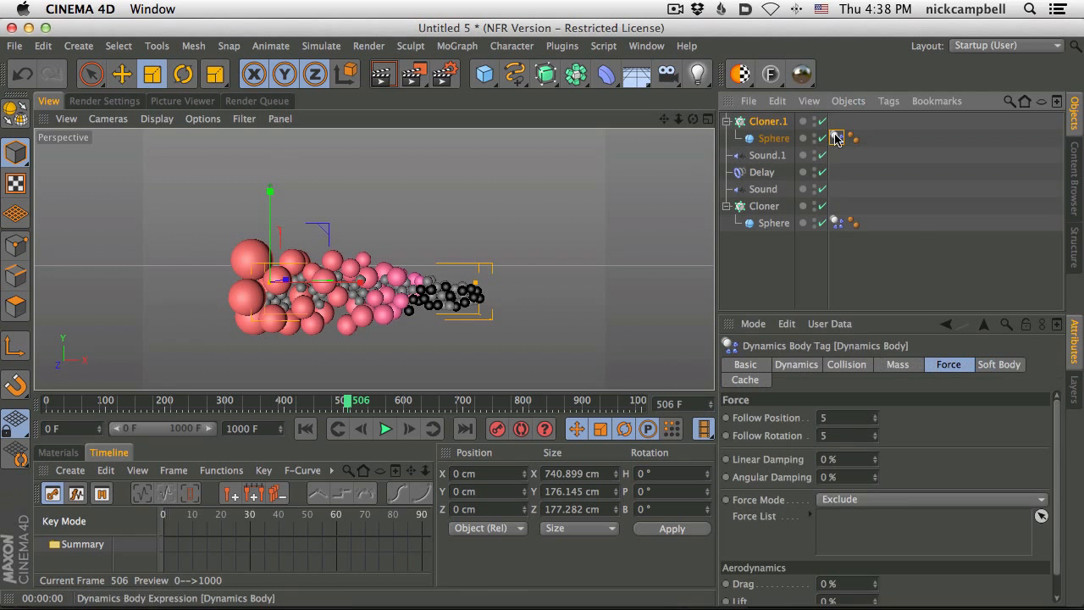
pyautogui.click(844, 418)
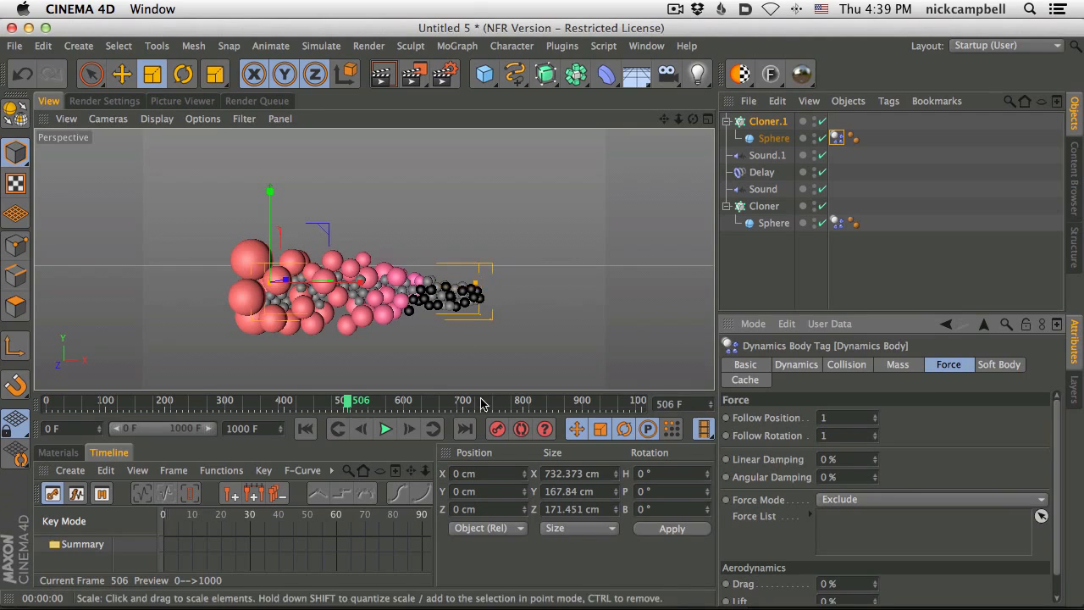
# Play back the simulation and examine the Mass and Force settings in the Dynamics Body of Cloner.1's Sphere
pyautogui.click(386, 429)
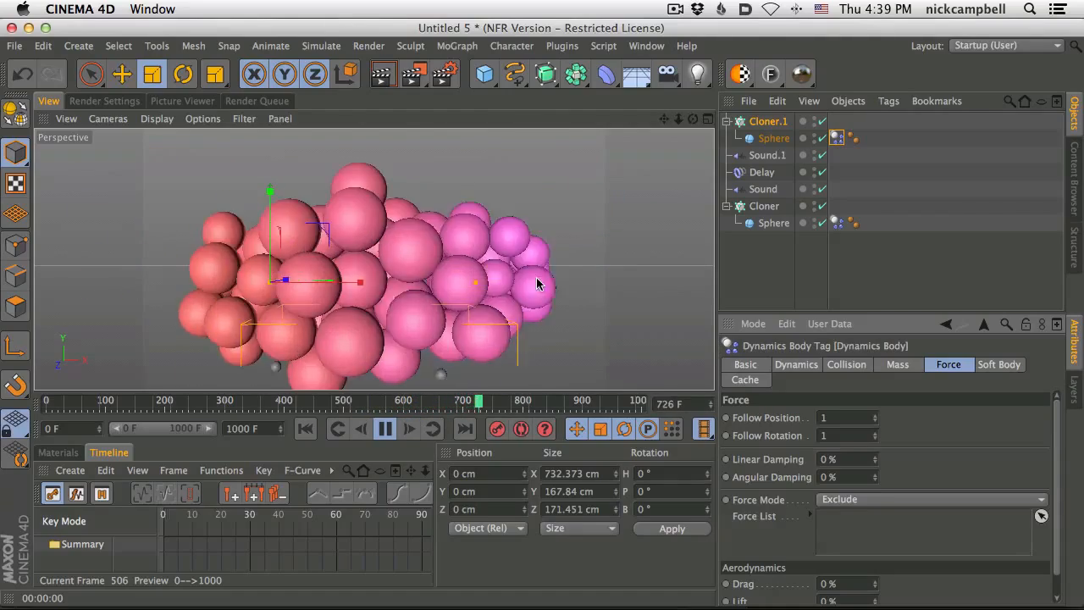
pyautogui.click(758, 121)
pyautogui.click(390, 426)
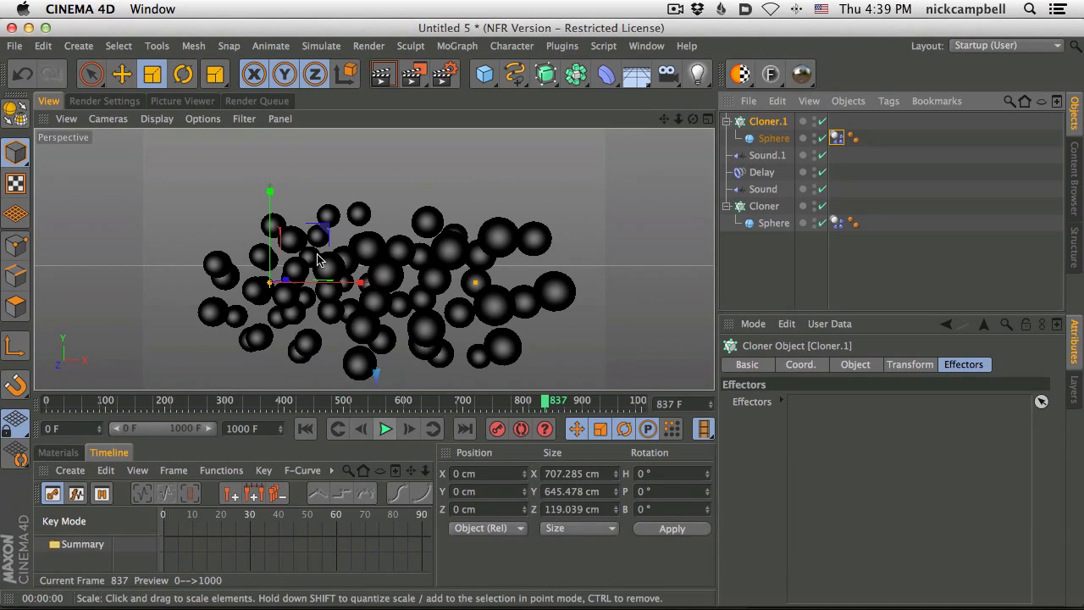
pyautogui.click(837, 138)
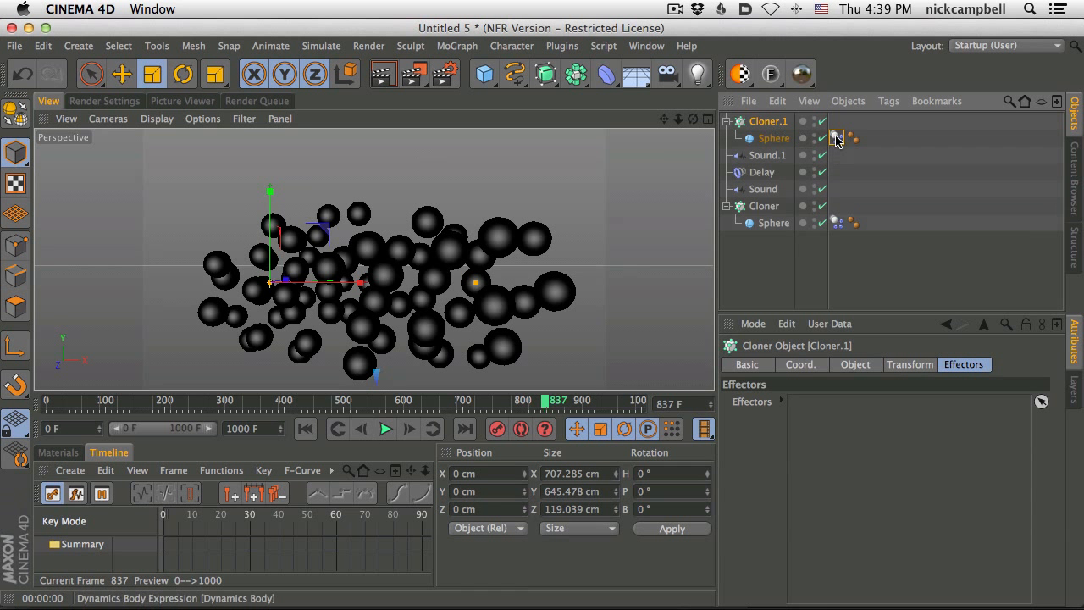
pyautogui.click(947, 366)
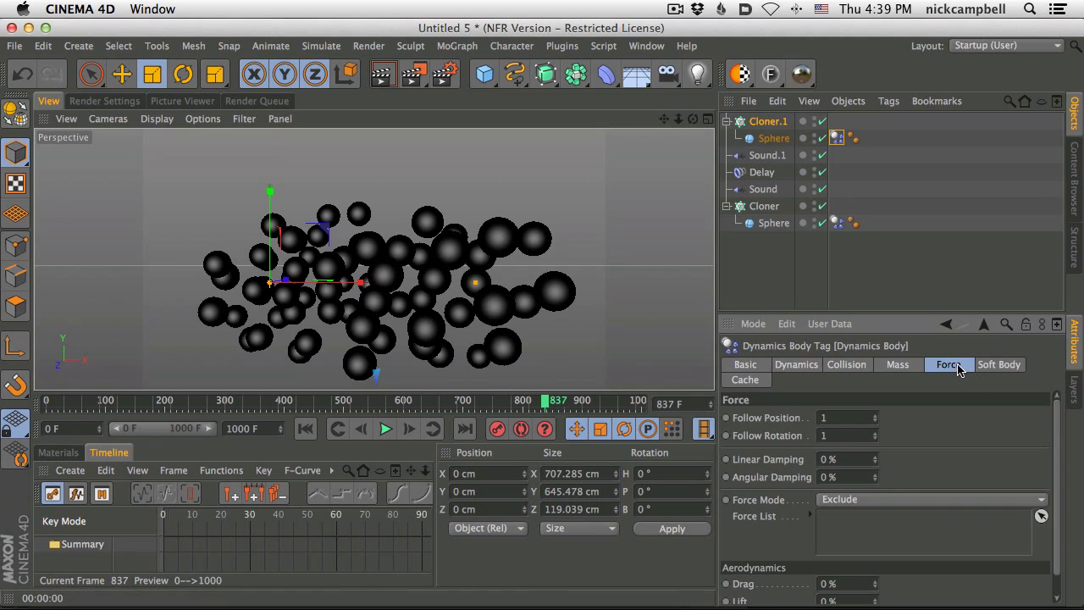
pyautogui.click(913, 369)
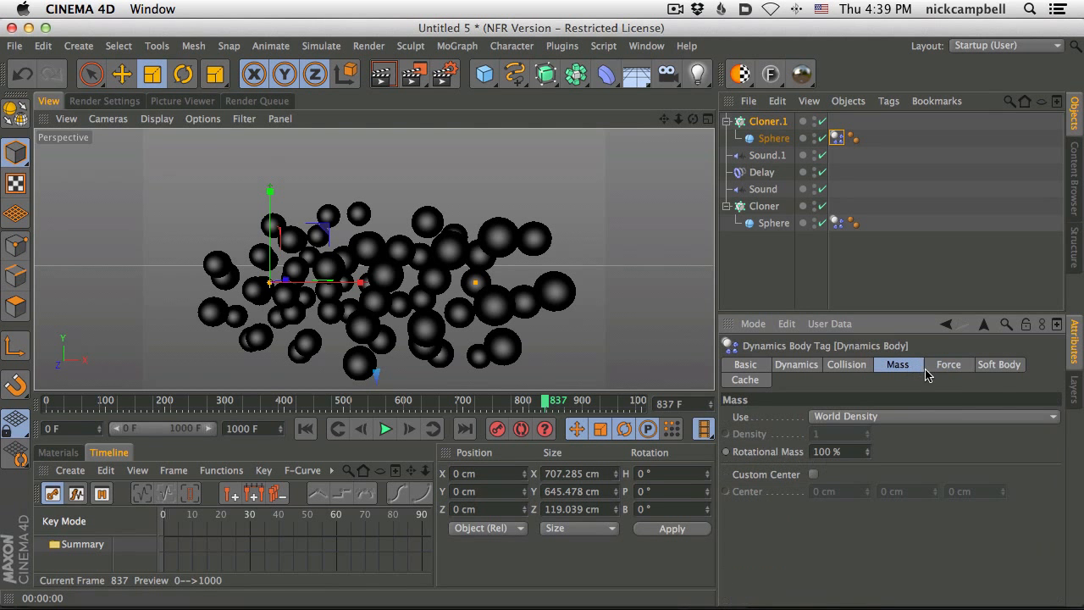
pyautogui.click(954, 370)
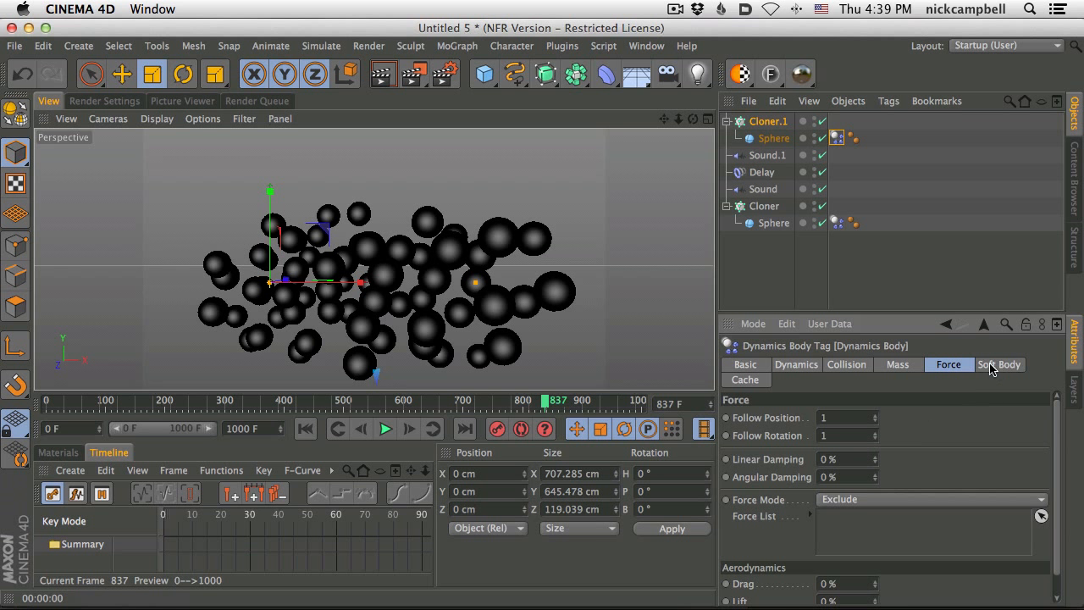
# Move Cloner.1 straight up to a Y position of about 286.7 cm and play the animation
pyautogui.press('e')
pyautogui.moveTo(268, 191); pyautogui.dragTo(267, 120)
pyautogui.click(386, 429)
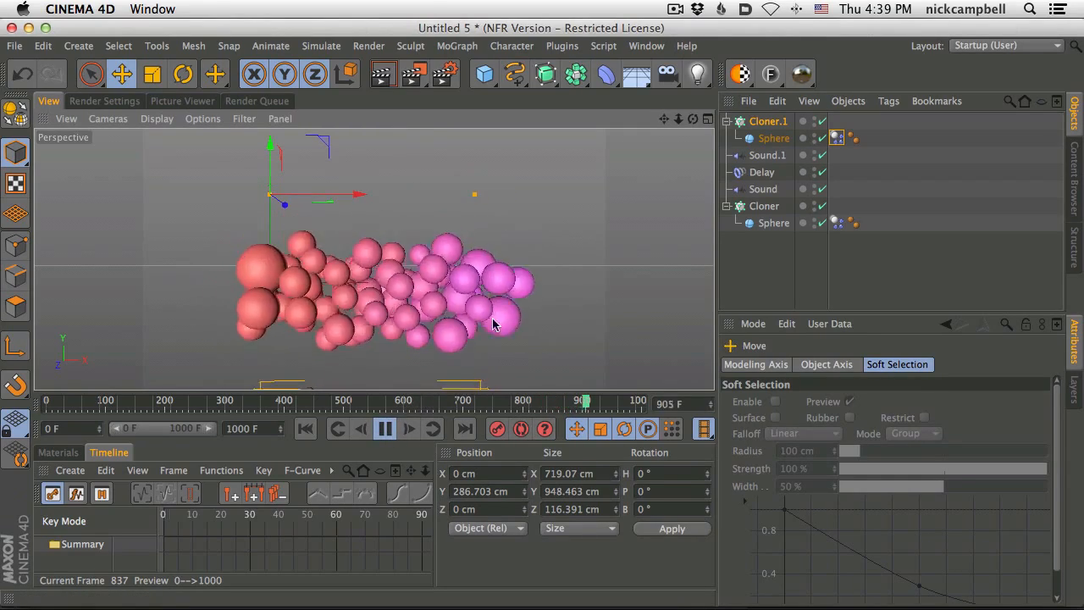
# Reduce the radius of Cloner.1's Sphere to 6 cm while the animation plays
pyautogui.click(774, 138)
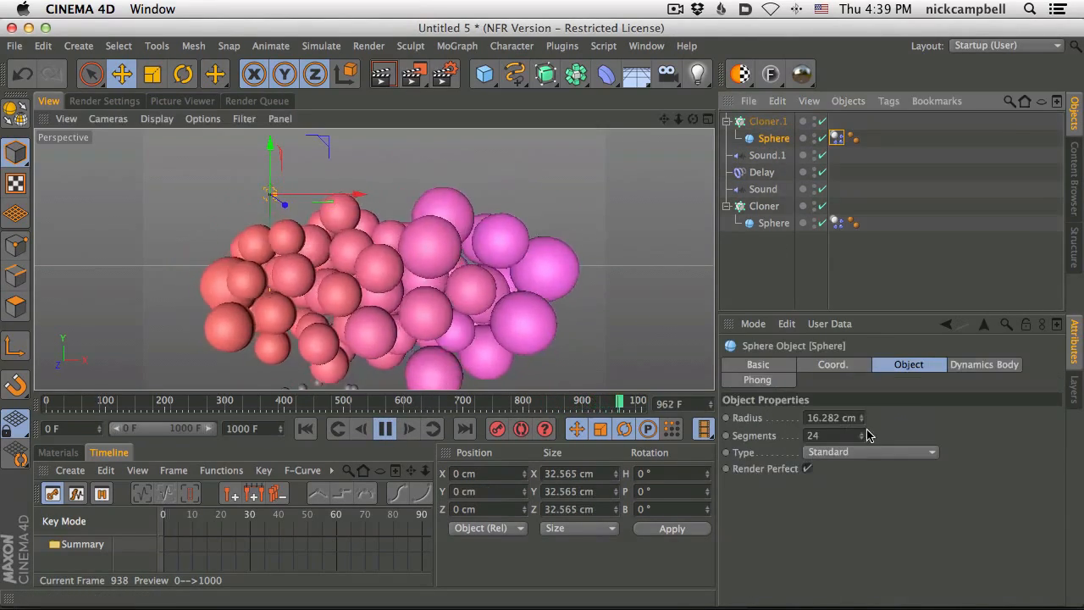
pyautogui.moveTo(861, 419); pyautogui.dragTo(859, 449)
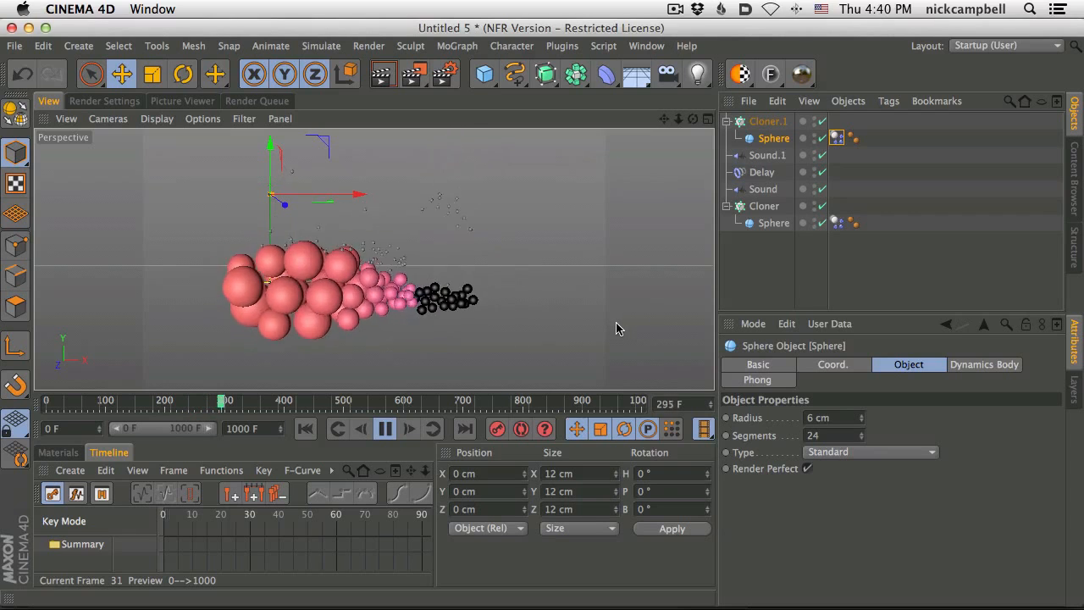
pyautogui.click(771, 123)
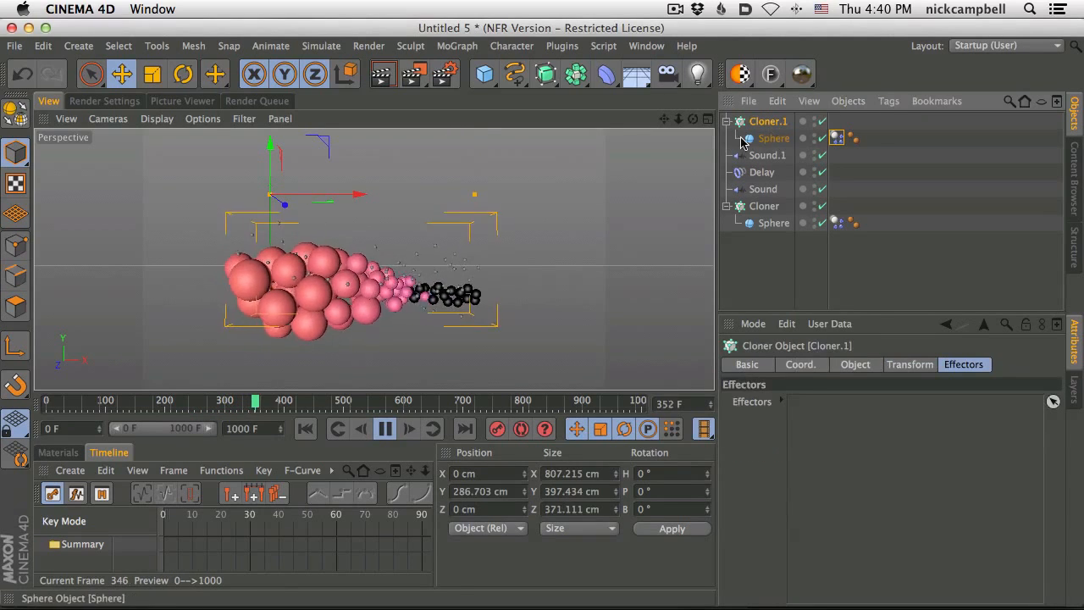
pyautogui.click(457, 46)
pyautogui.click(403, 182)
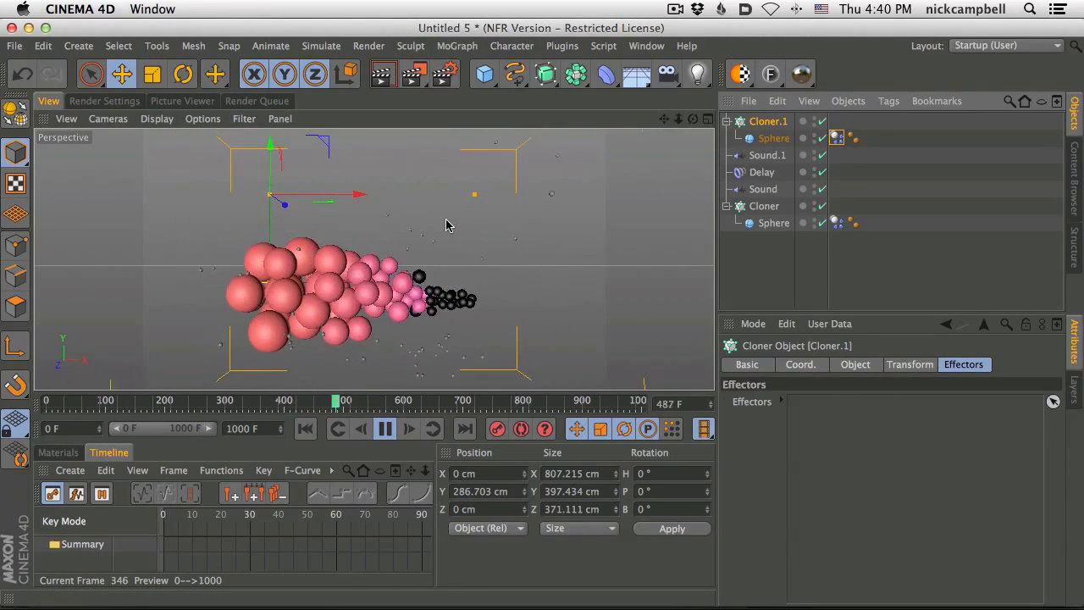
# Stop the playback and add a Random effector to Cloner.1
pyautogui.click(458, 46)
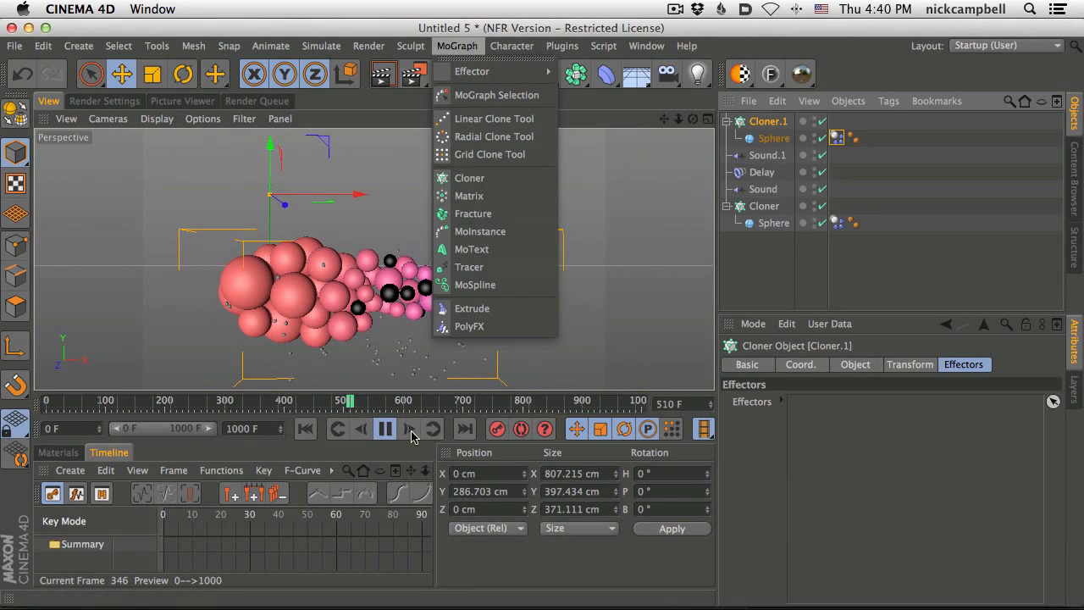
pyautogui.click(465, 189)
pyautogui.click(457, 46)
pyautogui.moveTo(495, 72)
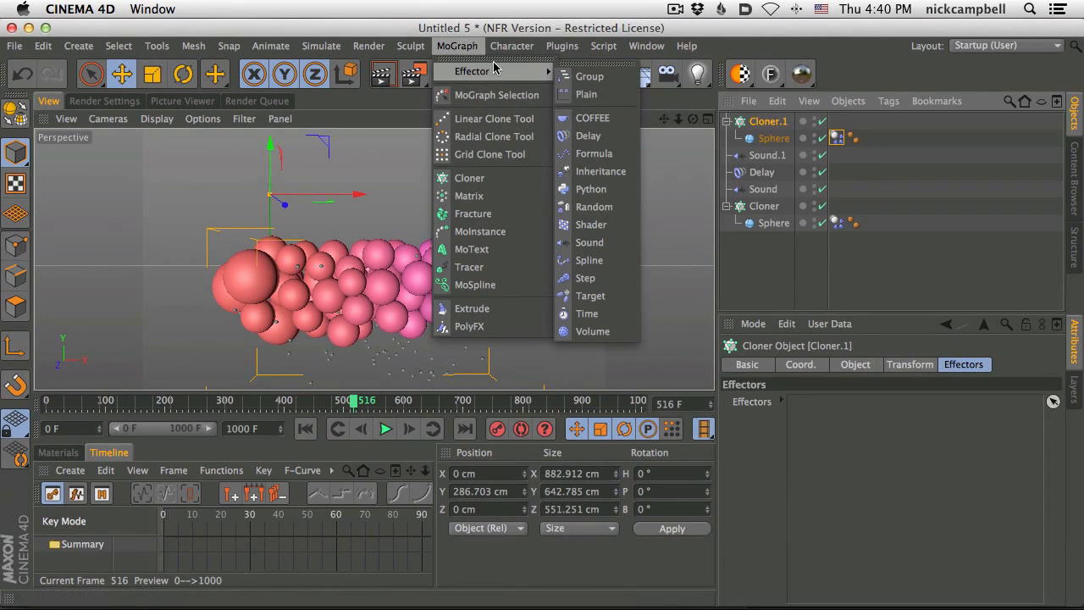
pyautogui.click(593, 207)
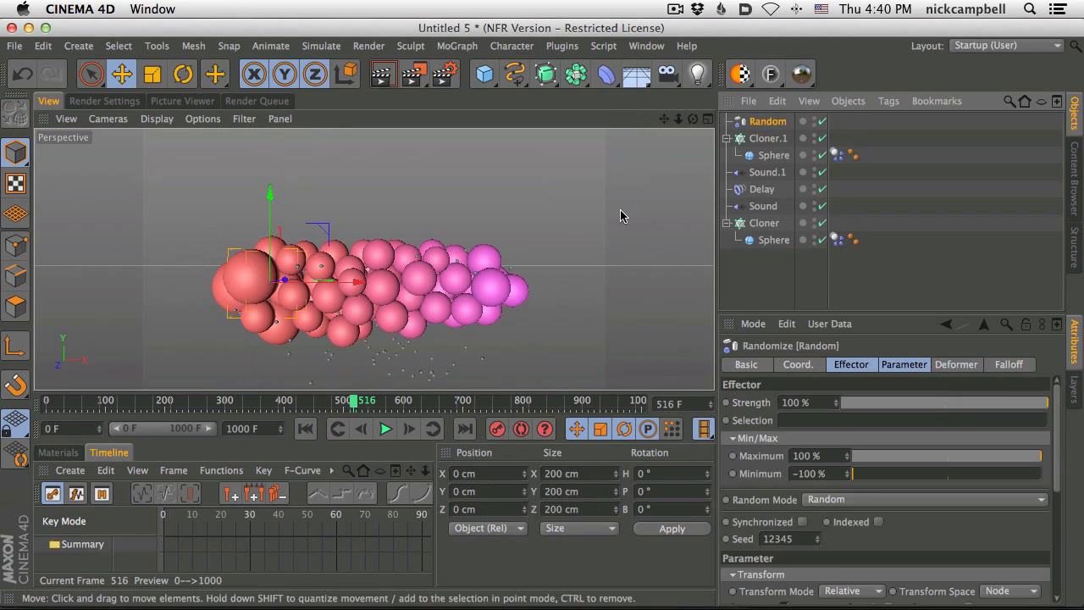
# Turn off Position and enable Uniform Scale of about 3.04 on the Random effector, and rewind the animation to frame 0
pyautogui.click(904, 365)
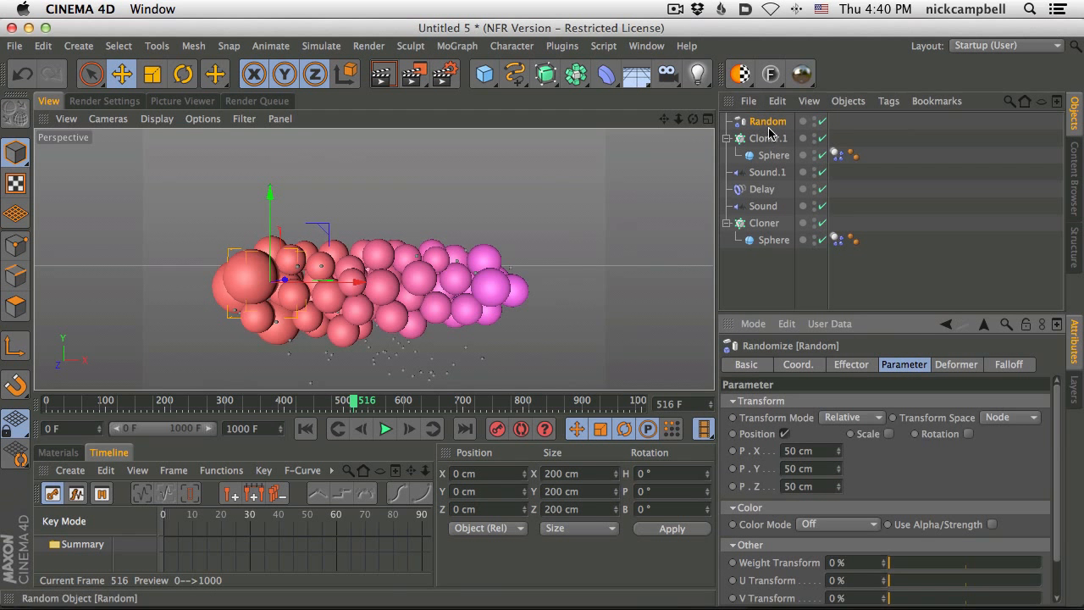
pyautogui.click(785, 435)
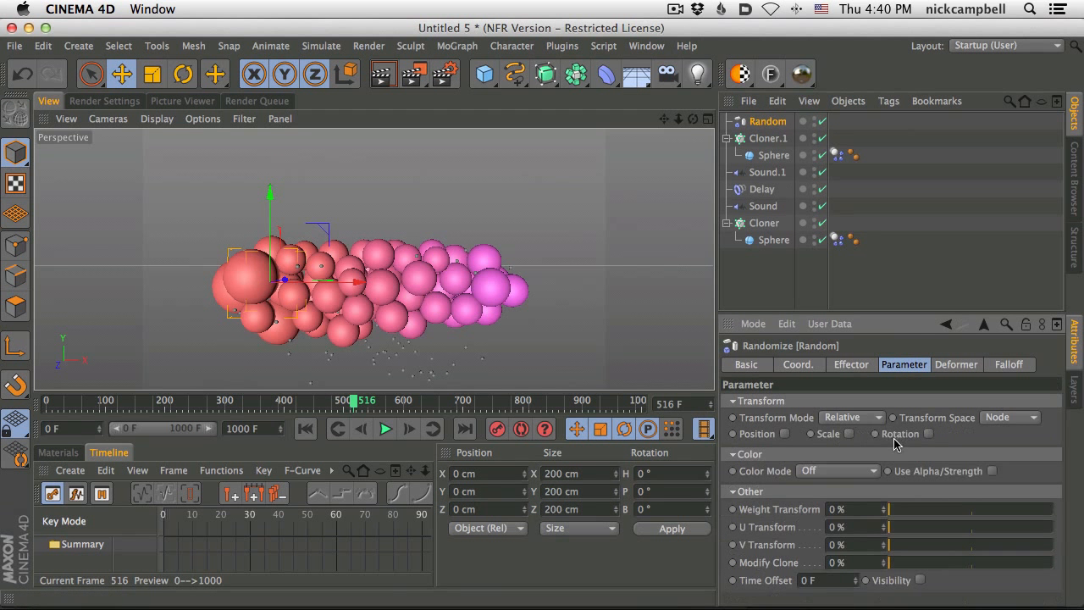
pyautogui.click(850, 434)
pyautogui.click(892, 503)
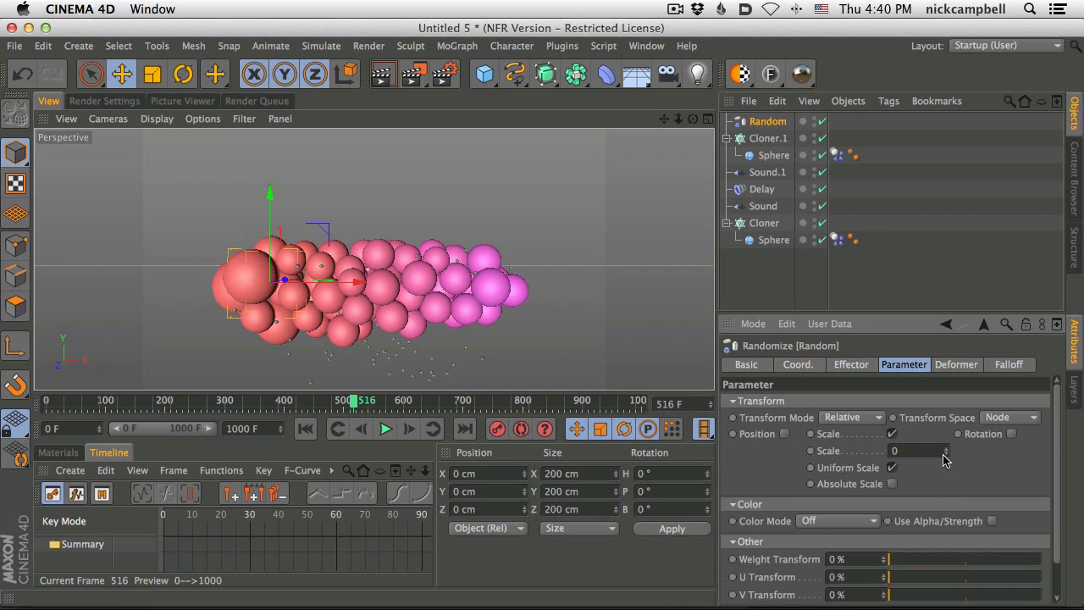
pyautogui.moveTo(948, 366); pyautogui.dragTo(952, 350)
pyautogui.moveTo(55, 403); pyautogui.dragTo(43, 402)
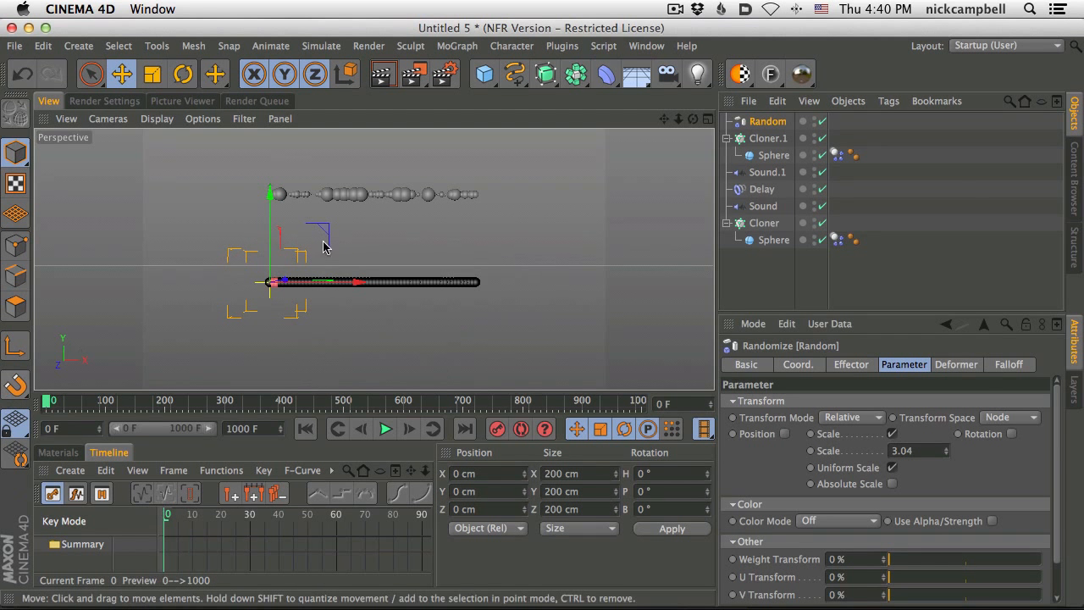
# Set the Random effector's scale to 2 and the radius of Cloner.1's Sphere to 2 cm
pyautogui.click(774, 155)
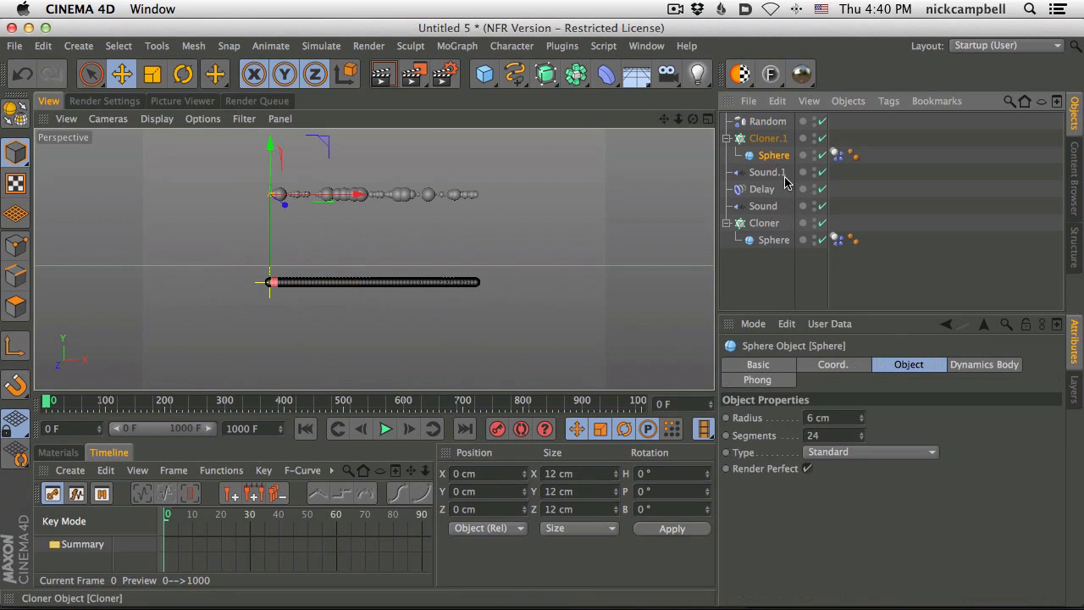
pyautogui.click(767, 122)
pyautogui.click(903, 450)
pyautogui.write('2')
pyautogui.press('Return')
pyautogui.click(774, 155)
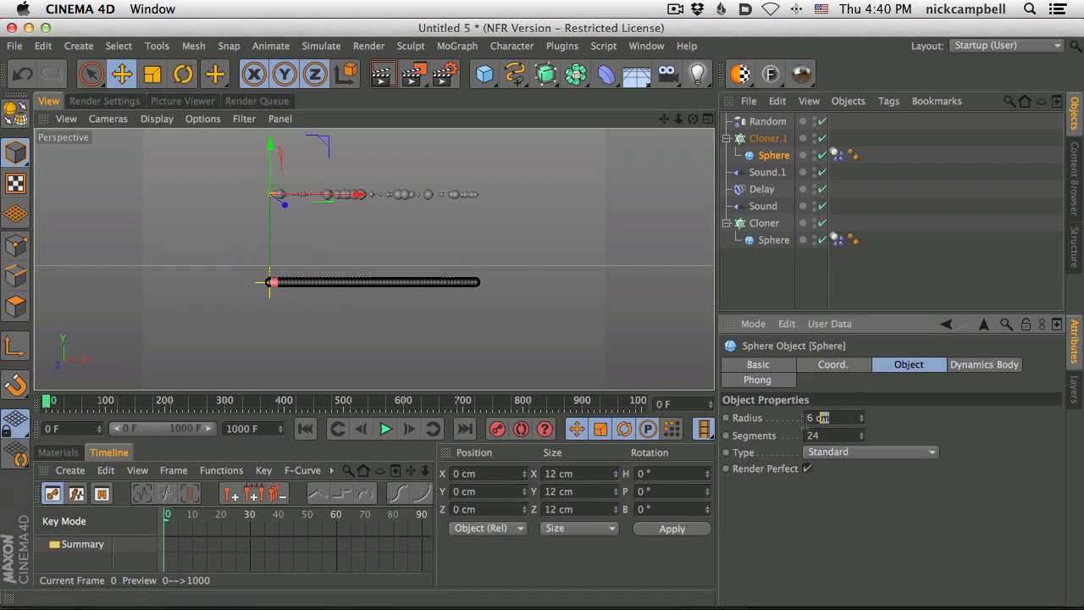
# Play back the animation and render the perspective view at an early frame and again around frame 495
pyautogui.click(385, 428)
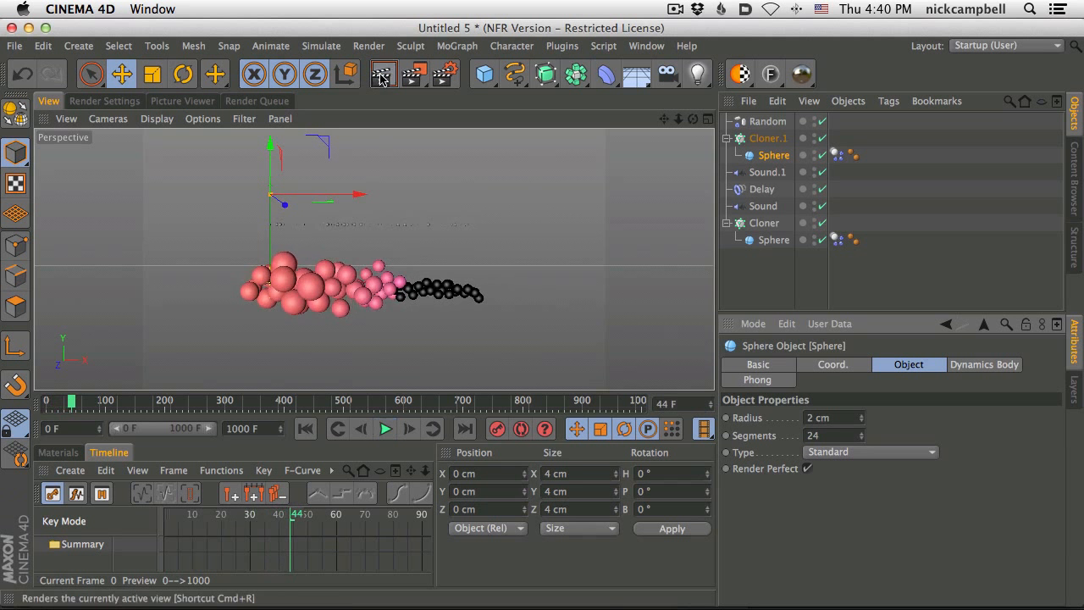
pyautogui.click(382, 73)
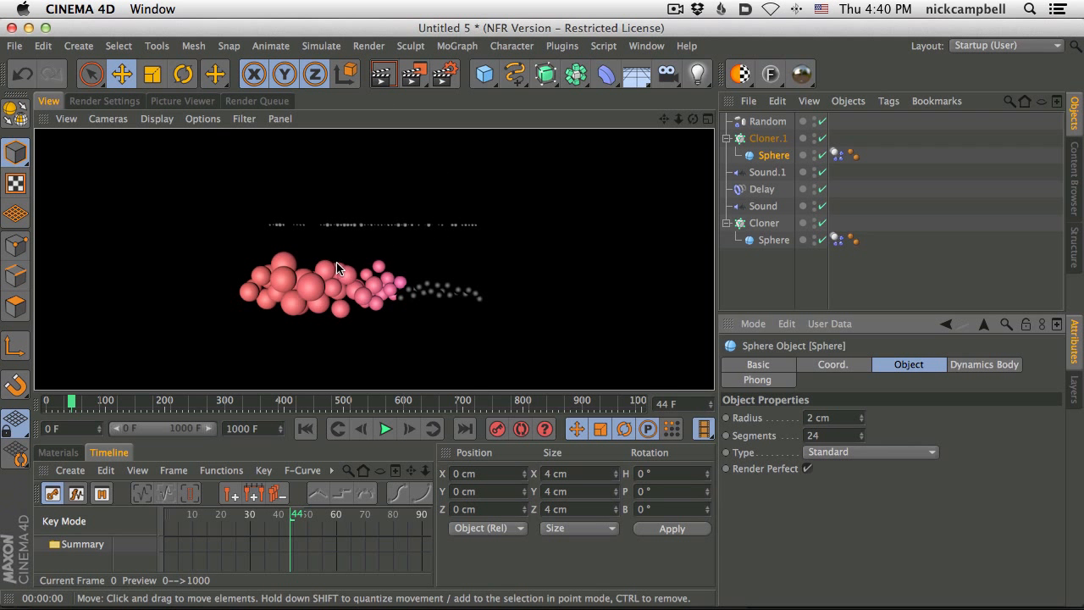
pyautogui.click(385, 429)
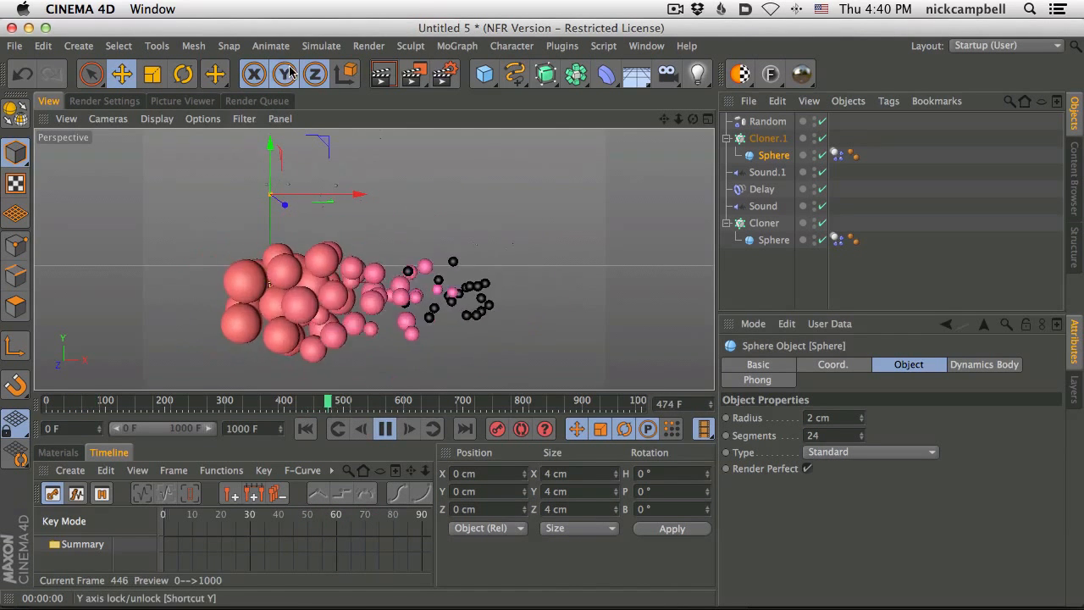
pyautogui.click(382, 75)
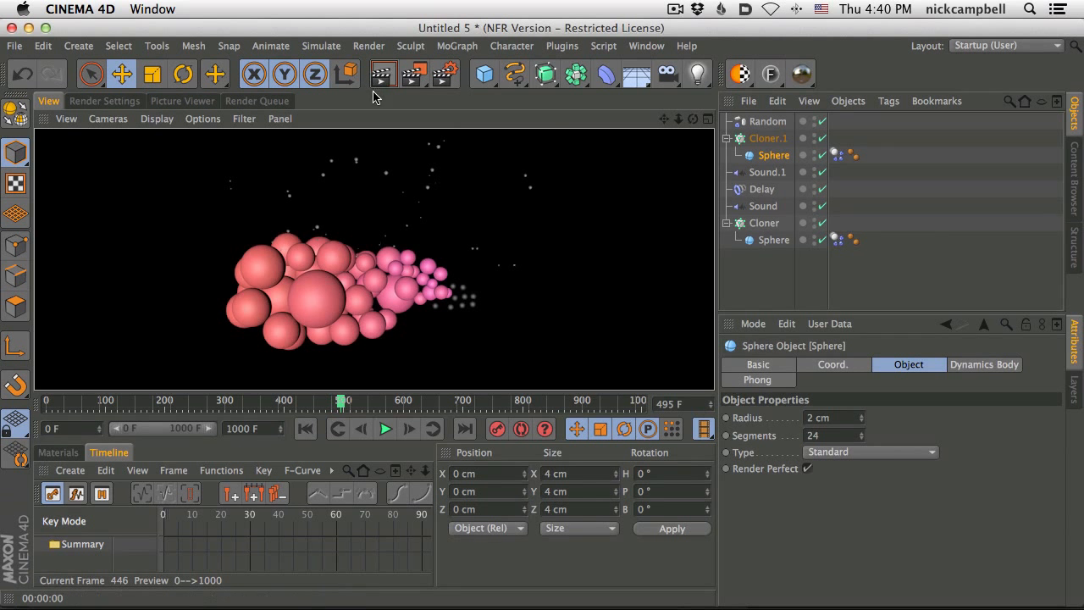
# Set Cloner.1's clone count to 300 and enable Render Instances
pyautogui.click(764, 139)
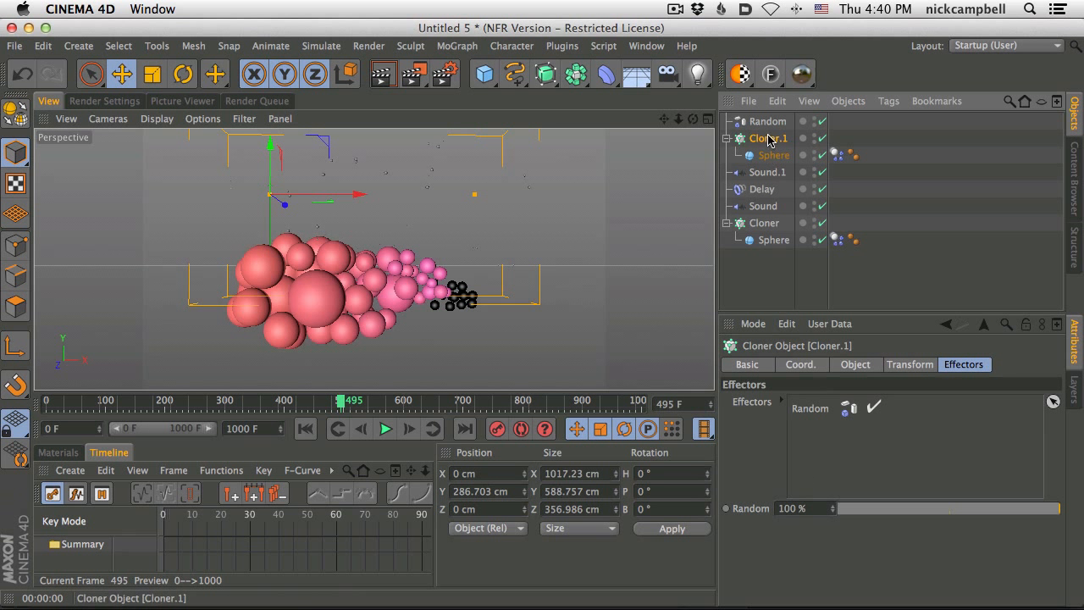
pyautogui.click(805, 366)
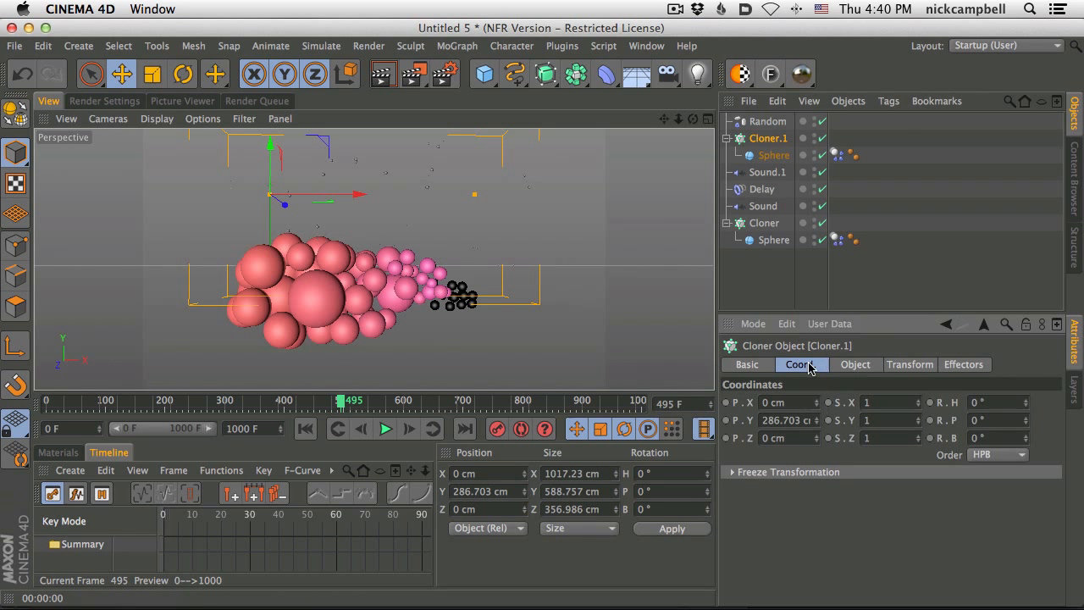
pyautogui.click(854, 364)
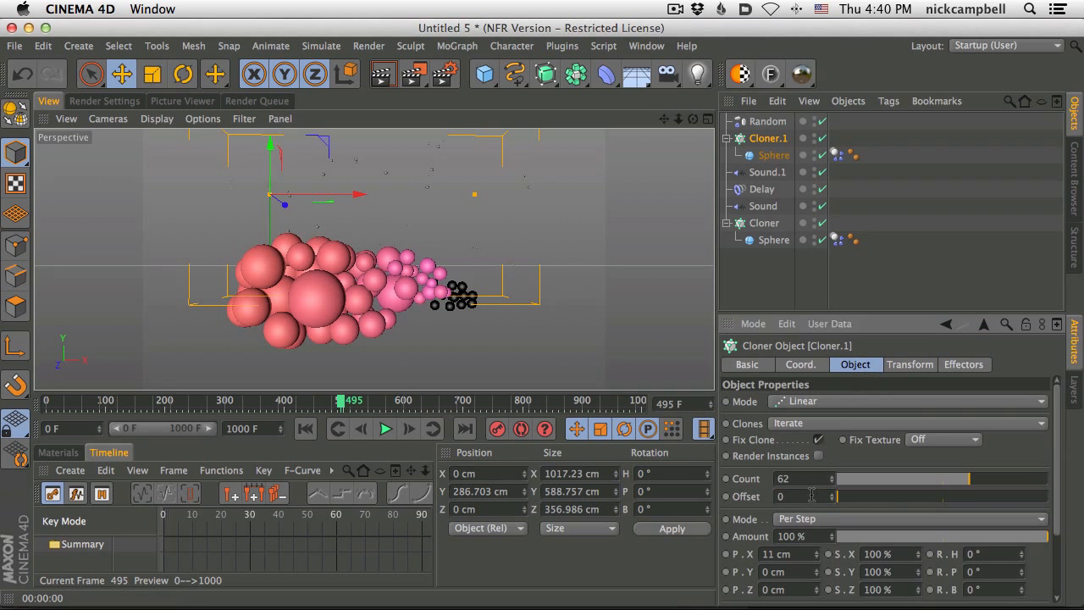
pyautogui.write('300')
pyautogui.press('Return')
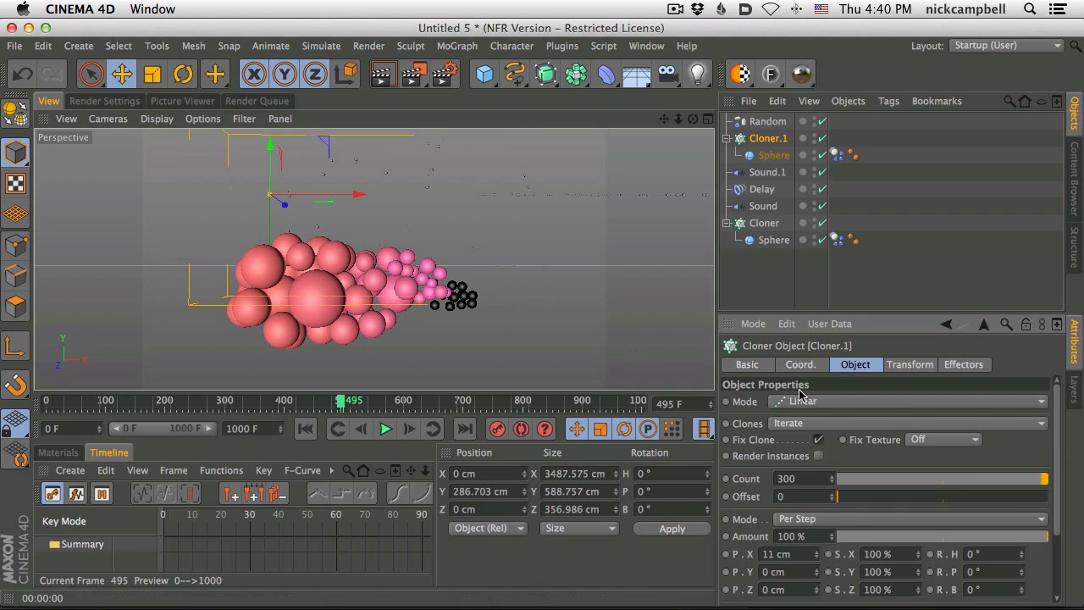
pyautogui.click(818, 457)
pyautogui.click(818, 439)
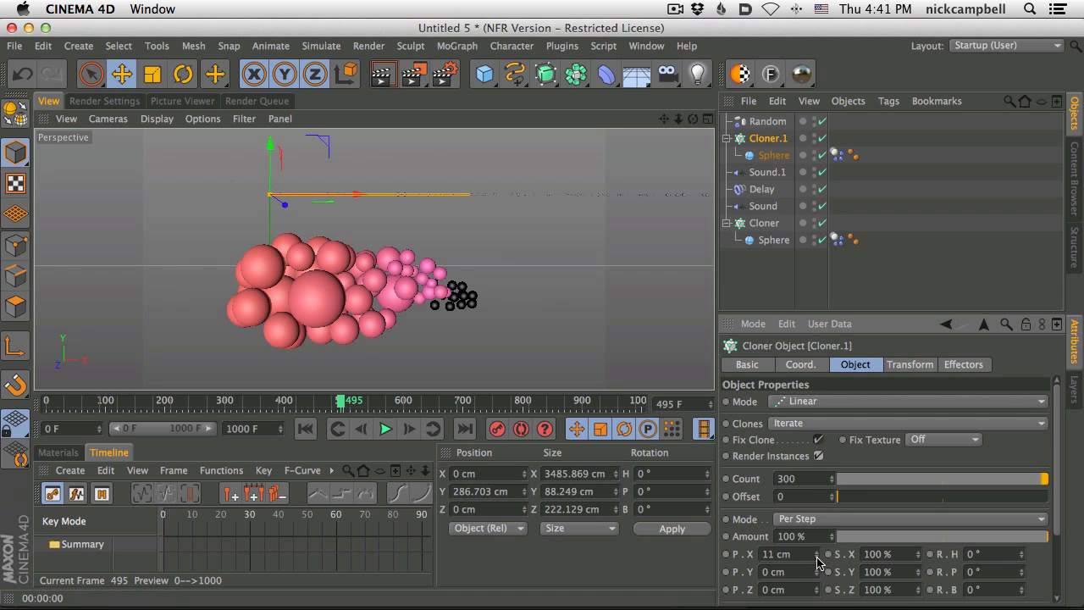
# Set Cloner.1's per-step X offset to 2.5 cm and try shortening its row by the end handle in the perspective view
pyautogui.click(801, 366)
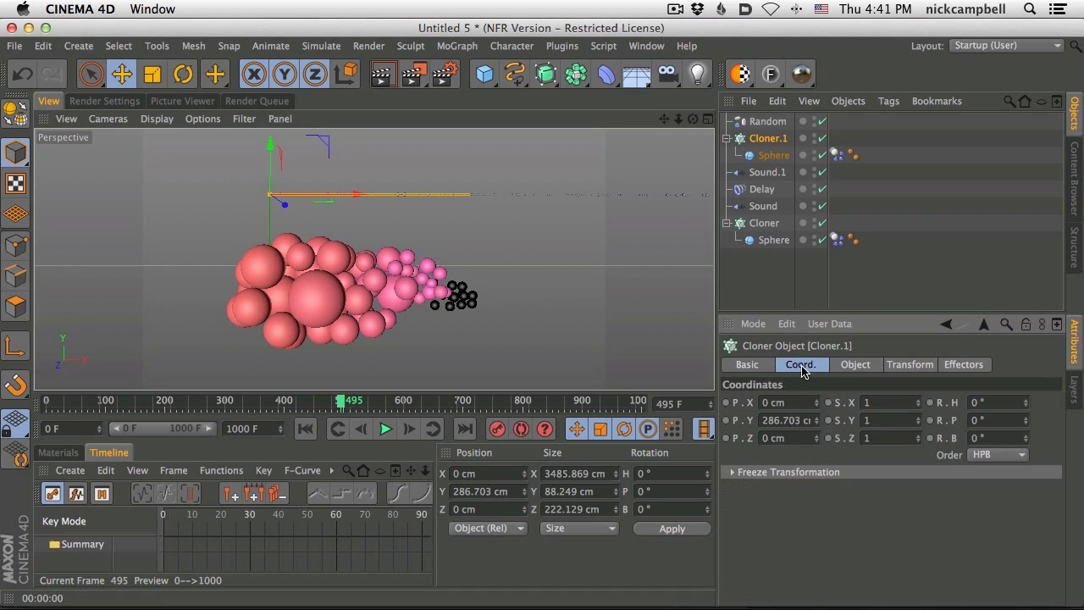
pyautogui.click(856, 366)
pyautogui.moveTo(814, 559); pyautogui.dragTo(816, 561)
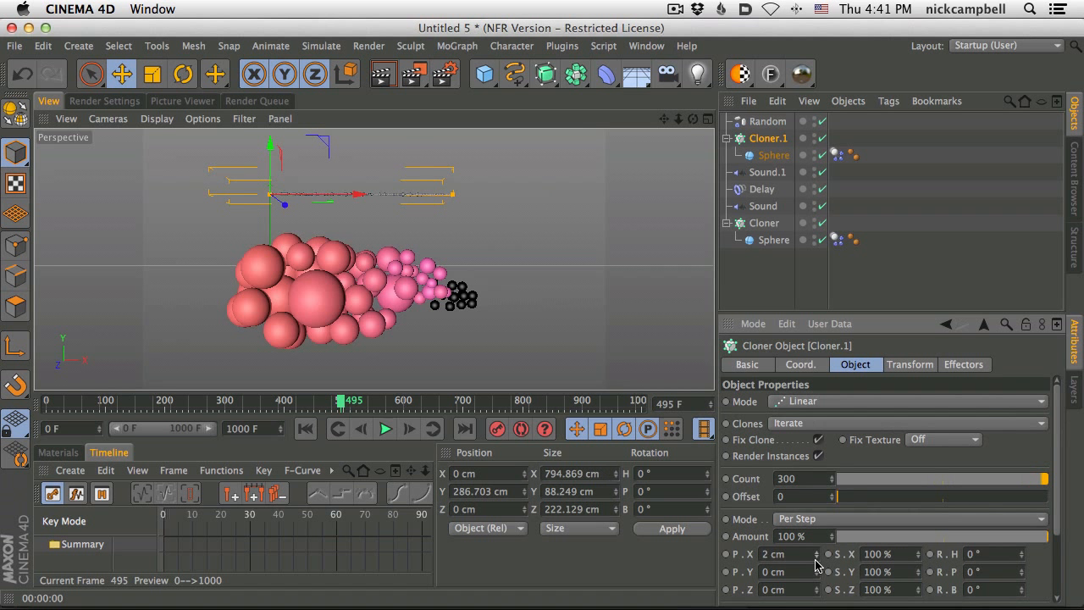
pyautogui.click(798, 556)
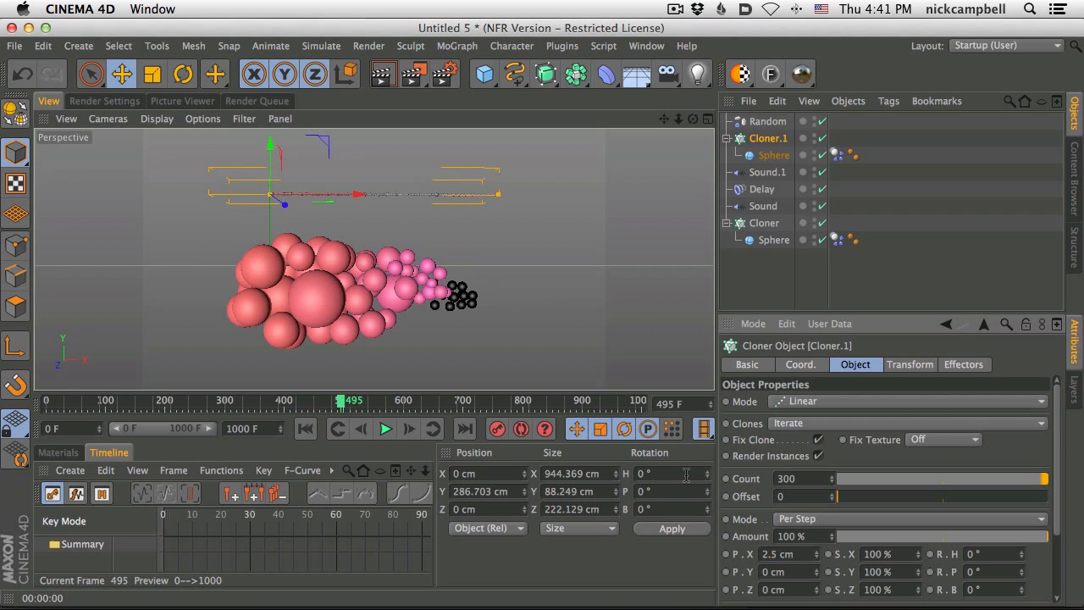
pyautogui.moveTo(454, 194)
pyautogui.mouseDown()
pyautogui.moveTo(384, 187)
pyautogui.moveTo(472, 196)
pyautogui.mouseUp()
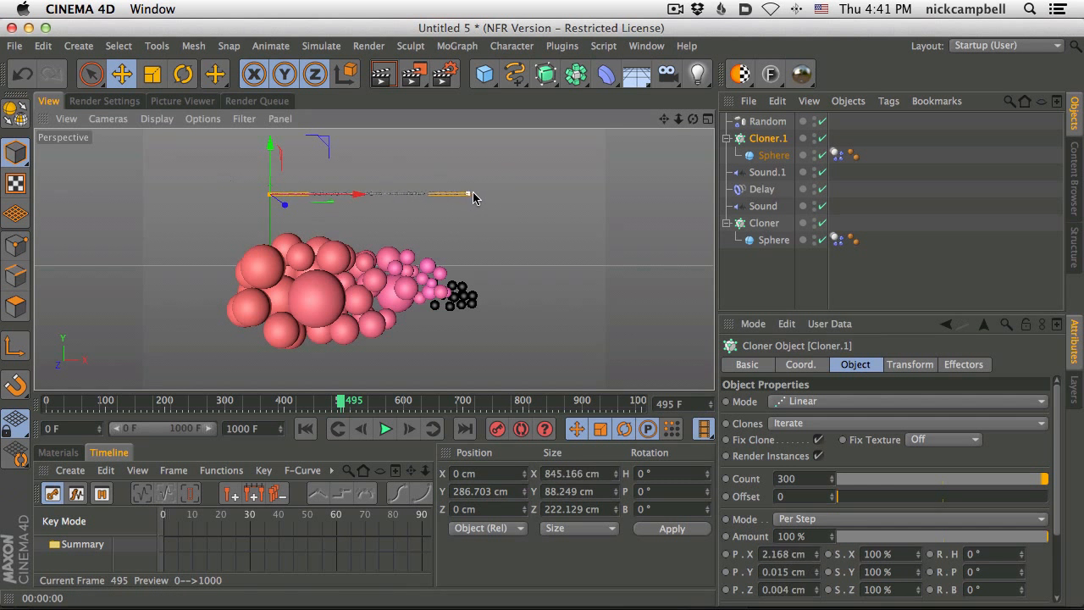
# Shorten Cloner.1's row in the Top view to a per-step X offset of about 2.245 cm and return to the full perspective view
pyautogui.click(707, 119)
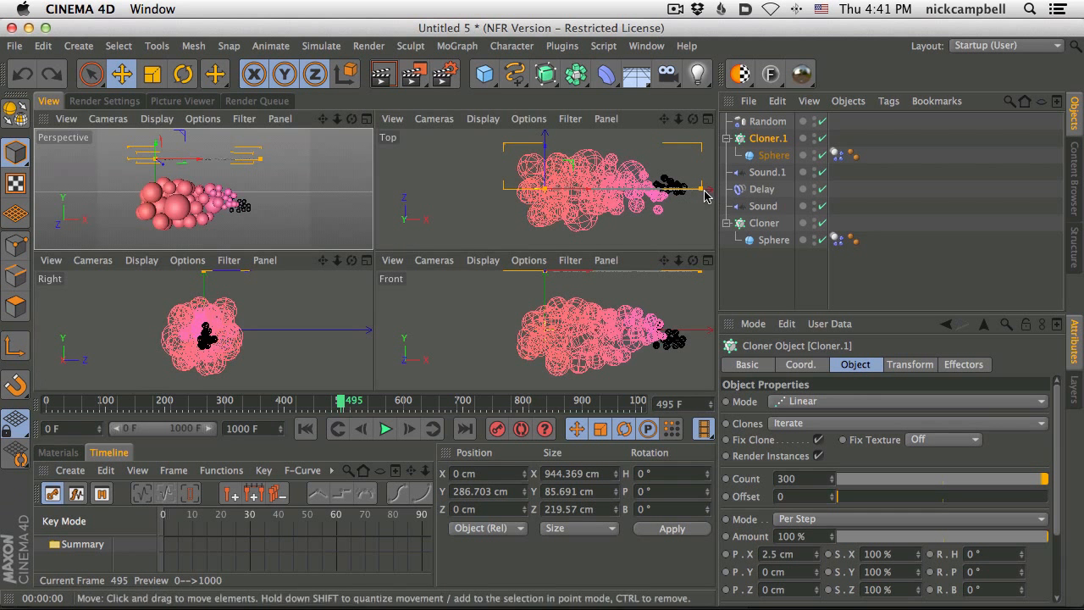
pyautogui.moveTo(706, 196); pyautogui.dragTo(682, 190)
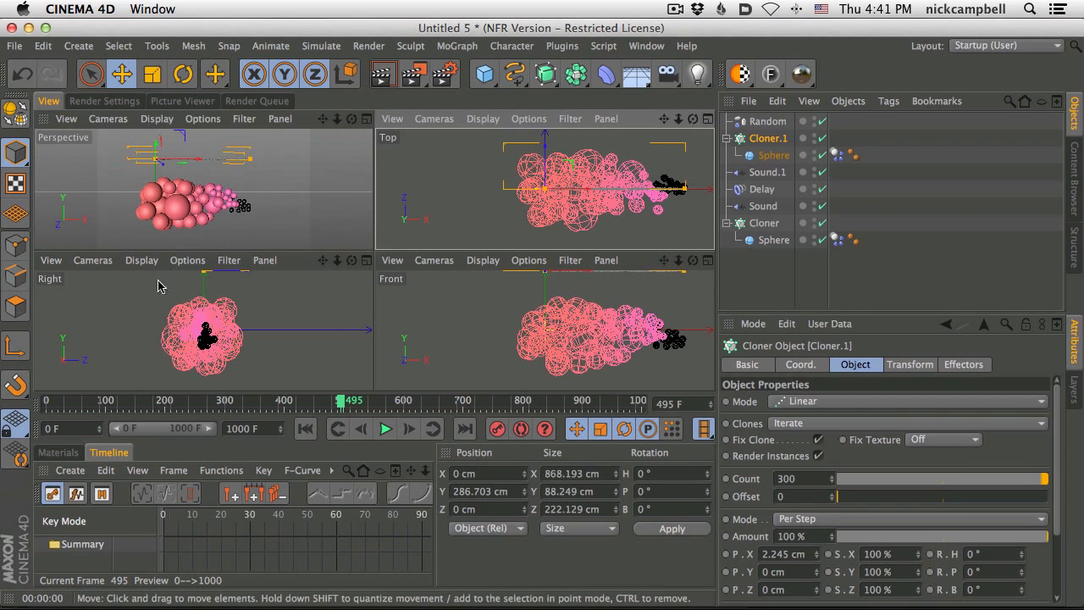
pyautogui.click(707, 119)
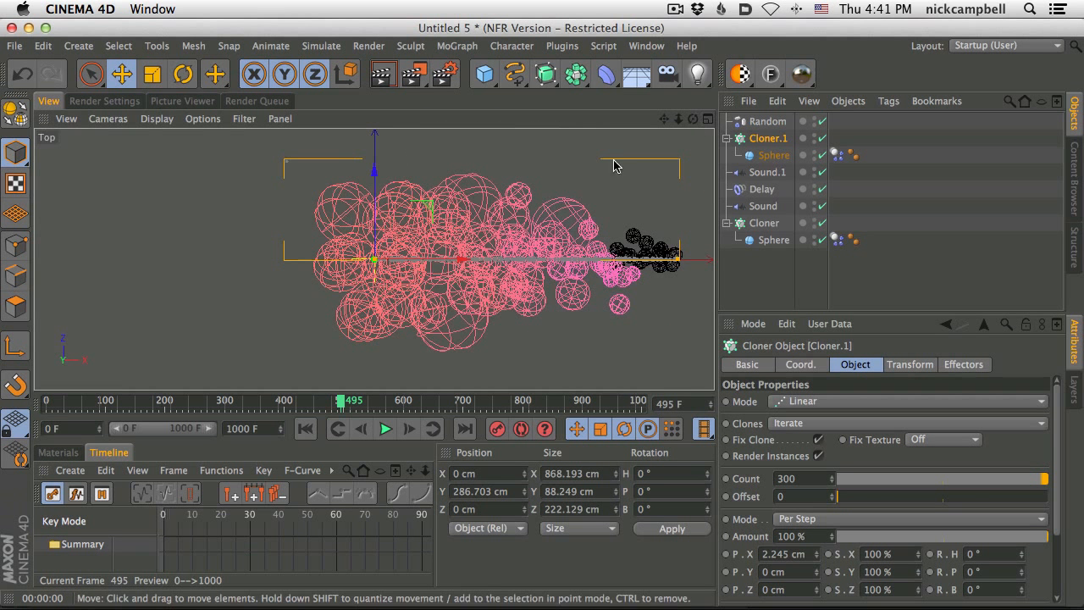
pyautogui.click(707, 118)
pyautogui.click(368, 118)
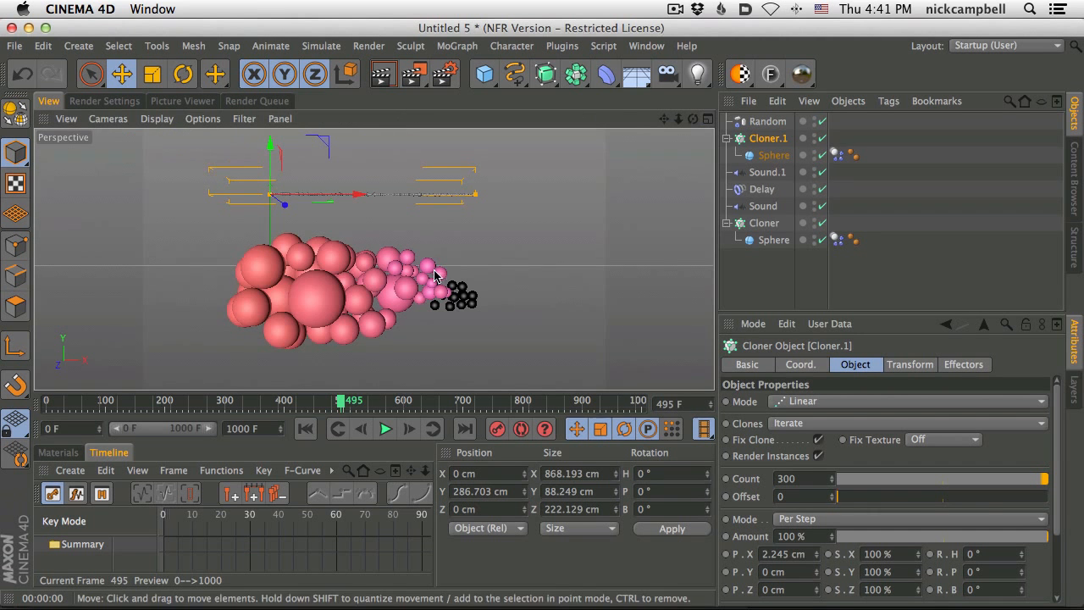
# Render the perspective view, replay the simulation from the start and render the view again
pyautogui.click(382, 73)
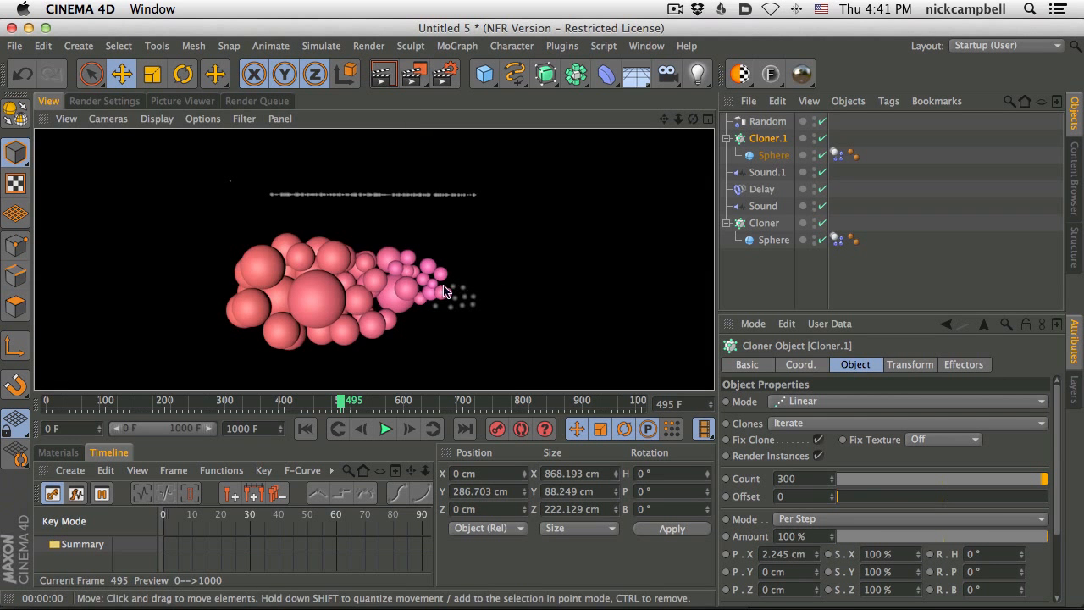
pyautogui.click(385, 429)
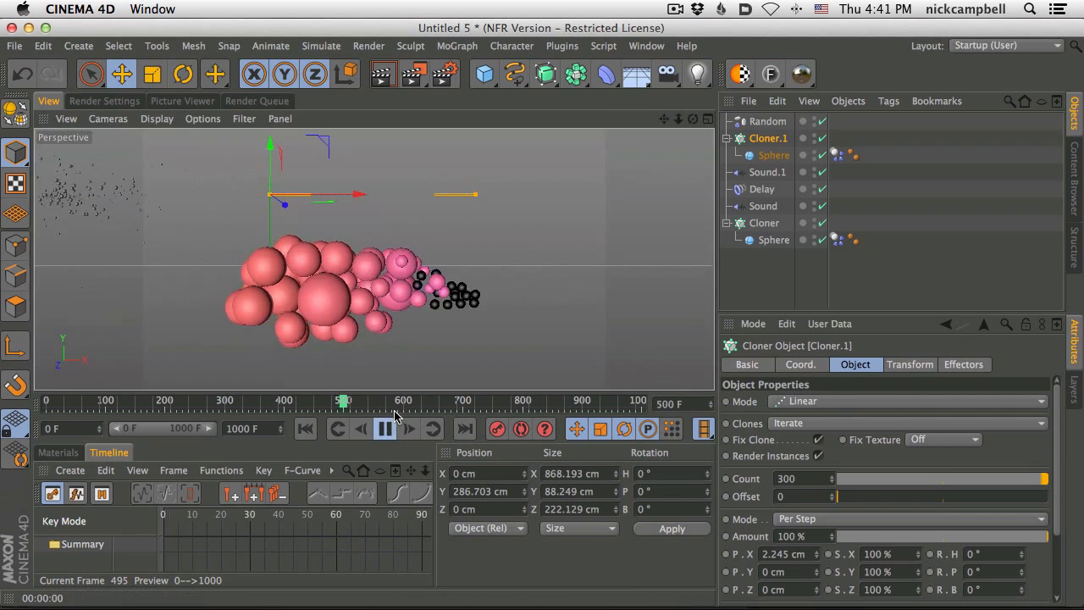
pyautogui.moveTo(119, 404); pyautogui.dragTo(10, 405)
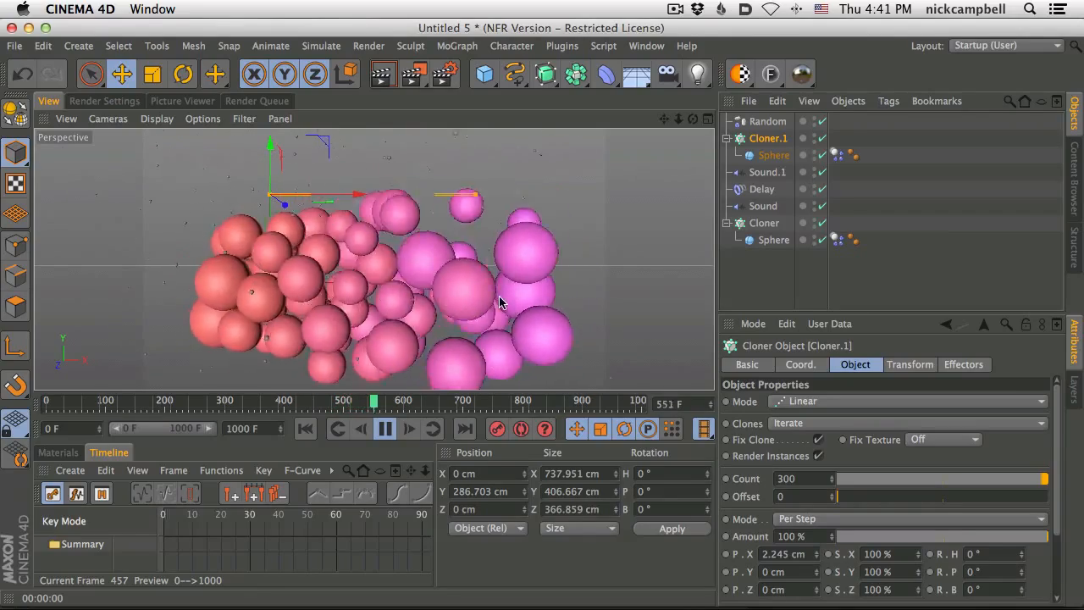
pyautogui.click(386, 76)
# Reframe the perspective view slightly wider around the spheres at frame 619, show the Materials manager and render the view
pyautogui.scroll(-1, 440, 279)
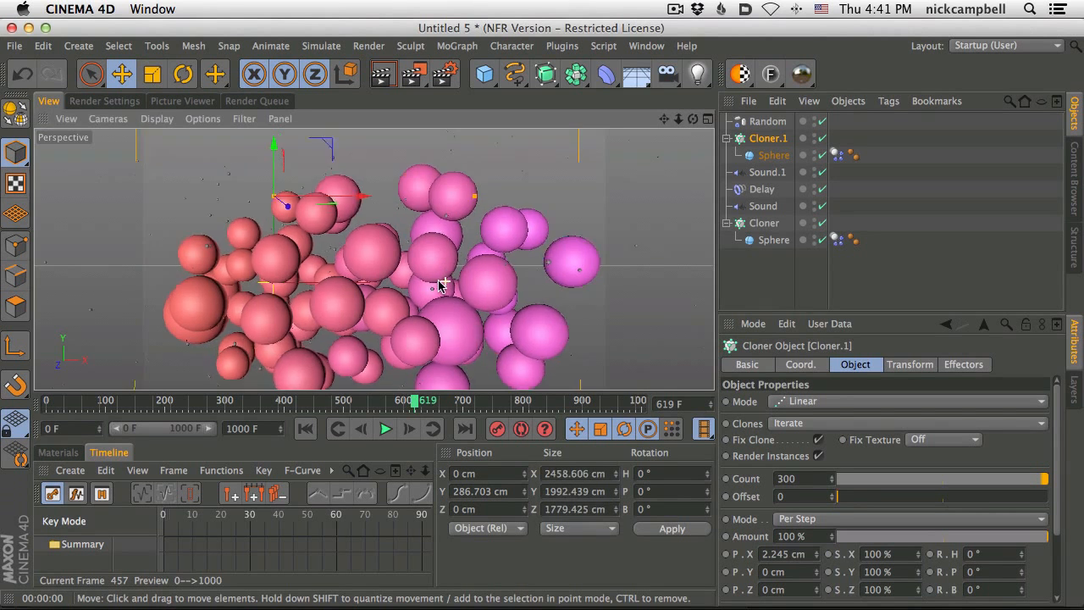
pyautogui.scroll(1, 441, 279)
pyautogui.scroll(-2, 441, 279)
pyautogui.keyDown('alt'); pyautogui.moveTo(437, 286); pyautogui.dragTo(433, 271, button='middle'); pyautogui.keyUp('alt')
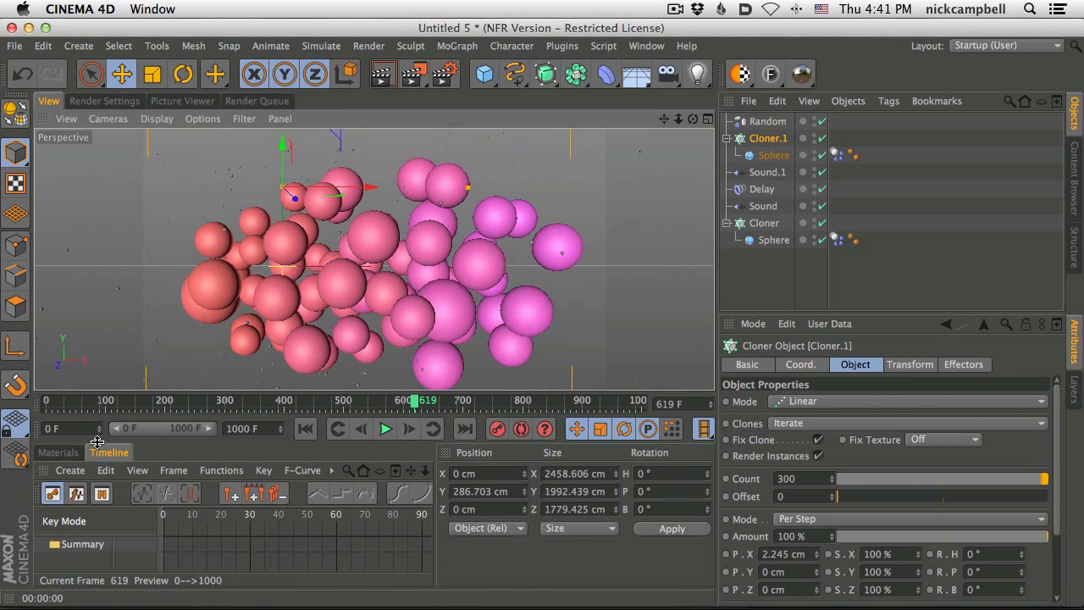
pyautogui.click(59, 452)
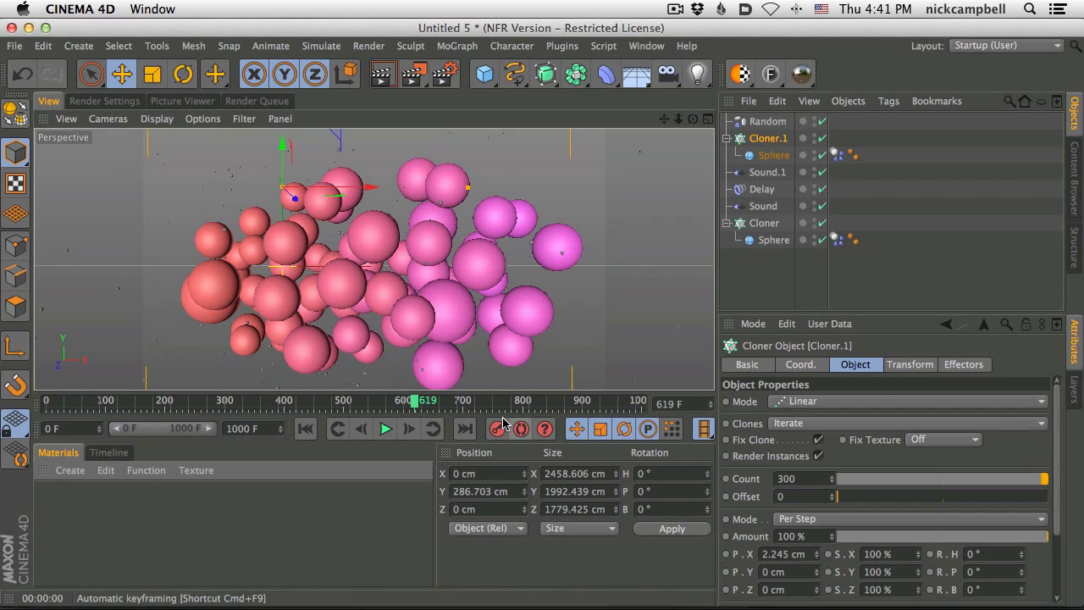
pyautogui.click(383, 74)
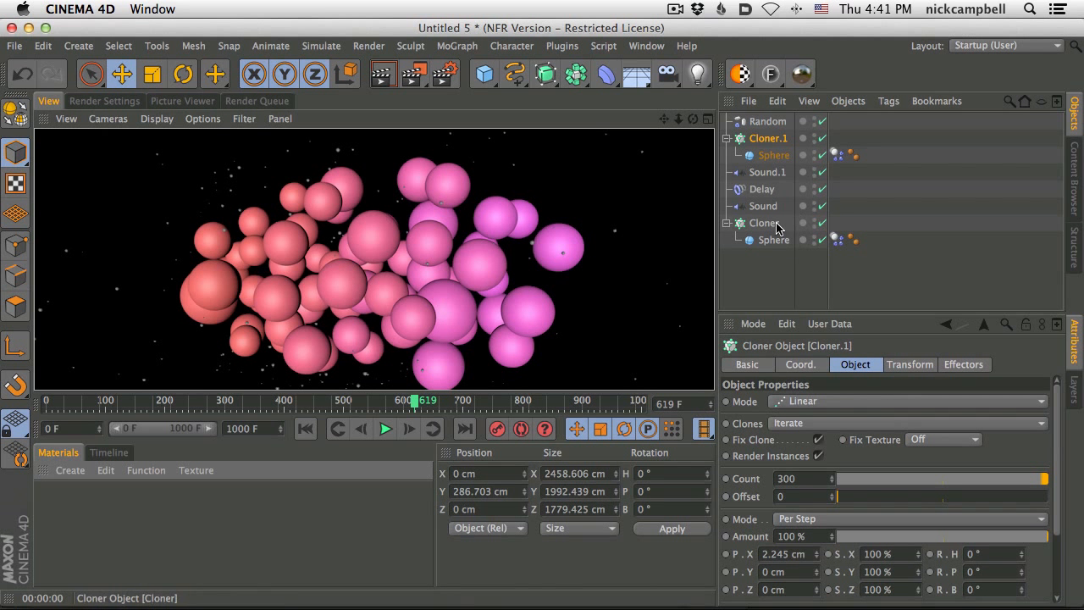
pyautogui.click(766, 175)
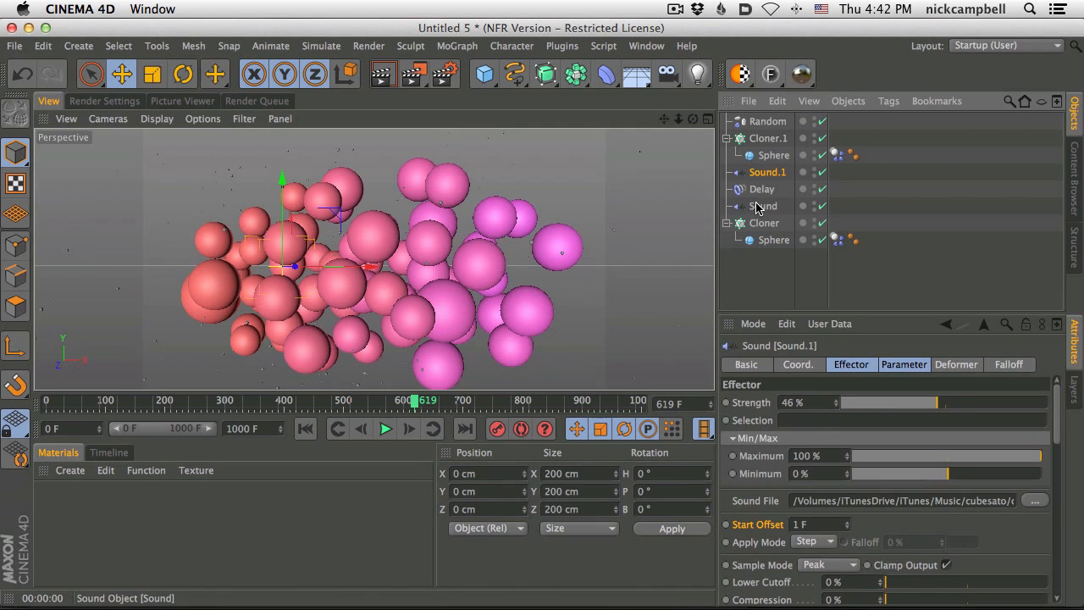
pyautogui.click(70, 470)
pyautogui.click(200, 548)
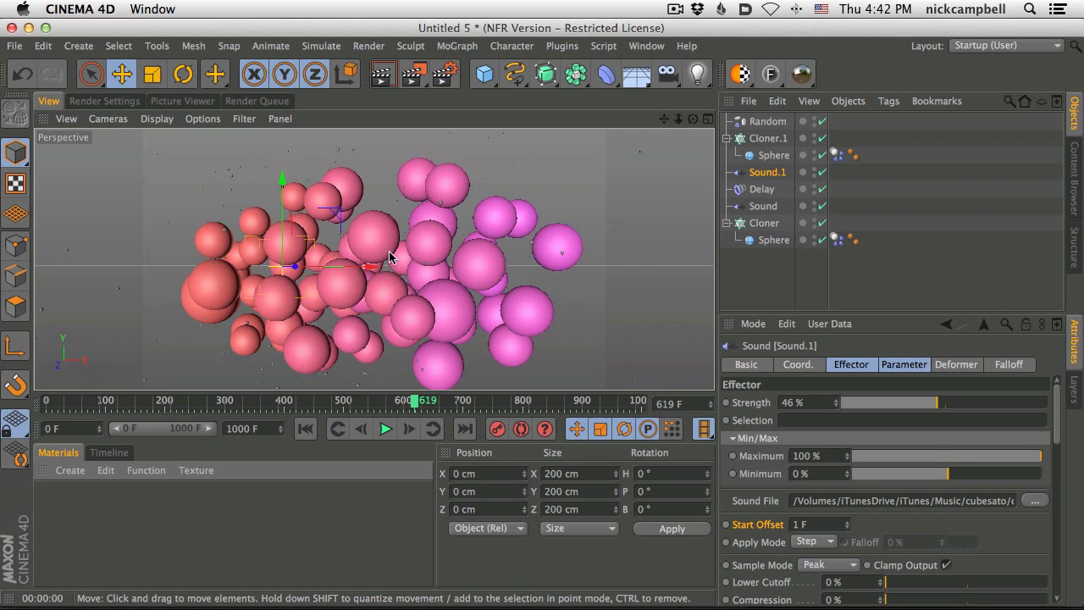
# Create a new material and apply it to the Sphere inside Cloner
pyautogui.click(70, 470)
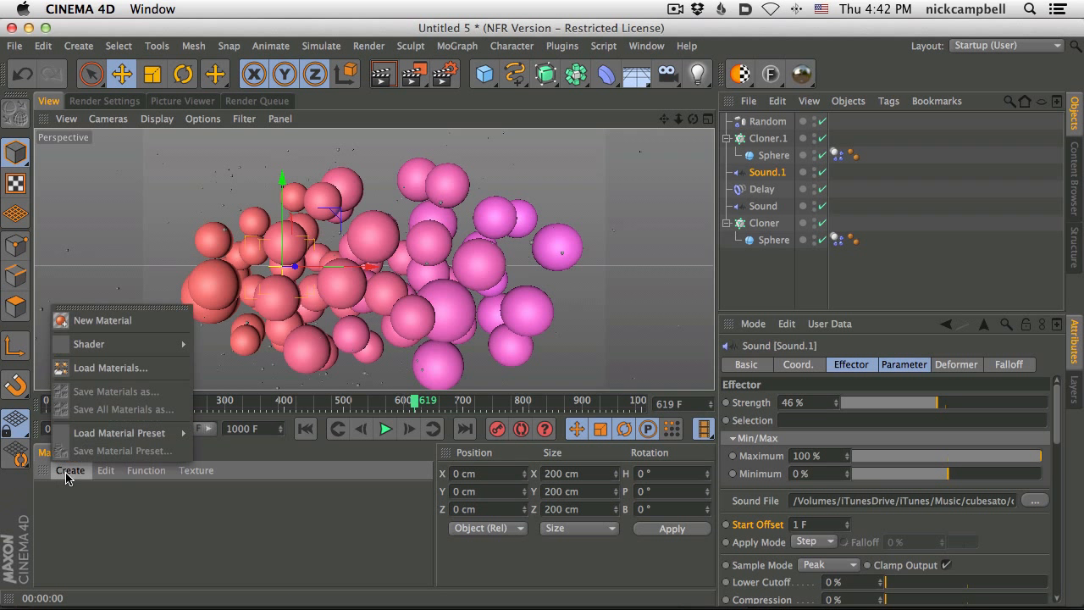
pyautogui.click(104, 329)
pyautogui.moveTo(81, 522); pyautogui.dragTo(779, 243)
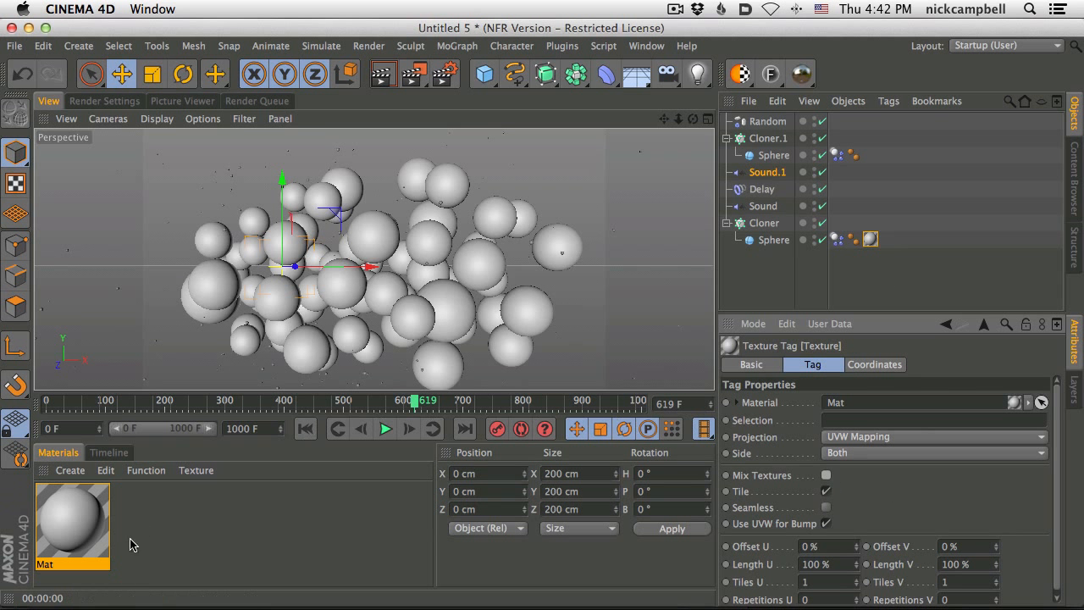
# Load the MoGraph Color Shader as the texture of the new material's Color channel
pyautogui.doubleClick(83, 523)
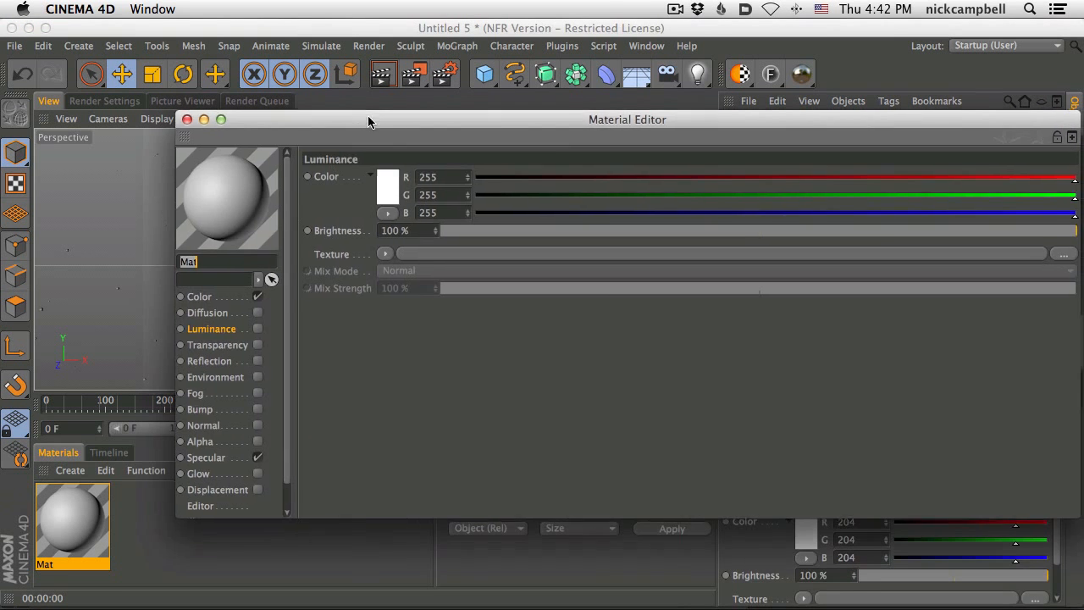
pyautogui.moveTo(370, 116); pyautogui.dragTo(311, 108)
pyautogui.moveTo(1000, 507); pyautogui.dragTo(628, 558)
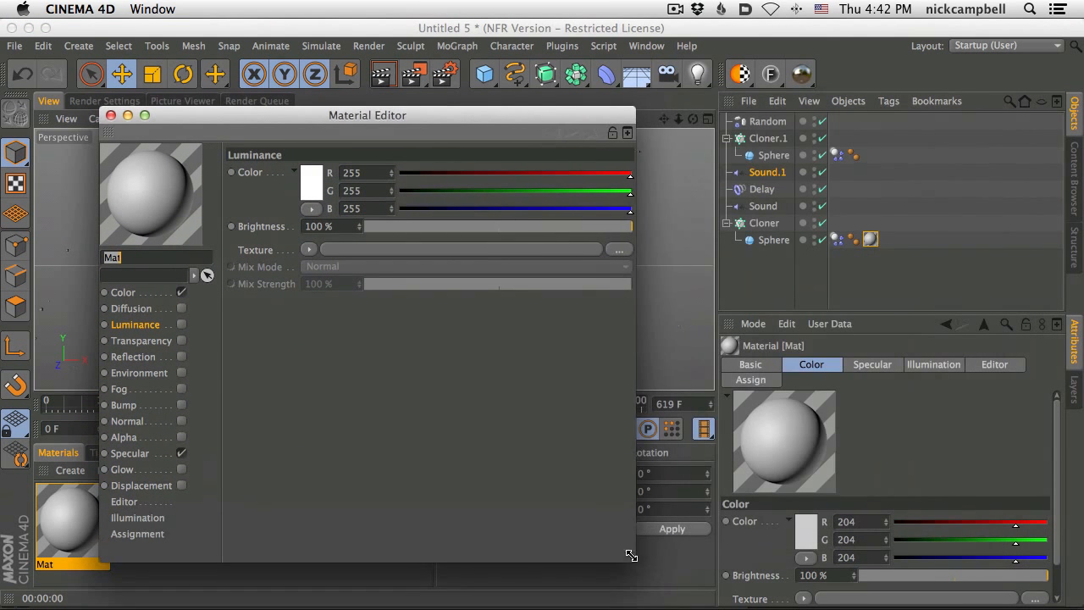
pyautogui.click(151, 294)
pyautogui.click(310, 249)
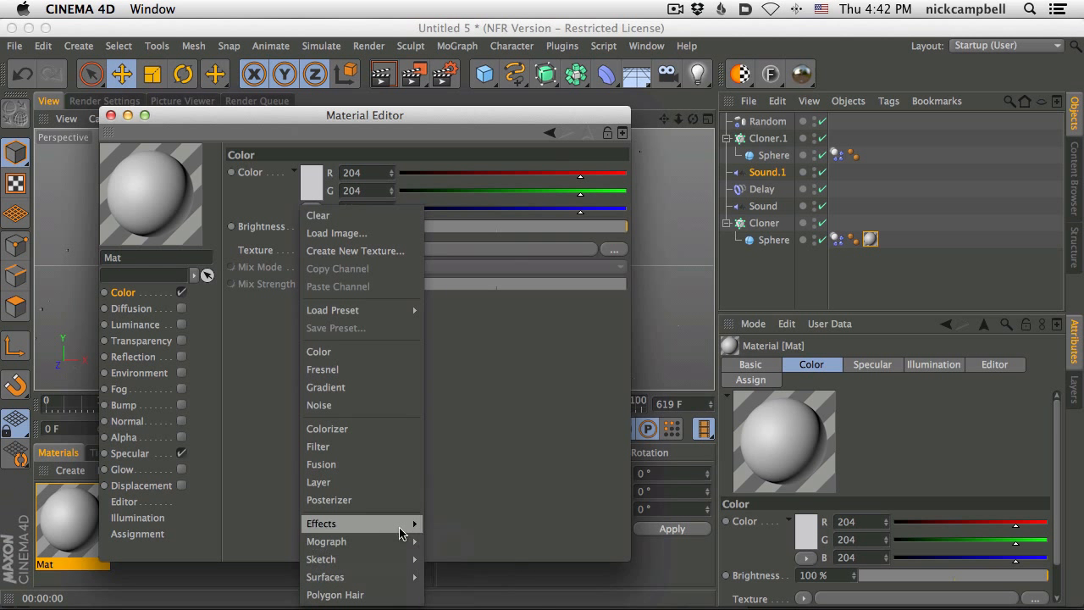
pyautogui.moveTo(403, 543)
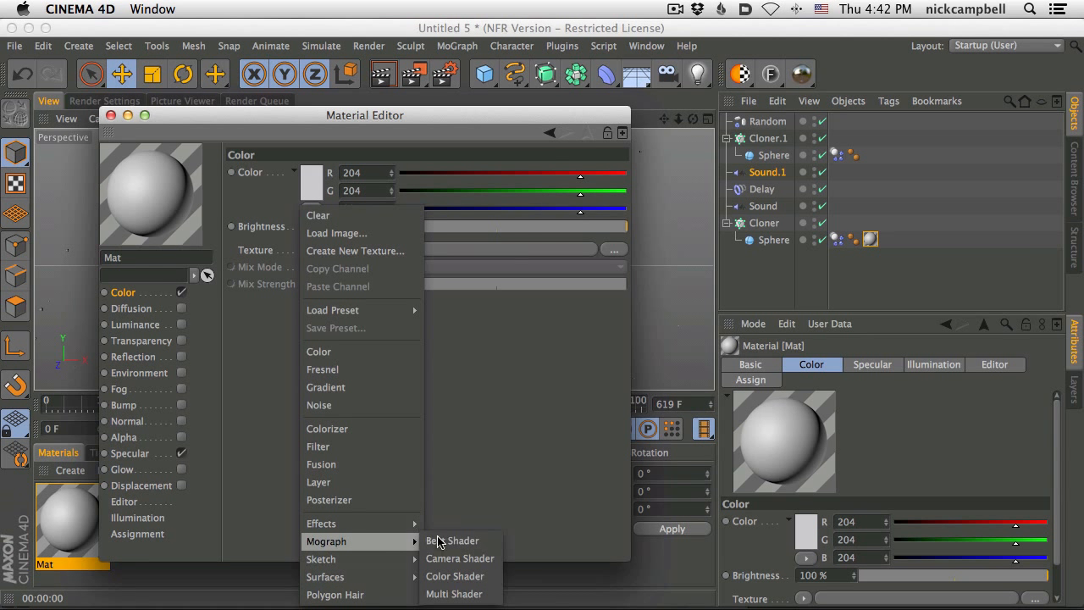
pyautogui.click(471, 578)
# Examine the cloned spheres' colors in the perspective view and review the available MoGraph effectors
pyautogui.moveTo(435, 107); pyautogui.dragTo(593, 487)
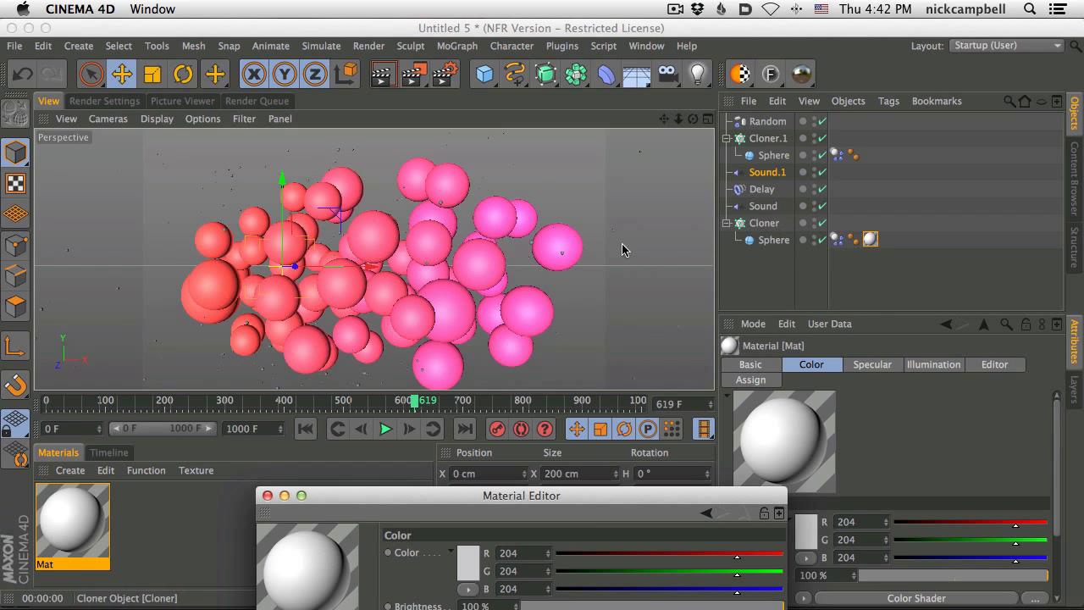
pyautogui.moveTo(497, 499); pyautogui.dragTo(471, 186)
pyautogui.moveTo(331, 181); pyautogui.dragTo(309, 355)
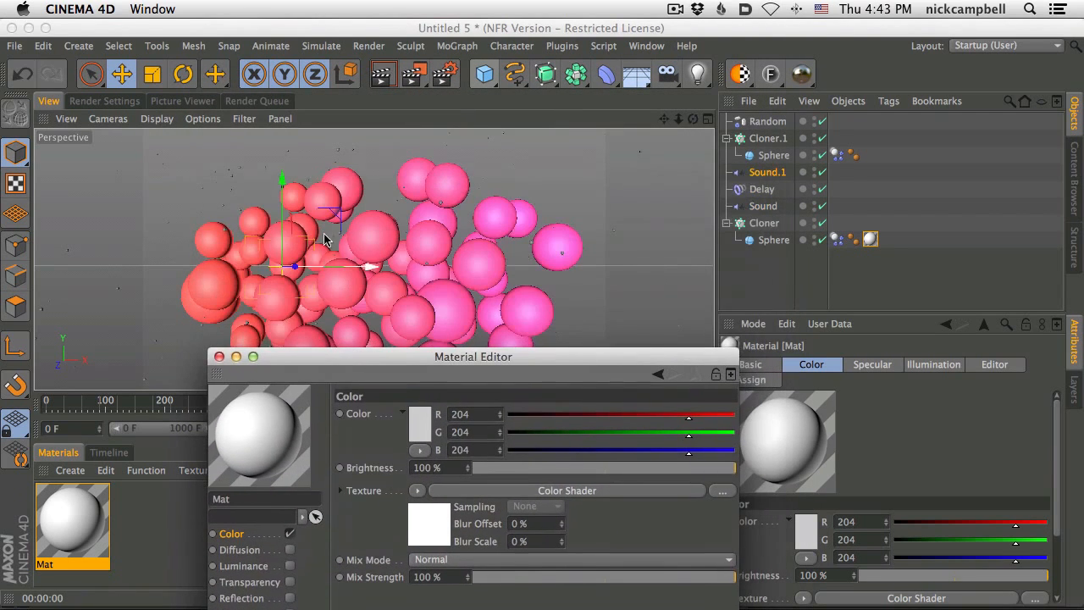
pyautogui.moveTo(414, 364); pyautogui.dragTo(429, 460)
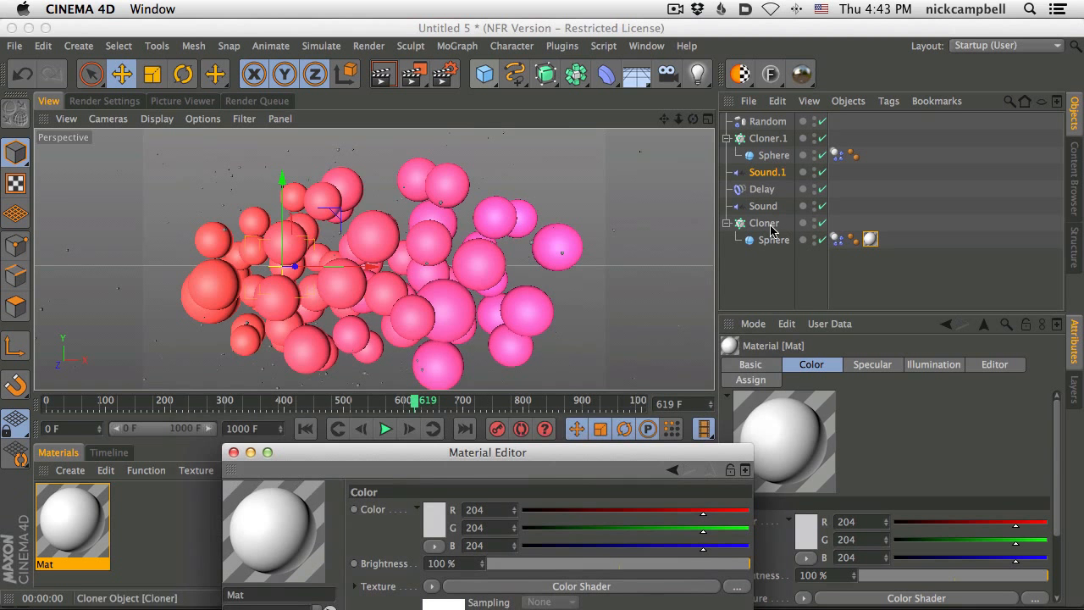
pyautogui.click(458, 46)
pyautogui.moveTo(500, 71)
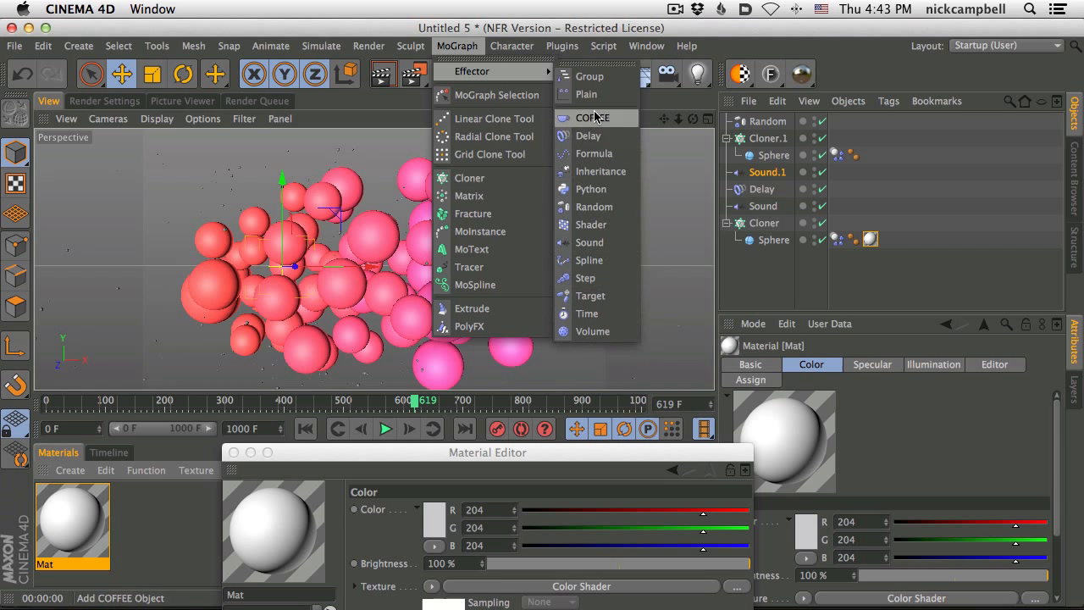
pyautogui.click(779, 300)
pyautogui.moveTo(690, 448); pyautogui.dragTo(805, 259)
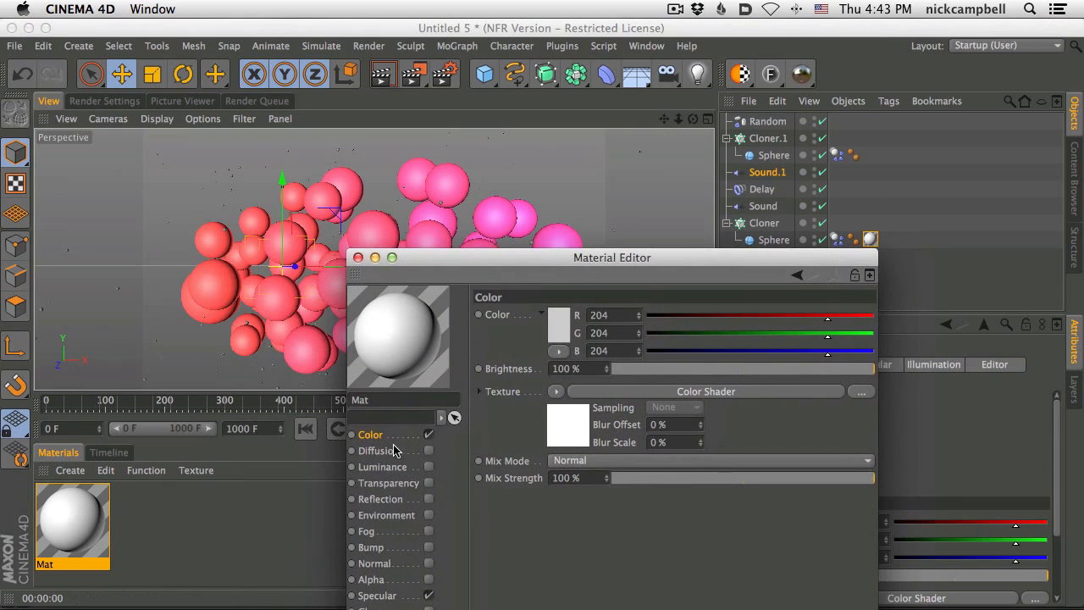
# Try the material's Luminance channel with a MoGraph Color Shader texture and render the perspective view
pyautogui.moveTo(573, 258); pyautogui.dragTo(399, 143)
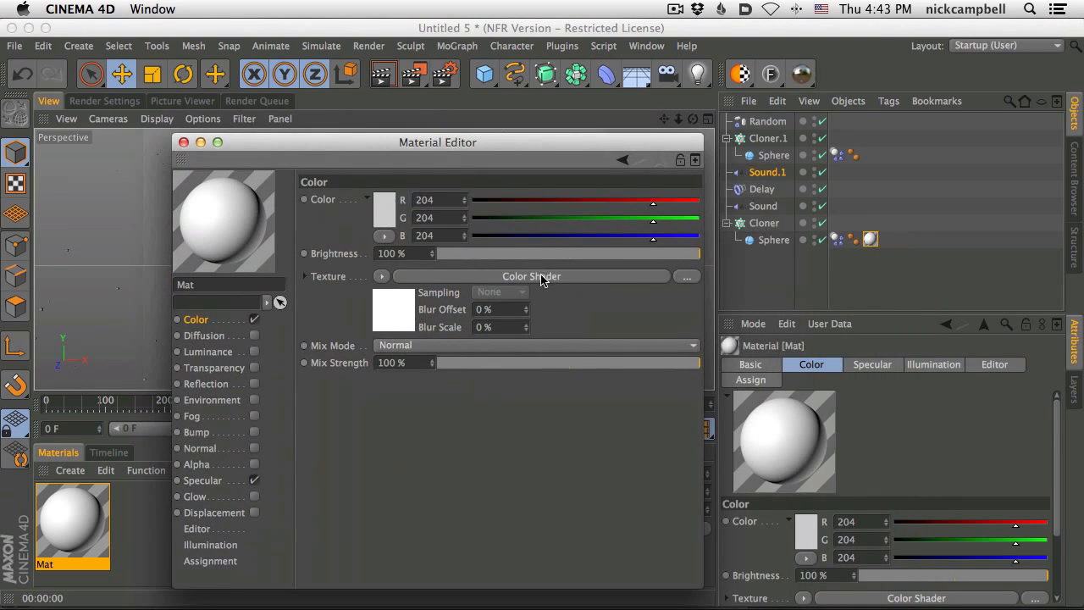
pyautogui.click(222, 351)
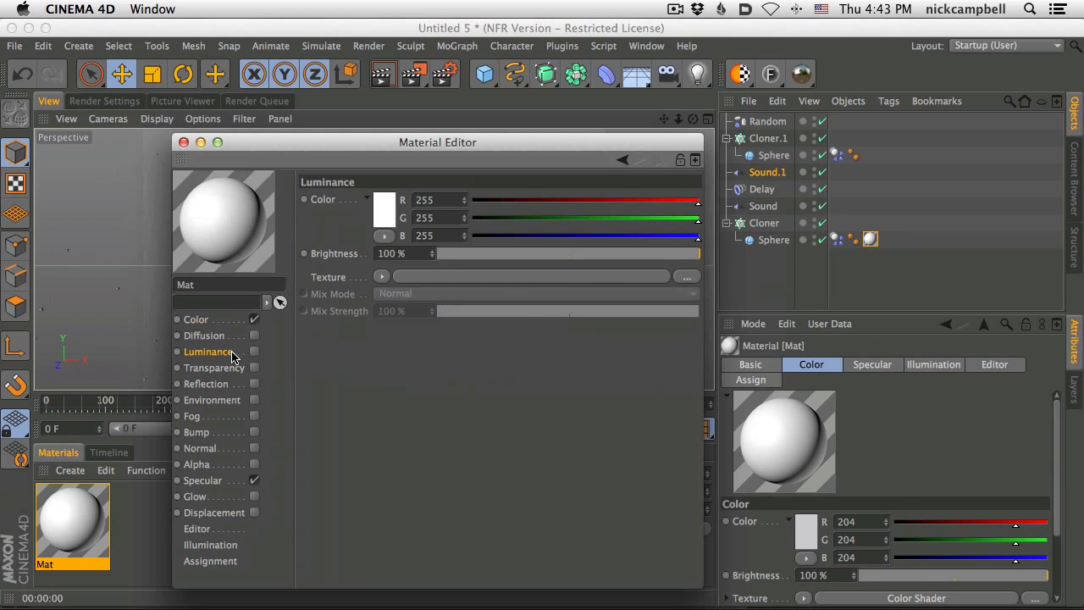
pyautogui.click(255, 351)
pyautogui.click(381, 277)
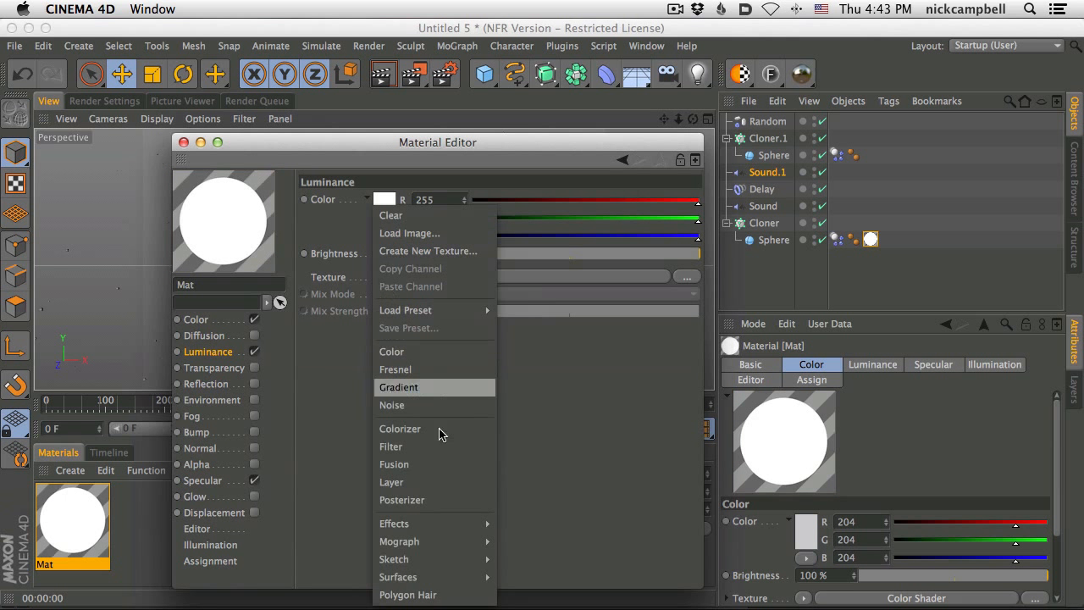
pyautogui.moveTo(468, 575)
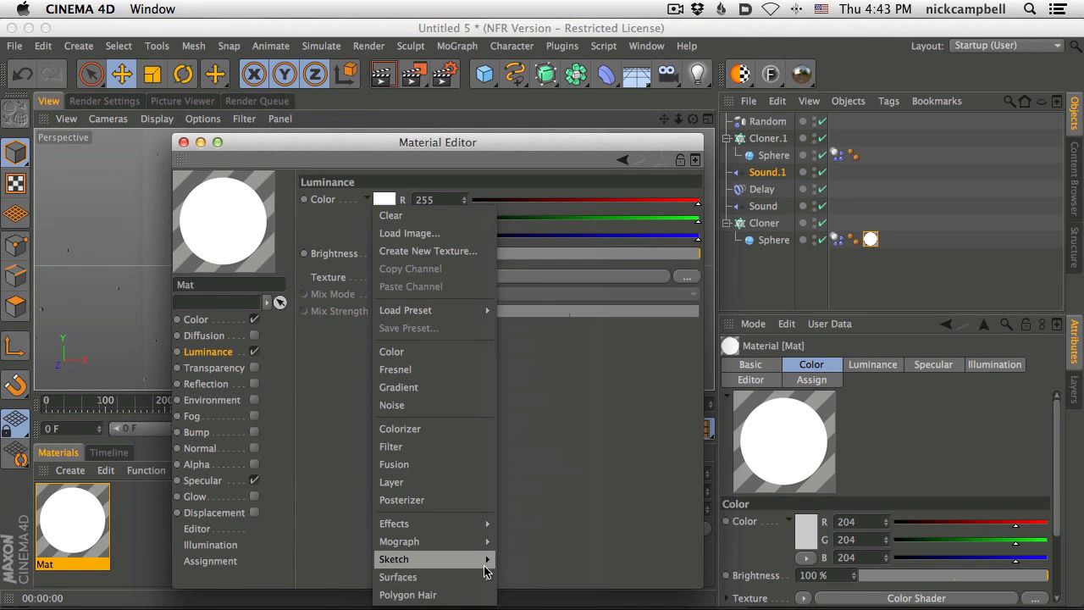
pyautogui.moveTo(463, 547)
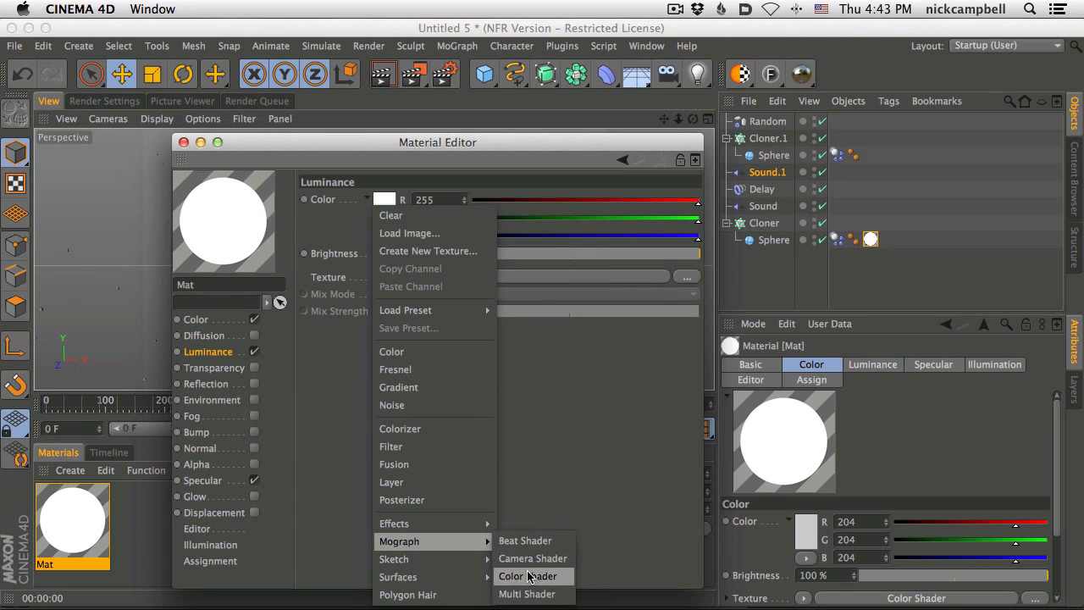
pyautogui.click(536, 574)
pyautogui.click(382, 73)
pyautogui.moveTo(399, 142); pyautogui.dragTo(403, 495)
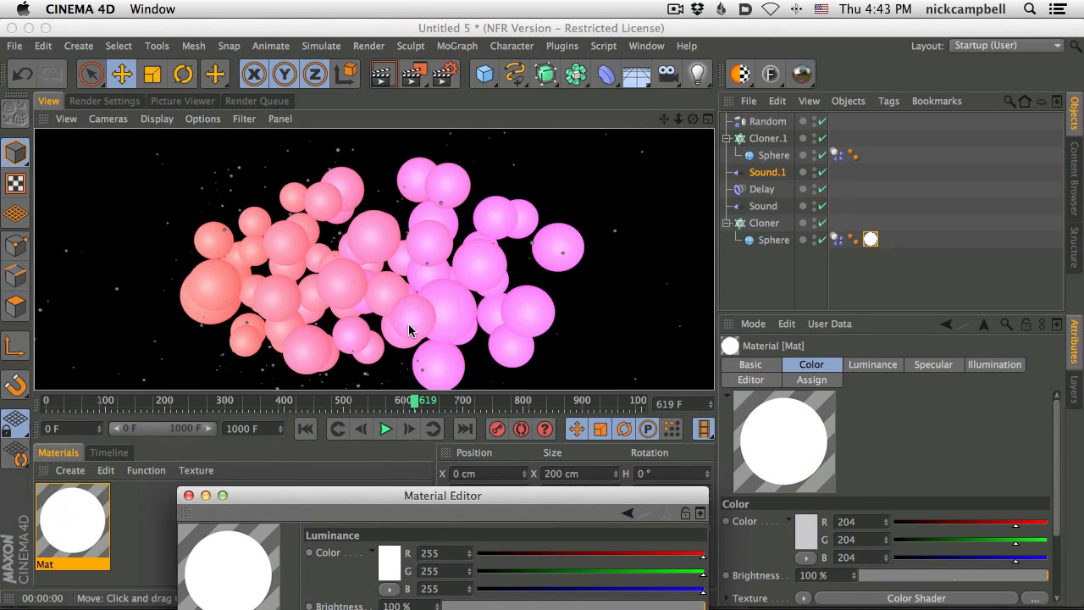
pyautogui.moveTo(432, 495); pyautogui.dragTo(661, 122)
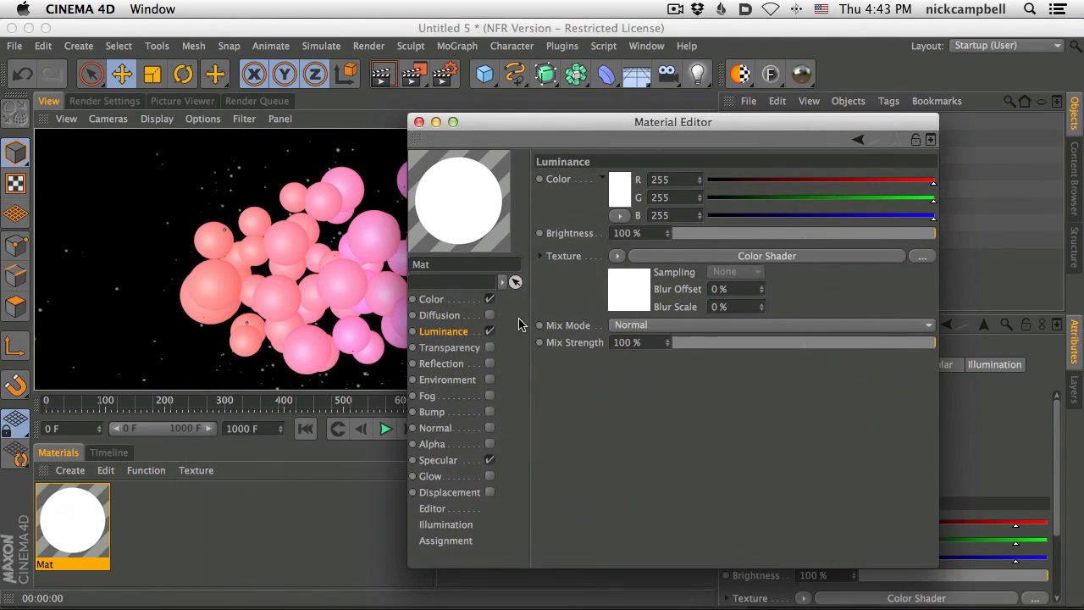
# Turn off the material's Luminance channel
pyautogui.click(490, 332)
pyautogui.moveTo(572, 122); pyautogui.dragTo(606, 103)
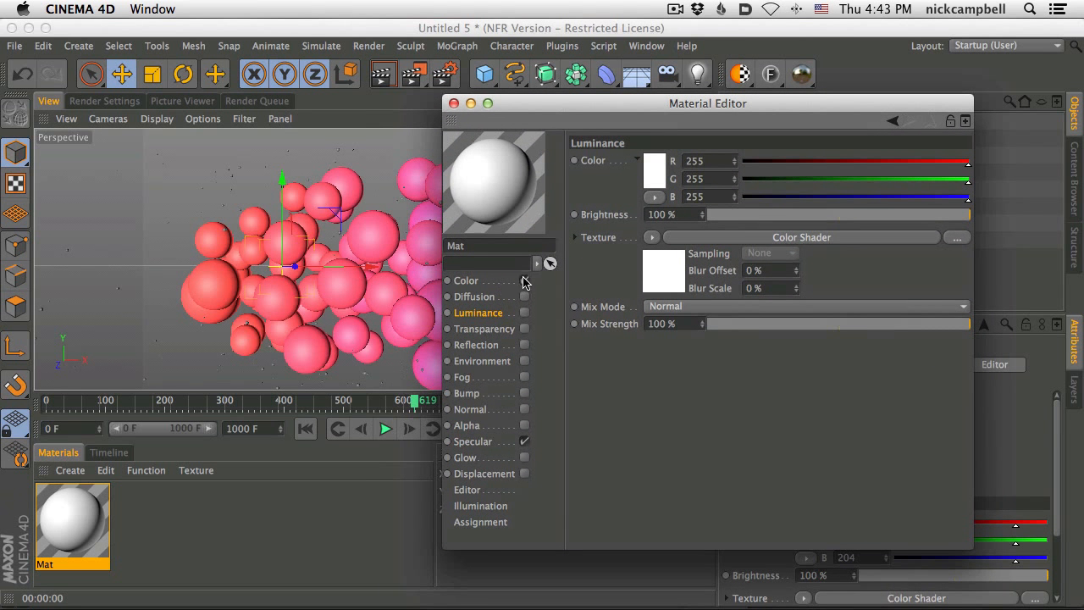
pyautogui.moveTo(568, 112); pyautogui.dragTo(546, 108)
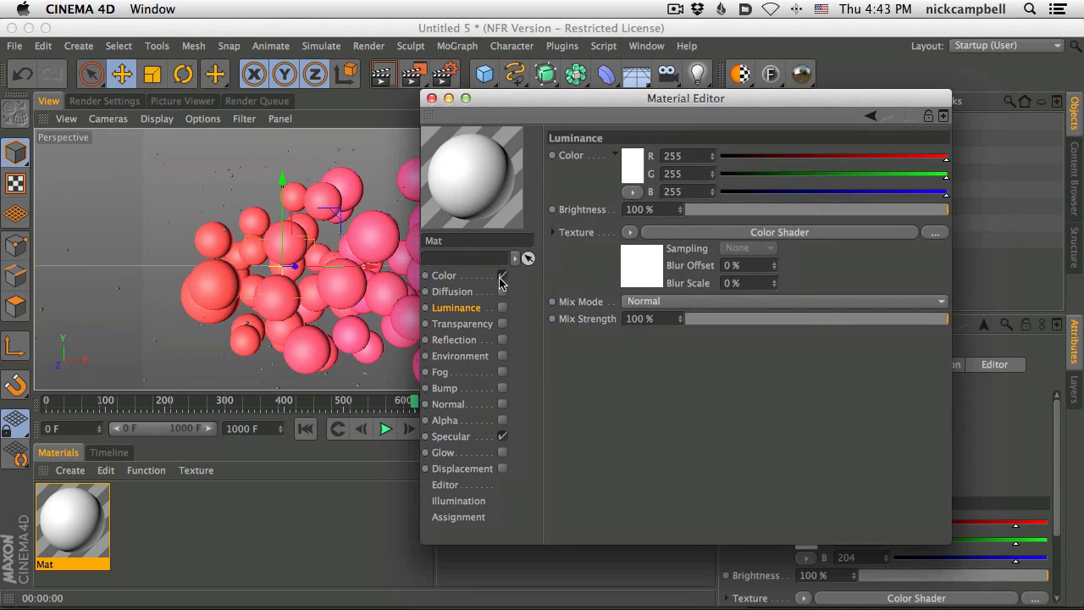
# Enable the material's Reflection channel with a Fresnel texture, 4% brightness and 23% mix strength
pyautogui.click(502, 340)
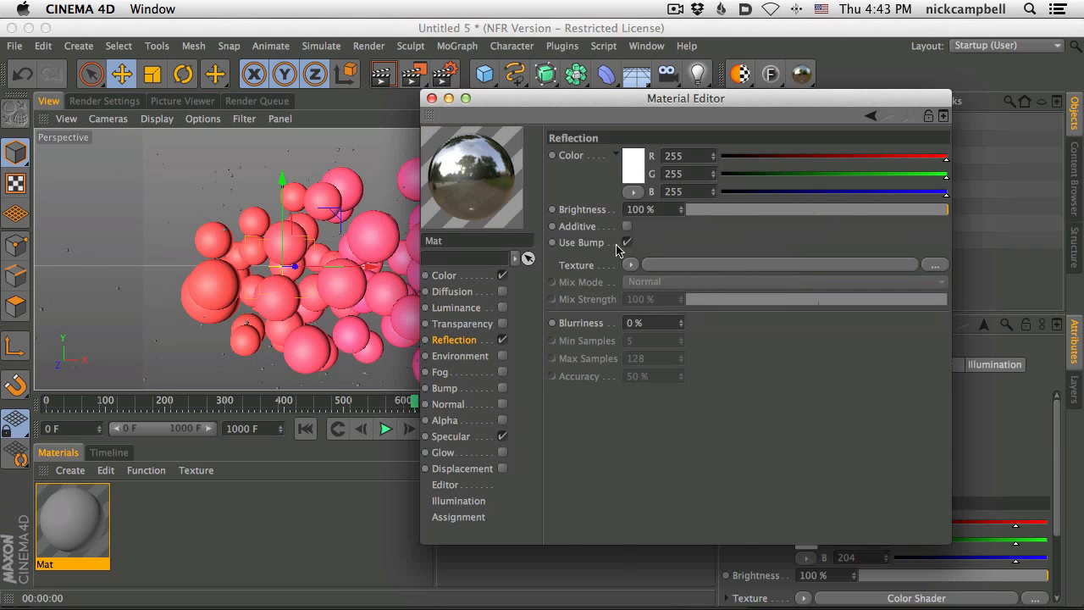
pyautogui.click(630, 264)
pyautogui.click(669, 370)
pyautogui.click(692, 209)
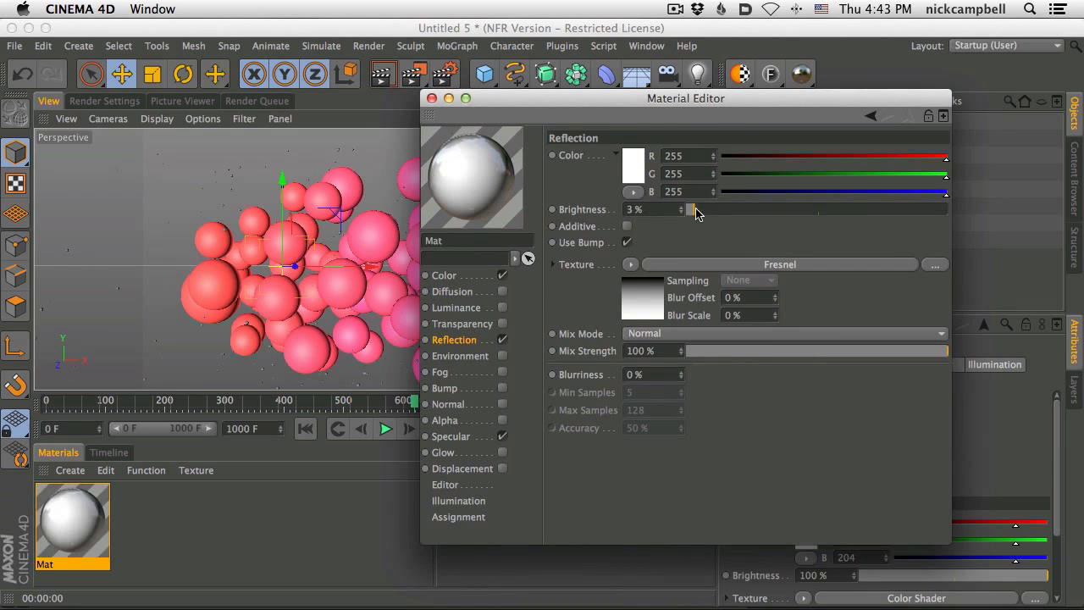
pyautogui.moveTo(767, 351); pyautogui.dragTo(787, 351)
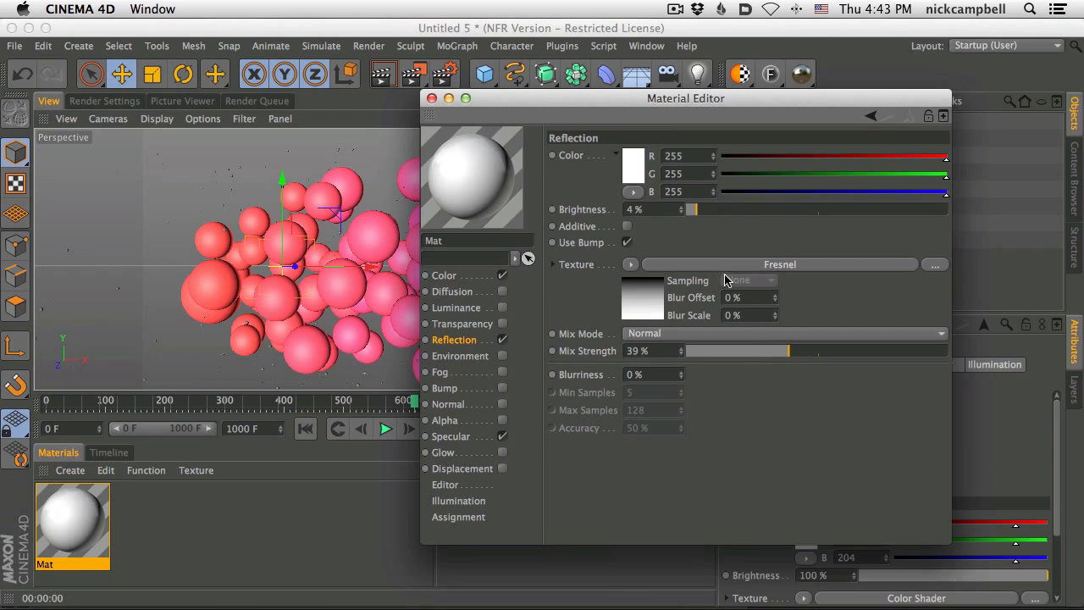
pyautogui.click(747, 353)
# Render the perspective view, check the material's Specular settings and render the view again
pyautogui.click(385, 77)
pyautogui.moveTo(510, 100); pyautogui.dragTo(666, 61)
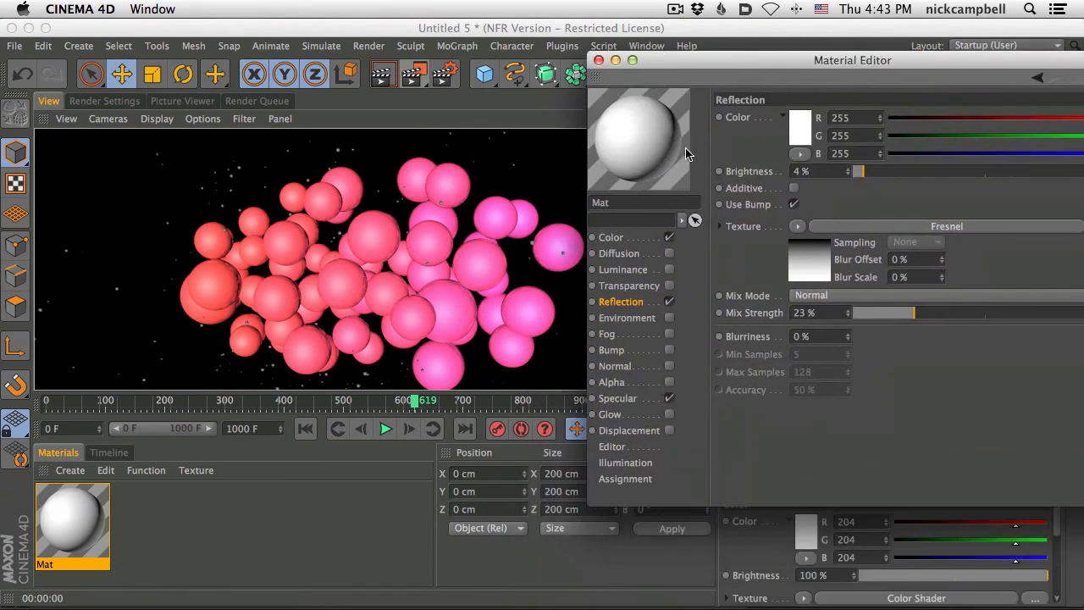
pyautogui.click(670, 399)
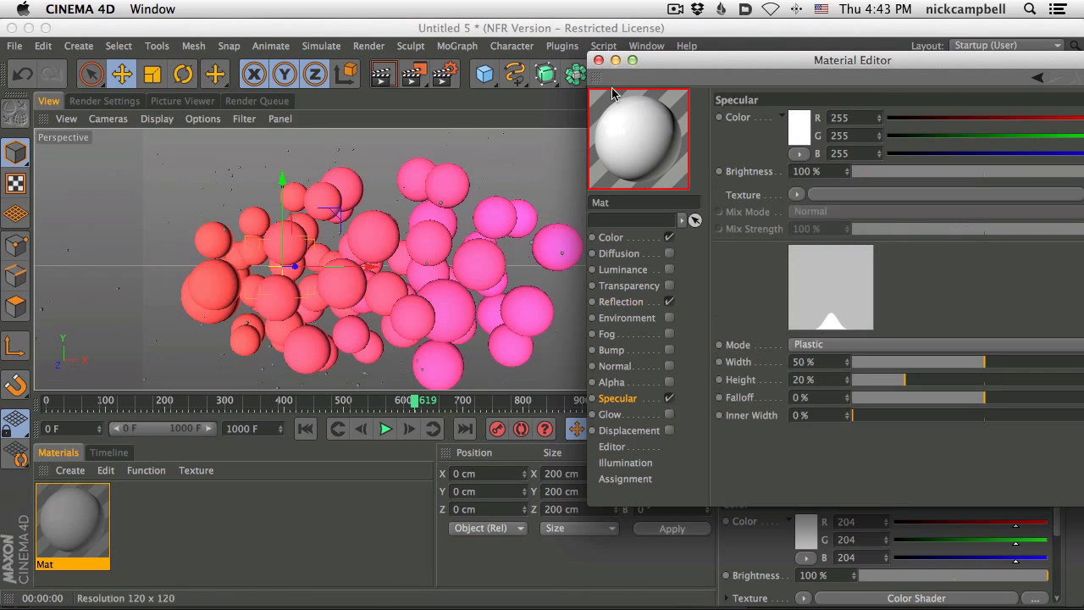
pyautogui.click(598, 60)
pyautogui.click(382, 73)
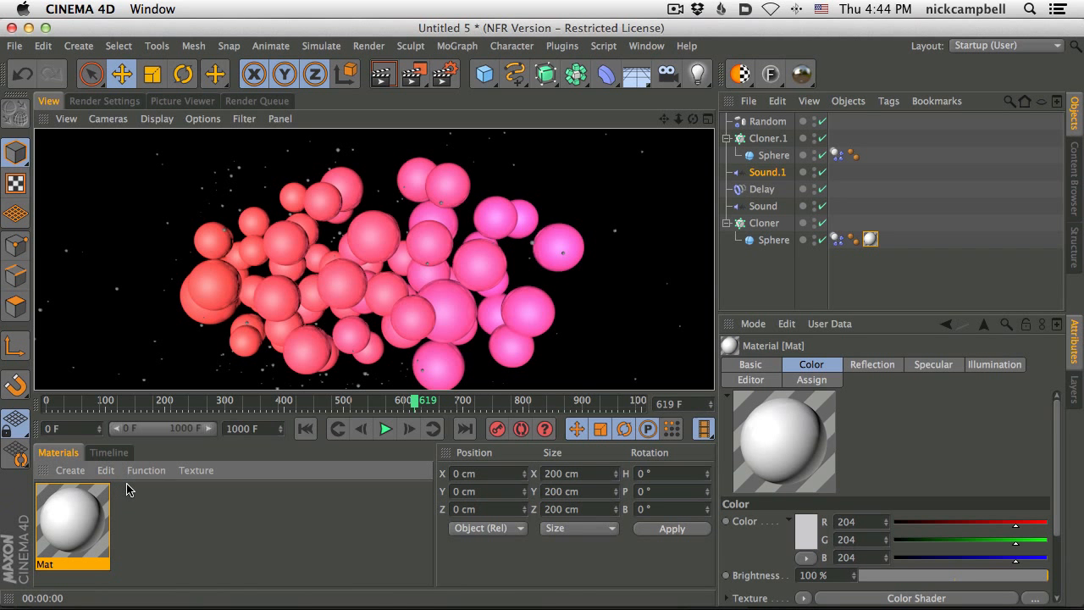
pyautogui.doubleClick(98, 520)
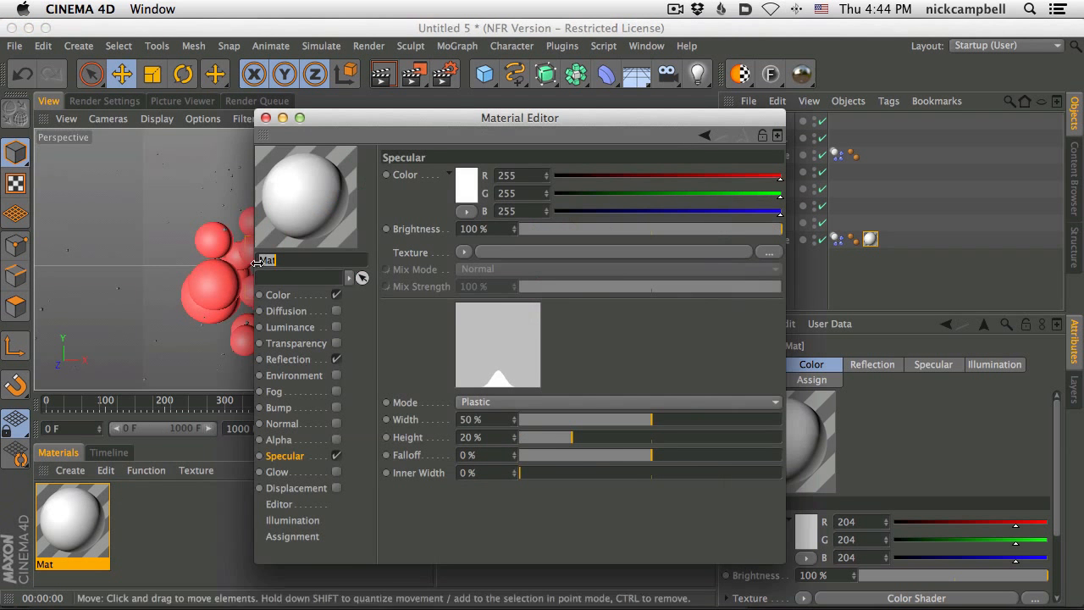
pyautogui.click(265, 119)
# Create a second material and apply it to the Sphere inside Cloner.1
pyautogui.click(71, 470)
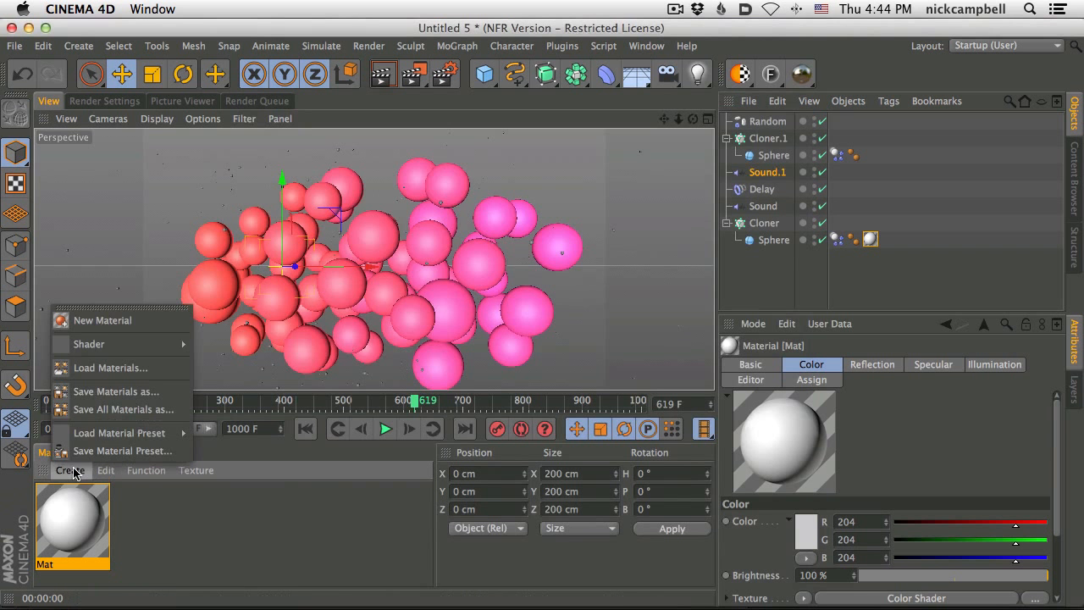
pyautogui.click(103, 320)
pyautogui.moveTo(111, 505); pyautogui.dragTo(771, 155)
# Rename Cloner.1 as Dust and Cloner as MainColor
pyautogui.doubleClick(772, 139)
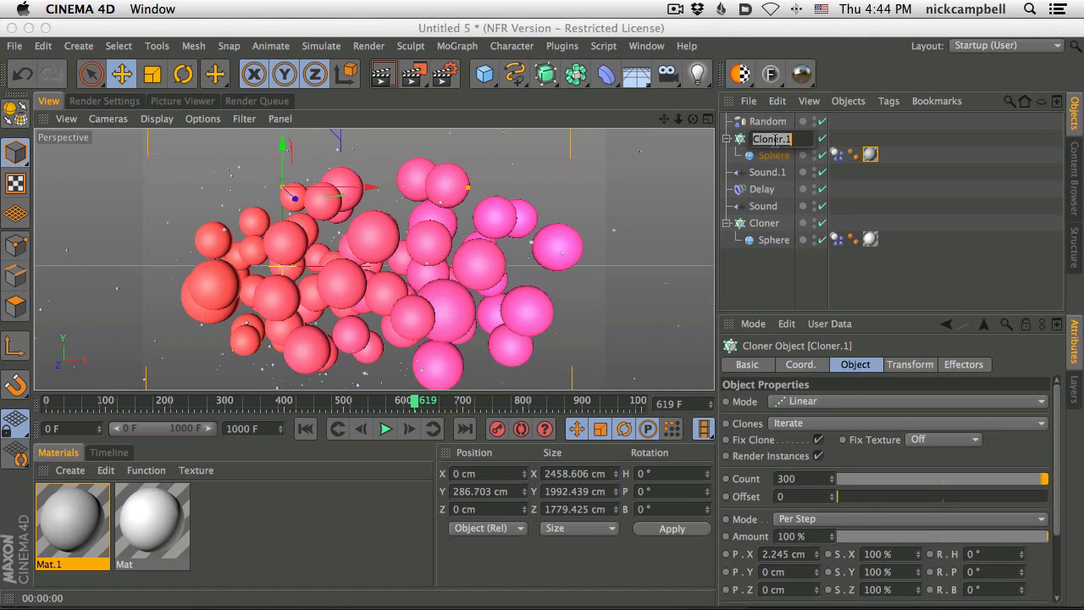
pyautogui.write('Dust')
pyautogui.press('Return')
pyautogui.click(767, 223)
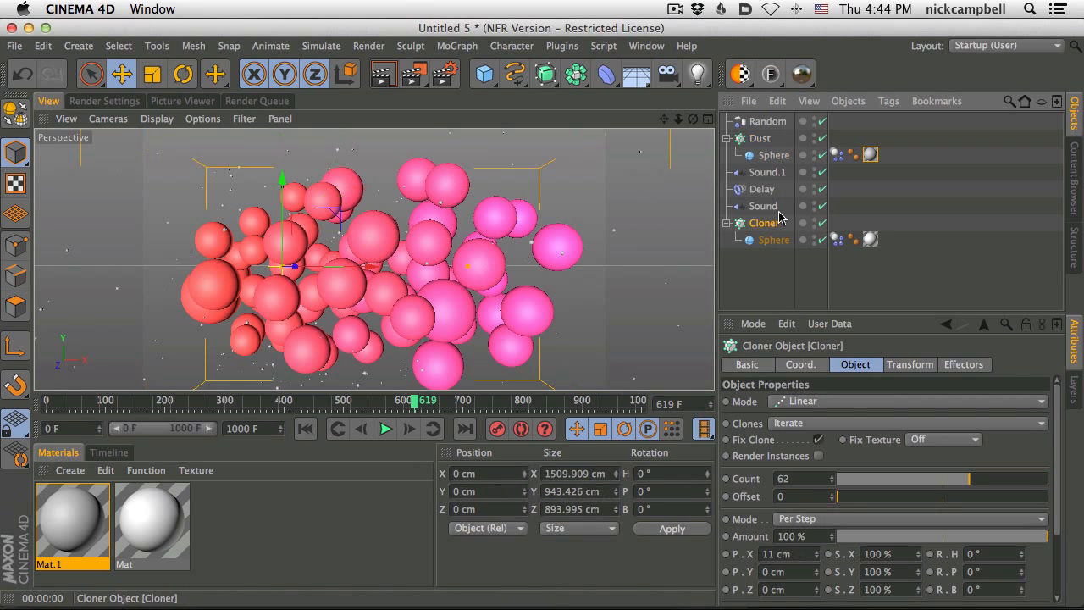
pyautogui.doubleClick(780, 218)
pyautogui.write('MainColor')
pyautogui.press('Return')
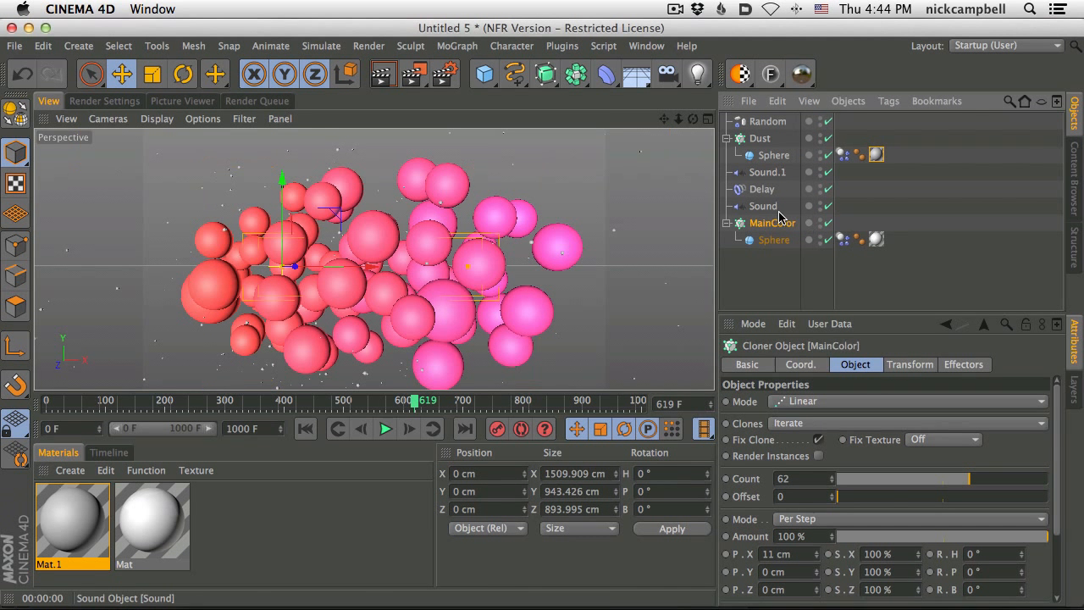
# Deselect the materials and render the perspective view with both materials applied
pyautogui.click(261, 546)
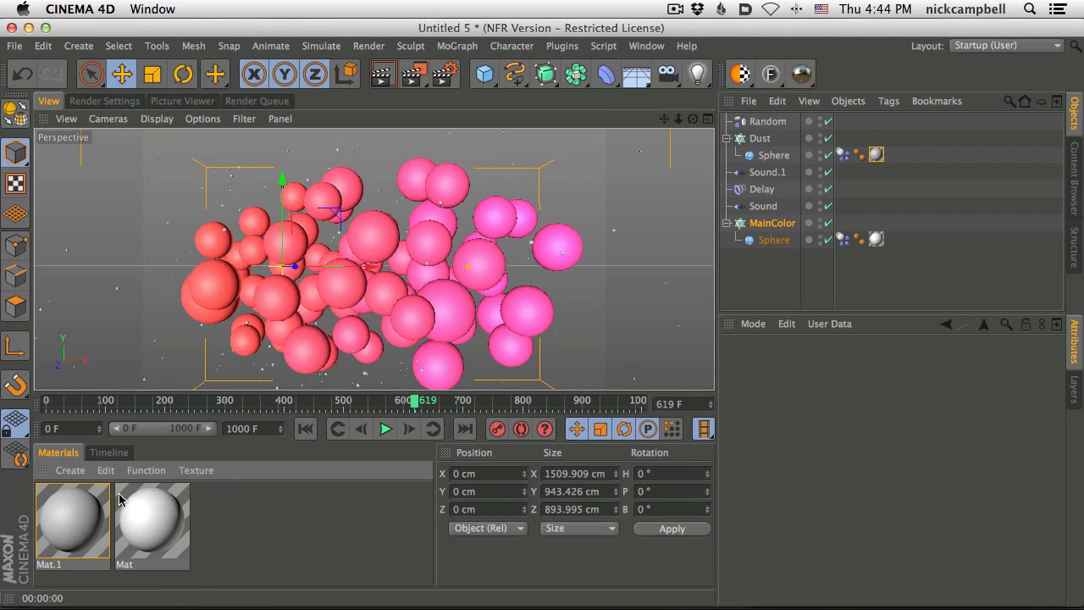
pyautogui.click(382, 76)
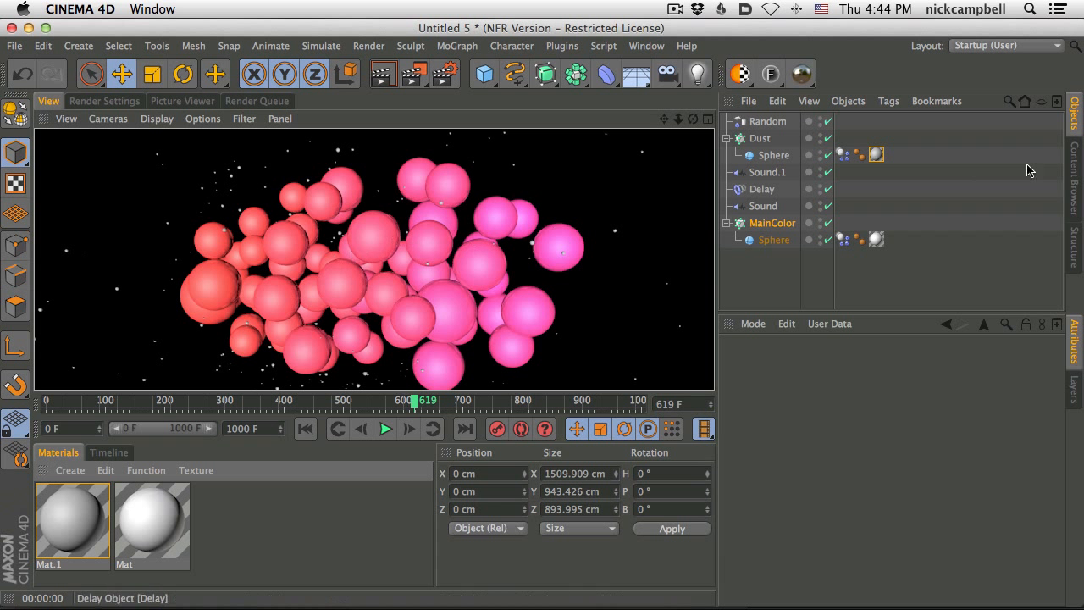
# Add the OverheadSoftbox.c4d light preset to the scene from the content library
pyautogui.click(1073, 173)
pyautogui.click(1027, 97)
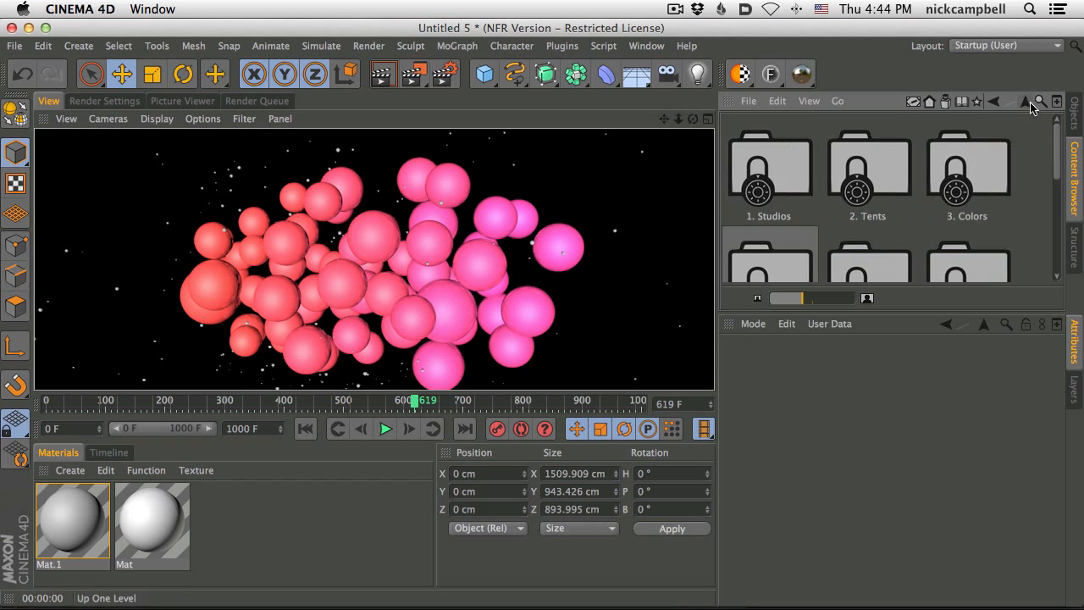
pyautogui.moveTo(1056, 135); pyautogui.dragTo(1063, 182)
pyautogui.scroll(3, 1063, 183)
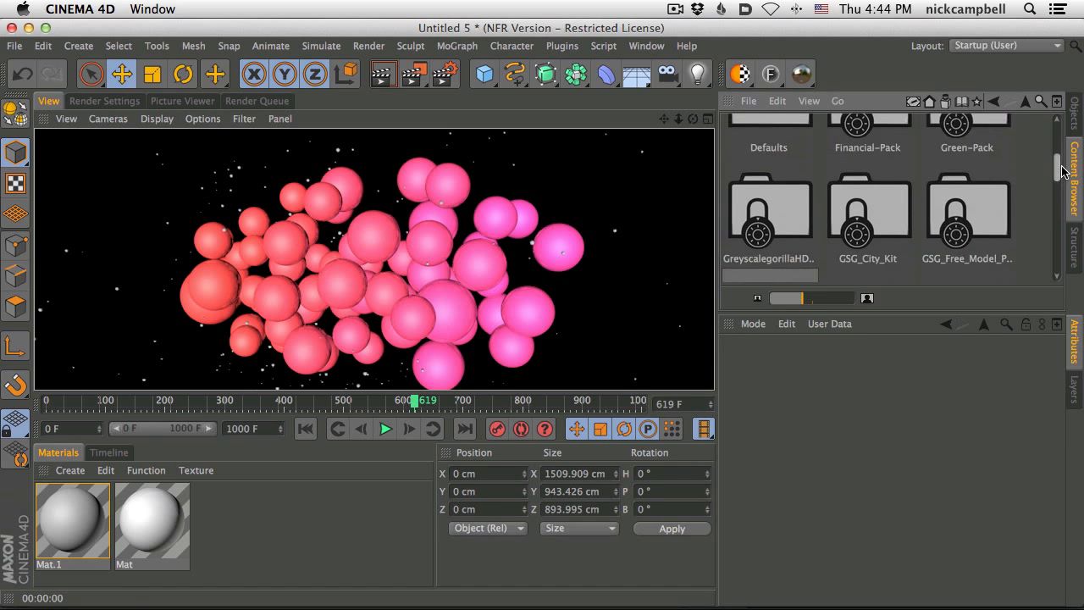
pyautogui.doubleClick(773, 194)
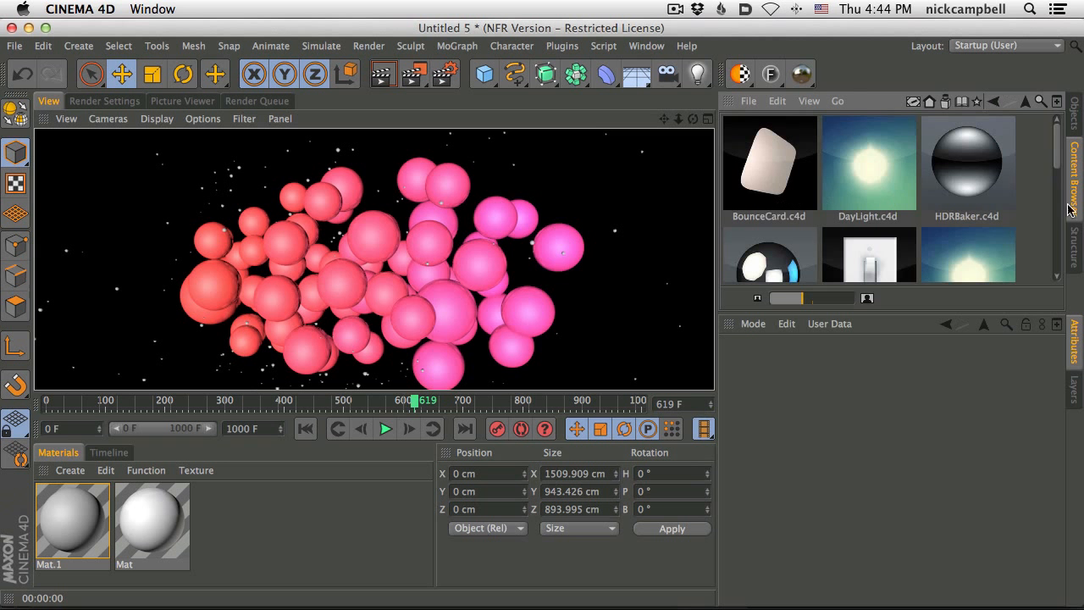
pyautogui.moveTo(1058, 161); pyautogui.dragTo(1067, 209)
pyautogui.doubleClick(859, 201)
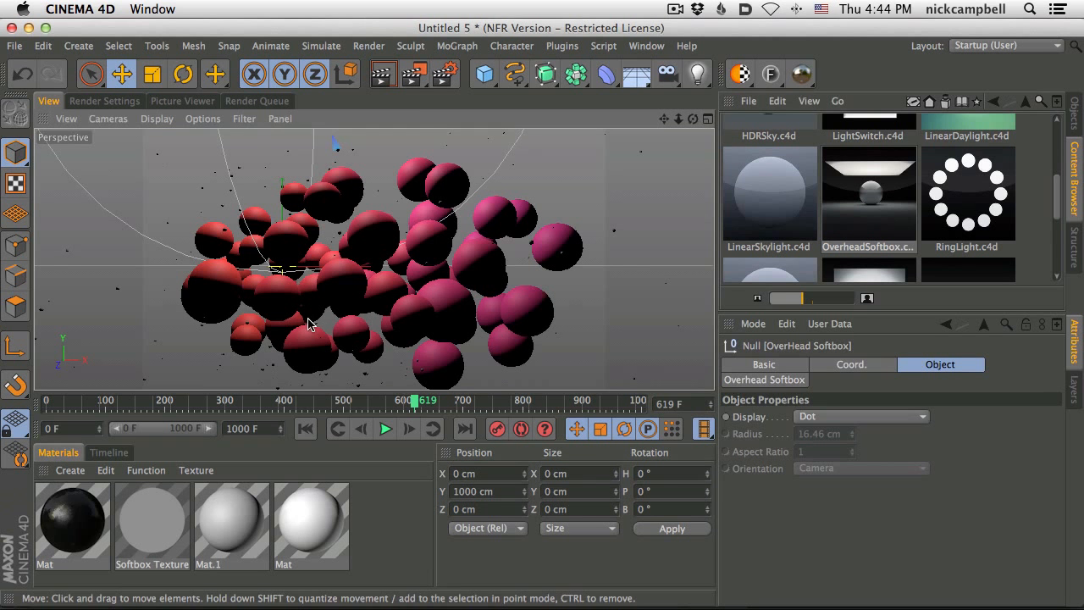
# Move the OverHead Softbox along X to about 289 cm and render a closer view of the spheres
pyautogui.scroll(-5, 322, 323)
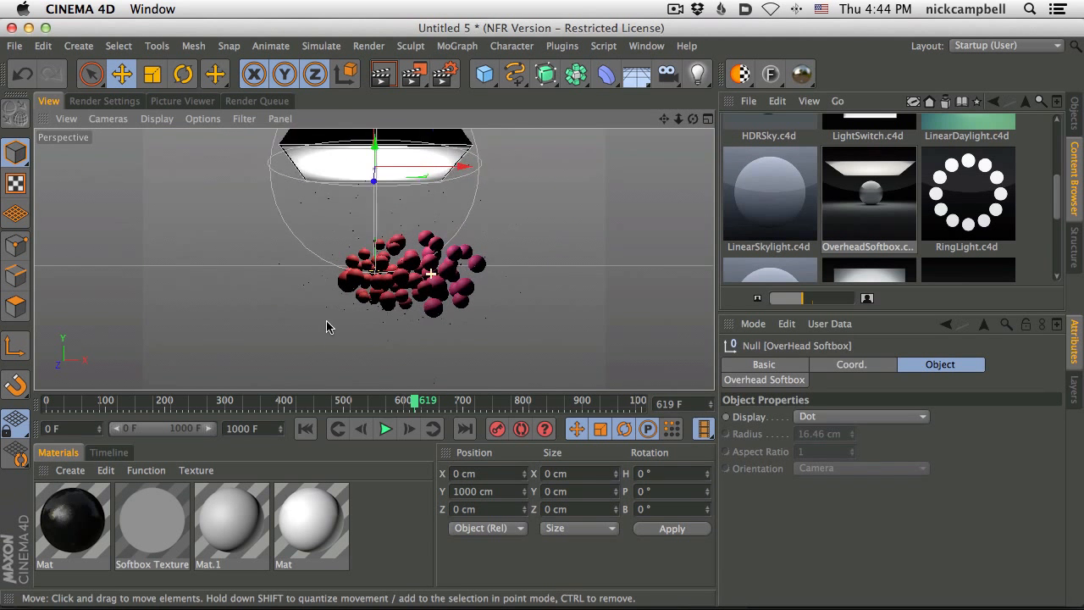
pyautogui.keyDown('alt'); pyautogui.moveTo(398, 273); pyautogui.dragTo(391, 315, button='middle'); pyautogui.keyUp('alt')
pyautogui.moveTo(435, 199); pyautogui.dragTo(465, 202)
pyautogui.scroll(8, 405, 268)
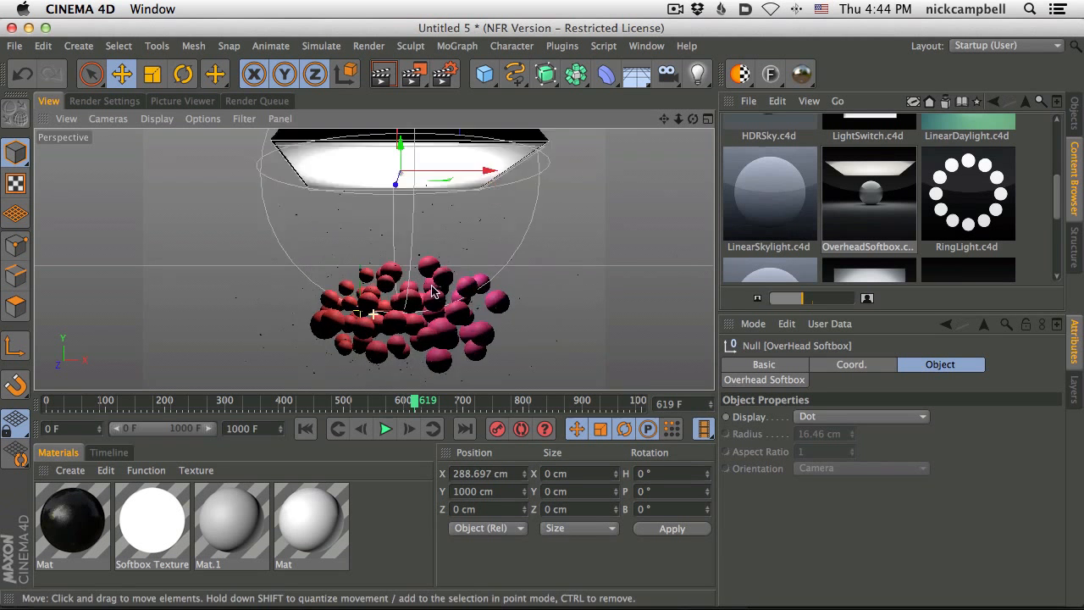
pyautogui.click(380, 75)
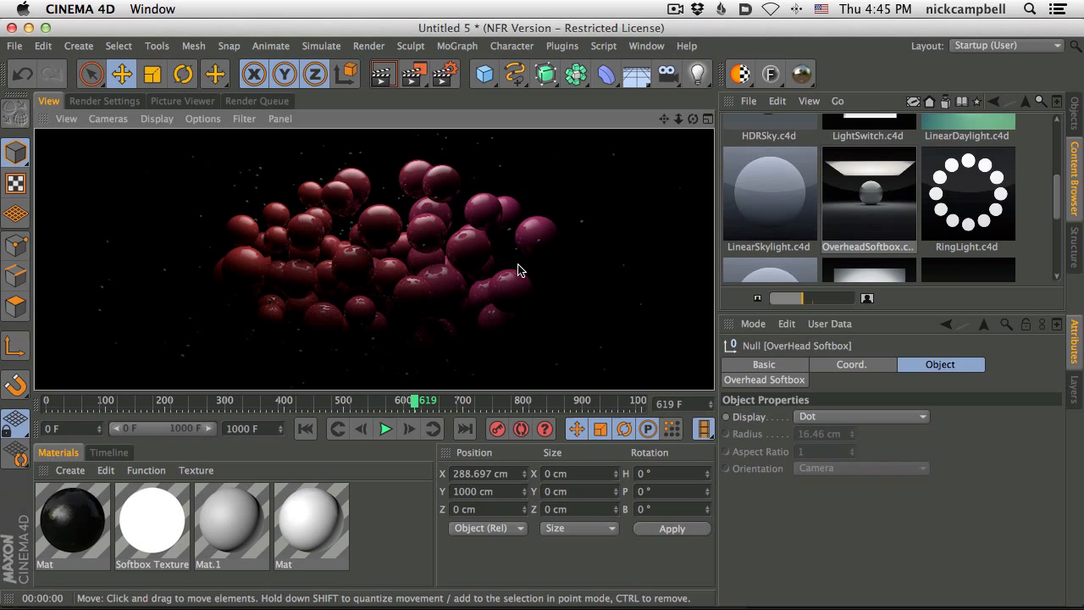
pyautogui.moveTo(475, 253)
pyautogui.keyDown('alt'); pyautogui.mouseDown()
pyautogui.moveTo(464, 271)
pyautogui.moveTo(468, 257)
pyautogui.mouseUp(); pyautogui.keyUp('alt')
pyautogui.click(382, 73)
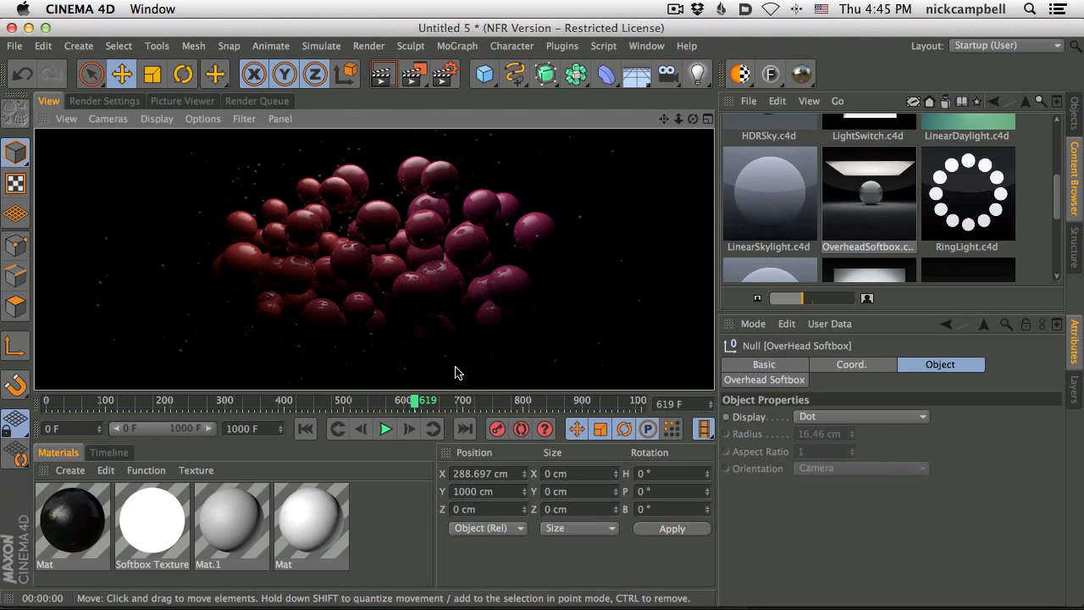
# Add the LinearSkylight.c4d preset to the scene and render the perspective view
pyautogui.moveTo(1060, 196)
pyautogui.mouseDown()
pyautogui.moveTo(1063, 220)
pyautogui.moveTo(1062, 153)
pyautogui.moveTo(1062, 197)
pyautogui.mouseUp()
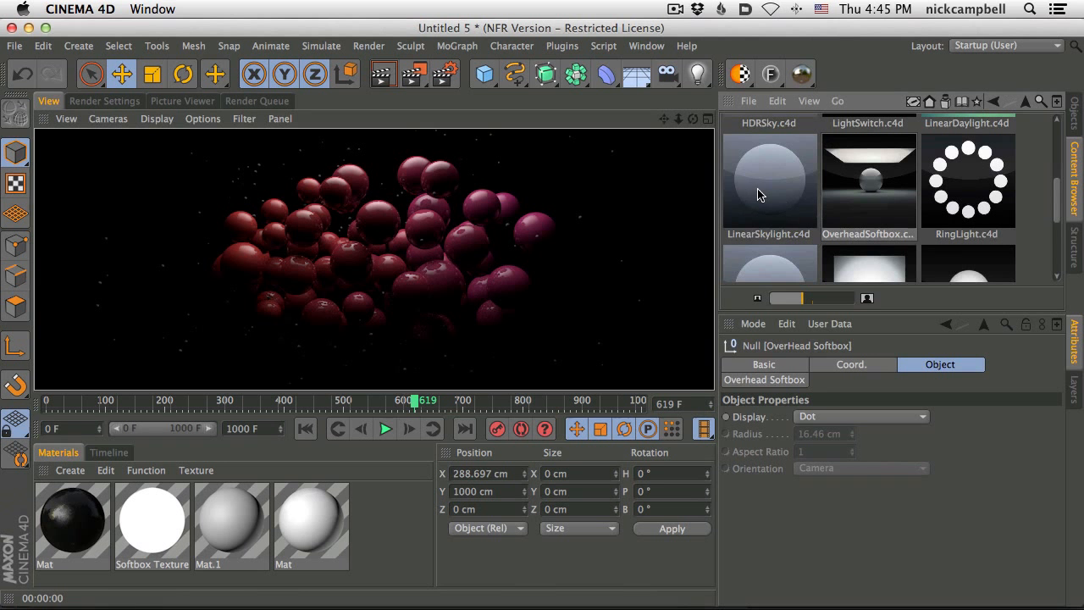
pyautogui.doubleClick(760, 195)
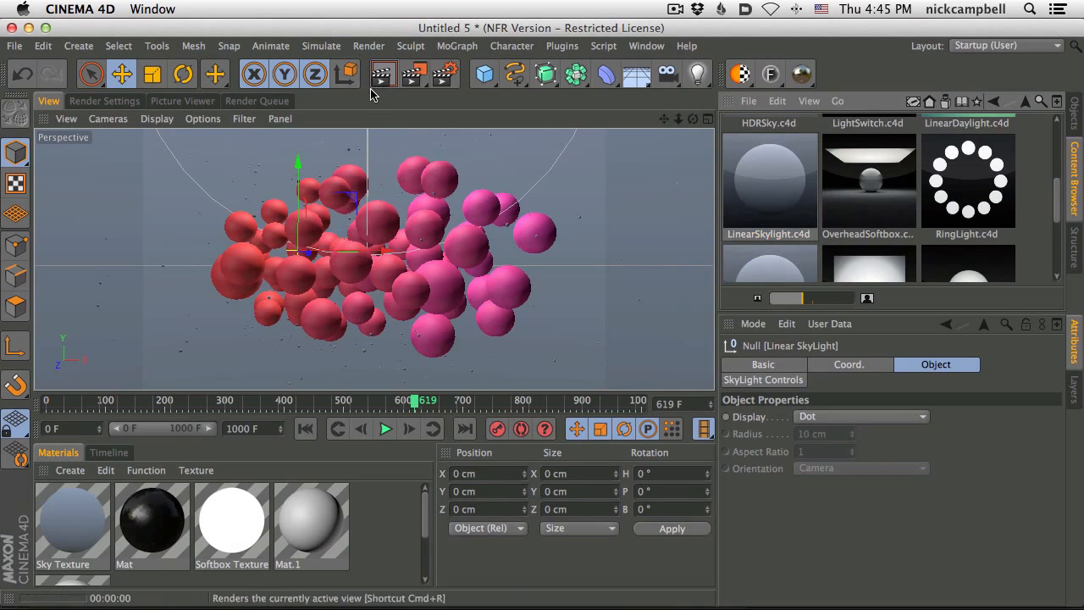
pyautogui.click(378, 78)
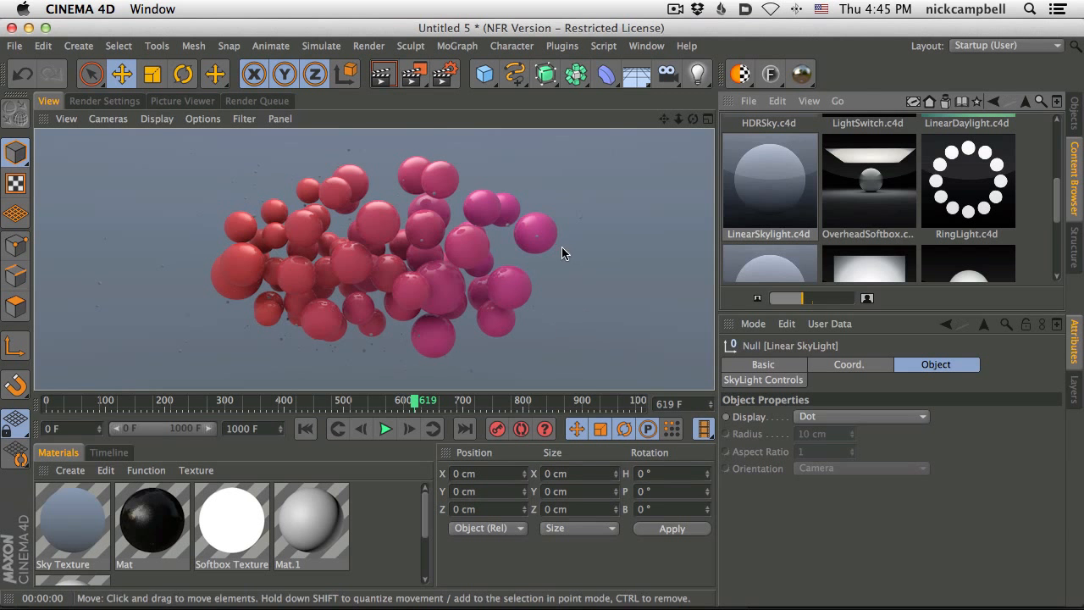
# Disable Sky Seen By Camera for the Linear SkyLight and render the view
pyautogui.click(1074, 119)
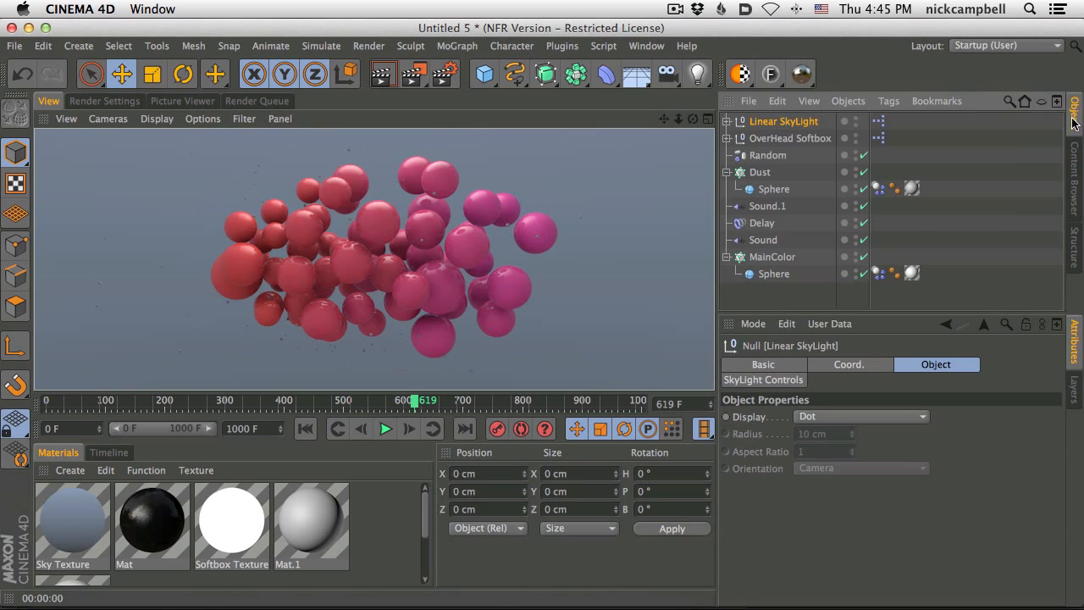
pyautogui.click(788, 381)
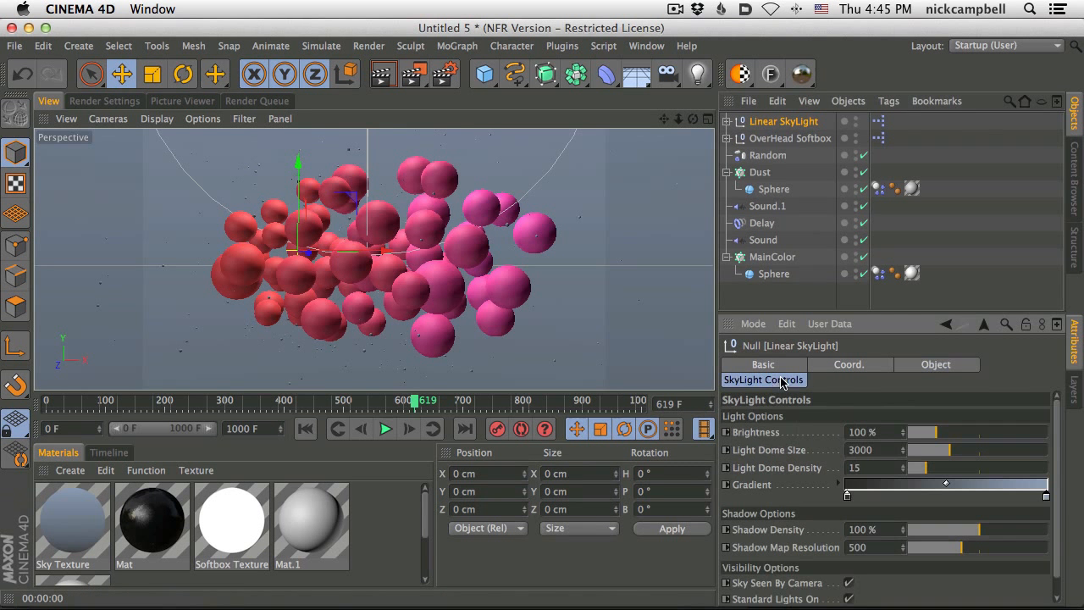
pyautogui.scroll(-1, 1058, 445)
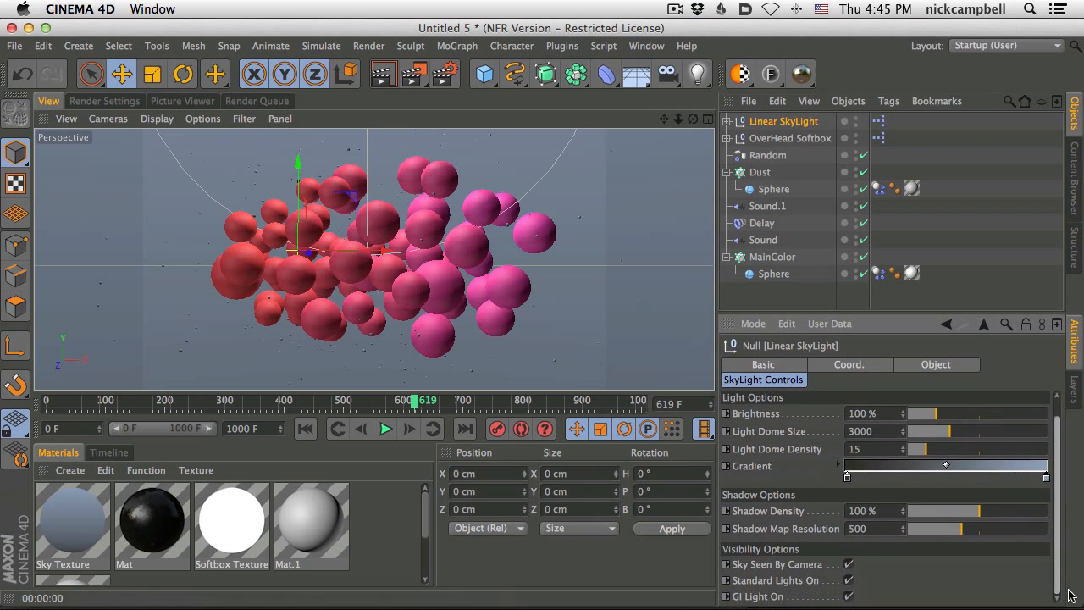
pyautogui.click(849, 565)
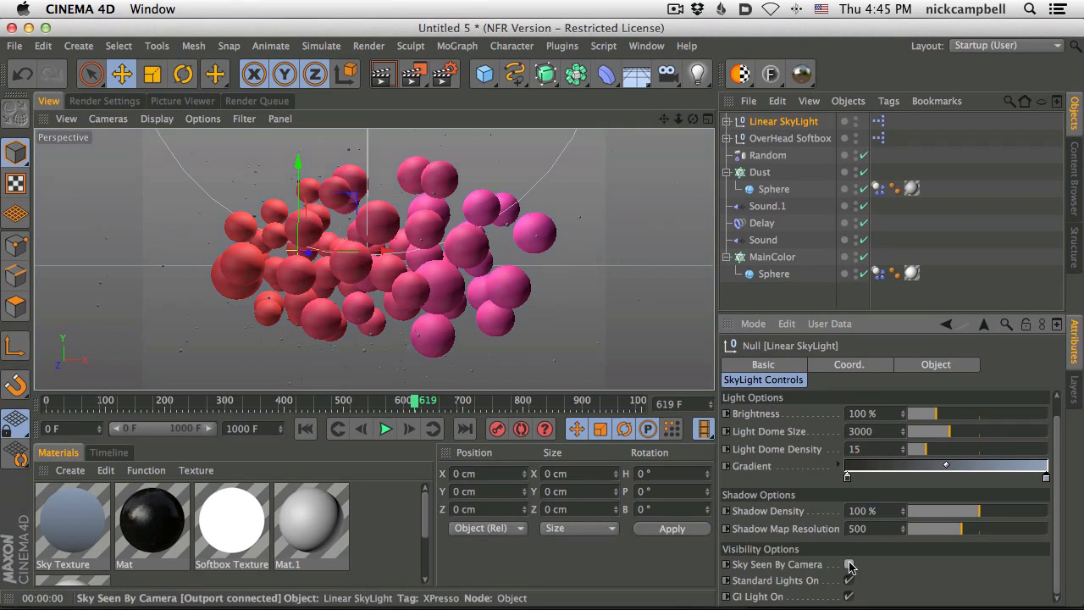
pyautogui.click(381, 77)
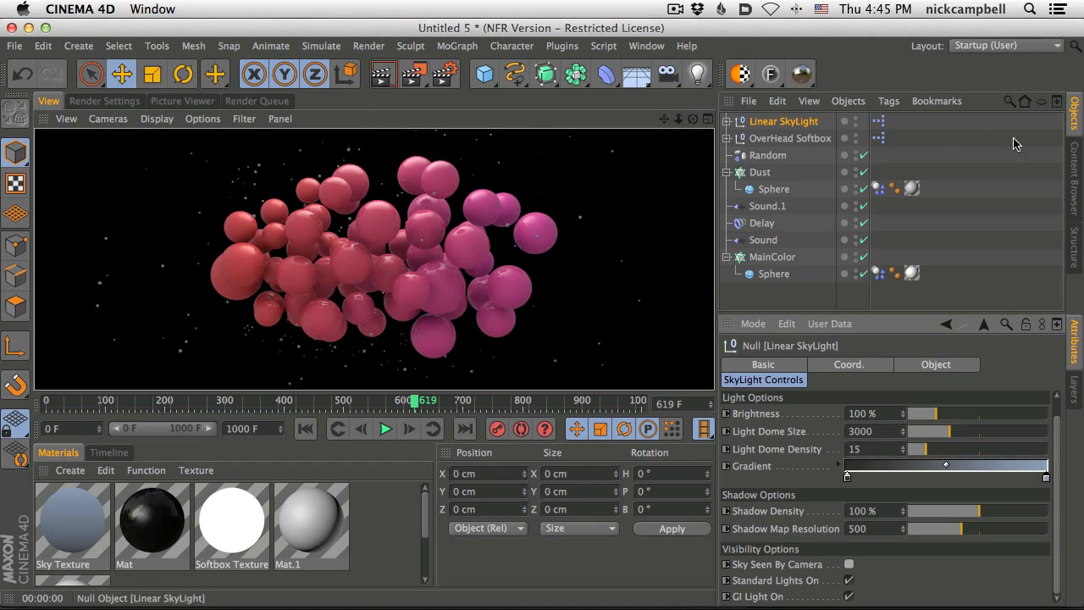
# Add the SeamlessFloor.c4d preset to the scene from the content library
pyautogui.click(1074, 174)
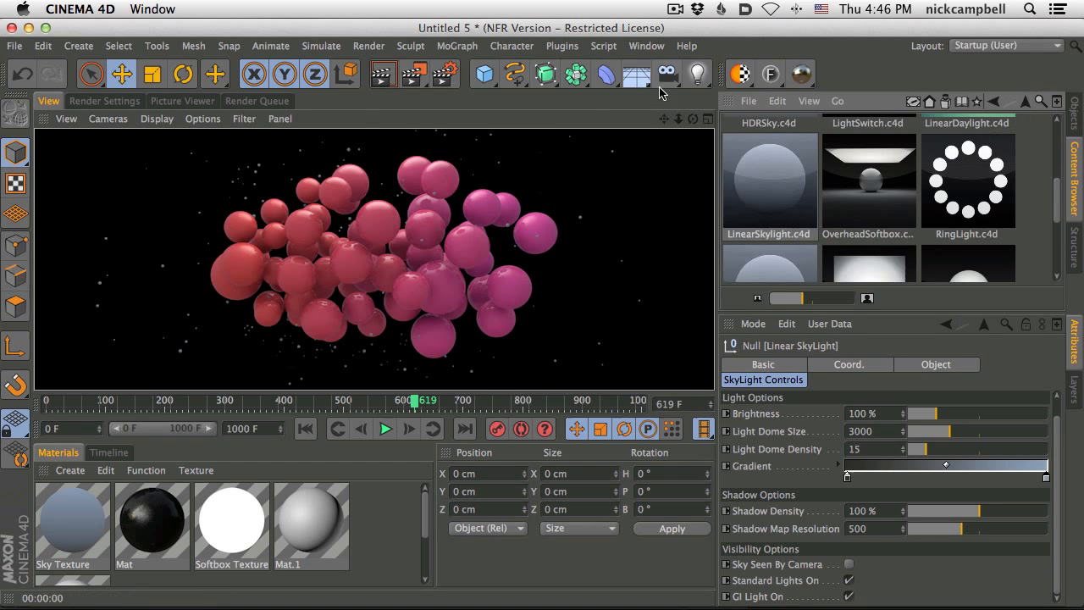
pyautogui.click(636, 75)
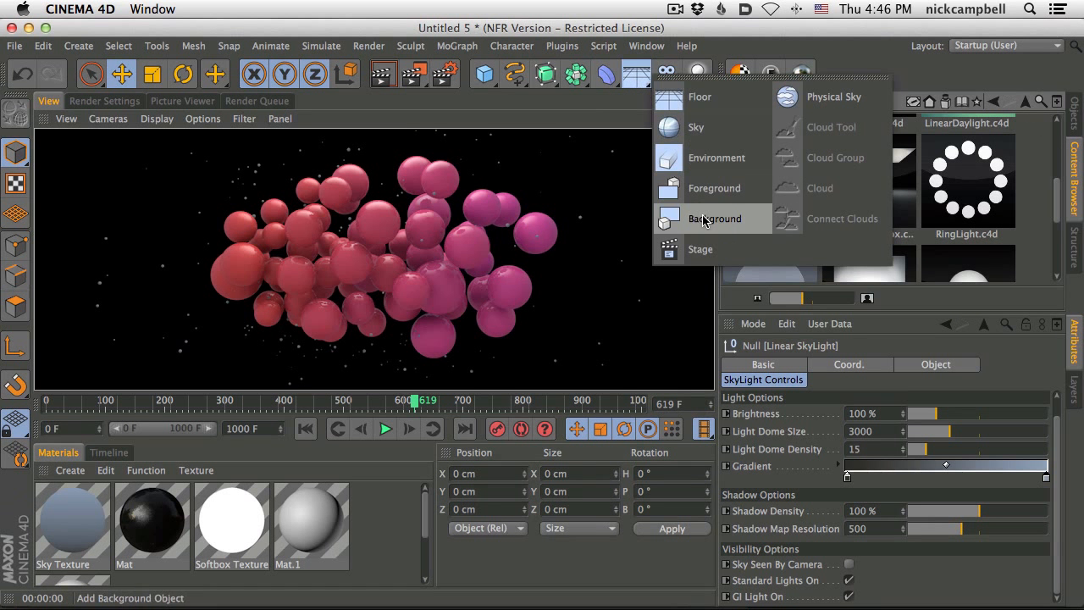
pyautogui.click(1025, 101)
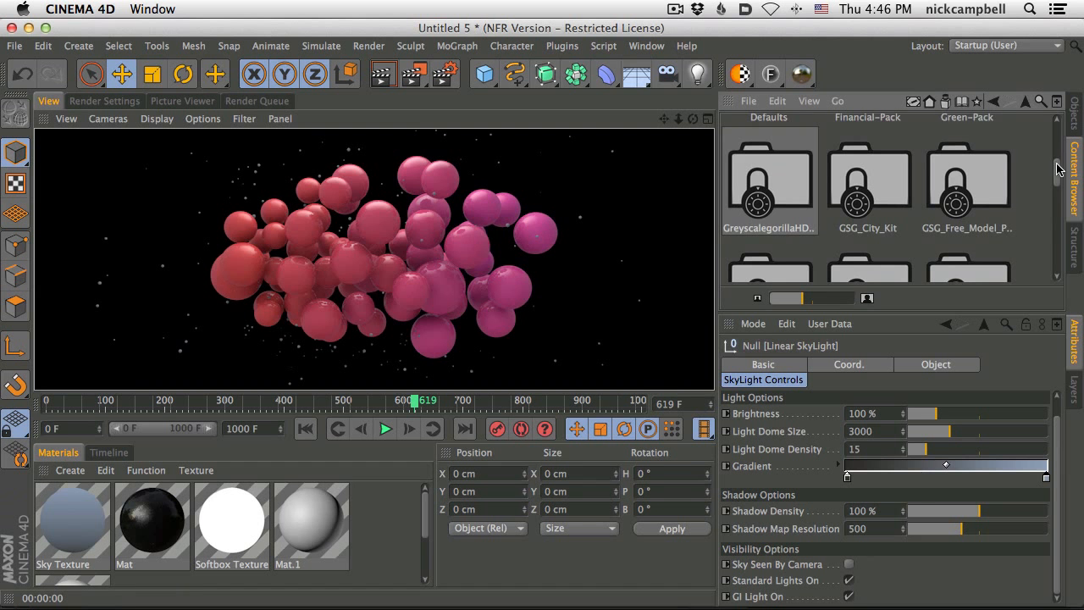
pyautogui.scroll(-3, 1058, 169)
pyautogui.doubleClick(795, 218)
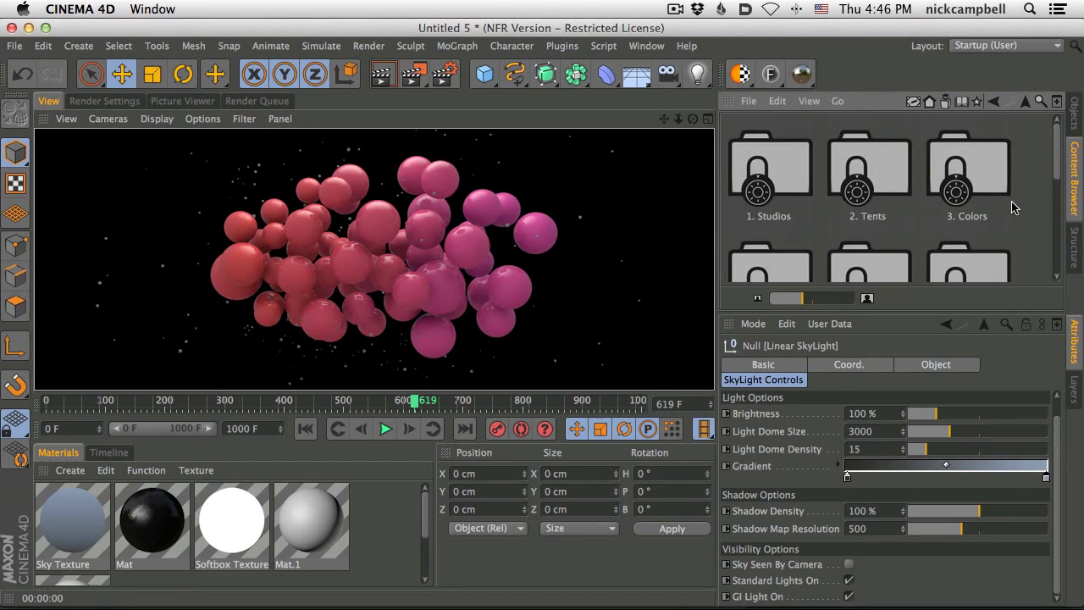
pyautogui.scroll(-5, 771, 234)
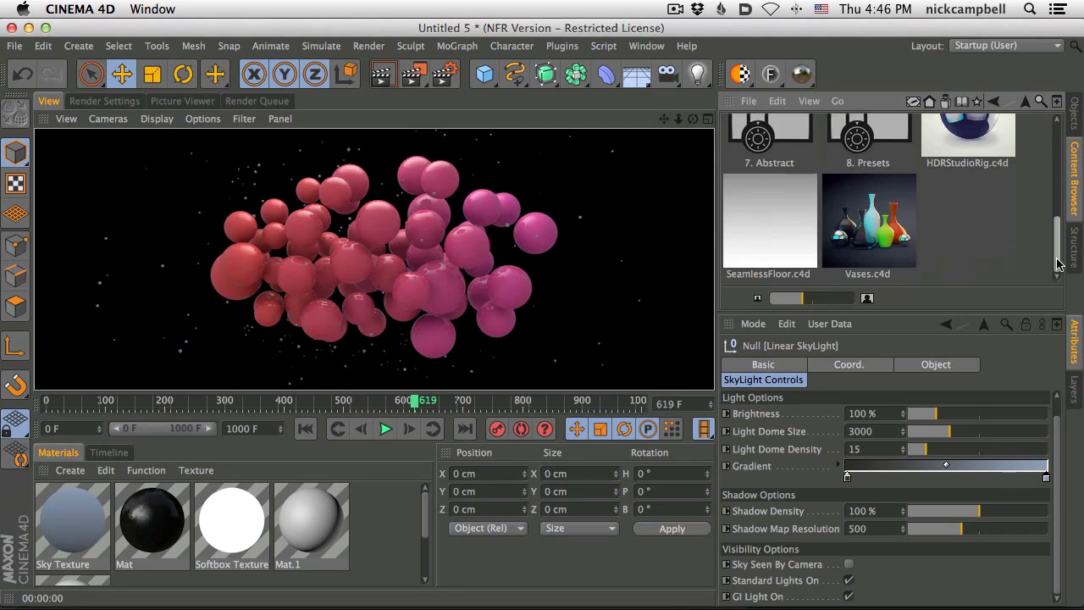
pyautogui.doubleClick(771, 234)
# Enable Turn Off Floor for the Seamless Floor and render the view
pyautogui.click(1075, 114)
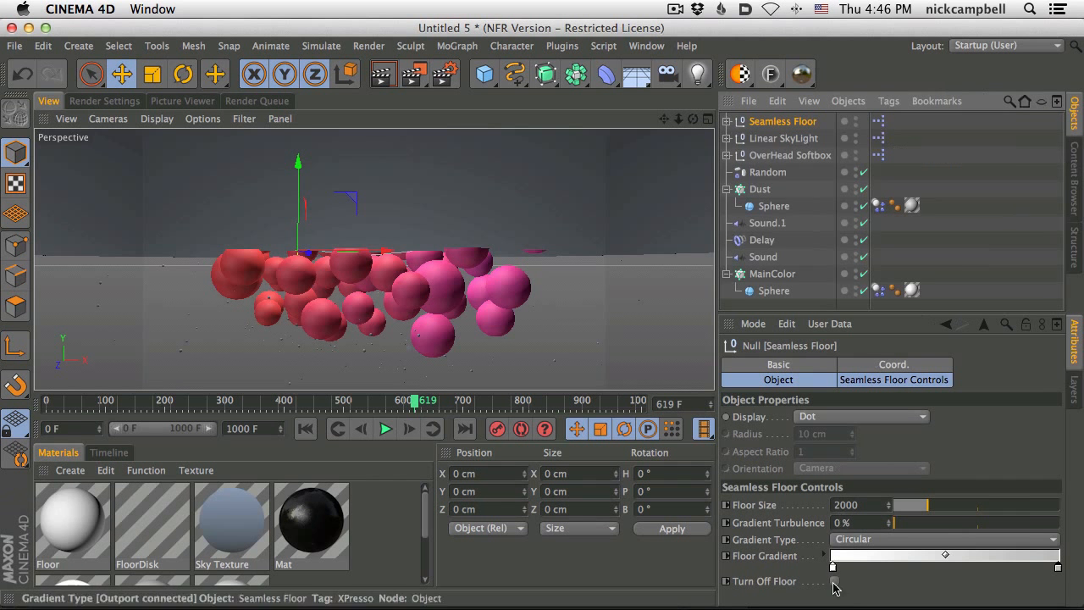
pyautogui.click(834, 582)
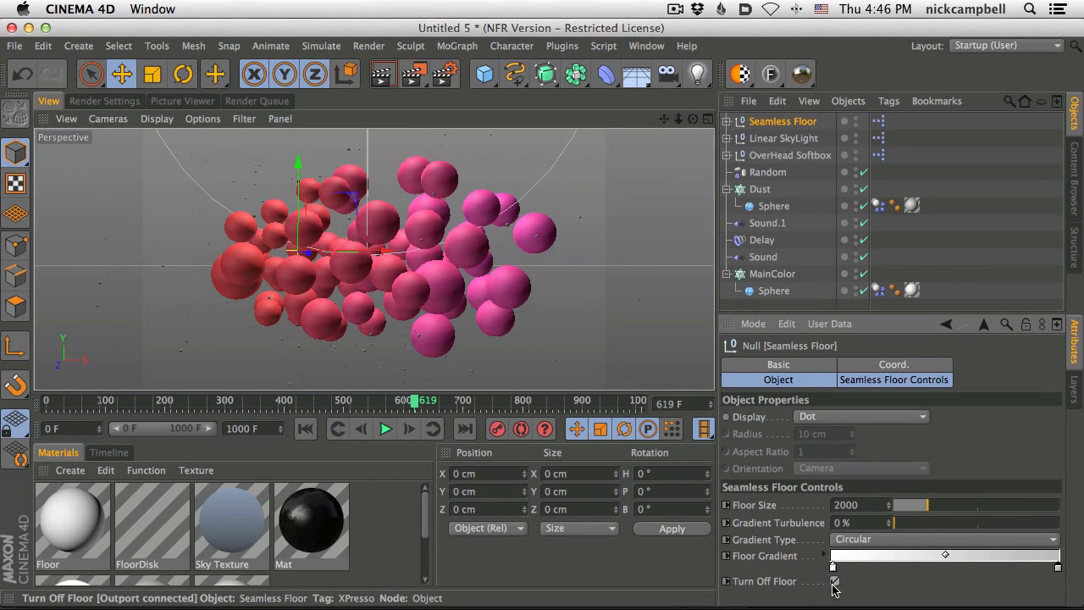
pyautogui.click(382, 75)
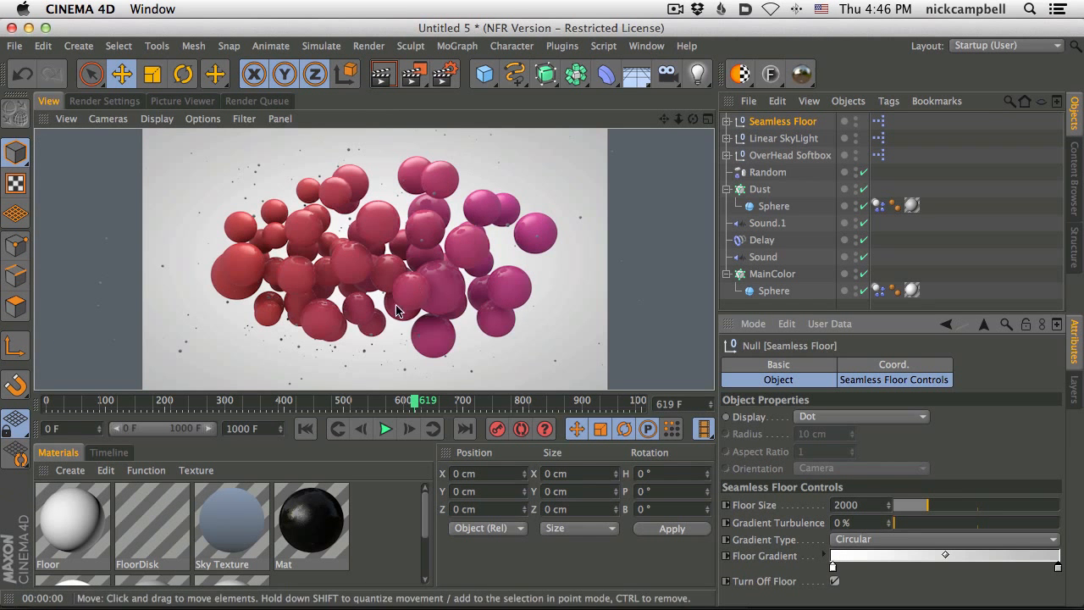
# Recolor the Seamless Floor's Floor Gradient from very dark blue at its start to black at its end
pyautogui.doubleClick(833, 567)
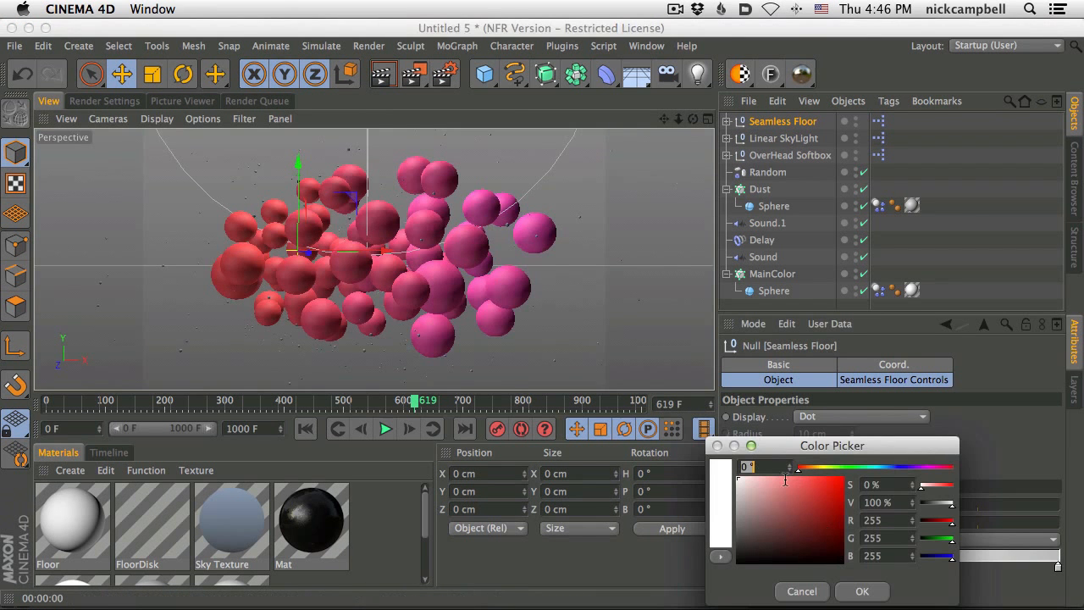
pyautogui.moveTo(733, 536); pyautogui.dragTo(759, 545)
pyautogui.moveTo(892, 466); pyautogui.dragTo(894, 471)
pyautogui.click(765, 548)
pyautogui.click(881, 593)
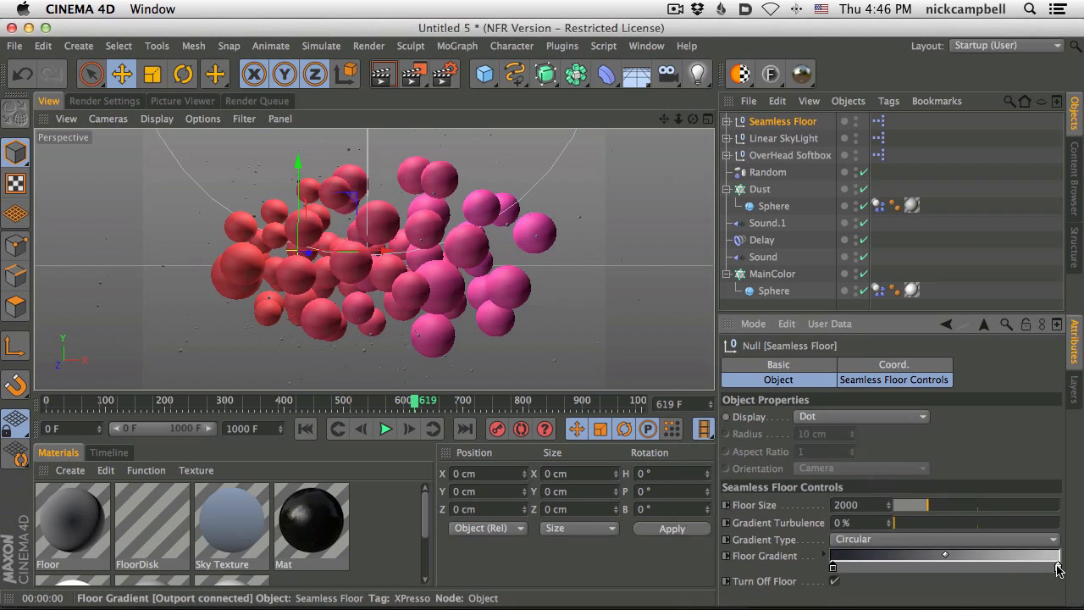
pyautogui.doubleClick(1058, 567)
pyautogui.click(928, 538)
pyautogui.click(986, 591)
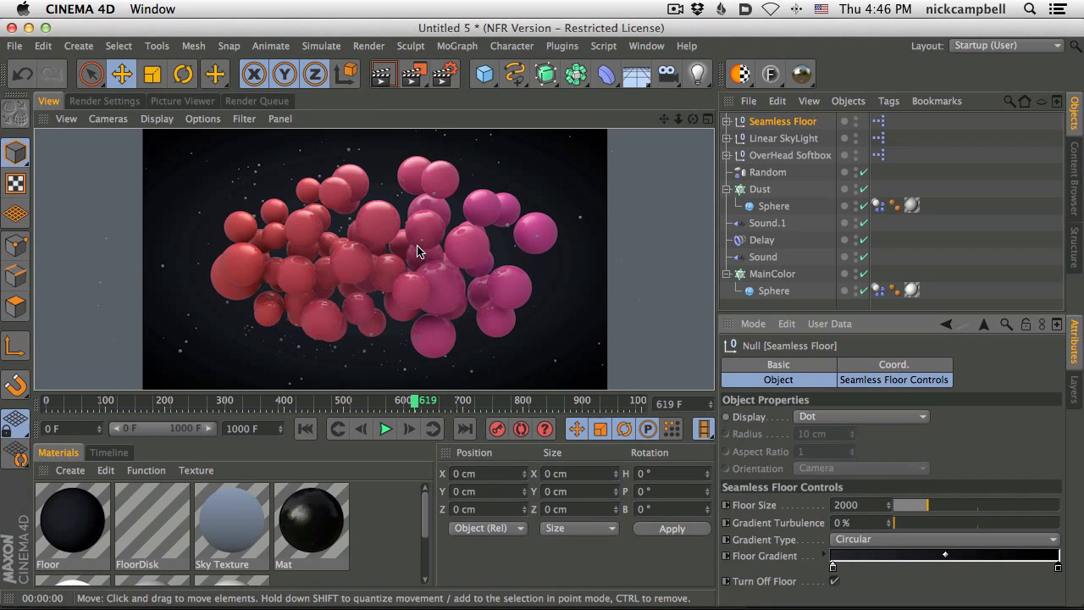
# Set the Linear SkyLight's Brightness to 55% and render the view
pyautogui.click(782, 139)
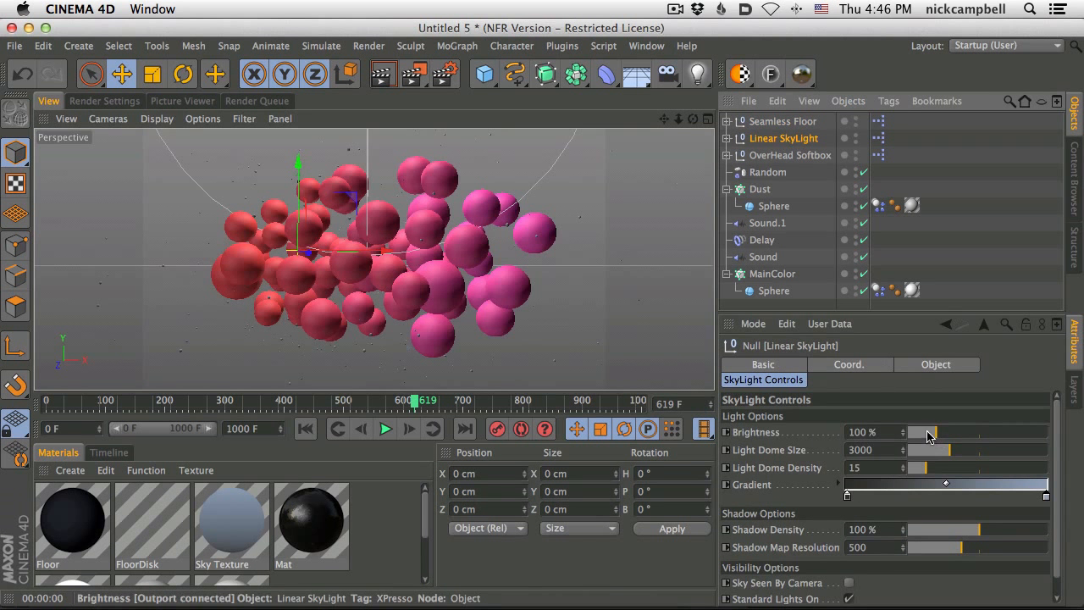
pyautogui.moveTo(930, 436); pyautogui.dragTo(917, 435)
pyautogui.click(382, 74)
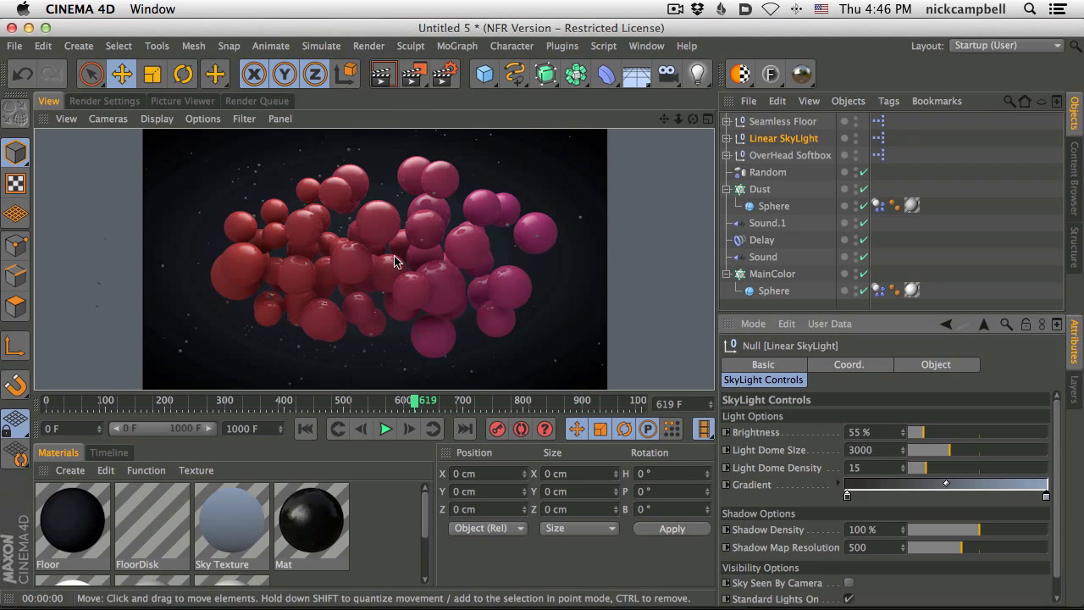
# Set the OverHead Softbox's Gobo Shape to Circle and render a close-up of the spheres
pyautogui.click(1074, 169)
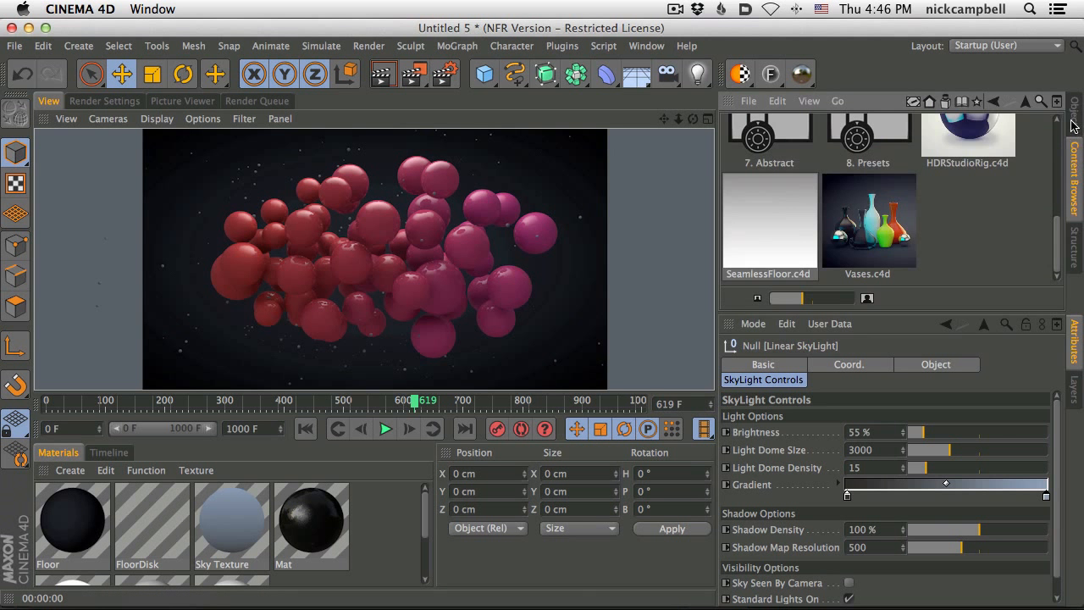
pyautogui.click(1074, 125)
pyautogui.click(798, 161)
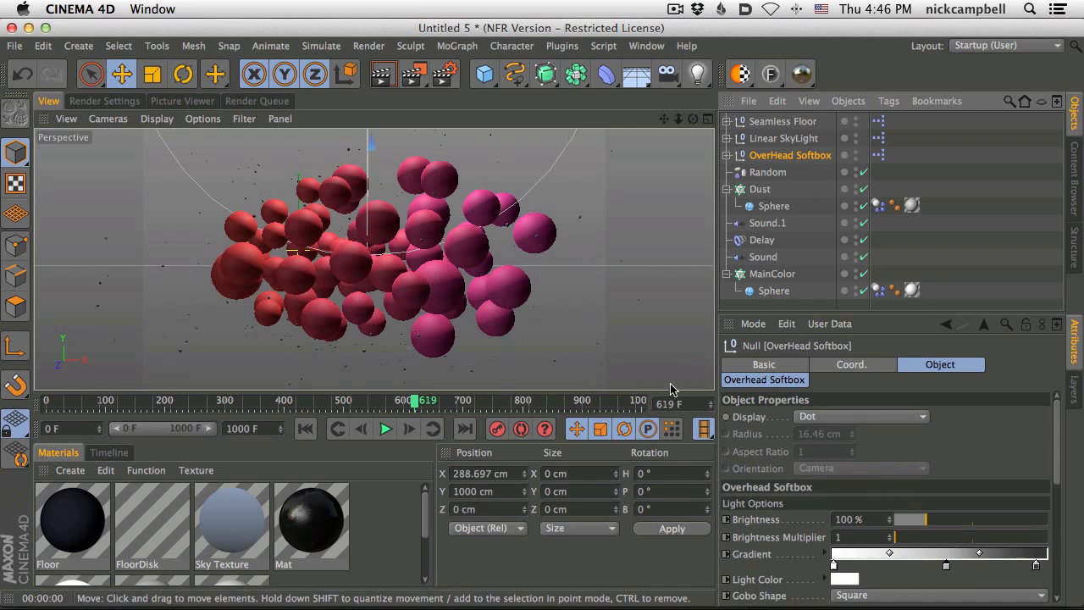
pyautogui.click(878, 596)
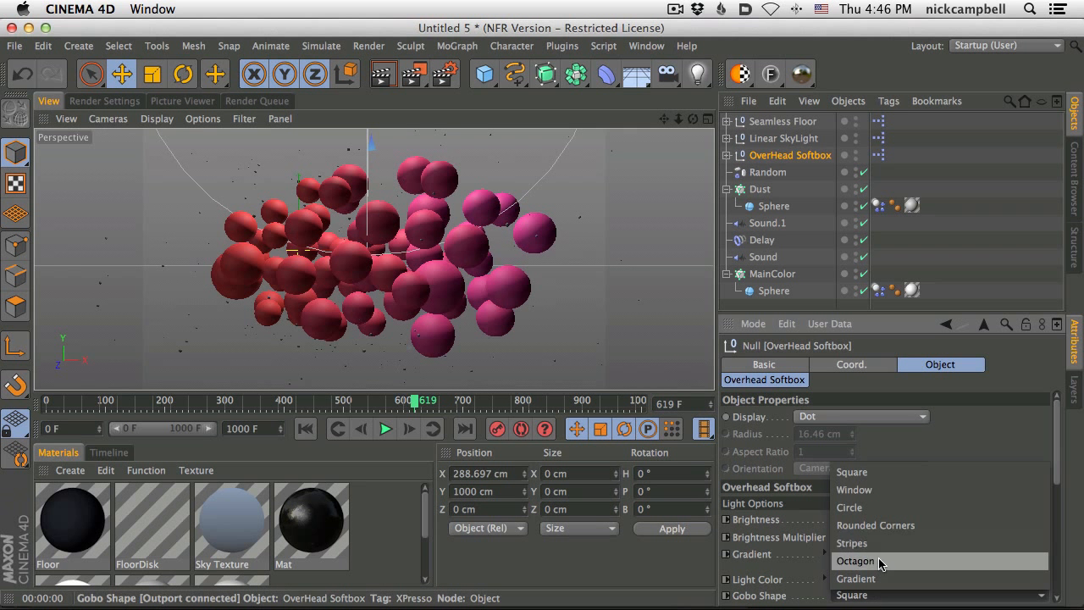
pyautogui.click(881, 509)
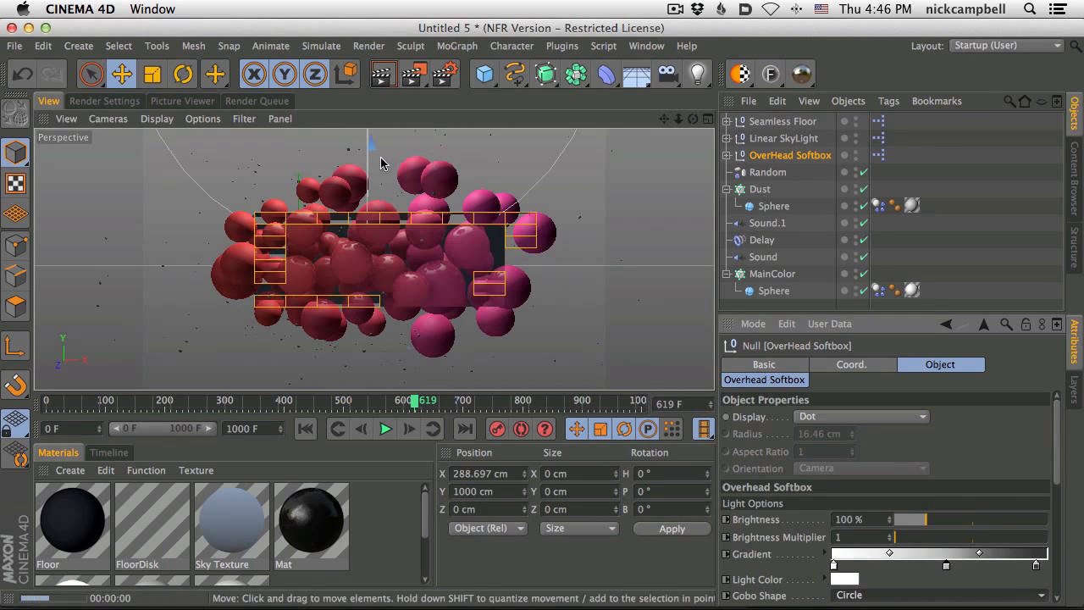
pyautogui.press('super+r')
pyautogui.click(421, 185)
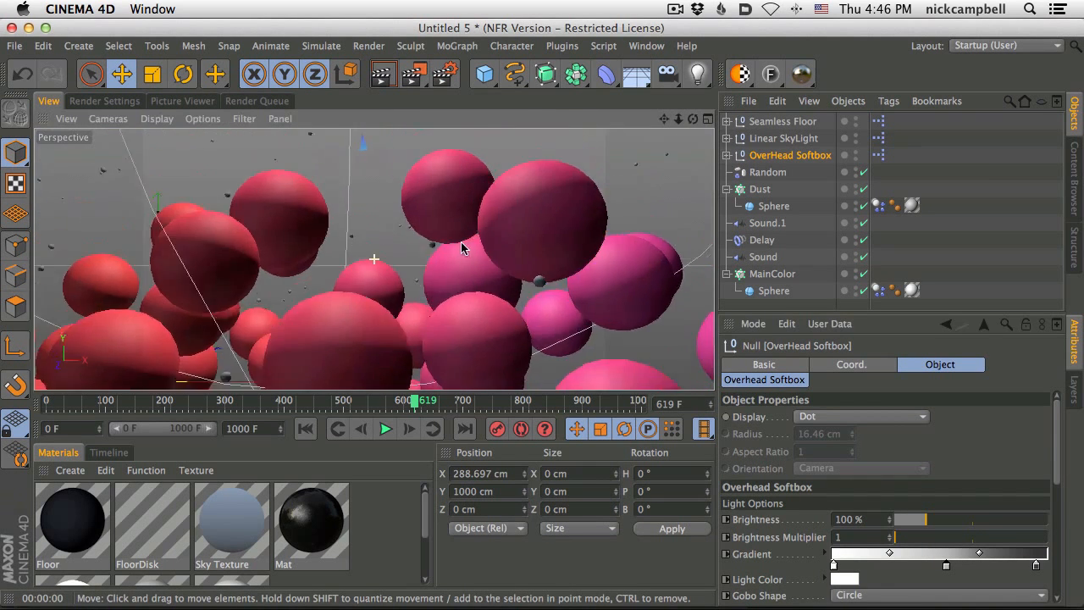
pyautogui.click(382, 73)
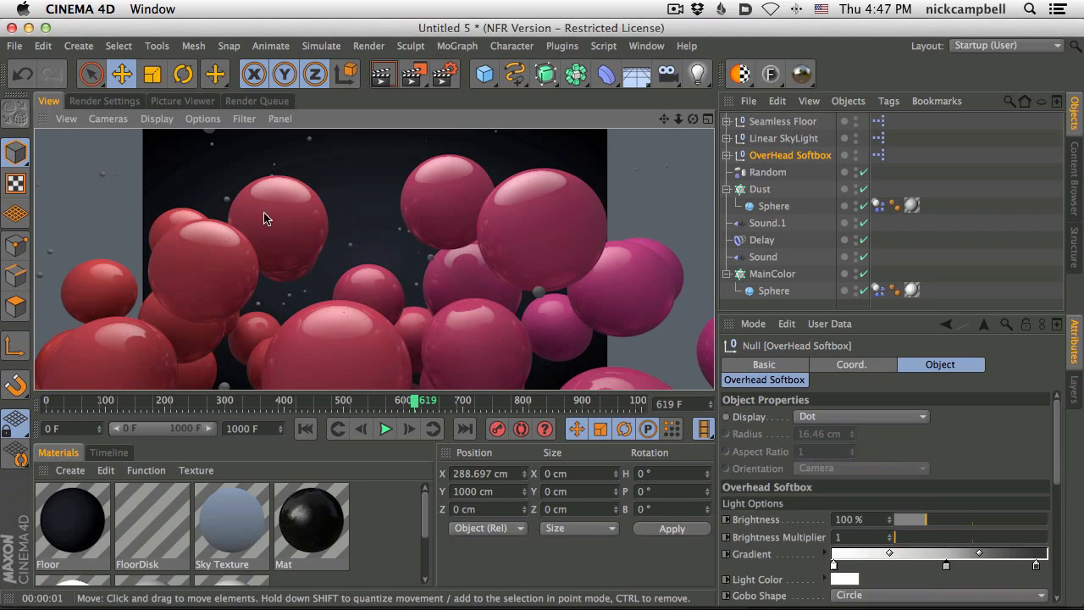
# Pull the view back to frame the whole sphere cluster and render it
pyautogui.keyDown('alt'); pyautogui.moveTo(545, 259); pyautogui.dragTo(309, 246); pyautogui.keyUp('alt')
pyautogui.click(380, 74)
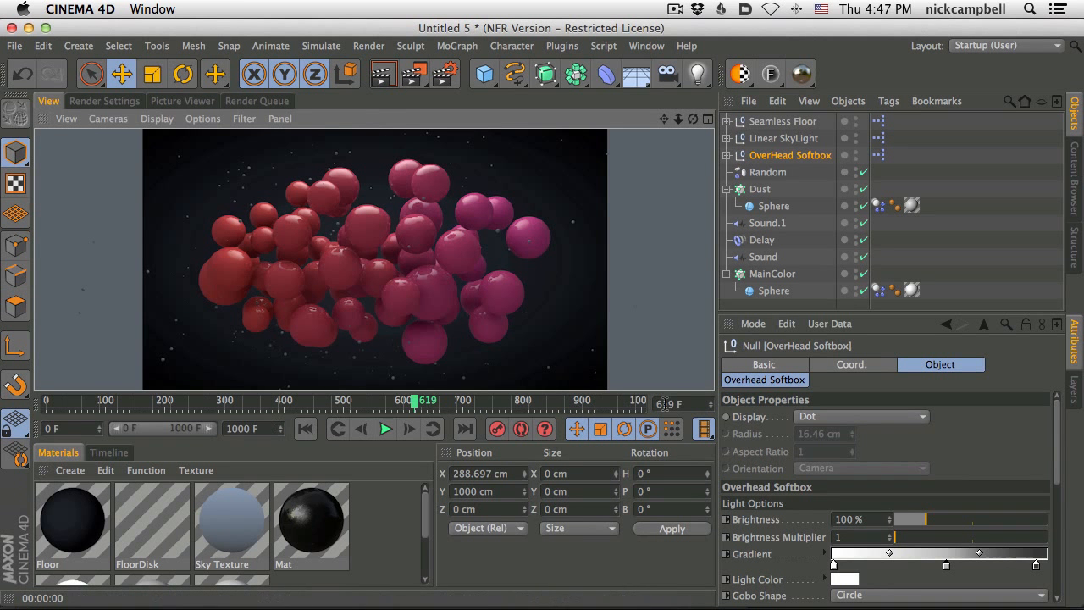
# Extend the project and its preview range to 4000 frames and play the animation from around frame 3388
pyautogui.click(244, 428)
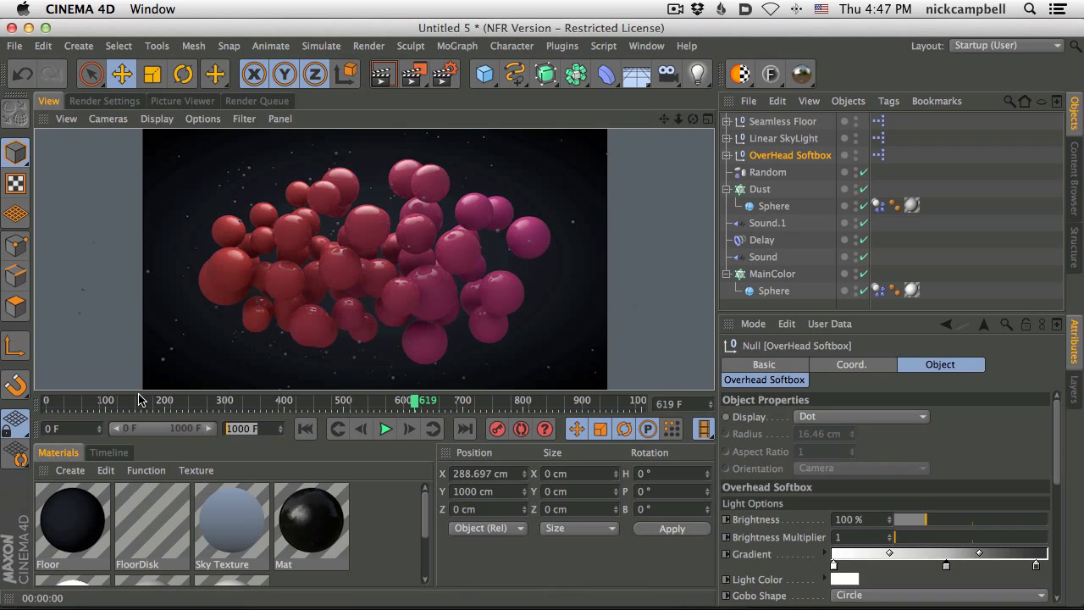
pyautogui.write('4000')
pyautogui.press('Return')
pyautogui.moveTo(149, 428); pyautogui.dragTo(224, 427)
pyautogui.moveTo(548, 403)
pyautogui.mouseDown()
pyautogui.moveTo(559, 403)
pyautogui.moveTo(543, 406)
pyautogui.mouseUp()
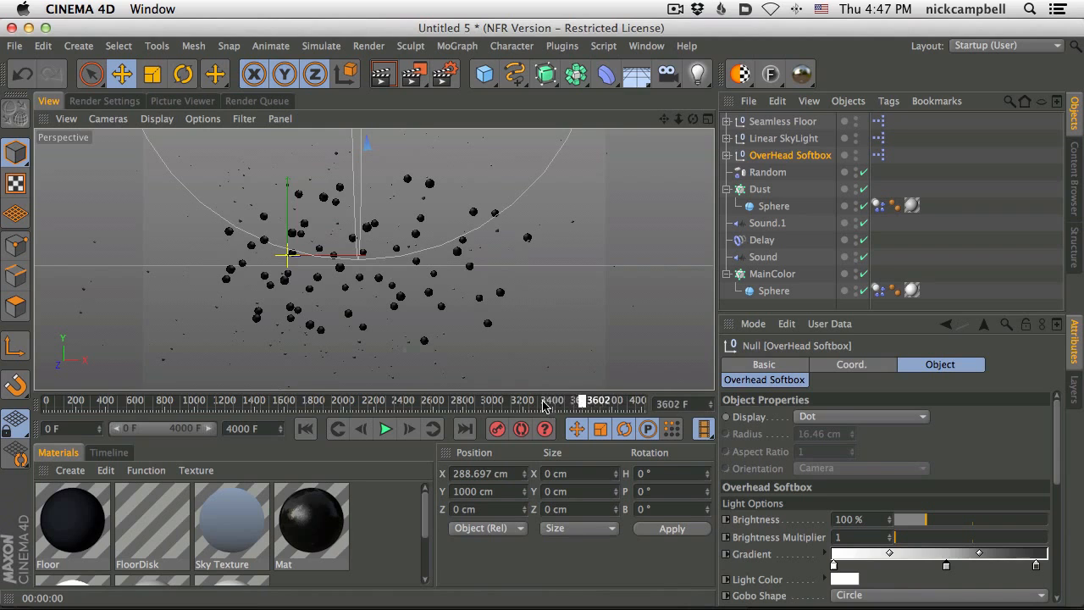
pyautogui.click(385, 429)
pyautogui.click(514, 407)
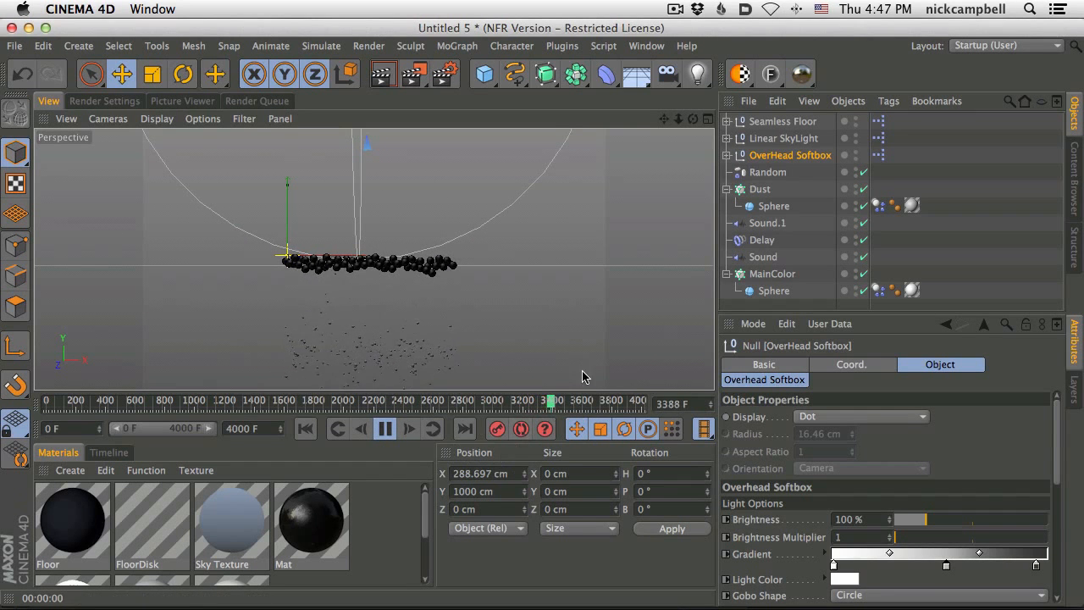
pyautogui.click(387, 432)
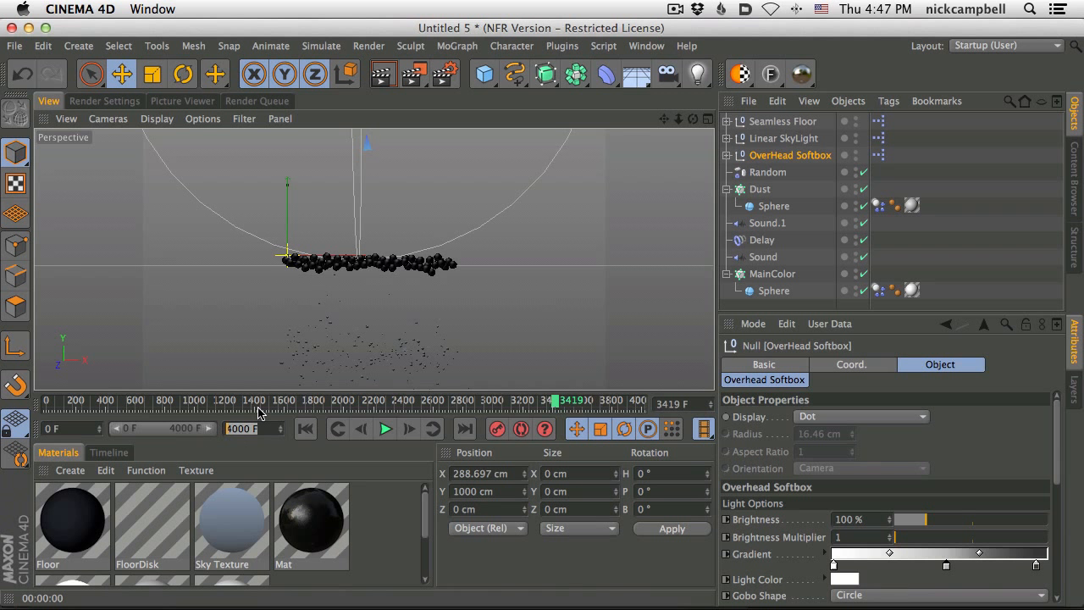
# Set the project's end to frame 3400 and play a stretch of the animation up to about frame 931
pyautogui.write('3400')
pyautogui.press('Return')
pyautogui.moveTo(217, 405); pyautogui.dragTo(161, 398)
pyautogui.click(385, 429)
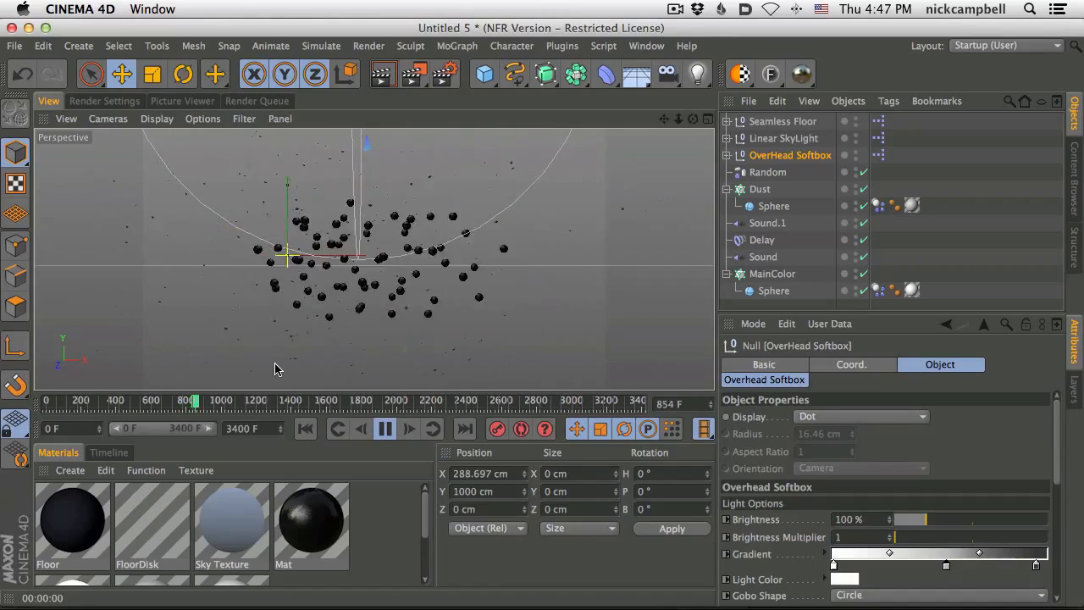
pyautogui.click(385, 429)
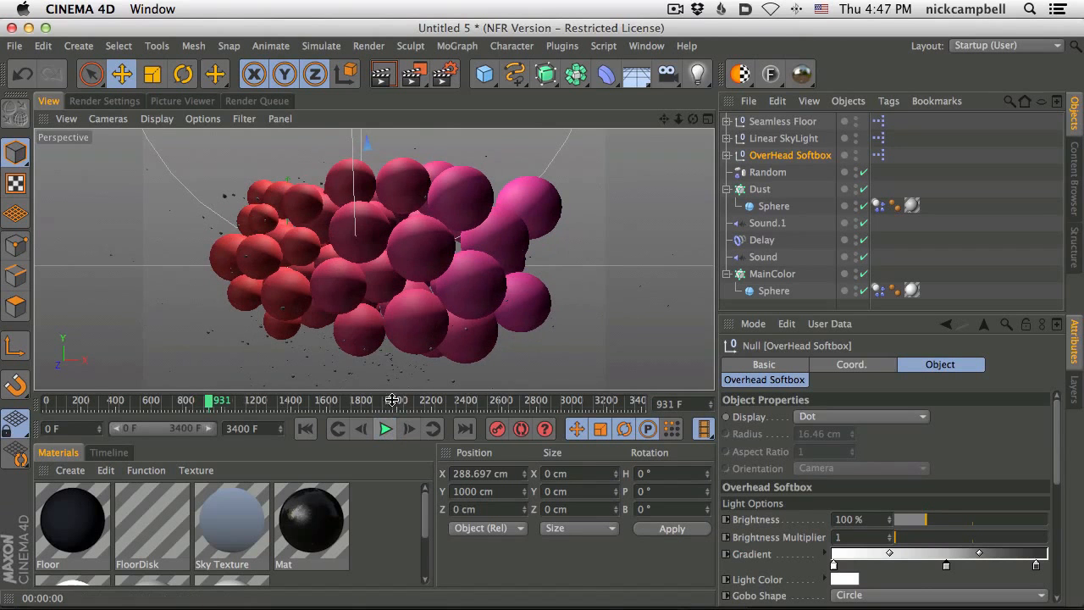
# Select the Sound.1 effector, play a few frames of the animation and move on to frame 1676
pyautogui.click(771, 225)
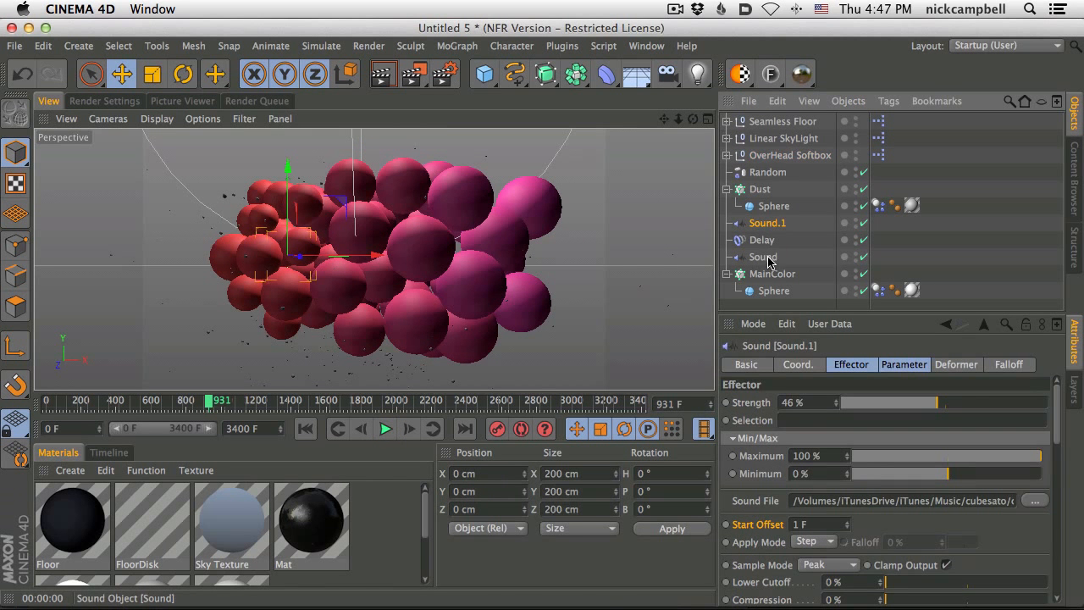
pyautogui.click(386, 429)
pyautogui.click(386, 429)
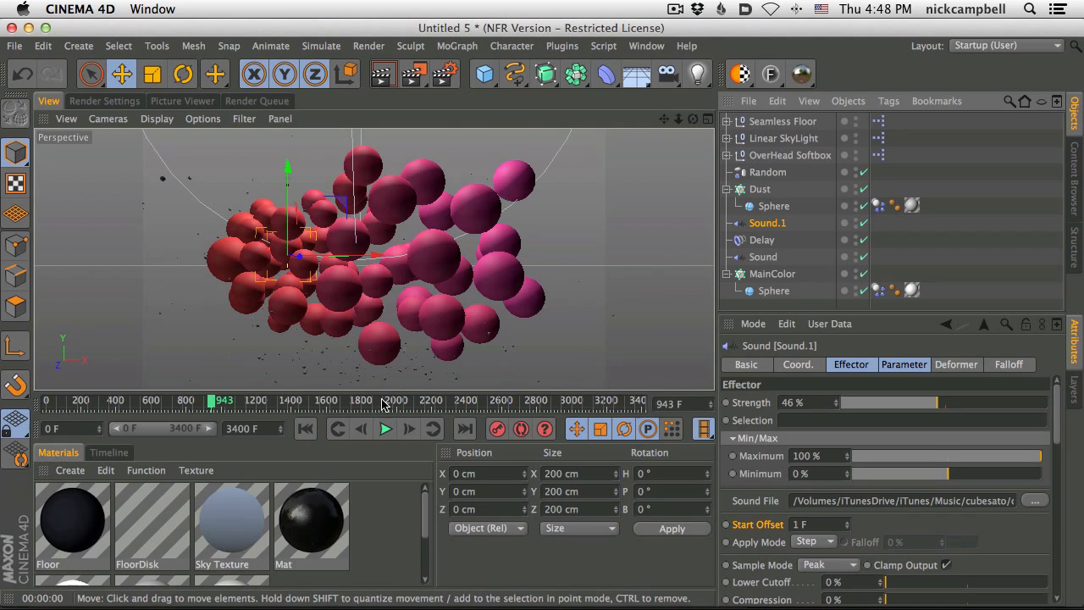
pyautogui.moveTo(382, 400); pyautogui.dragTo(340, 400)
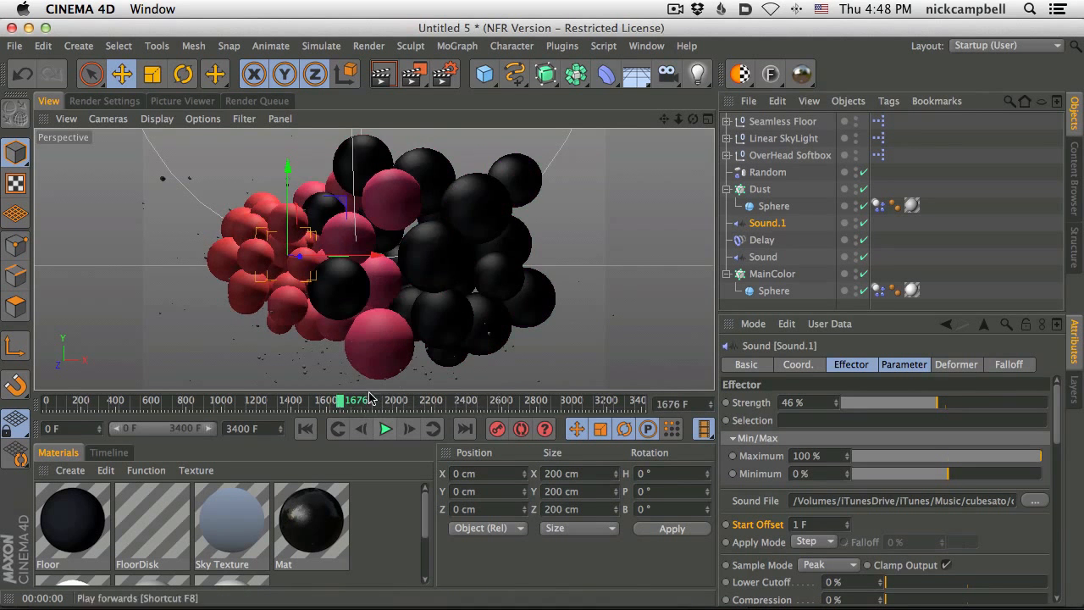
# Review the Save and Output render settings and return to the perspective view
pyautogui.click(104, 101)
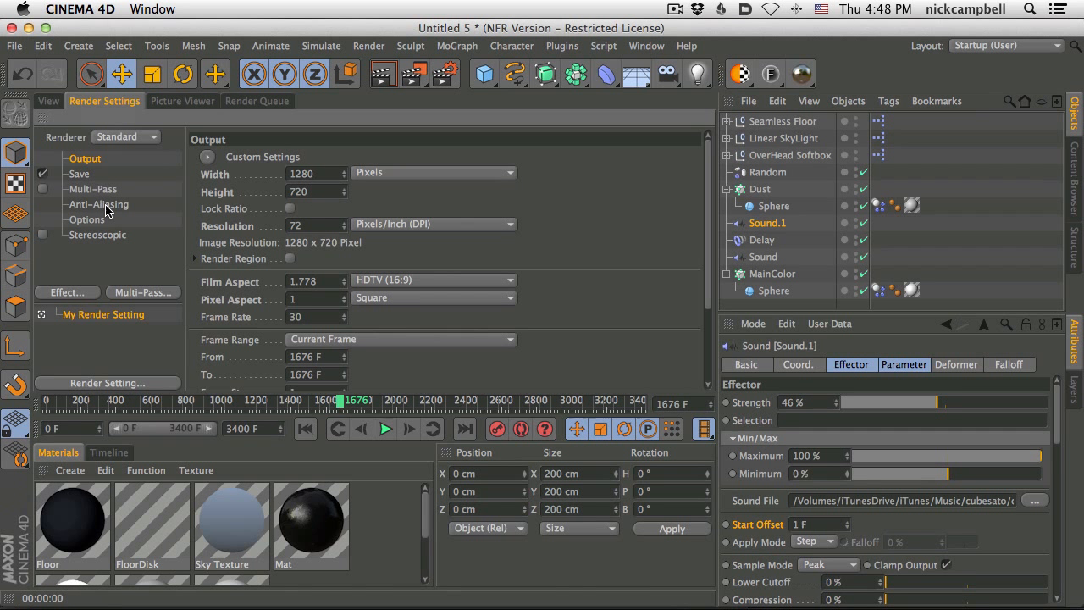
pyautogui.click(81, 173)
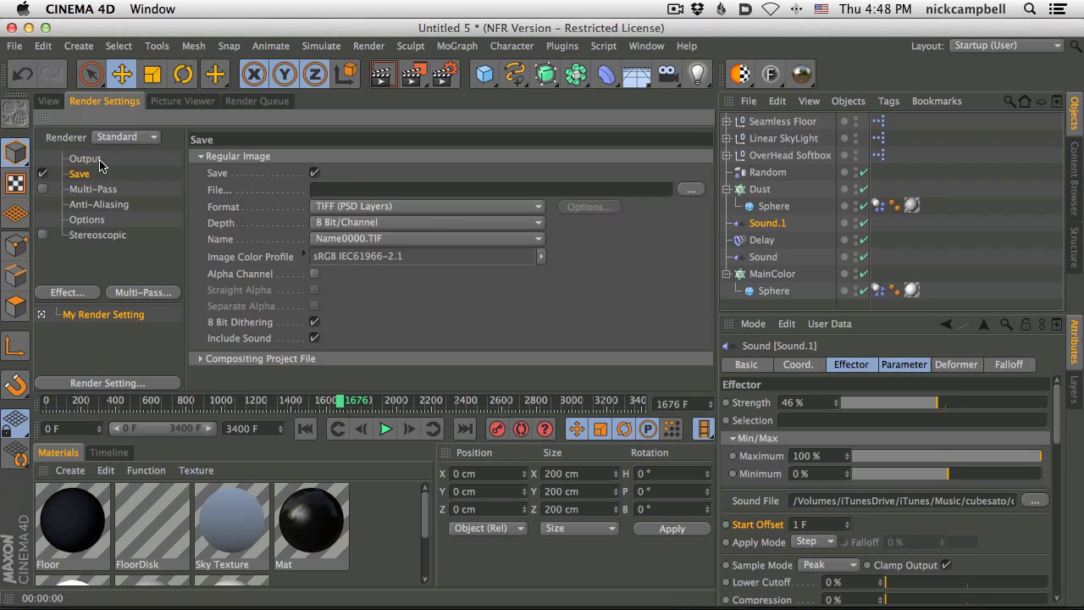
pyautogui.click(84, 158)
pyautogui.click(53, 102)
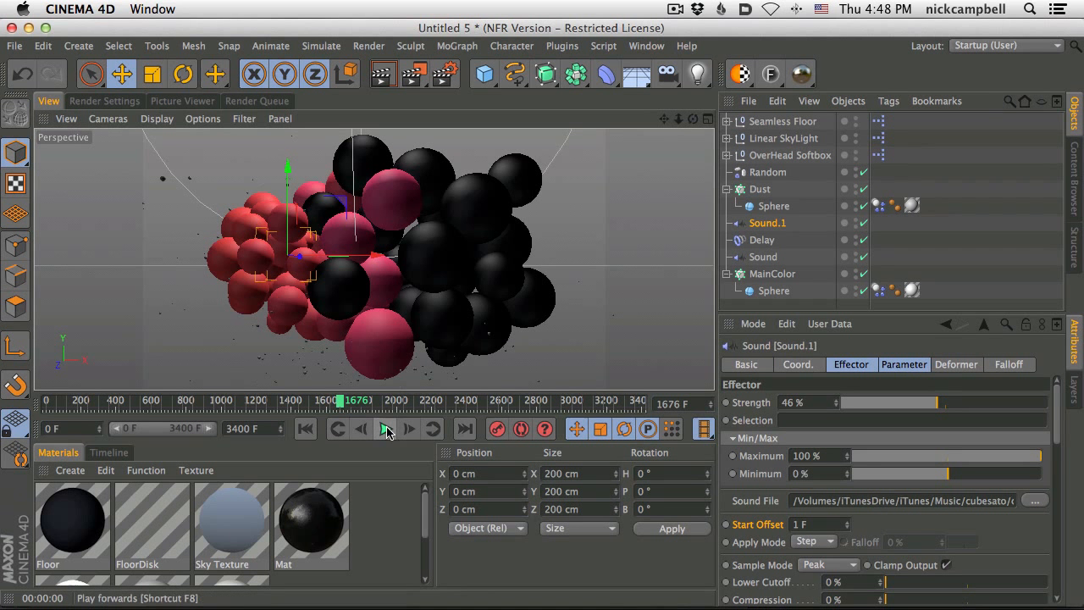
# Collapse the Dust and MainColor cloners and select the scene's objects together
pyautogui.click(726, 189)
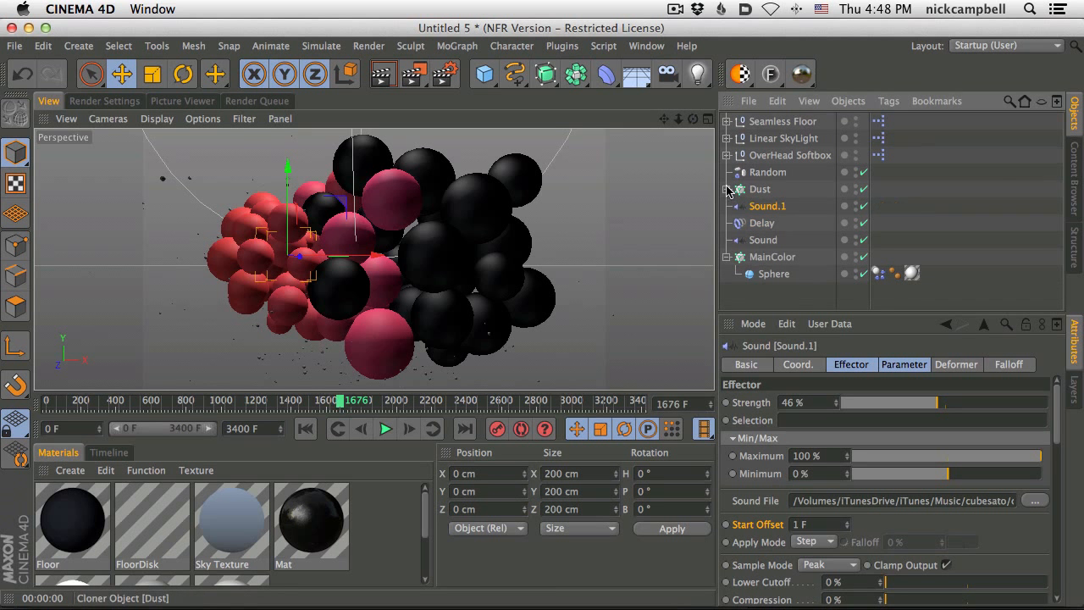
pyautogui.click(726, 257)
pyautogui.moveTo(802, 292); pyautogui.dragTo(749, 119)
# Switch to After Effects, enlarge the Comp 1 viewer and set its magnification to 50%
pyautogui.press('super+Tab')
pyautogui.press('super+Tab')
pyautogui.press('super+Tab')
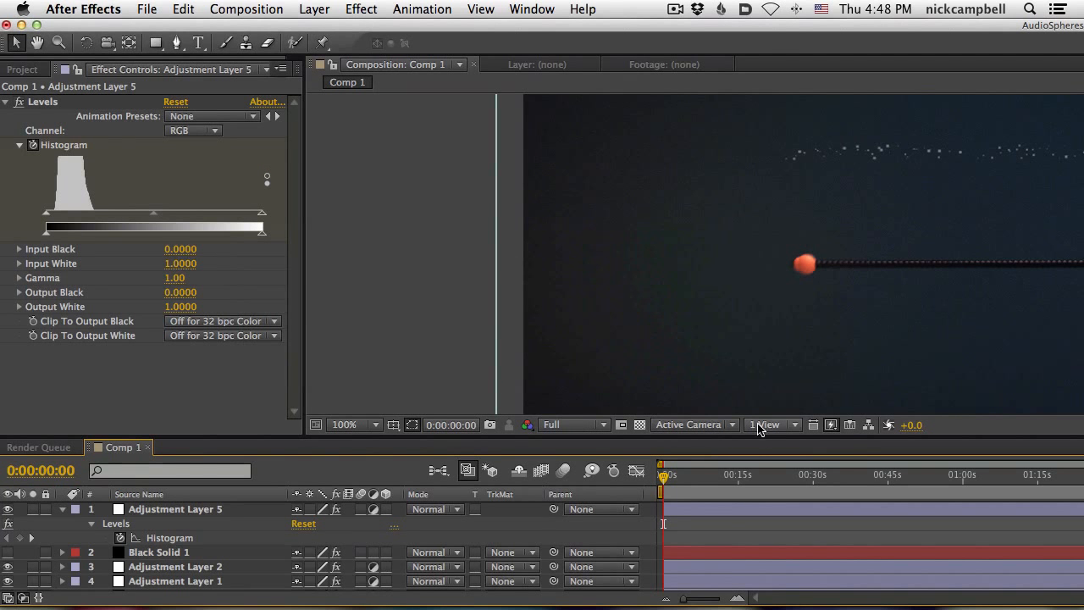
pyautogui.moveTo(759, 436); pyautogui.dragTo(765, 522)
pyautogui.press('space')
pyautogui.moveTo(837, 395); pyautogui.dragTo(566, 361)
pyautogui.click(374, 511)
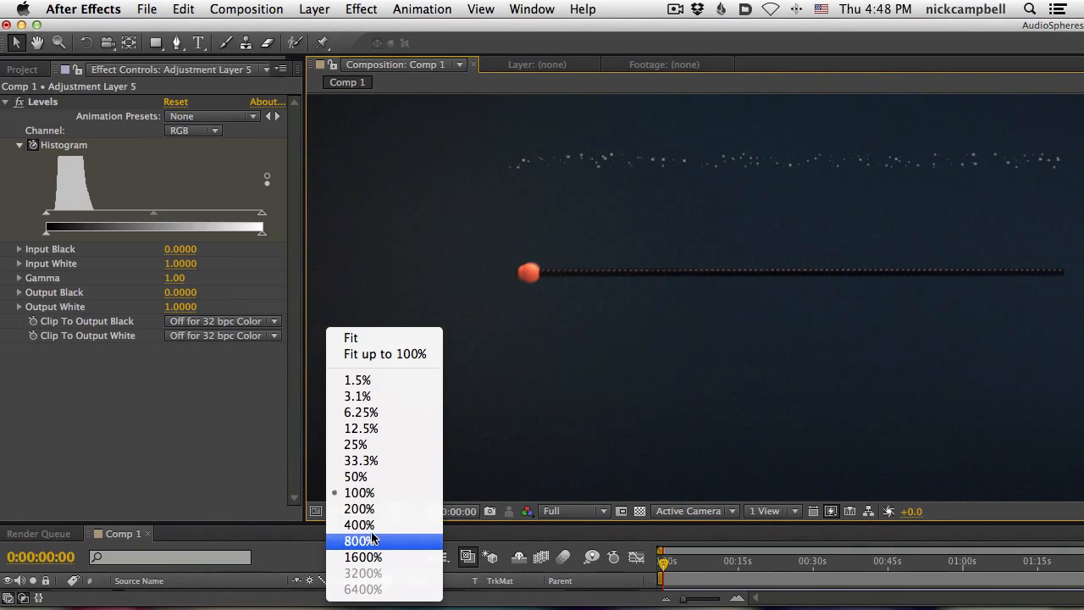
pyautogui.click(355, 477)
# Fit the After Effects window to the screen and arrange it so the whole Comp 1 frame and the timeline show
pyautogui.press('space')
pyautogui.moveTo(900, 385); pyautogui.dragTo(566, 385)
pyautogui.click(37, 25)
pyautogui.press('space')
pyautogui.moveTo(358, 303); pyautogui.dragTo(865, 305)
pyautogui.moveTo(494, 523); pyautogui.dragTo(493, 460)
pyautogui.press('space')
pyautogui.moveTo(636, 235); pyautogui.dragTo(628, 249)
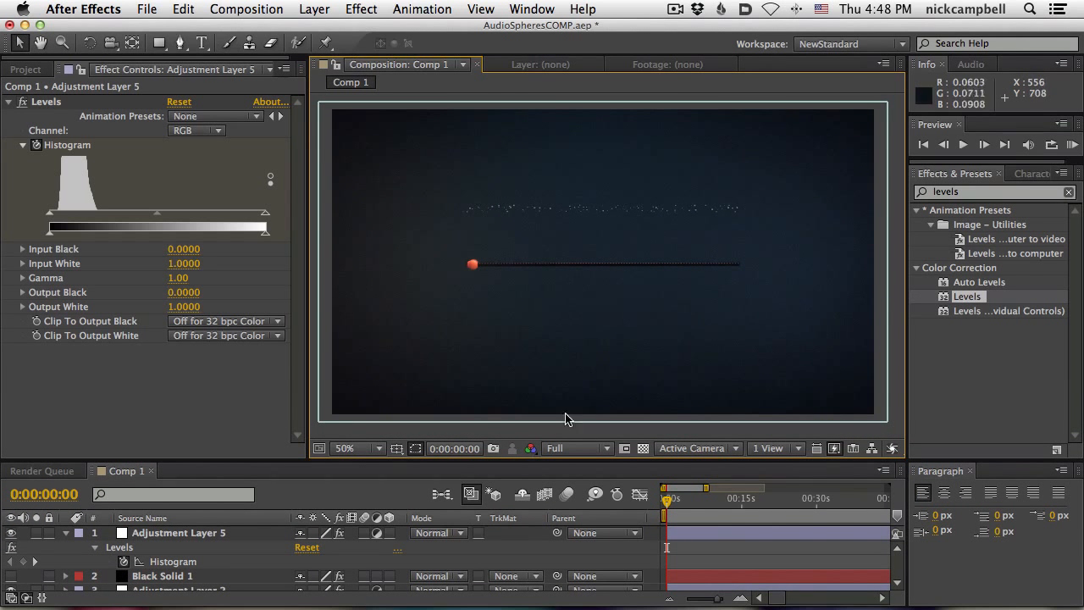
# Examine the composite at 0:00:15:11 and 0:00:33:10, with the lowest layers of Comp 1 in view
pyautogui.press('space')
pyautogui.moveTo(320, 552); pyautogui.dragTo(342, 395)
pyautogui.click(743, 500)
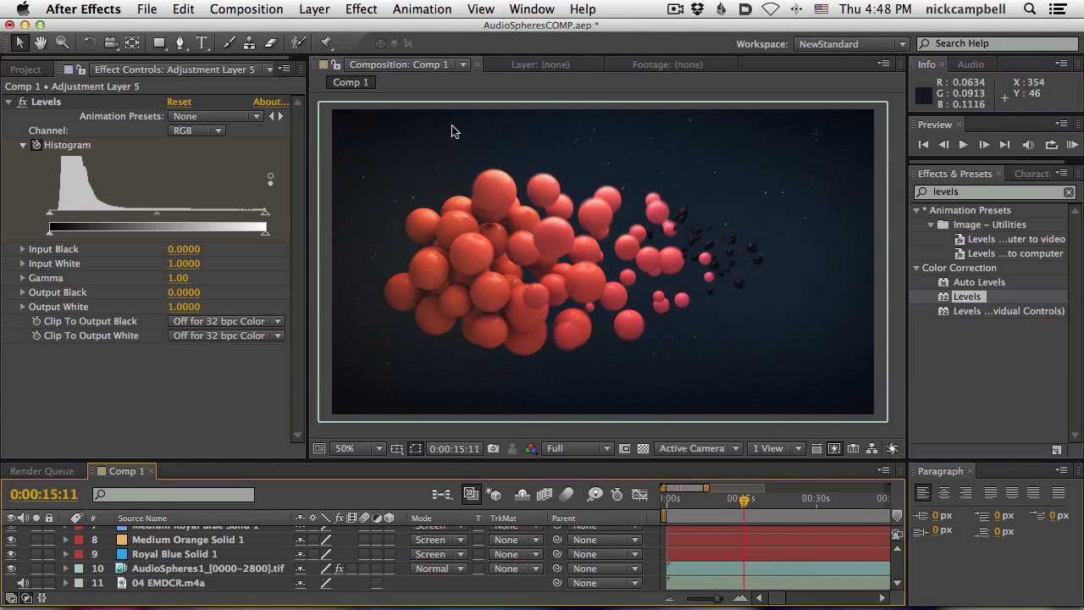
pyautogui.click(836, 501)
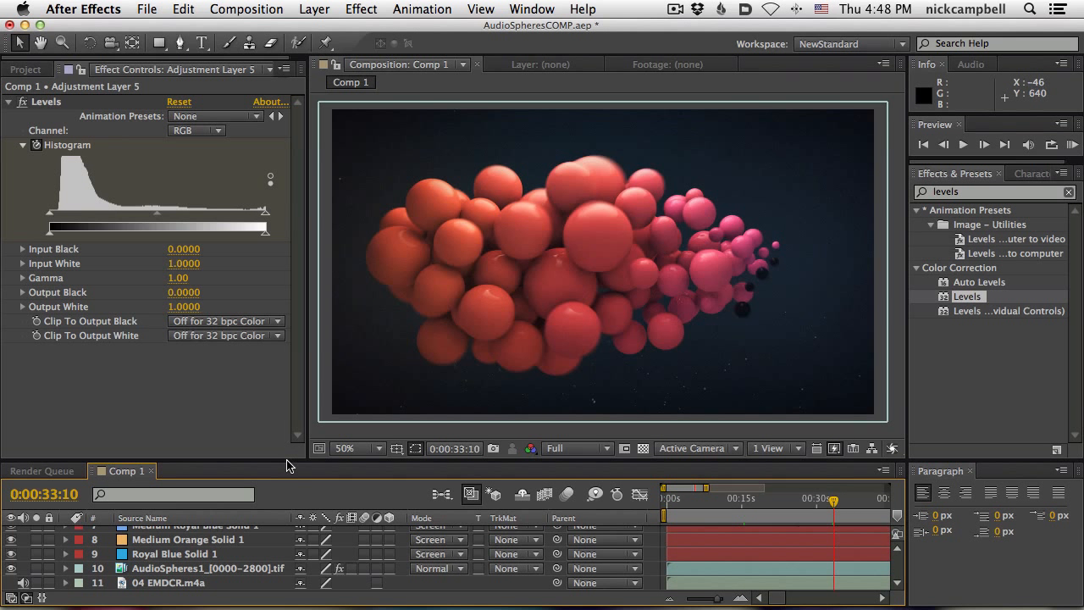
pyautogui.moveTo(291, 460); pyautogui.dragTo(291, 433)
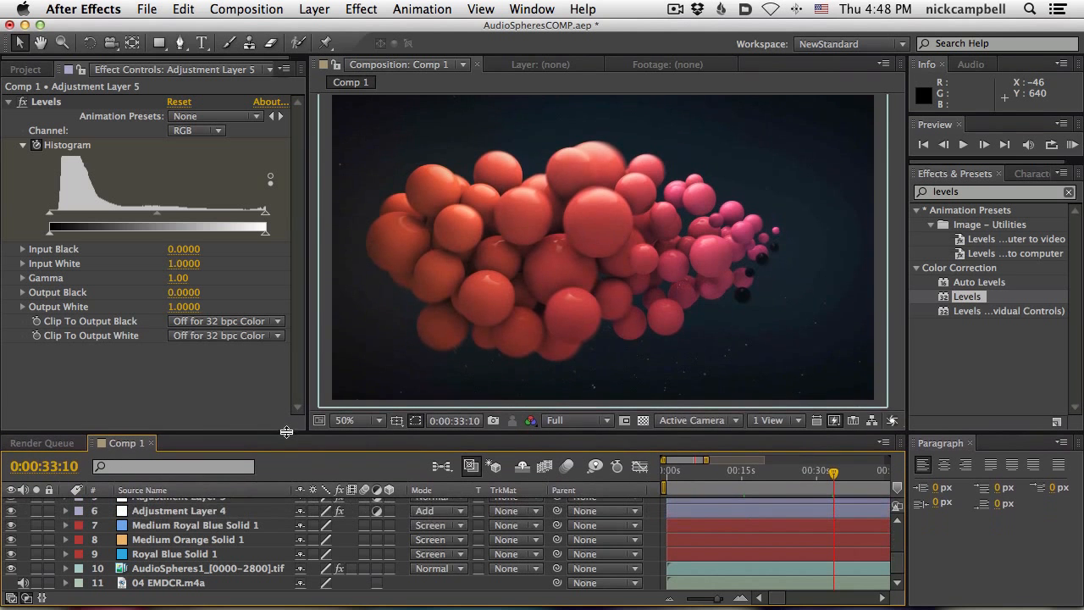
pyautogui.press('h')
pyautogui.press('v')
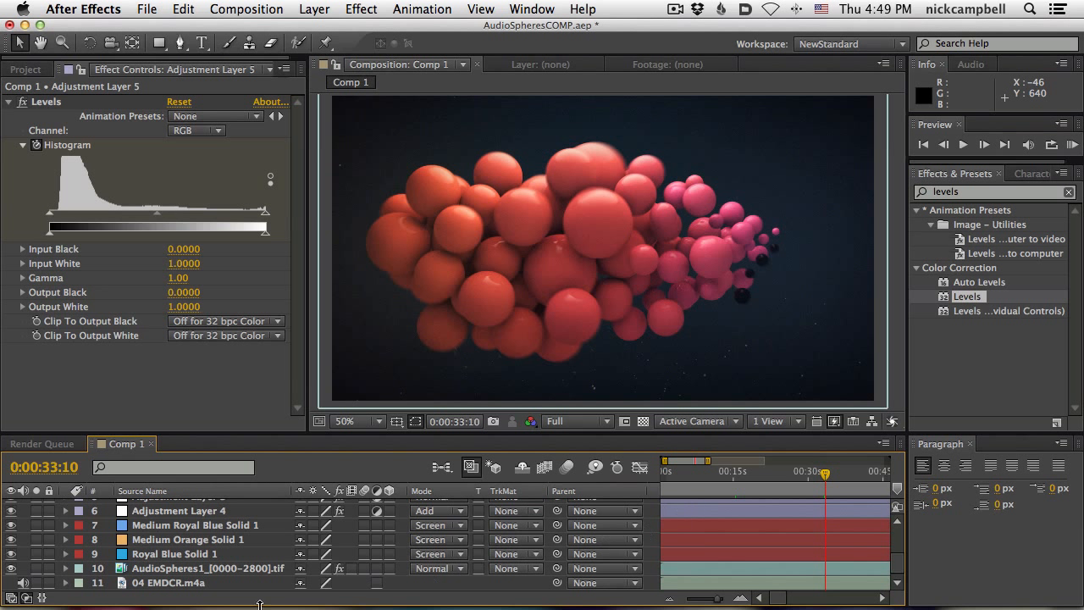
# Solo the AudioSpheres1_[0000-2800].tif layer, compare it with the RSMB effect off and on, and unsolo it
pyautogui.click(37, 570)
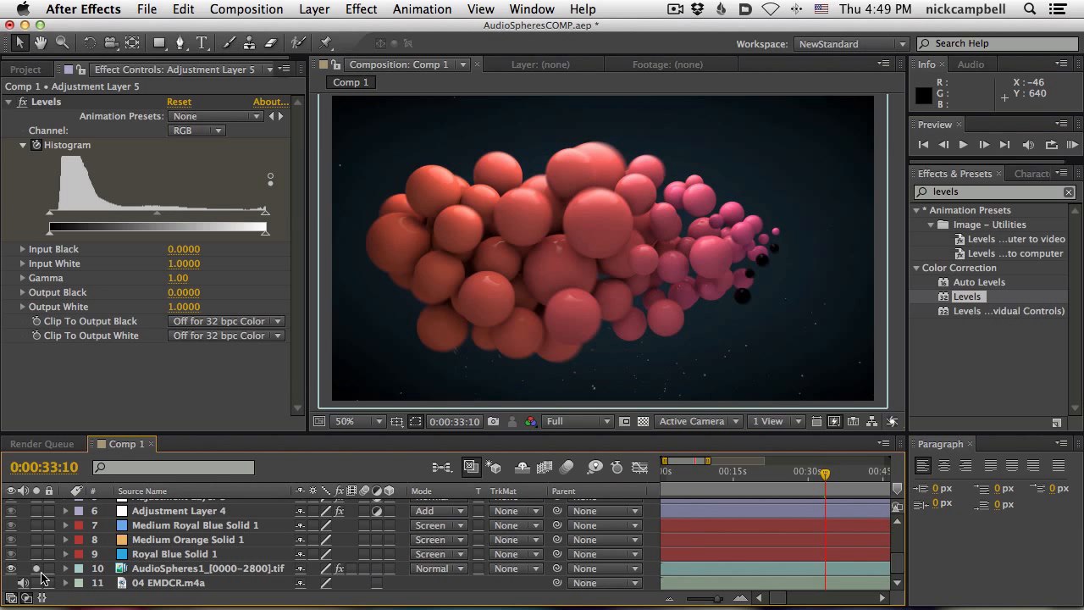
pyautogui.click(38, 569)
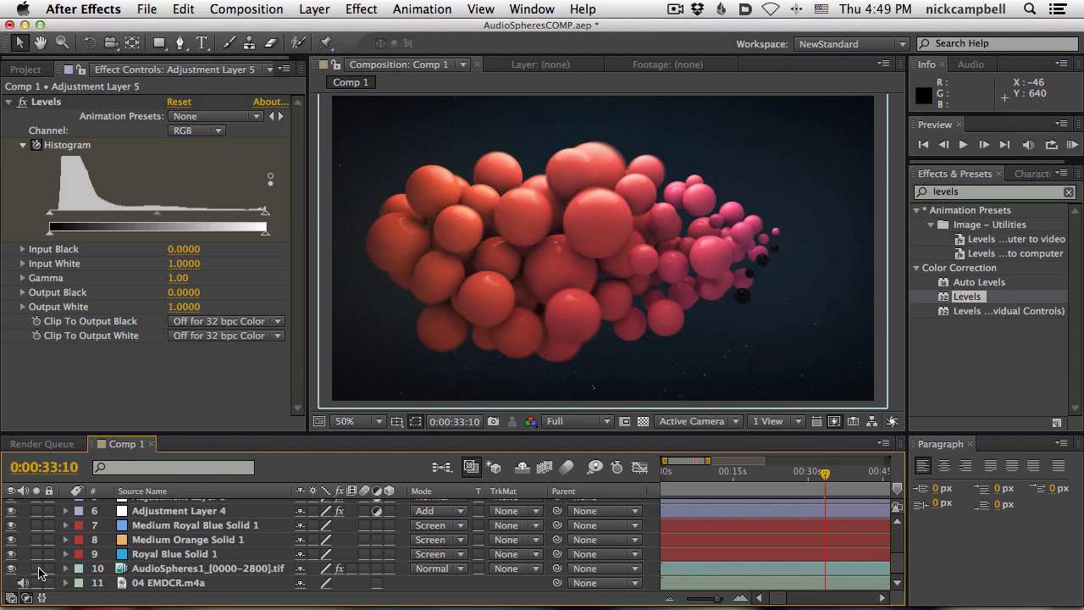
pyautogui.click(36, 569)
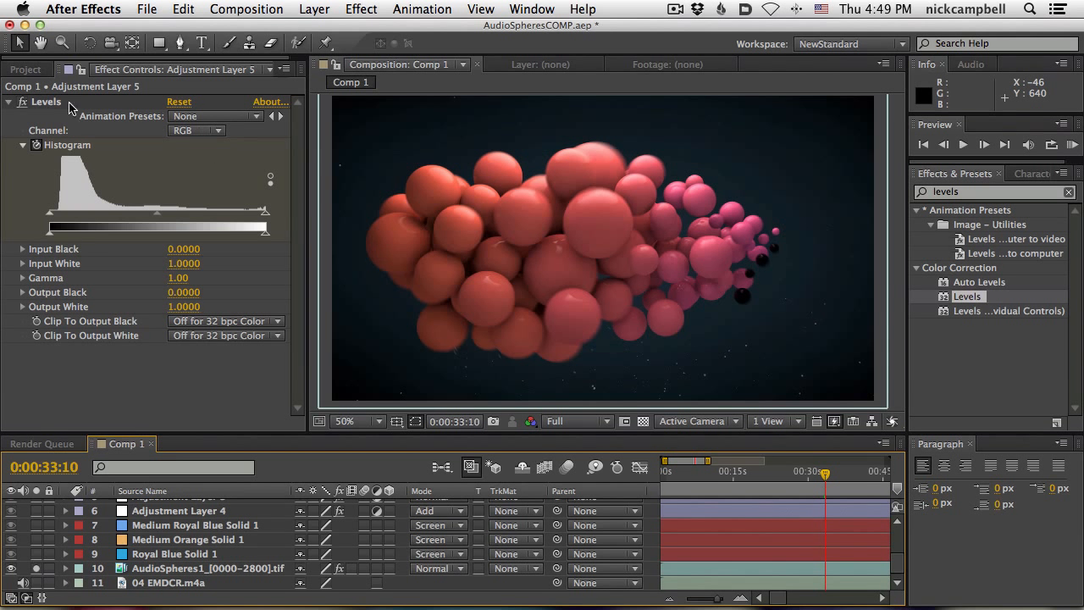
pyautogui.click(177, 570)
pyautogui.click(23, 102)
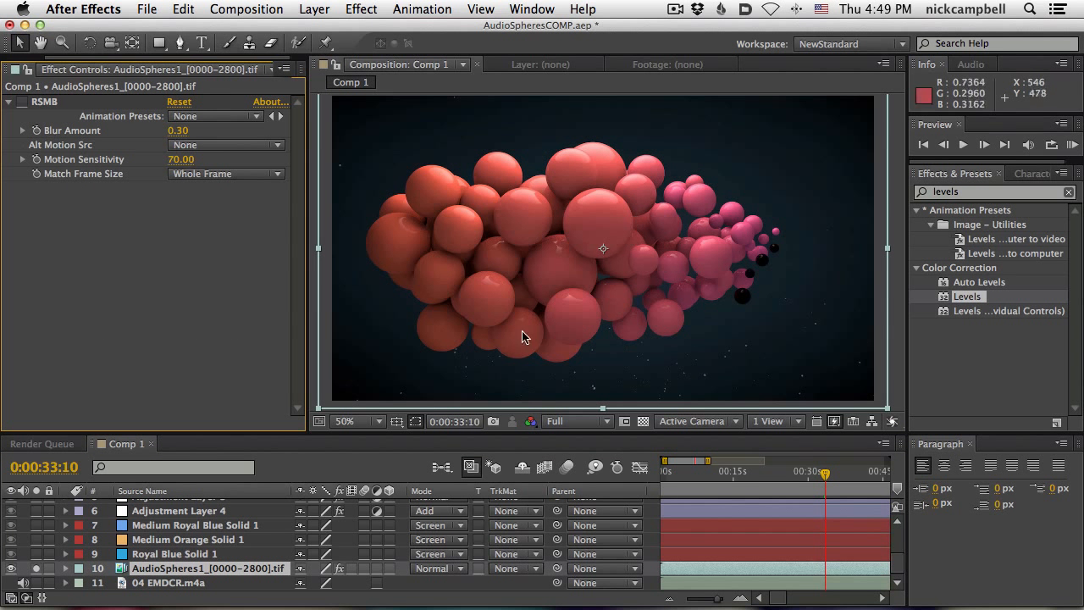
pyautogui.click(23, 102)
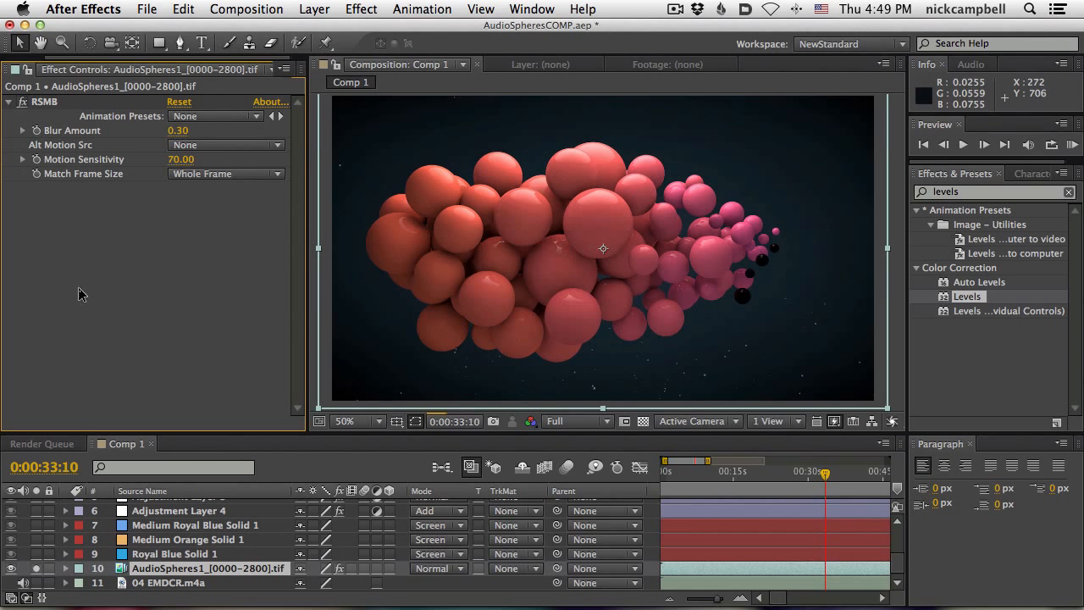
pyautogui.click(38, 569)
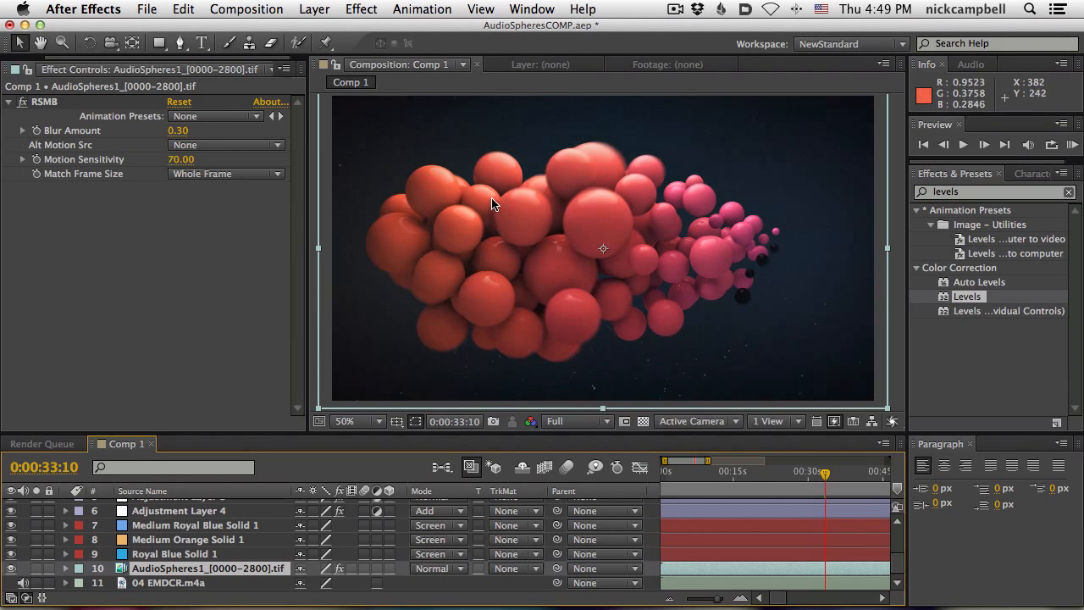
# Compare the full composite with the AudioSpheres layer's RSMB motion blur disabled and enabled
pyautogui.moveTo(579, 171); pyautogui.dragTo(585, 176)
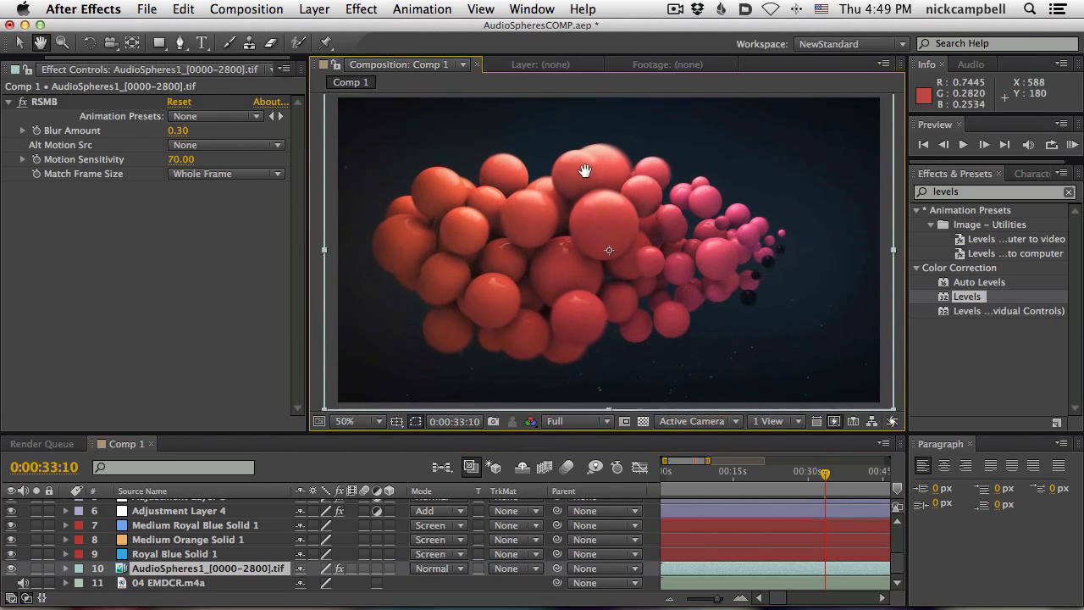
pyautogui.press('v')
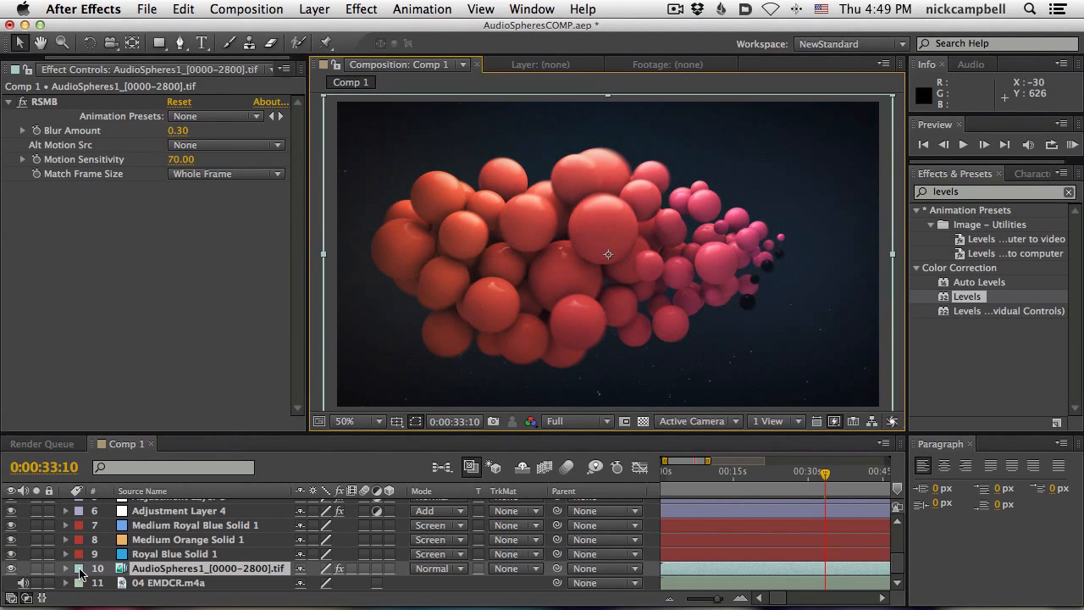
pyautogui.click(140, 571)
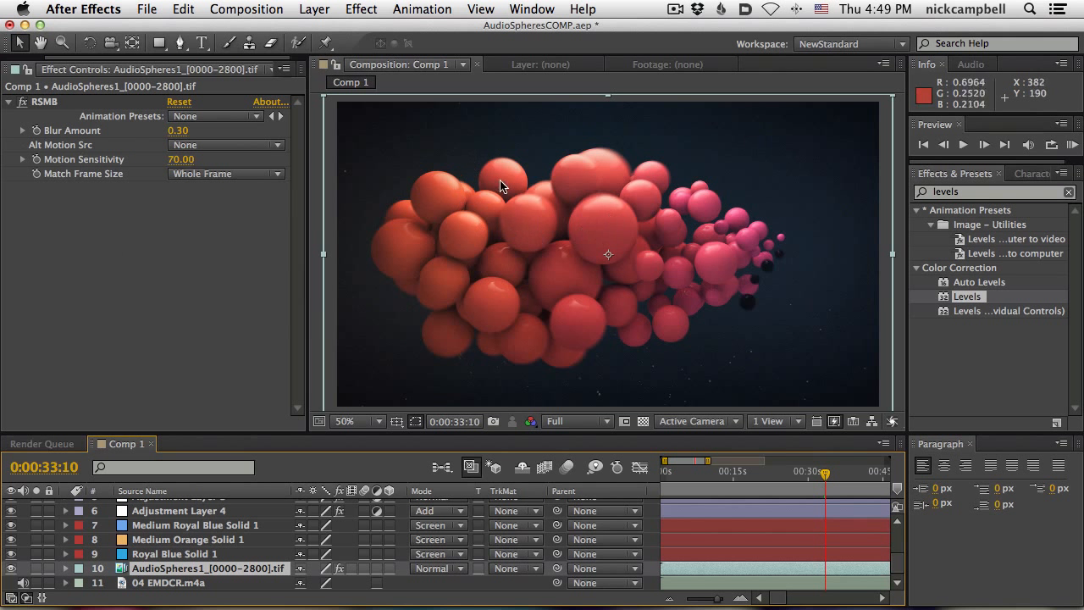
pyautogui.click(23, 102)
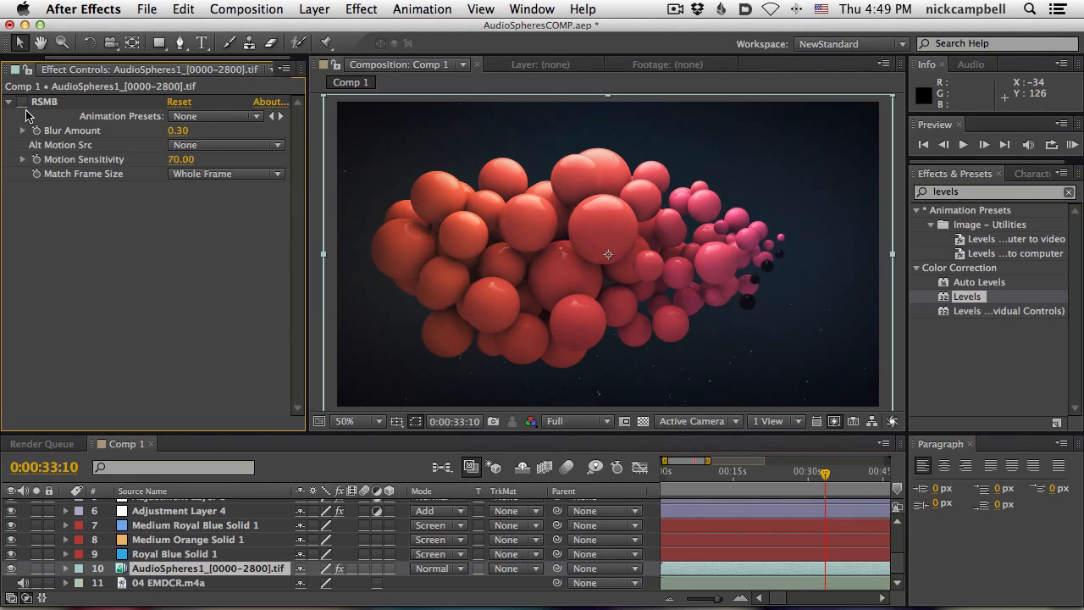
pyautogui.click(22, 103)
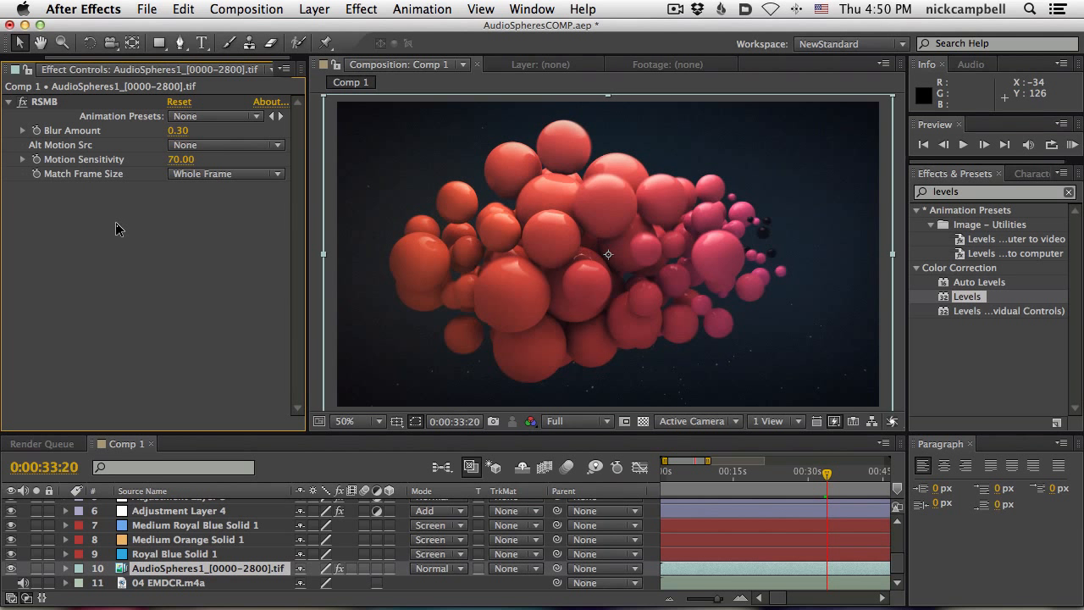
# Try a different RSMB Blur Amount on the AudioSpheres layer and undo the change
pyautogui.moveTo(179, 131); pyautogui.dragTo(198, 134)
pyautogui.press('super+z')
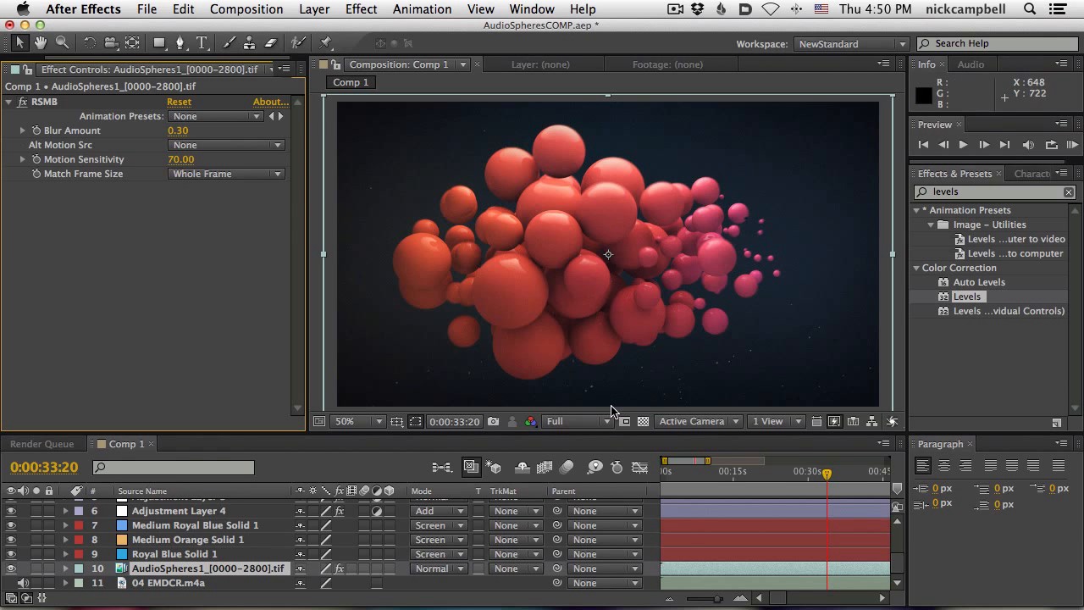
# Give the composition viewer more height and solo the AudioSpheres1_[0000-2800].tif layer
pyautogui.moveTo(618, 436); pyautogui.dragTo(618, 436)
pyautogui.moveTo(619, 448); pyautogui.dragTo(618, 446)
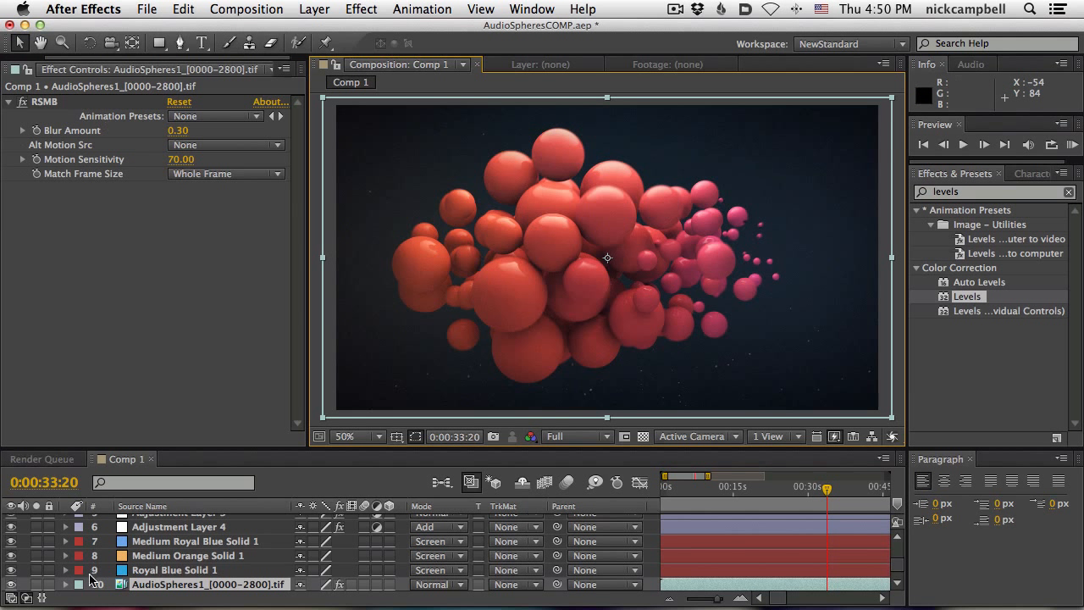
pyautogui.click(35, 584)
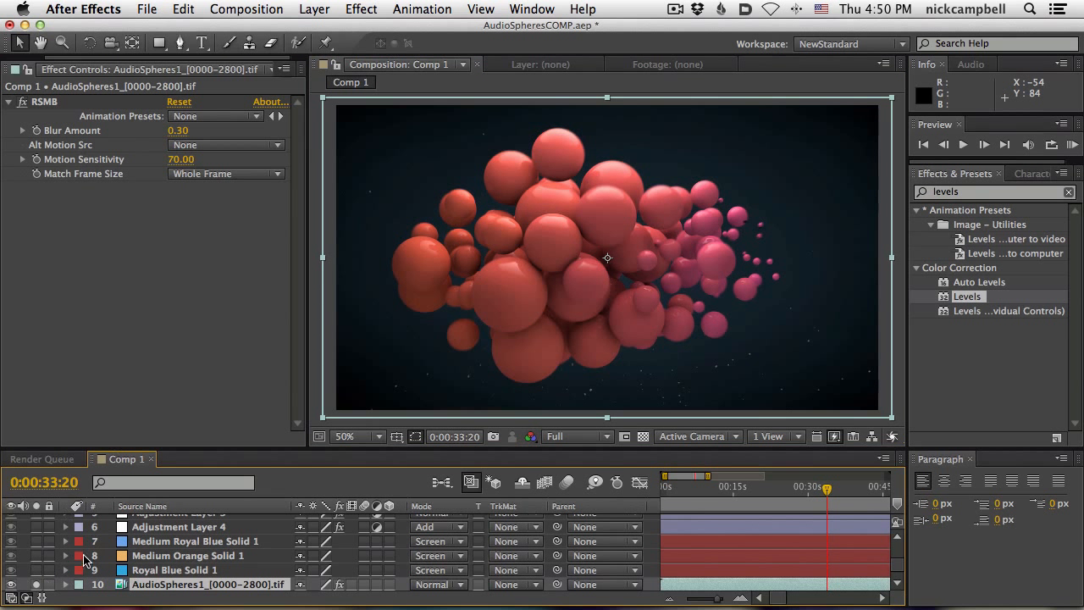
# Compare the AudioSpheres1 layer with and without Royal Blue Solid 1 added to the solo
pyautogui.click(37, 571)
pyautogui.click(38, 571)
pyautogui.click(37, 571)
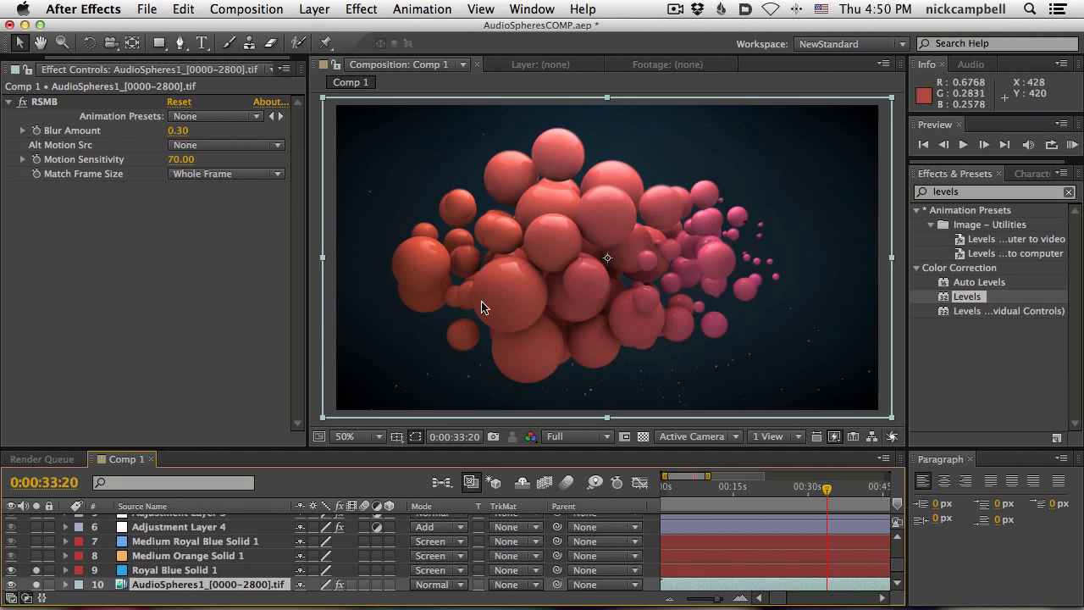
pyautogui.click(36, 570)
pyautogui.click(37, 571)
pyautogui.click(38, 572)
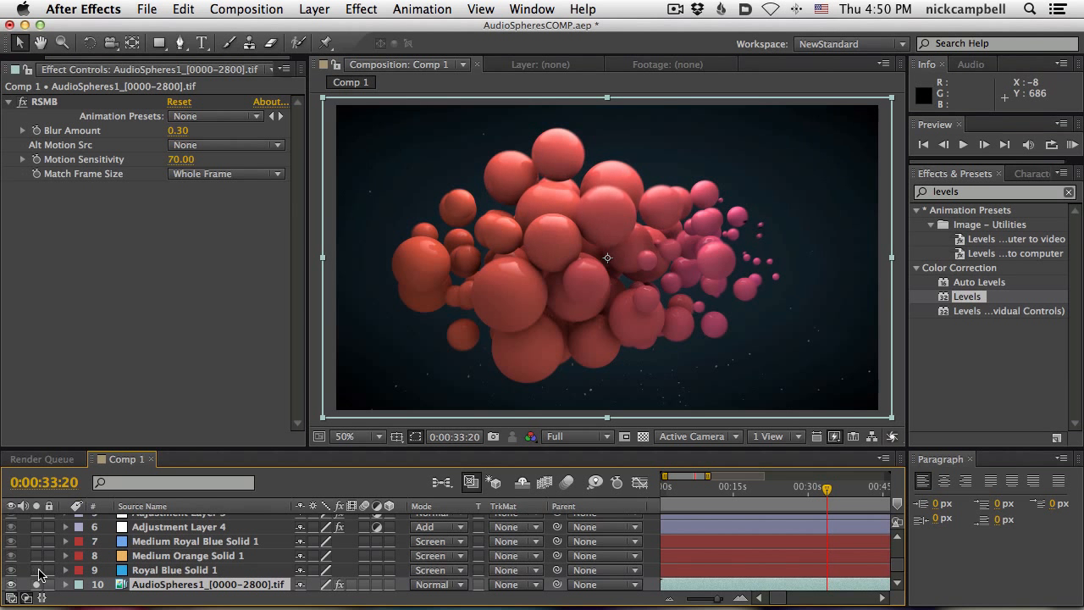
# Add Royal Blue Solid 1, Medium Orange Solid 1 and Medium Royal Blue Solid 1 to the solo one by one, and unsolo all three
pyautogui.click(38, 571)
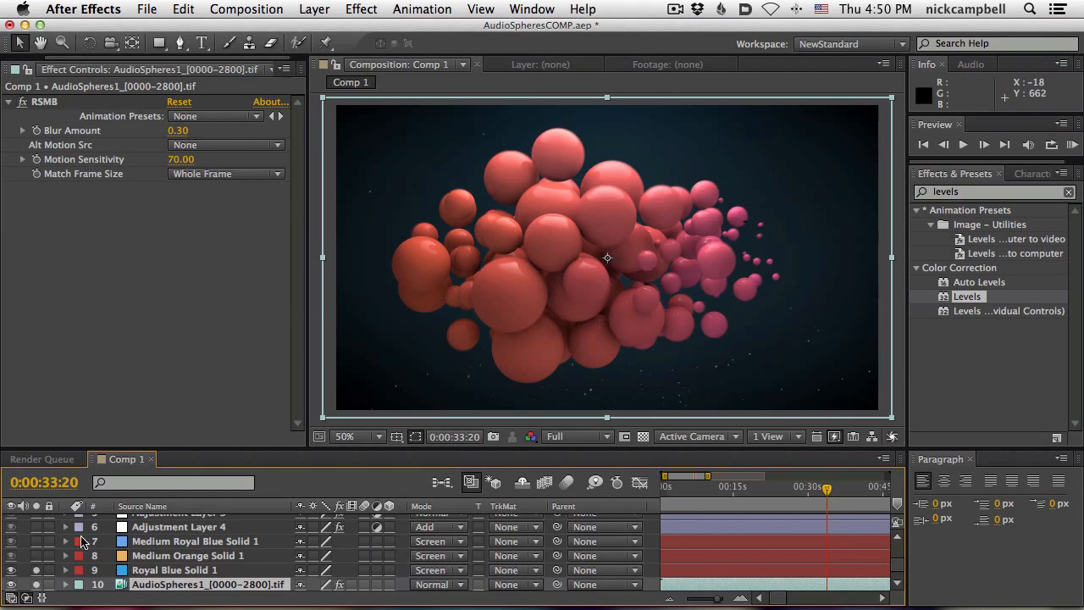
pyautogui.click(36, 557)
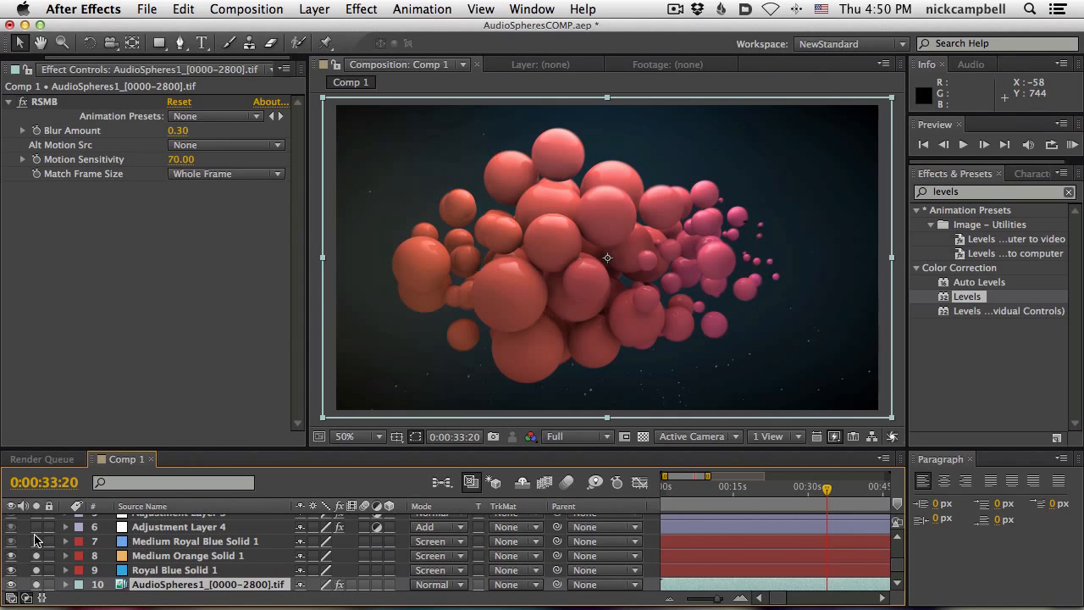
pyautogui.click(36, 541)
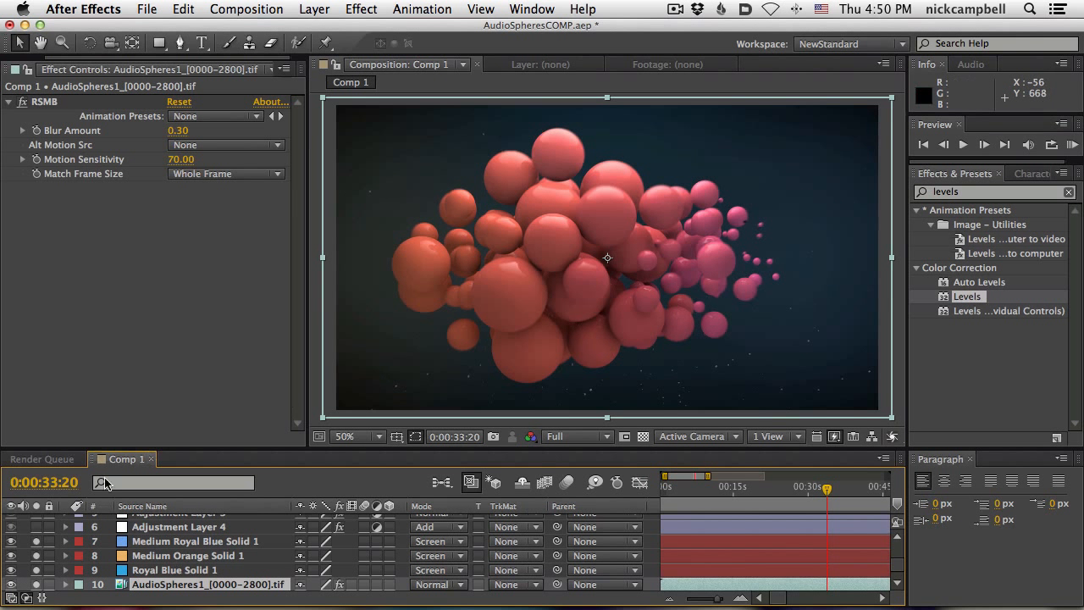
pyautogui.moveTo(37, 570)
pyautogui.mouseDown()
pyautogui.moveTo(36, 546)
pyautogui.moveTo(41, 583)
pyautogui.mouseUp()
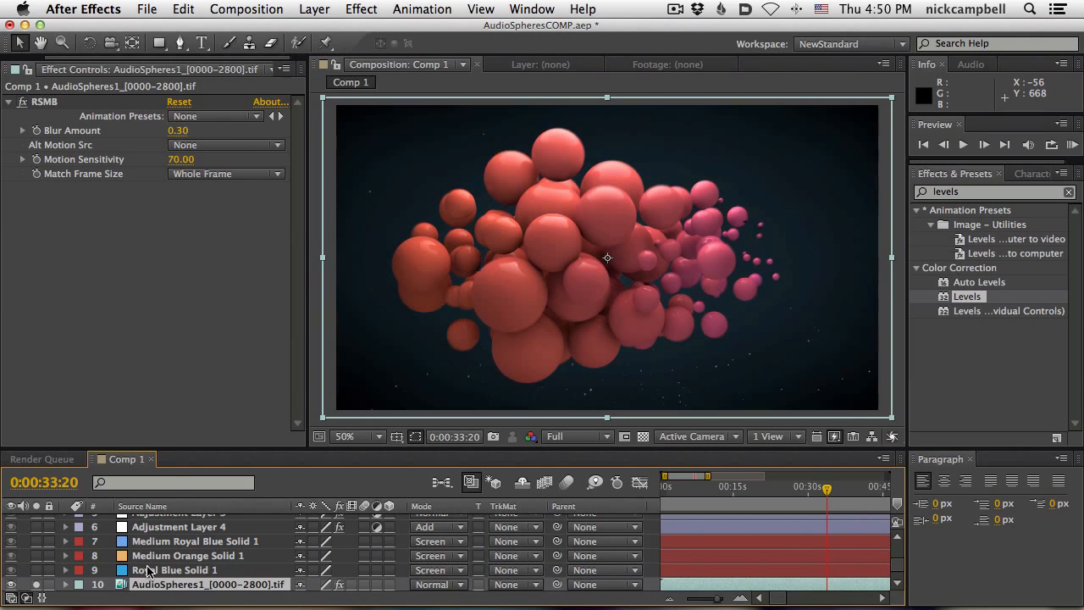
# Inspect the mask shapes of Royal Blue Solid 1, Medium Orange Solid 1 and Medium Royal Blue Solid 1
pyautogui.click(150, 570)
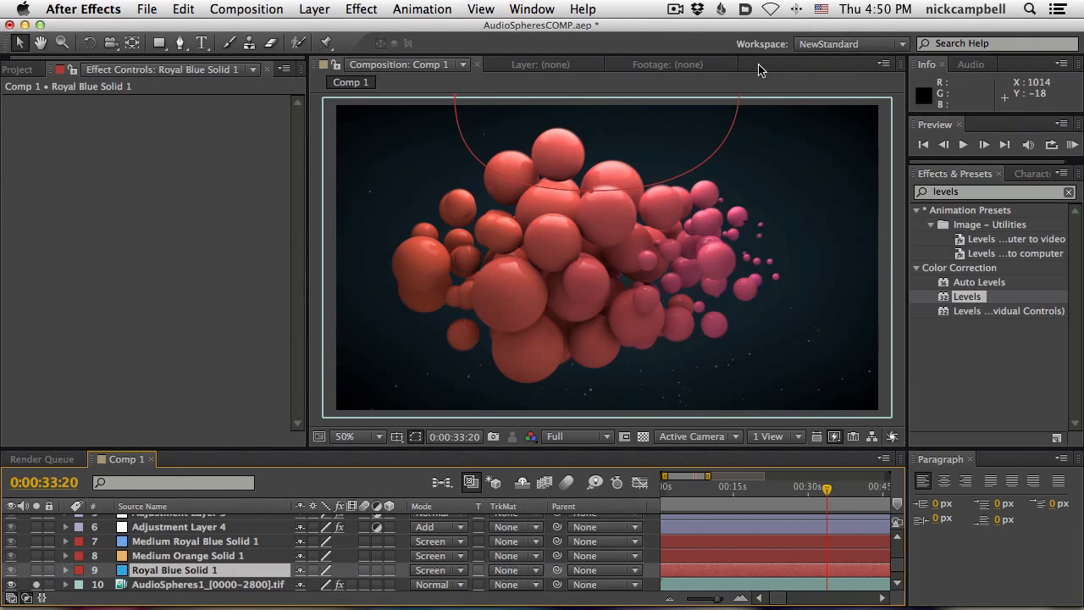
pyautogui.click(190, 556)
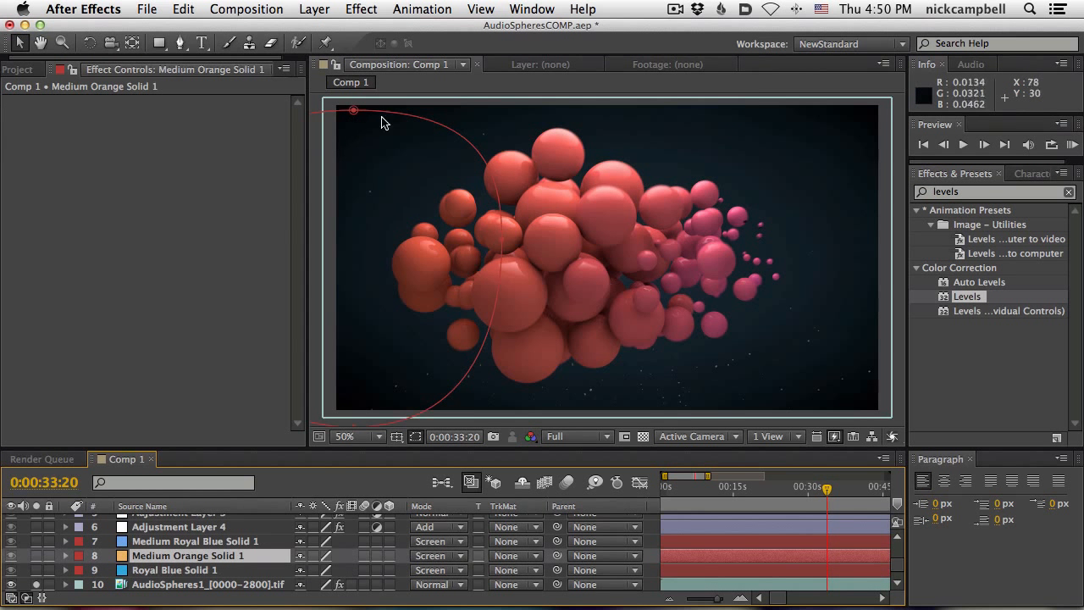
pyautogui.click(193, 542)
# Solo the three colored solids together with Adjustment Layer 4
pyautogui.moveTo(37, 570); pyautogui.dragTo(35, 546)
pyautogui.click(196, 526)
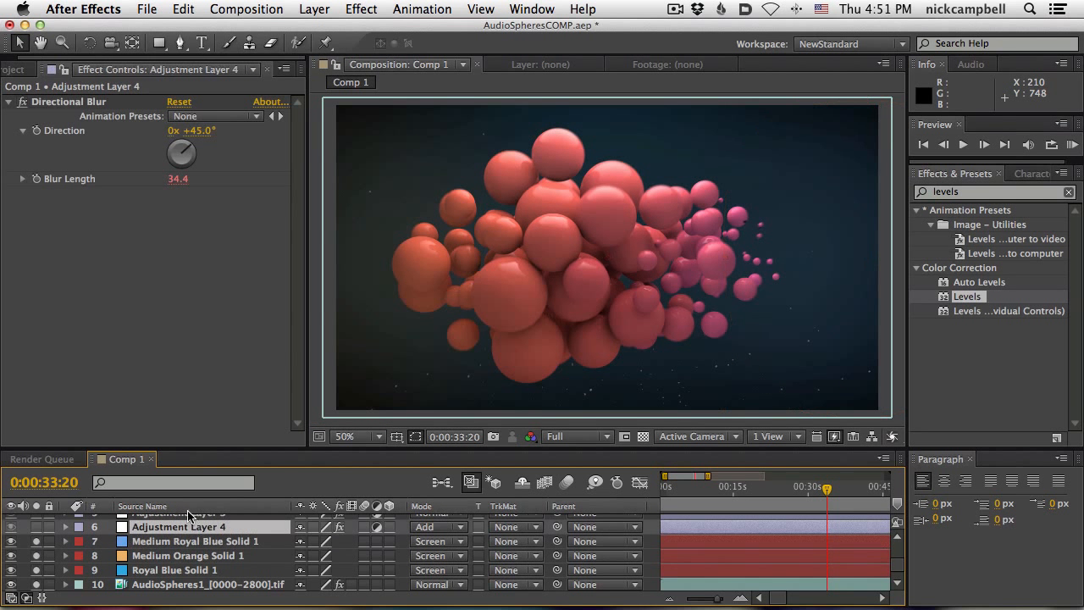
pyautogui.click(36, 527)
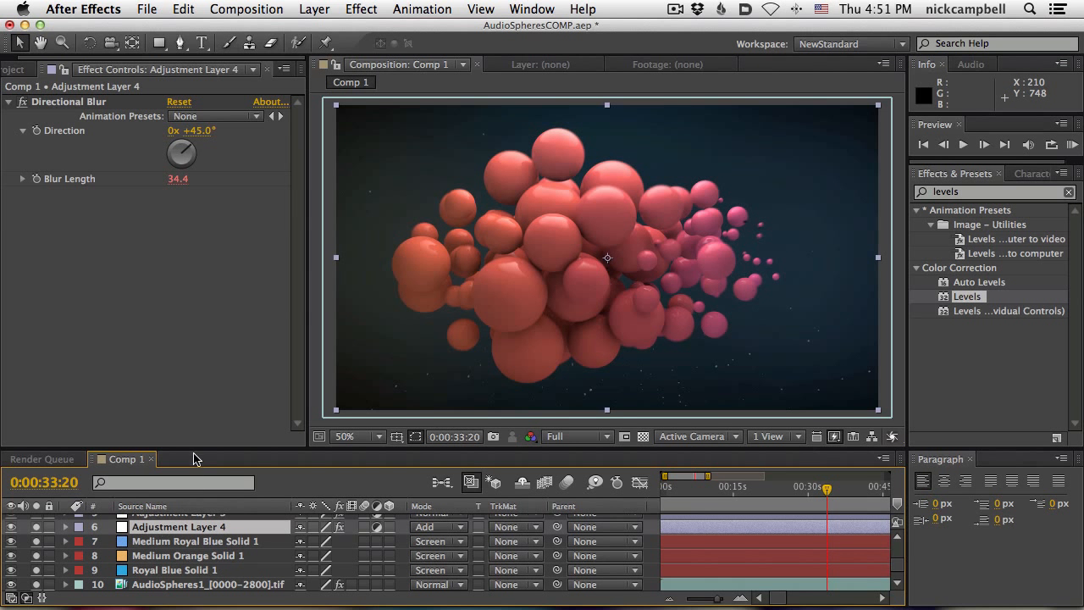
# Give the timeline more height, review the Sound Keys settings on Black Solid 1 and collapse Range 1
pyautogui.moveTo(198, 440); pyautogui.dragTo(198, 392)
pyautogui.scroll(3, 161, 525)
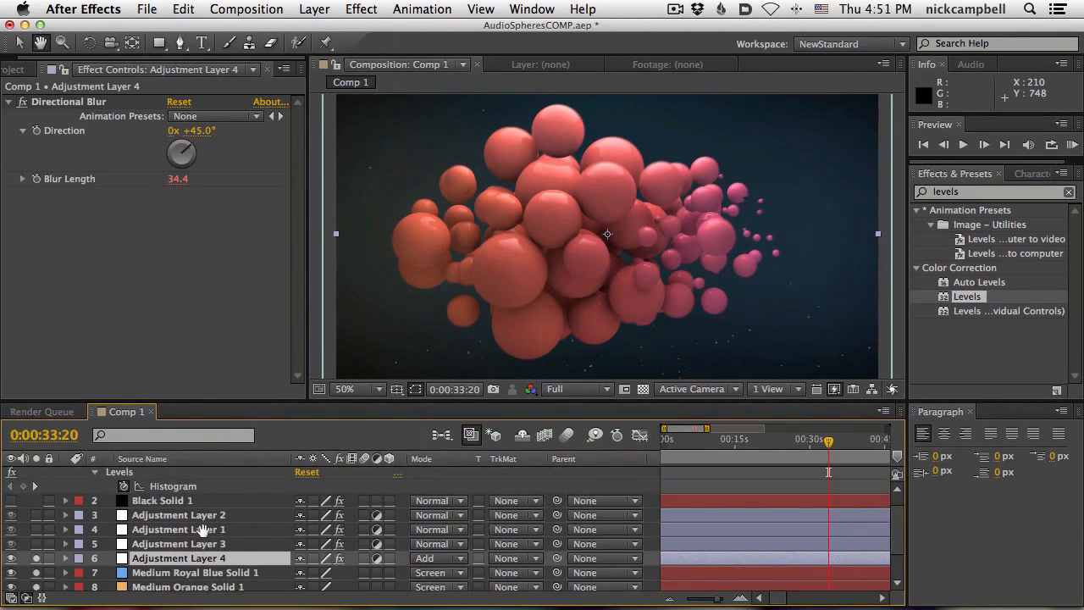
pyautogui.scroll(-1, 166, 492)
pyautogui.click(166, 480)
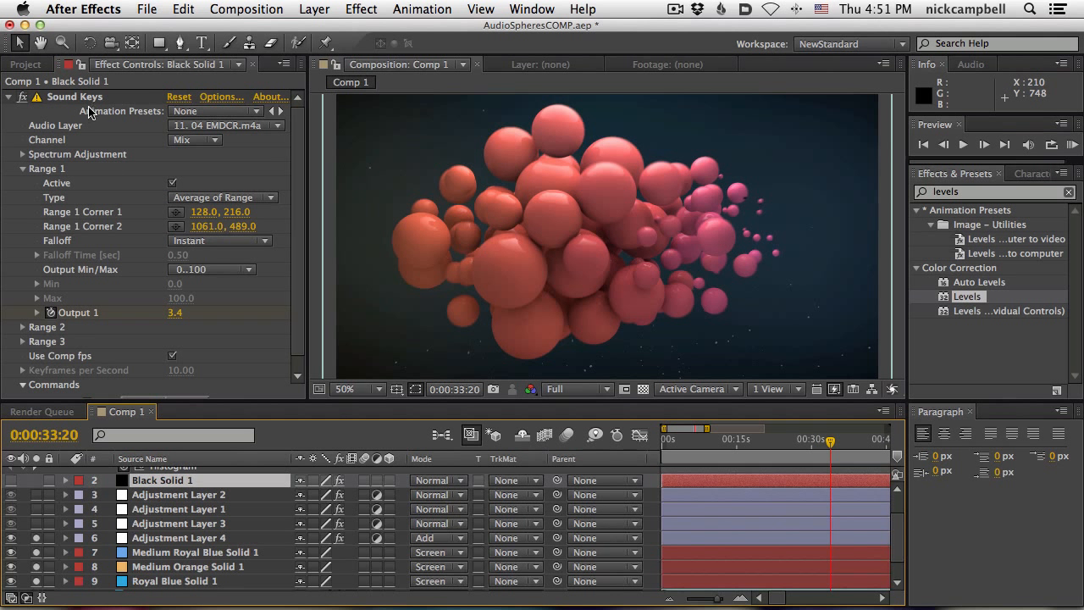
pyautogui.click(10, 96)
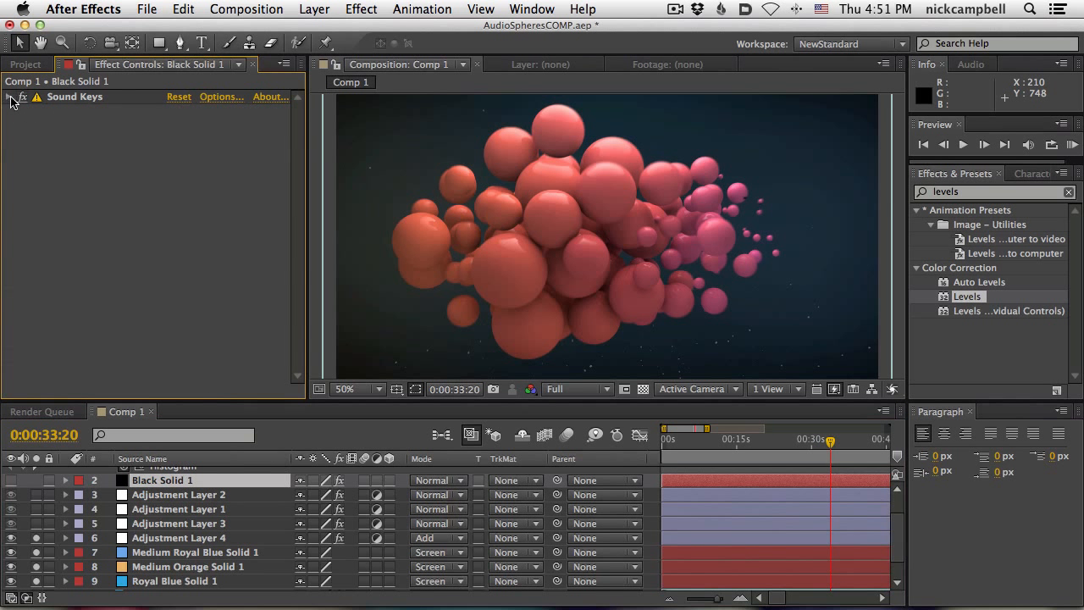
pyautogui.click(9, 97)
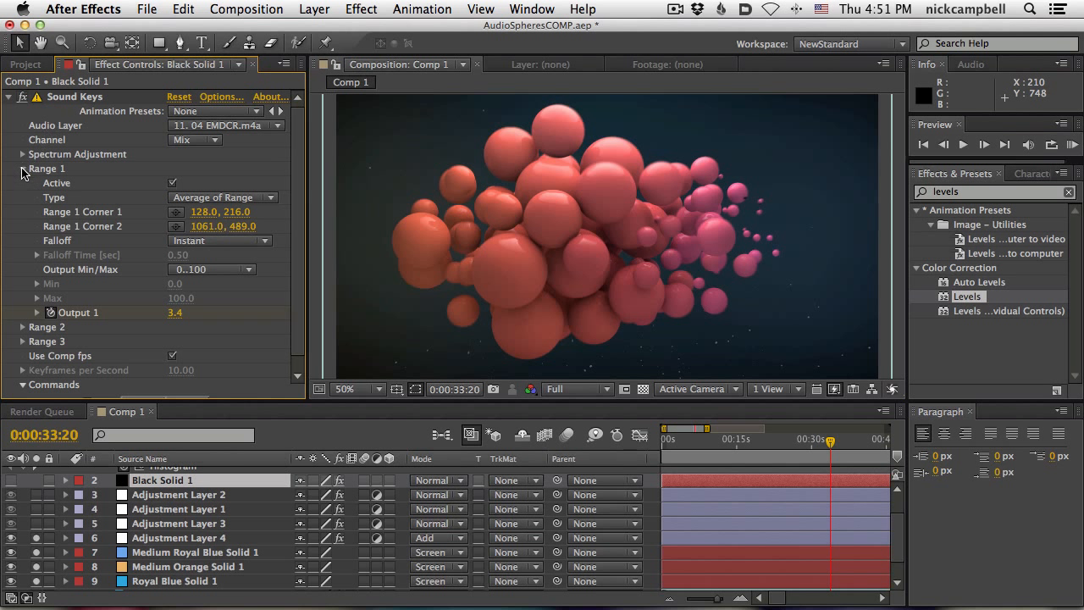
pyautogui.click(23, 169)
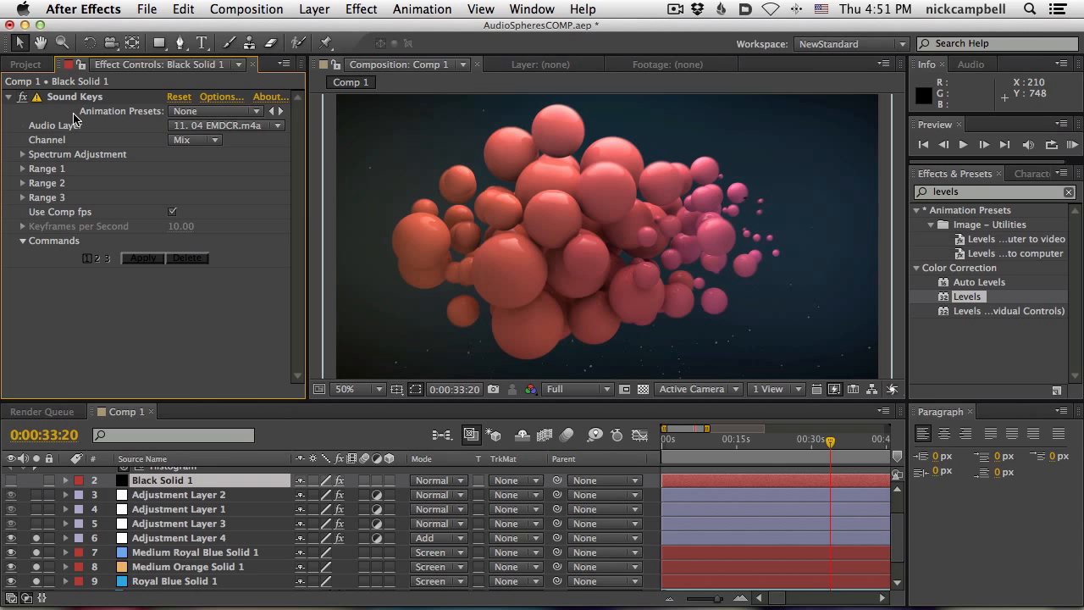
# Make Black Solid 1 visible and soloed, and move its Sound Keys Range 1 corners to 114, 382 and 363, 597
pyautogui.click(13, 482)
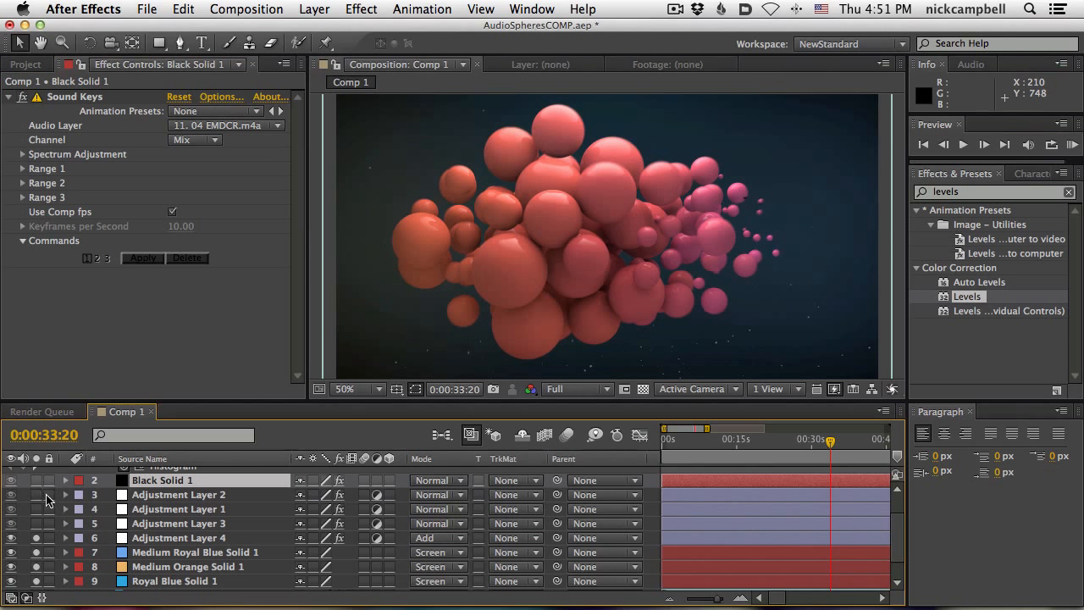
pyautogui.click(35, 480)
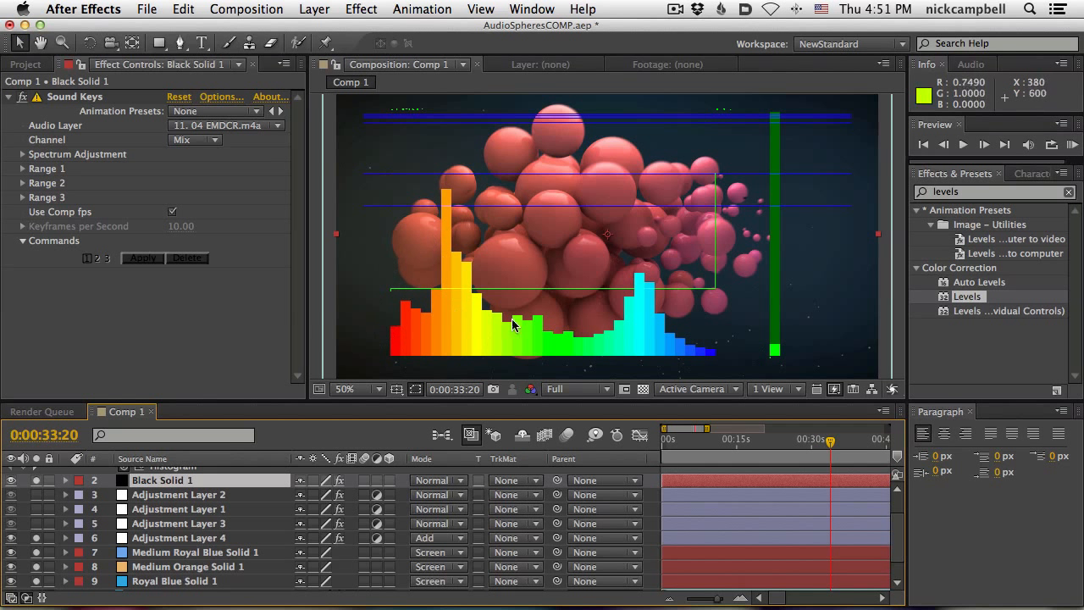
pyautogui.click(24, 168)
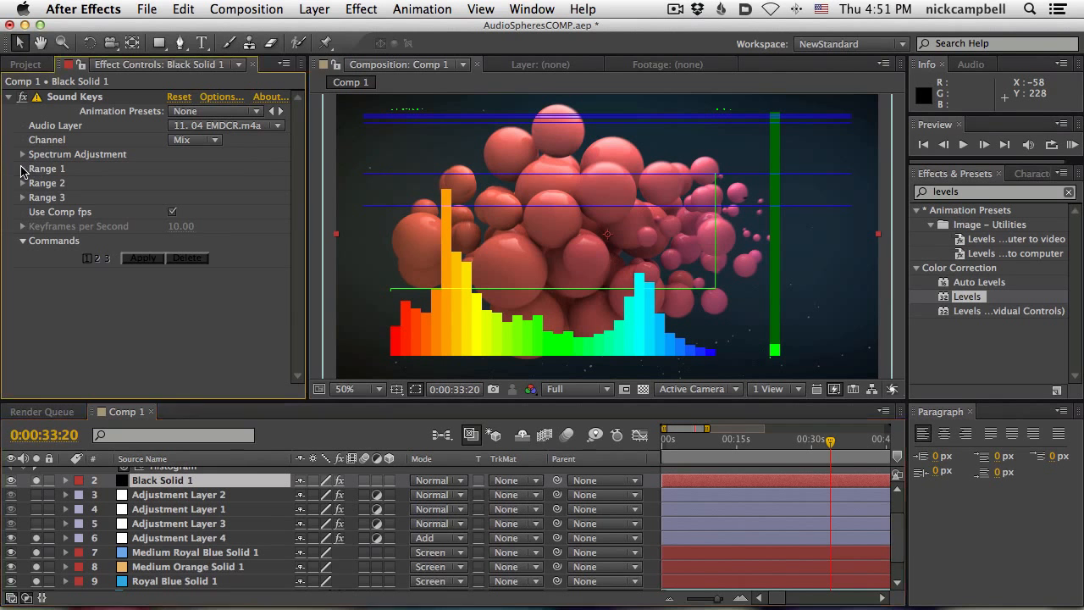
pyautogui.click(175, 216)
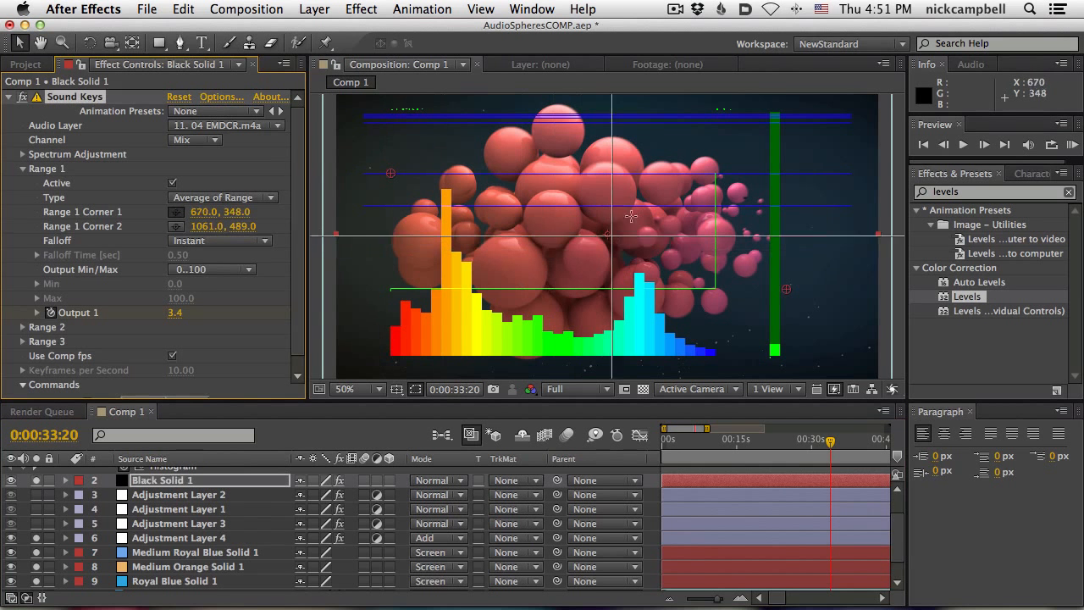
pyautogui.click(400, 182)
pyautogui.moveTo(398, 182); pyautogui.dragTo(385, 246)
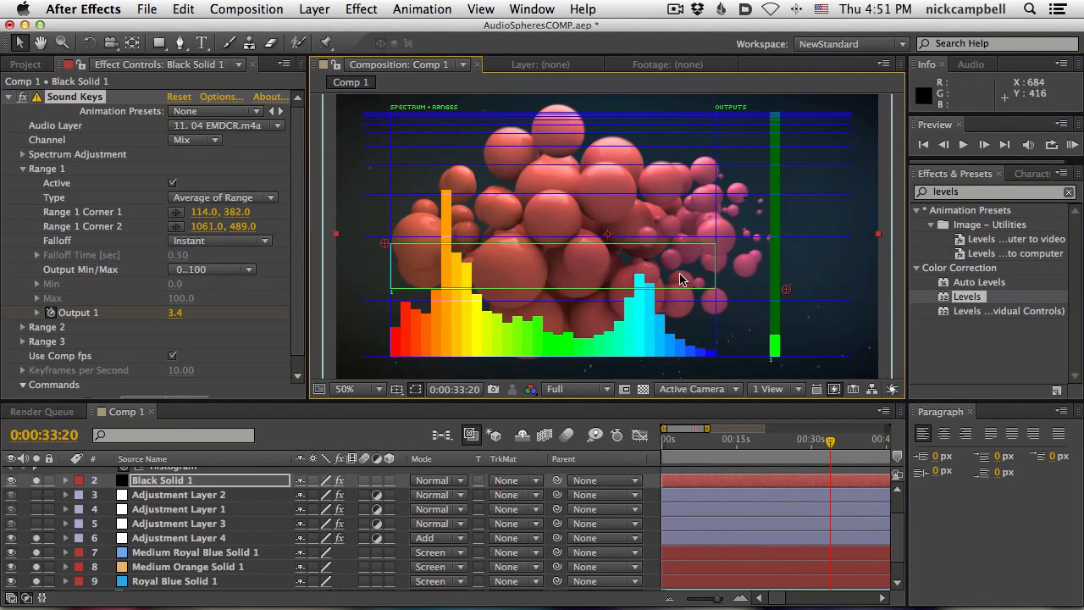
pyautogui.moveTo(784, 292); pyautogui.dragTo(489, 339)
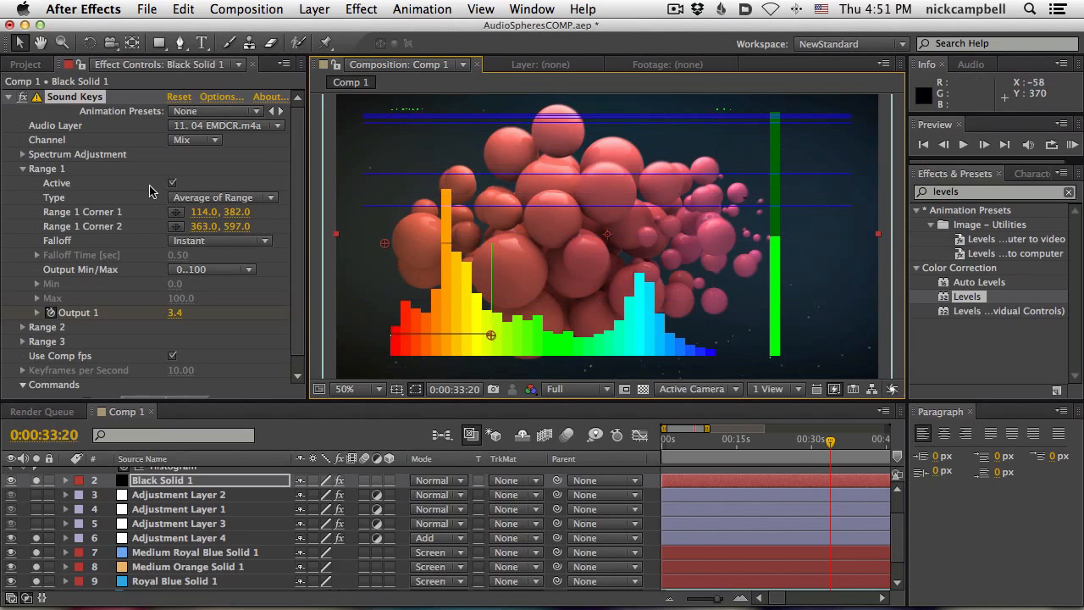
# Check the Falloff options of Range 1 without changing them, and collapse the Sound Keys effect
pyautogui.click(218, 241)
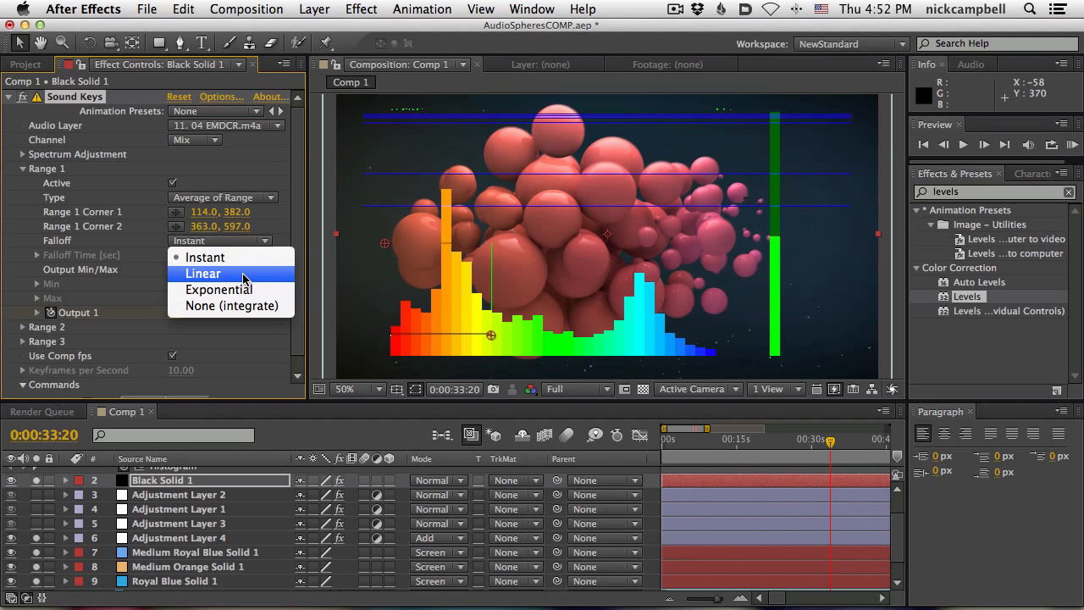
pyautogui.click(71, 124)
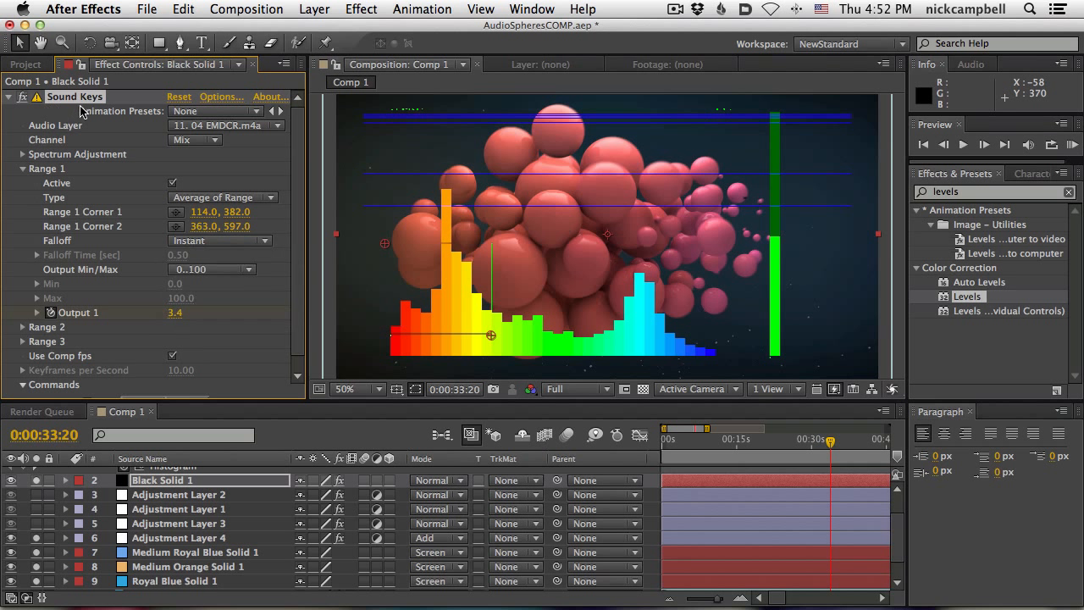
pyautogui.click(9, 98)
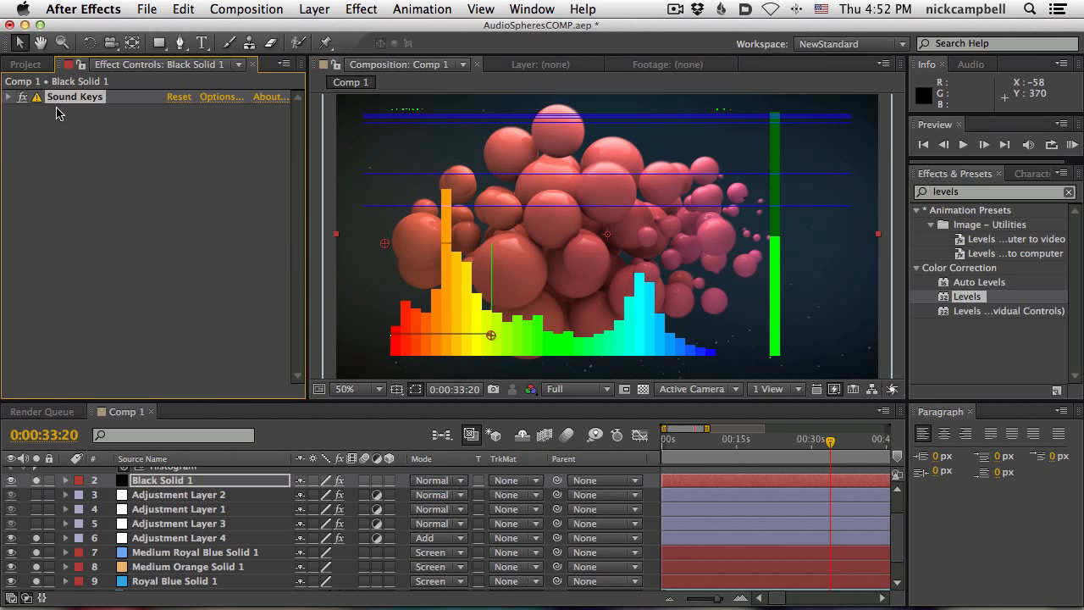
# Reposition the Sound Keys Range 1 corners to span nearly the whole spectrum, and hide Black Solid 1
pyautogui.moveTo(492, 334)
pyautogui.mouseDown()
pyautogui.moveTo(502, 333)
pyautogui.moveTo(491, 321)
pyautogui.mouseUp()
pyautogui.moveTo(386, 244); pyautogui.dragTo(383, 220)
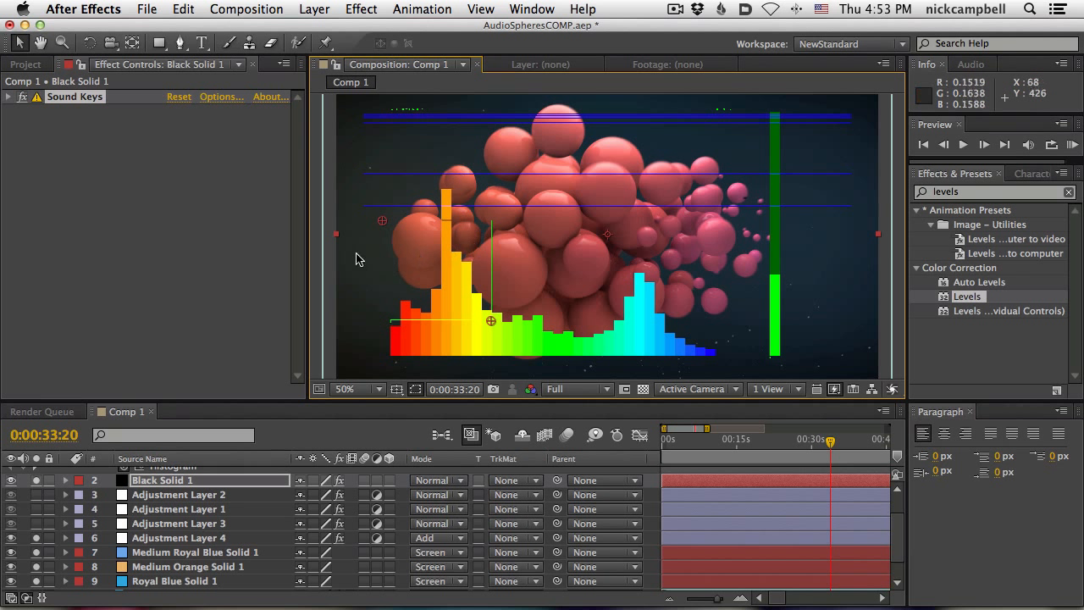
pyautogui.moveTo(381, 222)
pyautogui.mouseDown()
pyautogui.moveTo(388, 240)
pyautogui.moveTo(383, 227)
pyautogui.mouseUp()
pyautogui.moveTo(492, 321); pyautogui.dragTo(696, 355)
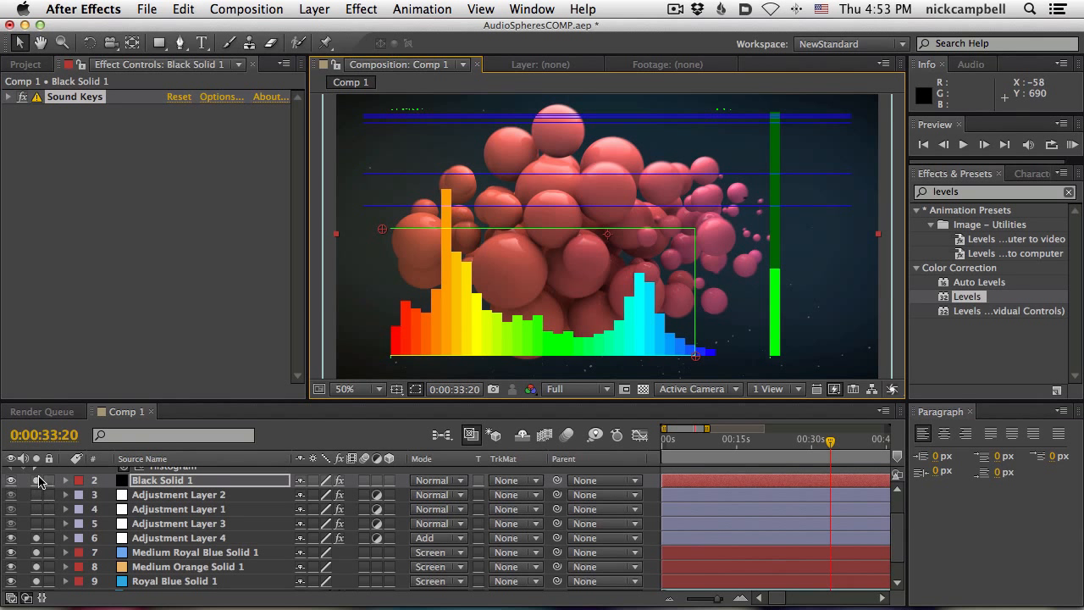
pyautogui.click(12, 481)
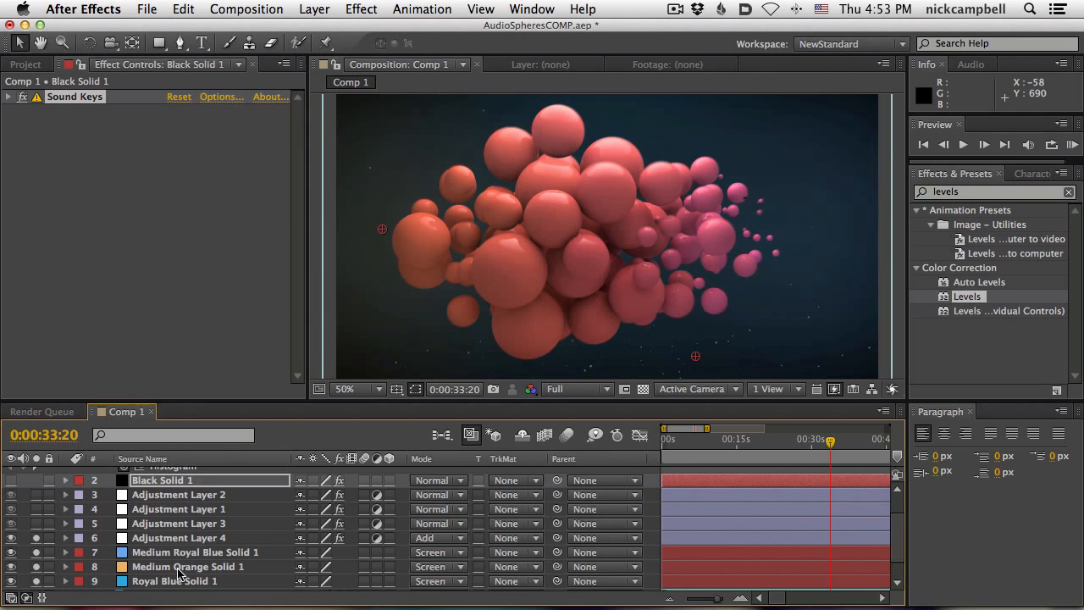
# Reveal the Blur Length and Opacity expressions of Adjustment Layer 4 and give the timeline more height
pyautogui.scroll(-2, 181, 574)
pyautogui.click(177, 511)
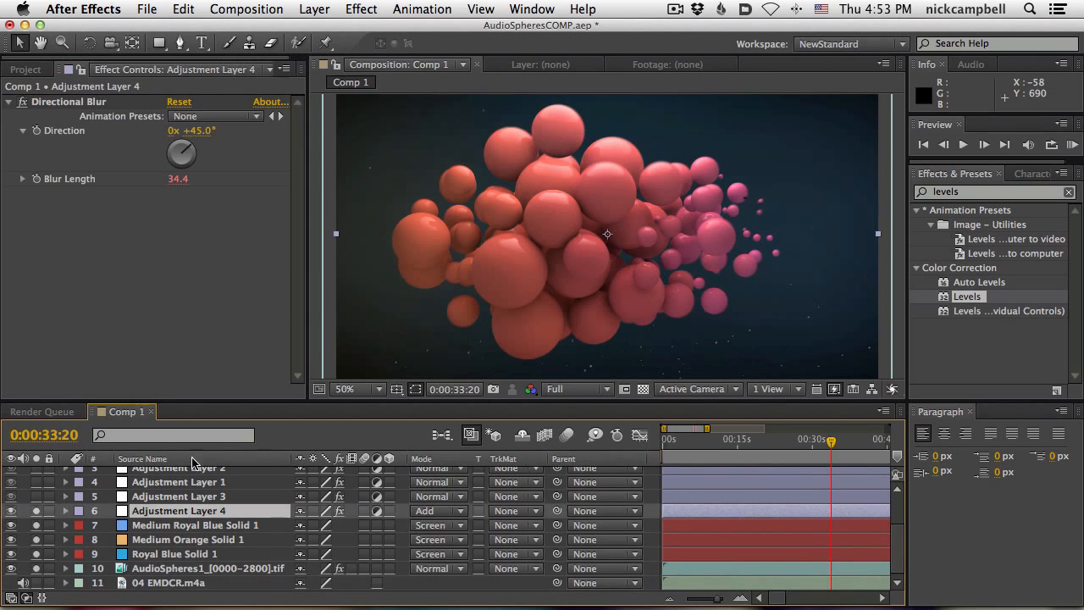
pyautogui.press('e')
pyautogui.press('e')
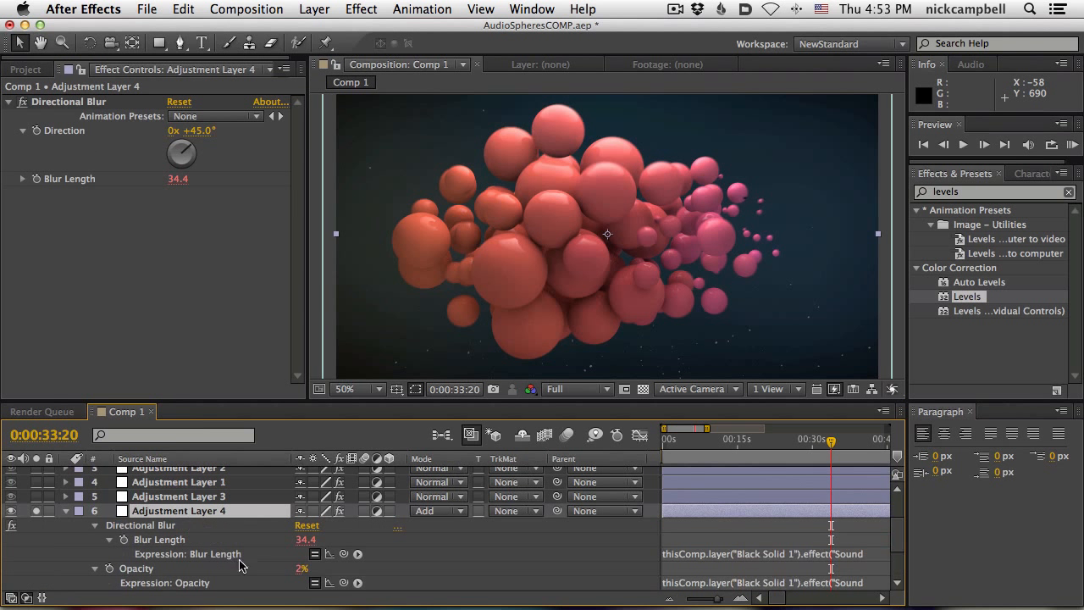
pyautogui.moveTo(292, 398); pyautogui.dragTo(282, 351)
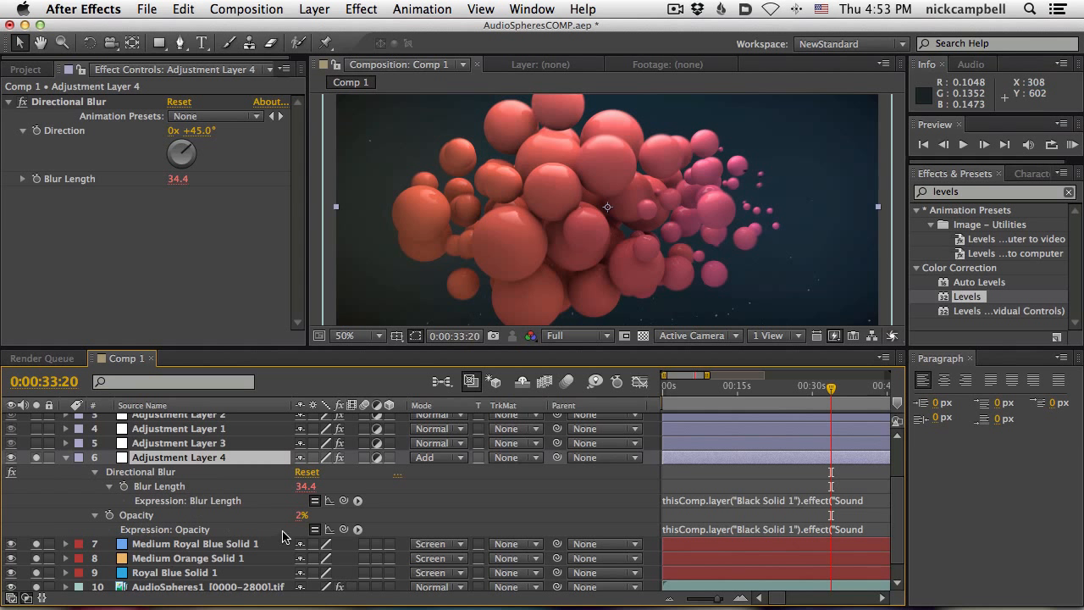
# Move the current time to 0:00:26:20 and review the layer stack around Adjustment Layer 4 and Black Solid 1
pyautogui.moveTo(847, 389); pyautogui.dragTo(797, 390)
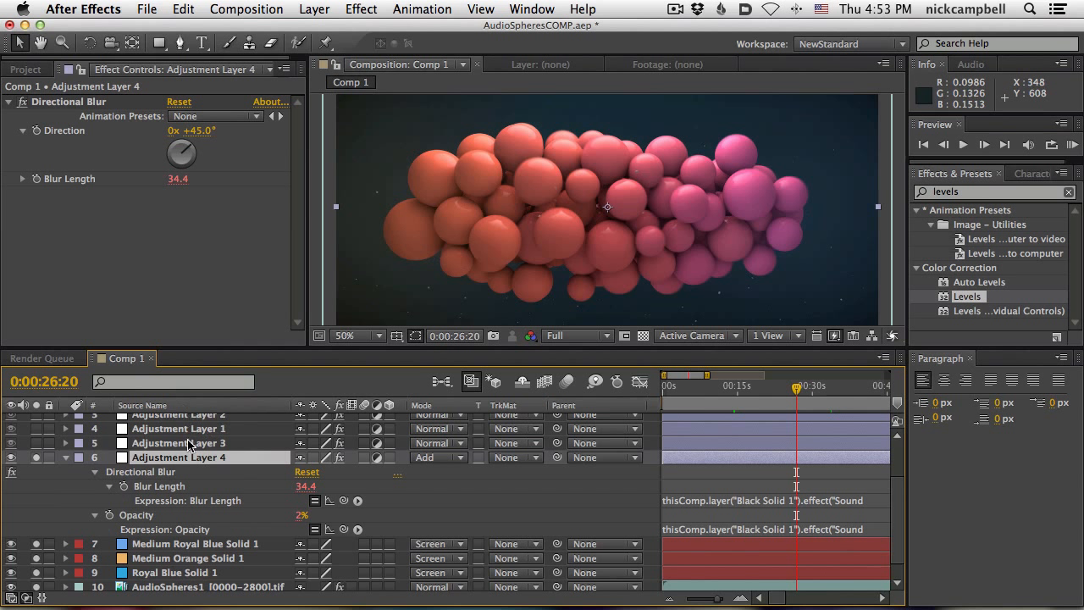
pyautogui.scroll(4, 188, 444)
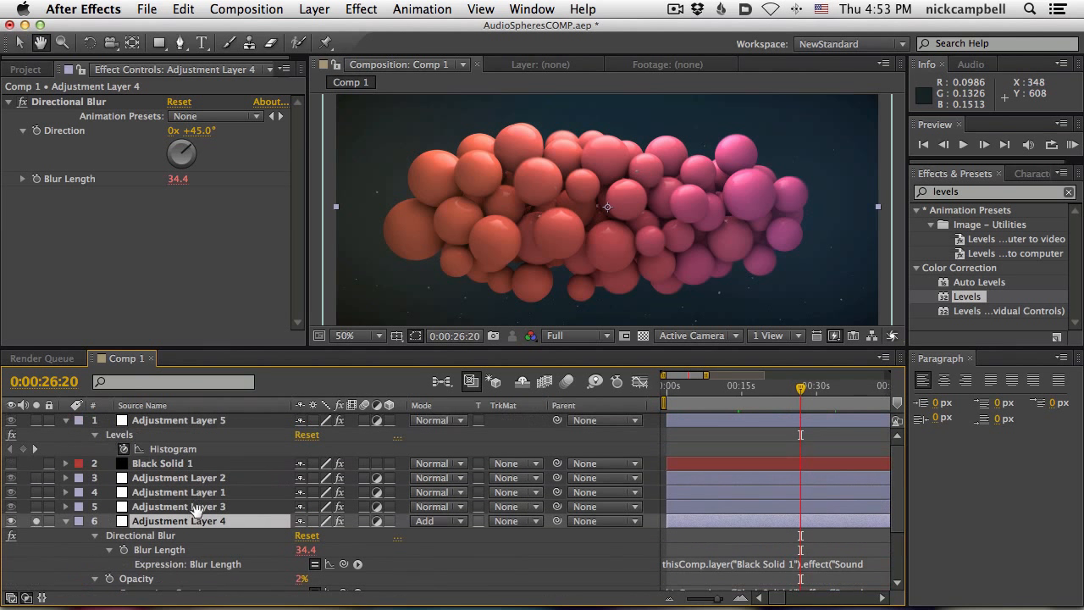
pyautogui.scroll(-3, 193, 508)
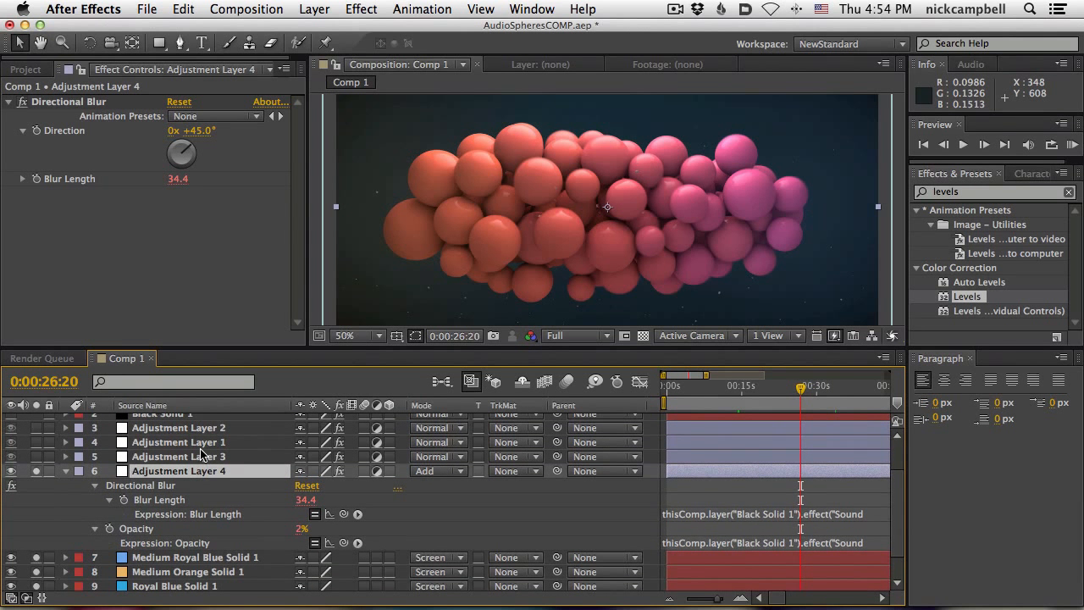
pyautogui.scroll(4, 152, 470)
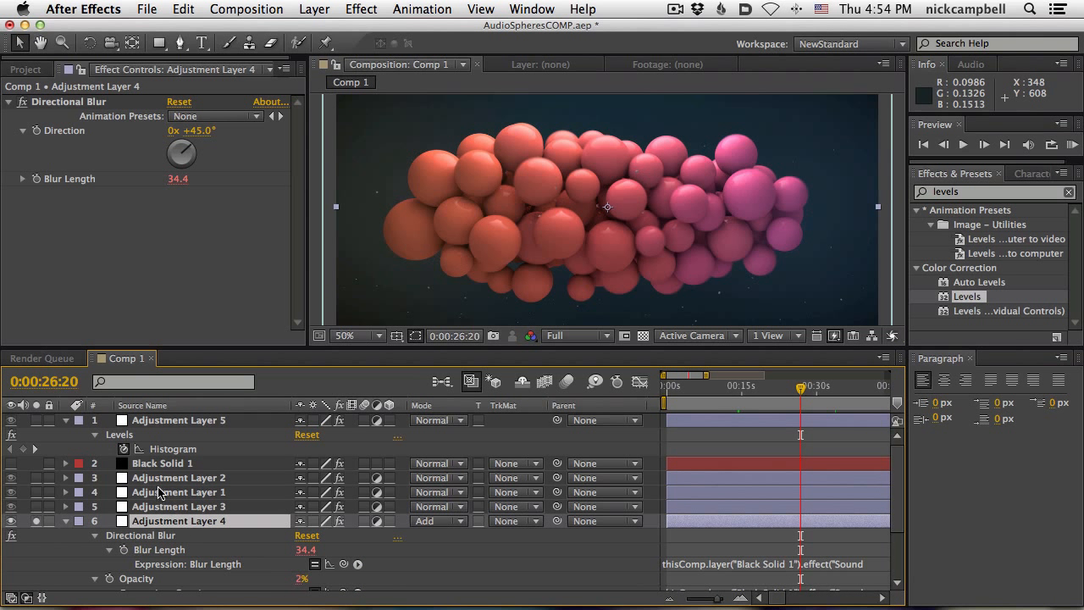
pyautogui.scroll(-4, 159, 533)
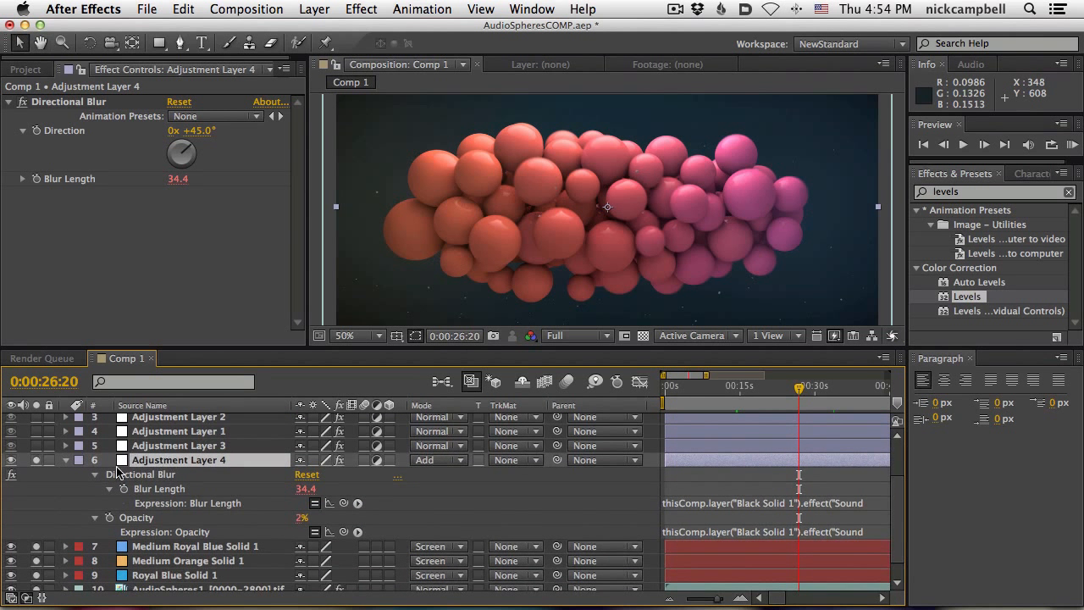
# Collapse Adjustment Layer 4, and show the Levels effect of Adjustment Layer 3 with more height for the composition view
pyautogui.click(66, 461)
pyautogui.click(155, 498)
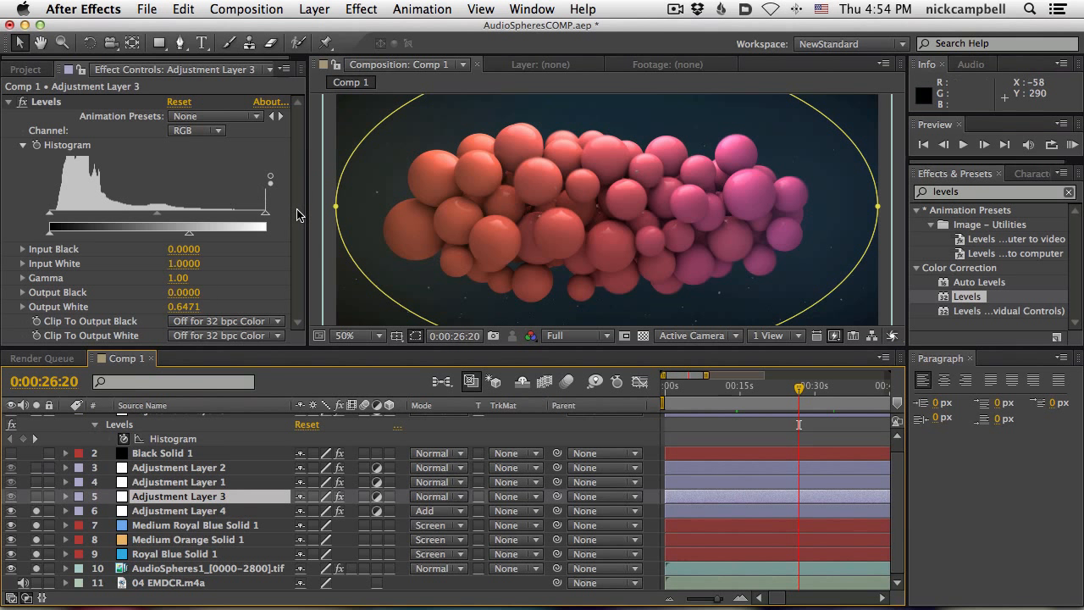
pyautogui.click(35, 497)
pyautogui.moveTo(584, 354); pyautogui.dragTo(578, 452)
pyautogui.scroll(-3, 74, 579)
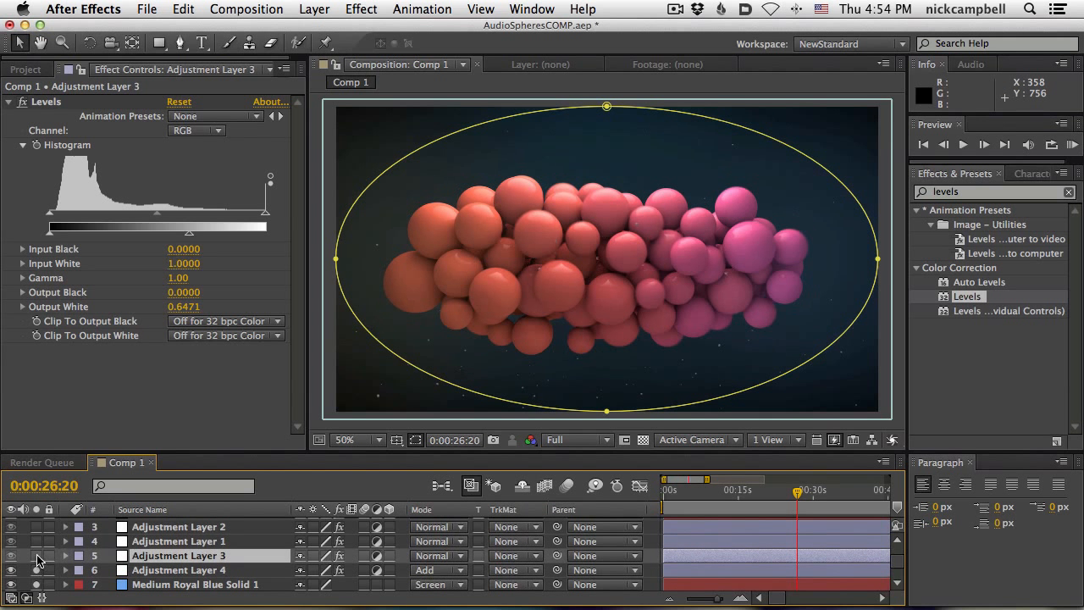
# Compare the image with and without Adjustment Layer 3, and leave that layer soloed
pyautogui.click(36, 557)
pyautogui.click(149, 542)
pyautogui.click(147, 553)
pyautogui.click(37, 555)
# Show the Curves and Levels effects of Adjustment Layer 1, compare the image with and without it, and leave it soloed
pyautogui.click(150, 542)
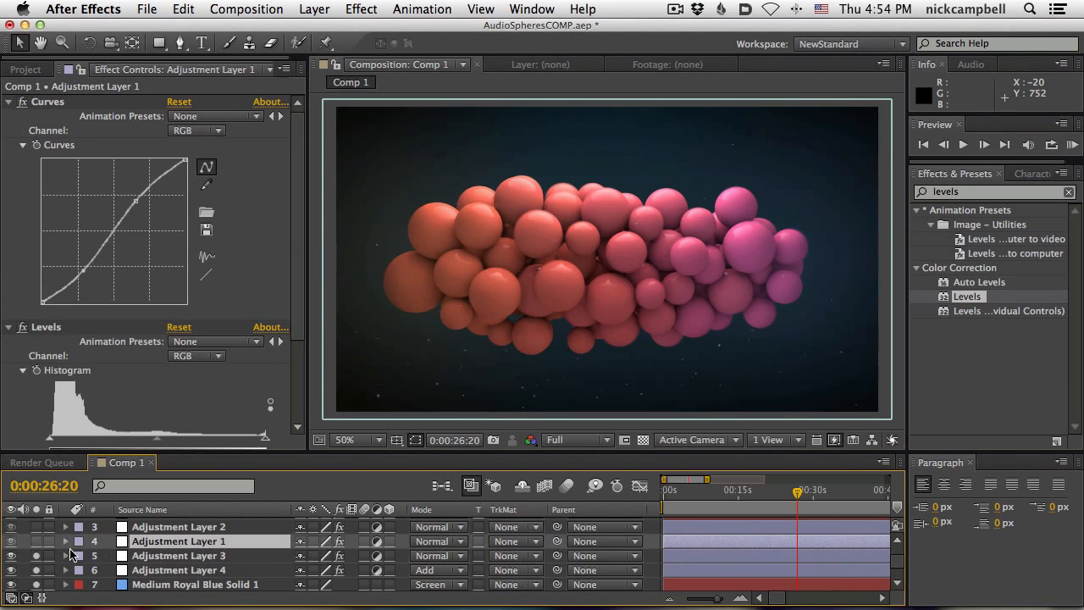
pyautogui.click(37, 542)
pyautogui.click(36, 541)
pyautogui.click(37, 542)
pyautogui.click(37, 541)
# Switch the Curves effect on Adjustment Layer 1 to the Blue channel and examine the ends of its curve
pyautogui.click(192, 134)
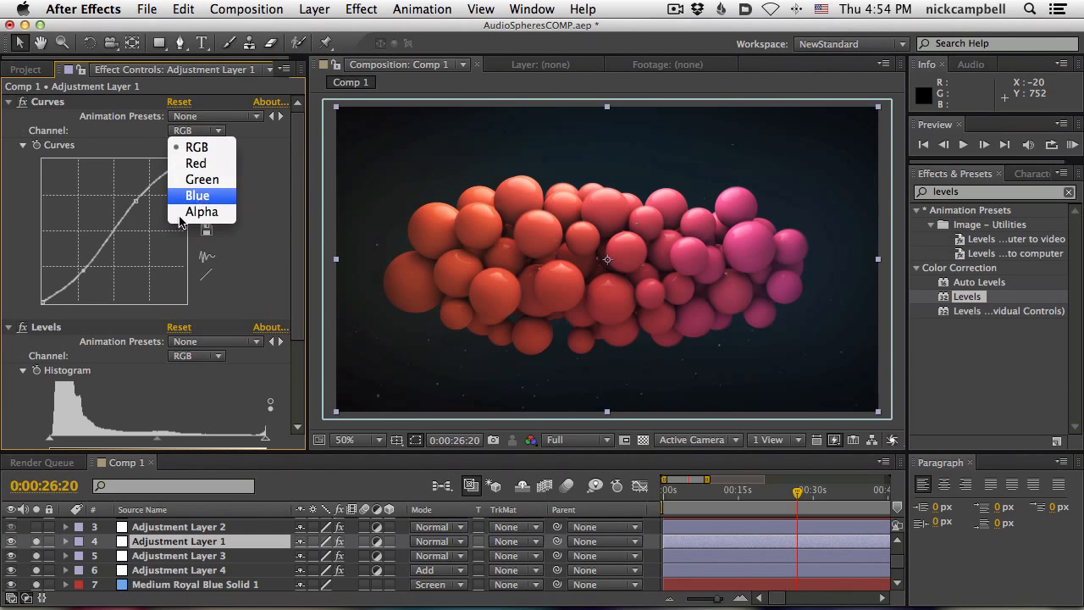
pyautogui.click(180, 197)
pyautogui.moveTo(42, 301)
pyautogui.mouseDown()
pyautogui.moveTo(36, 273)
pyautogui.moveTo(43, 300)
pyautogui.mouseUp()
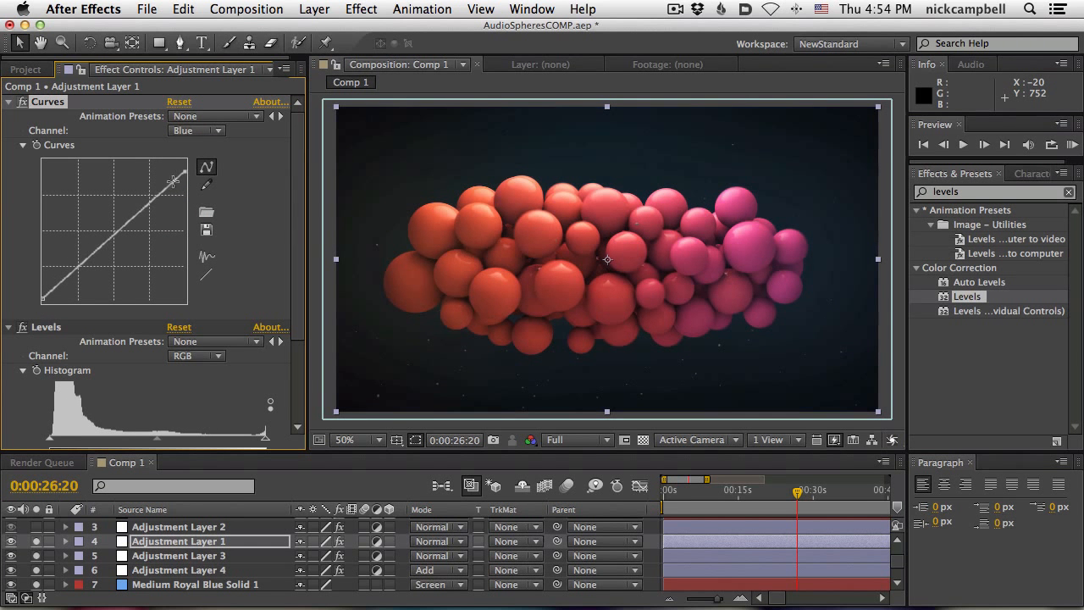
# Try different Output Black levels in the Levels effect on Adjustment Layer 1, and leave Output Black at 0.0275
pyautogui.moveTo(300, 314); pyautogui.dragTo(314, 411)
pyautogui.moveTo(54, 339); pyautogui.dragTo(21, 347)
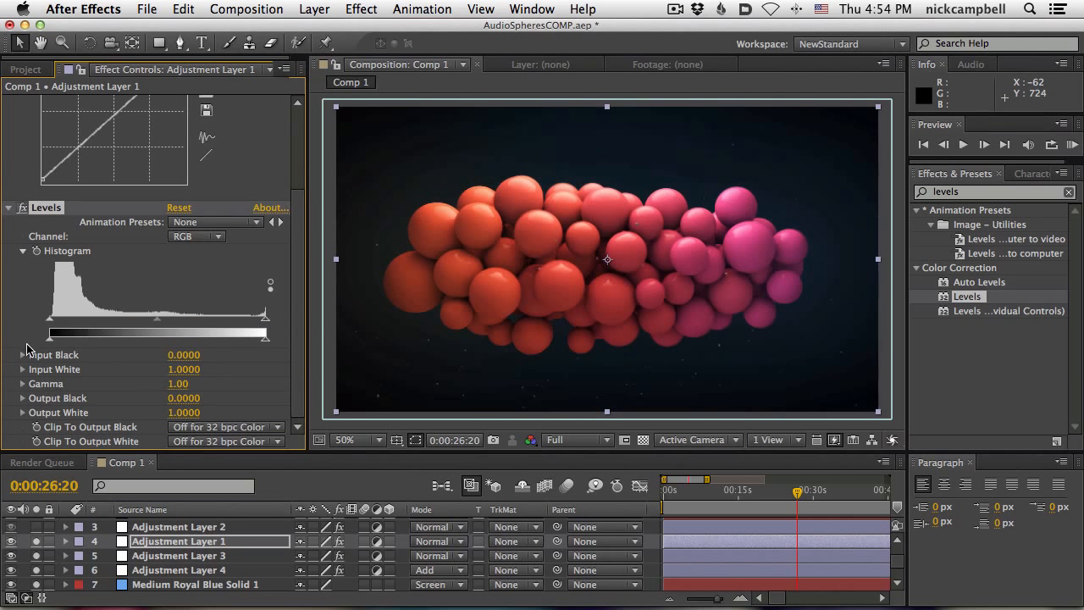
pyautogui.moveTo(49, 339); pyautogui.dragTo(54, 343)
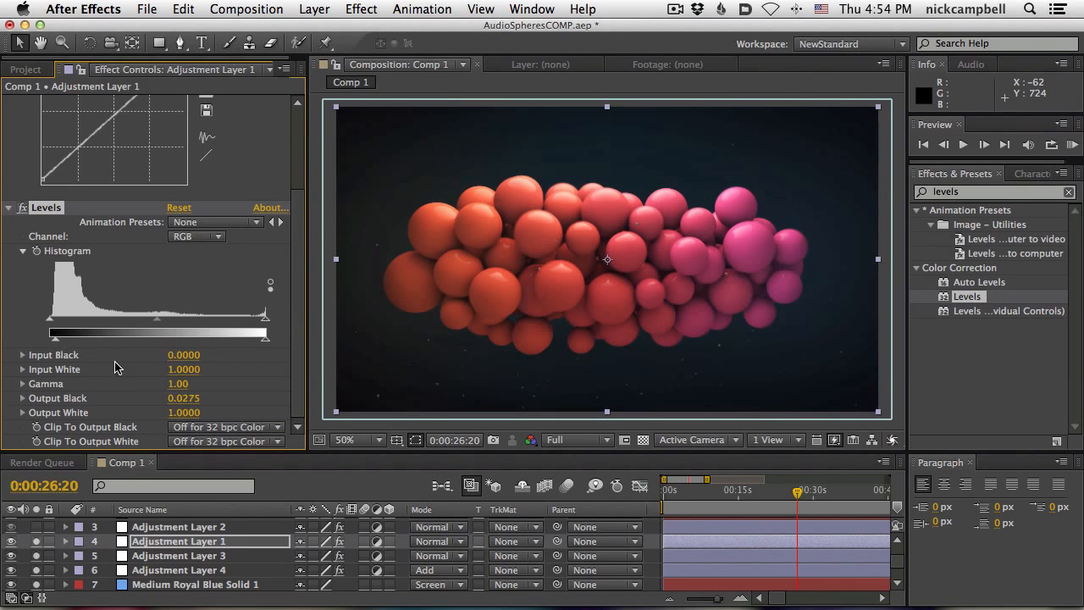
# Show the MisFire Grain settings of Adjustment Layer 2, solo the layer, and examine its grain in the composition
pyautogui.click(151, 526)
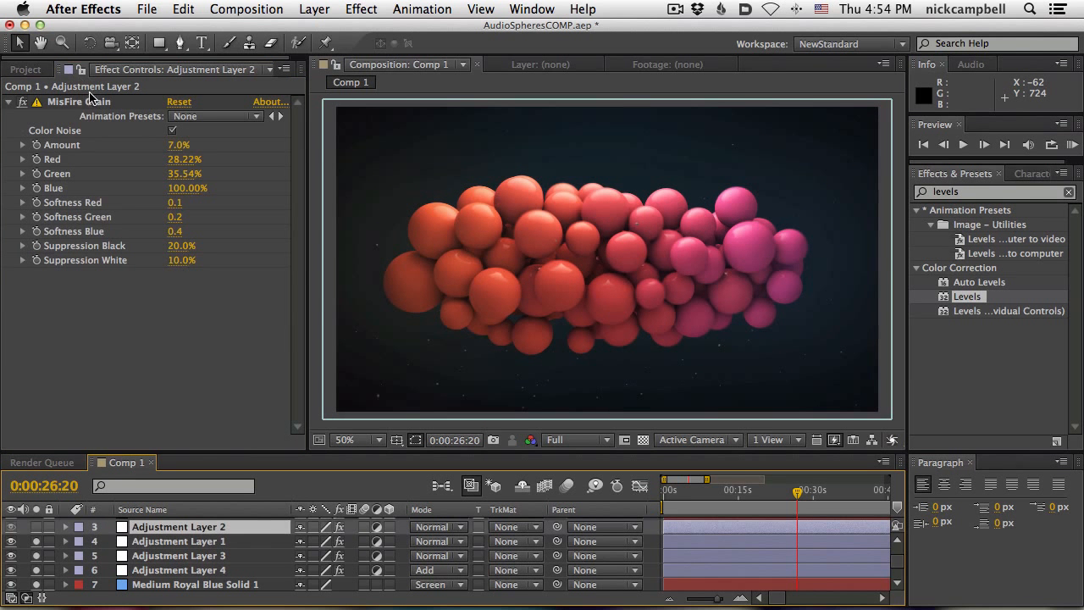
pyautogui.click(39, 526)
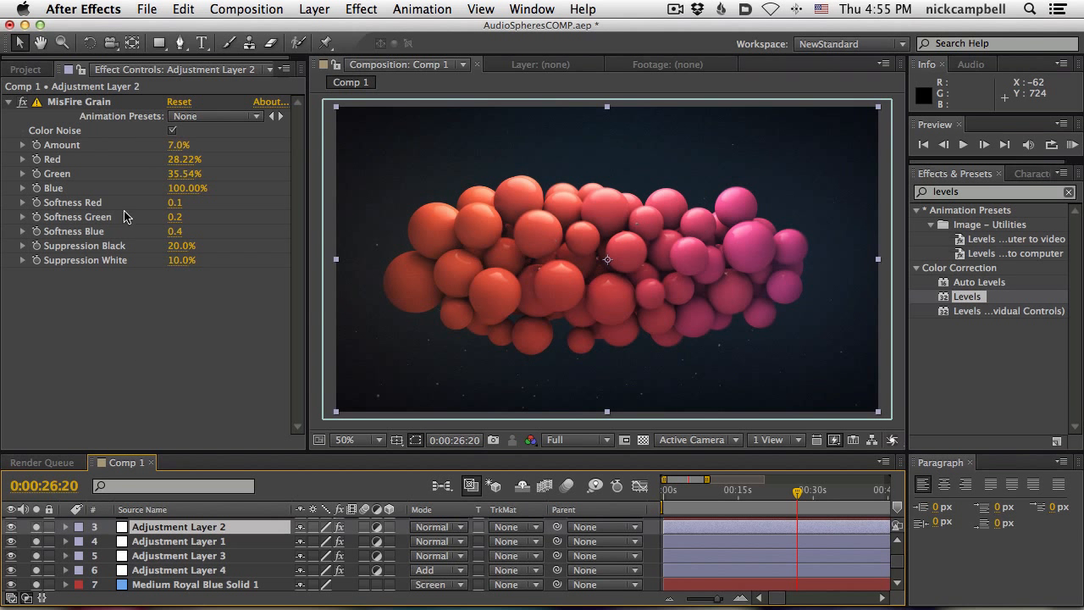
pyautogui.scroll(2, 170, 563)
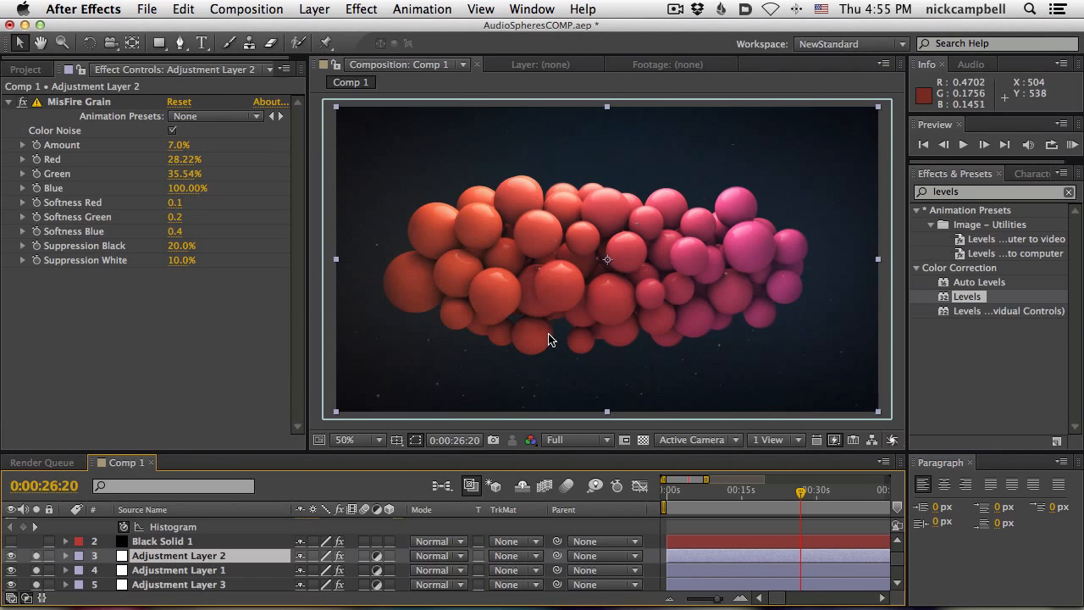
pyautogui.press('space')
pyautogui.moveTo(583, 276); pyautogui.dragTo(585, 283)
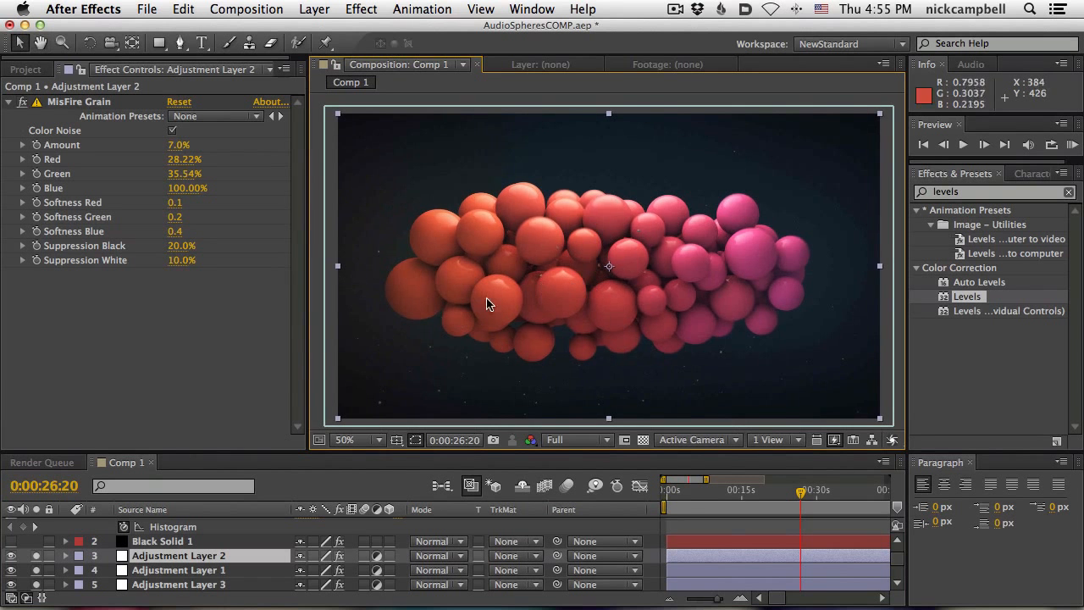
pyautogui.click(380, 106)
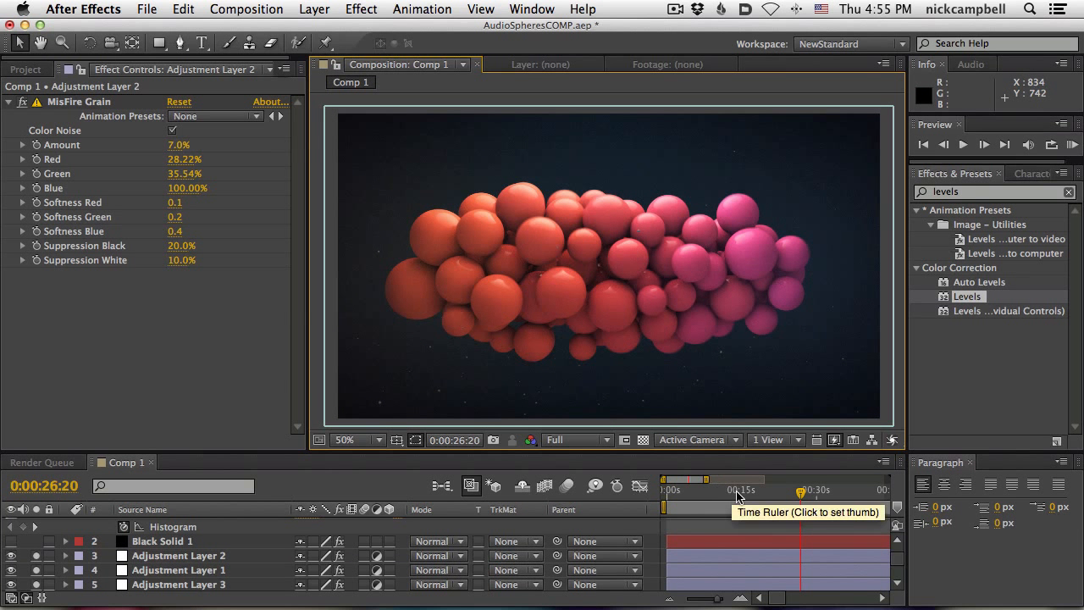
# Select Adjustment Layer 5 to show its Levels effect, and solo the layer
pyautogui.press('space')
pyautogui.moveTo(165, 542); pyautogui.dragTo(174, 568)
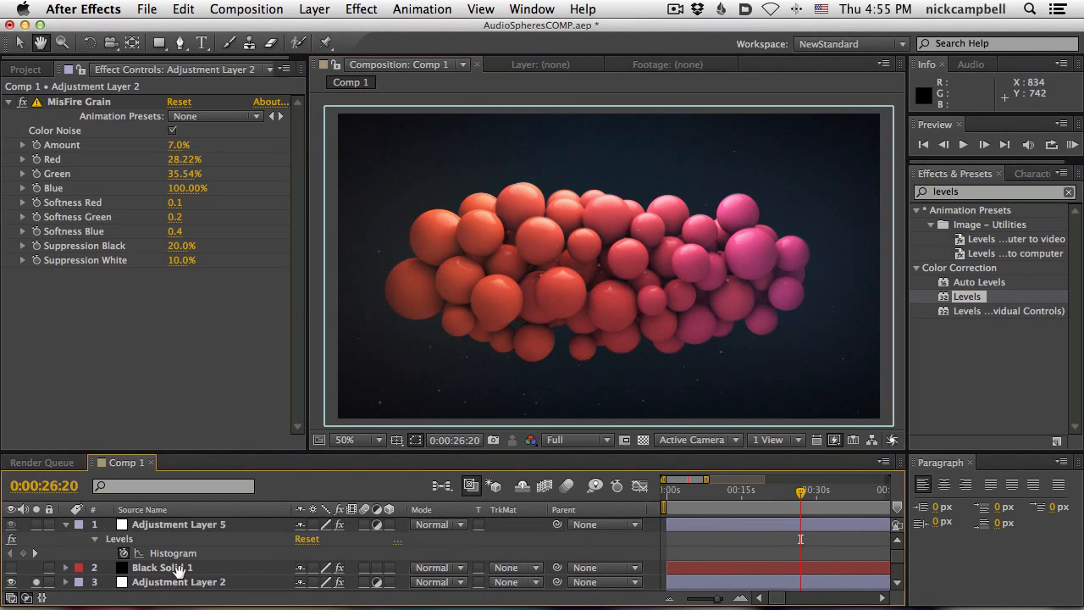
pyautogui.click(157, 520)
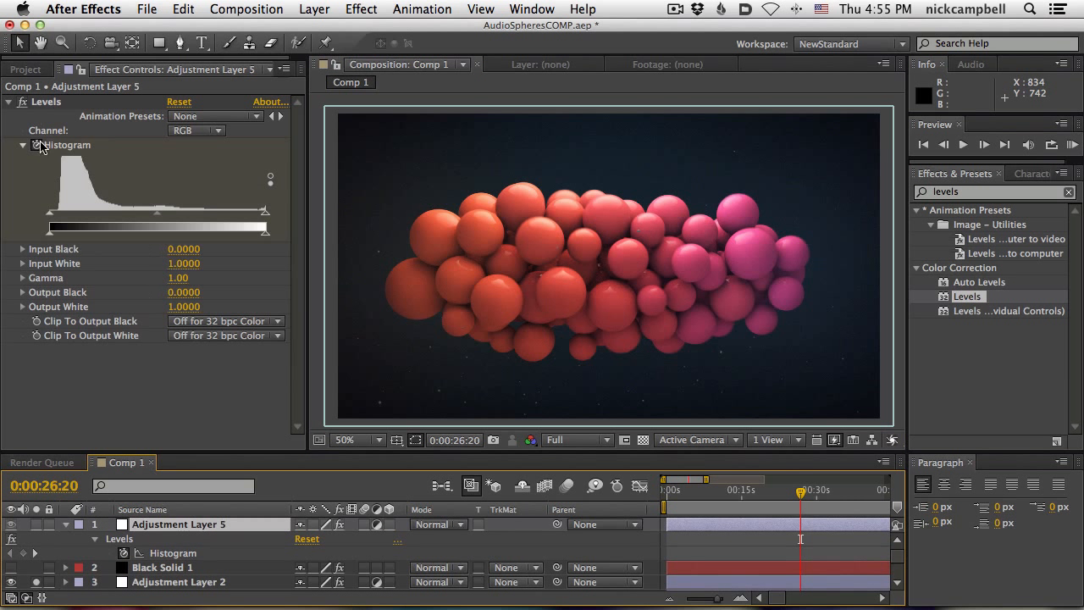
pyautogui.click(37, 524)
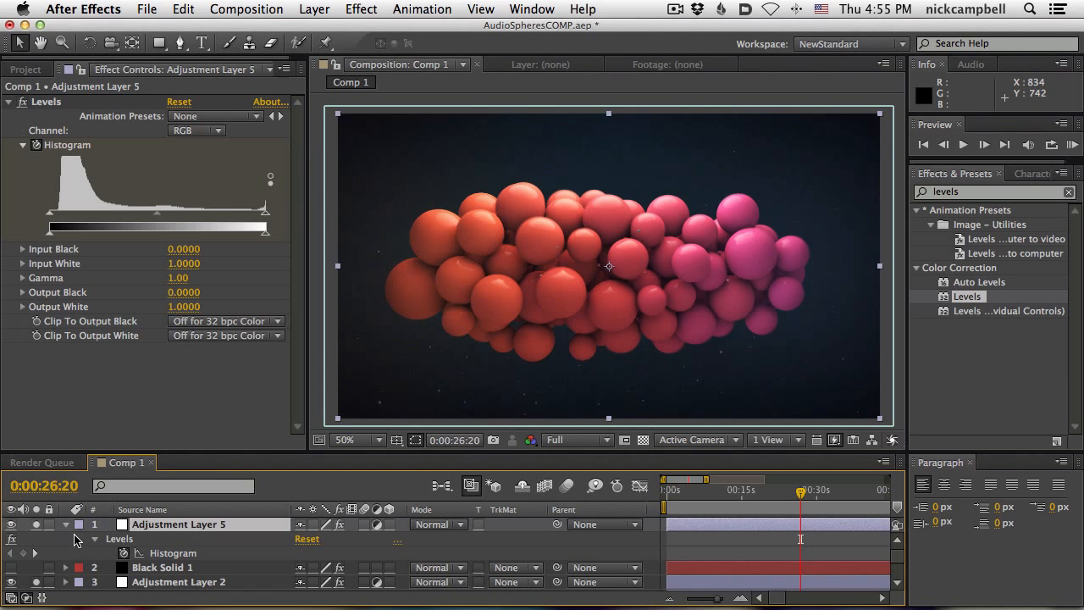
# Check the composition at 0:00:57:00 and 0:01:22:15, and bring up the list of running applications
pyautogui.moveTo(716, 598); pyautogui.dragTo(693, 598)
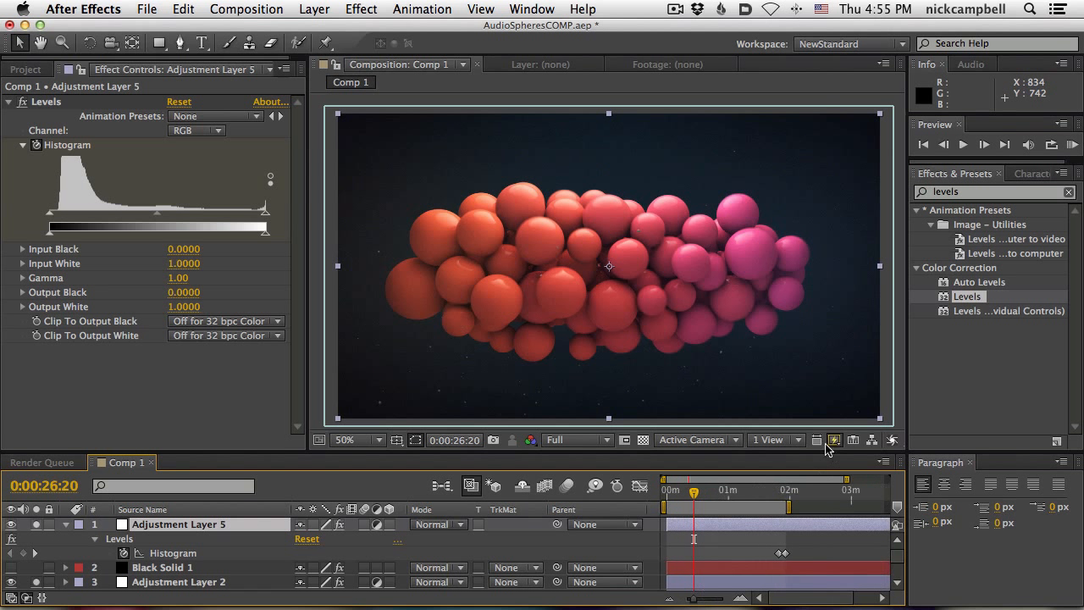
pyautogui.moveTo(780, 496); pyautogui.dragTo(730, 484)
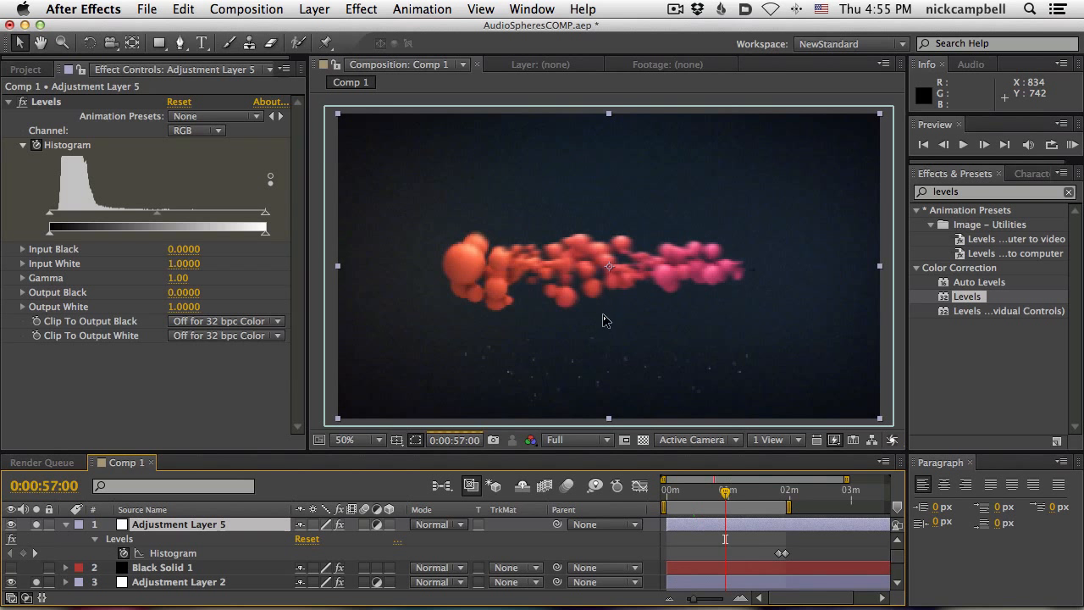
pyautogui.click(752, 492)
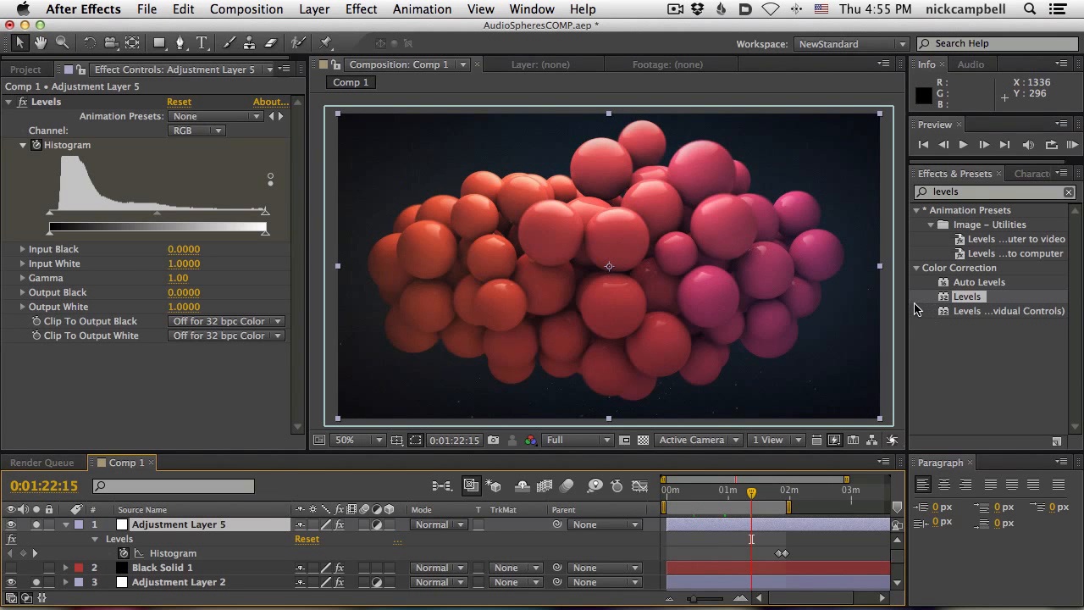
pyautogui.press('super+Tab')
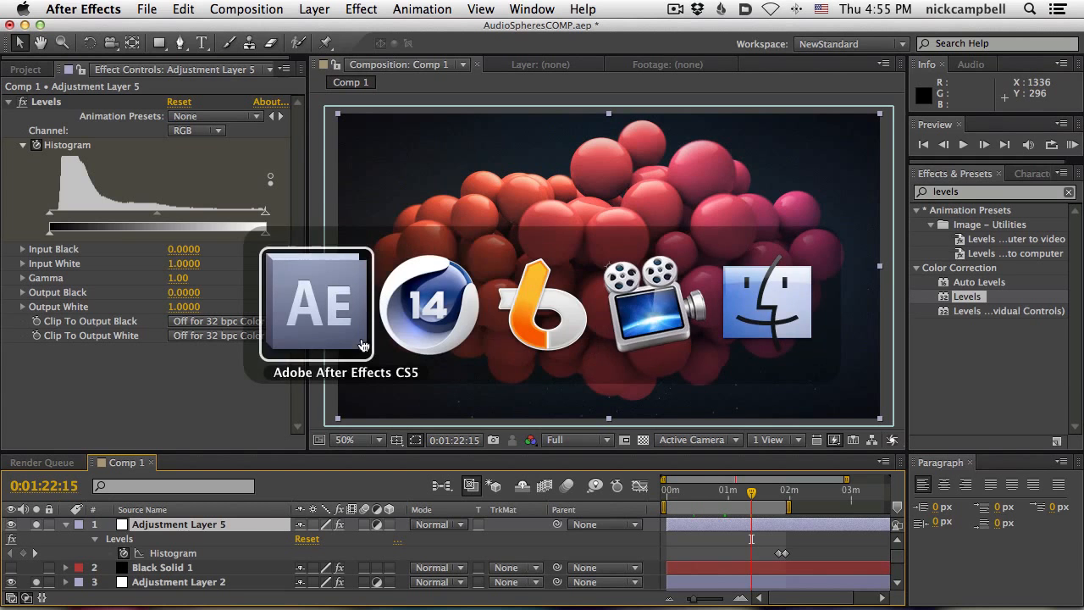